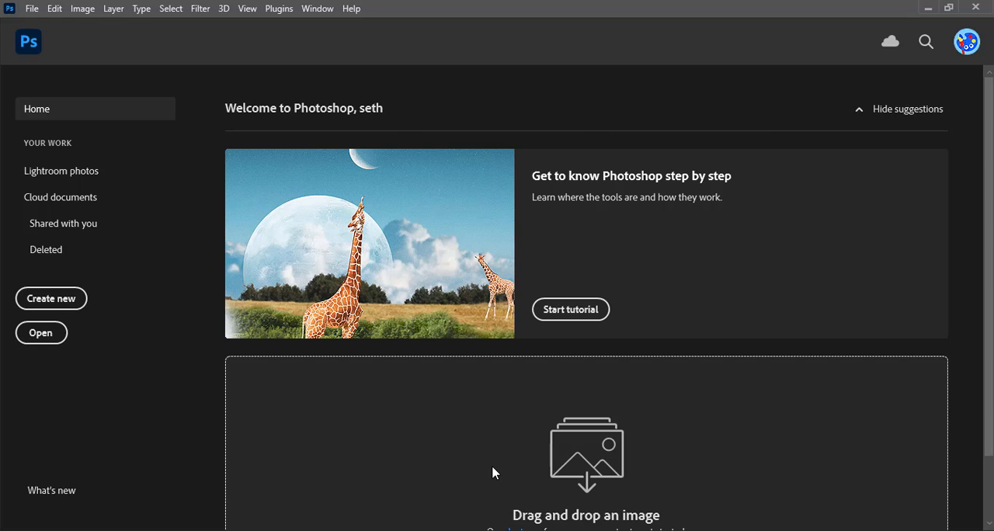
Start a new document and name it "arsenal poster"
{"action": "key", "text": "ctrl+n"}
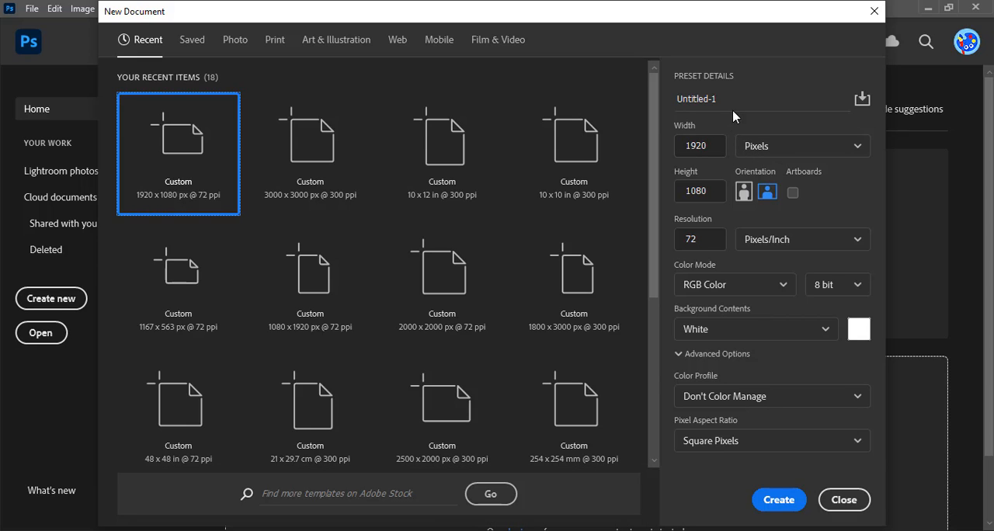
{"action": "left_click", "coordinate": [629, 101]}
{"action": "type", "text": "arse"}
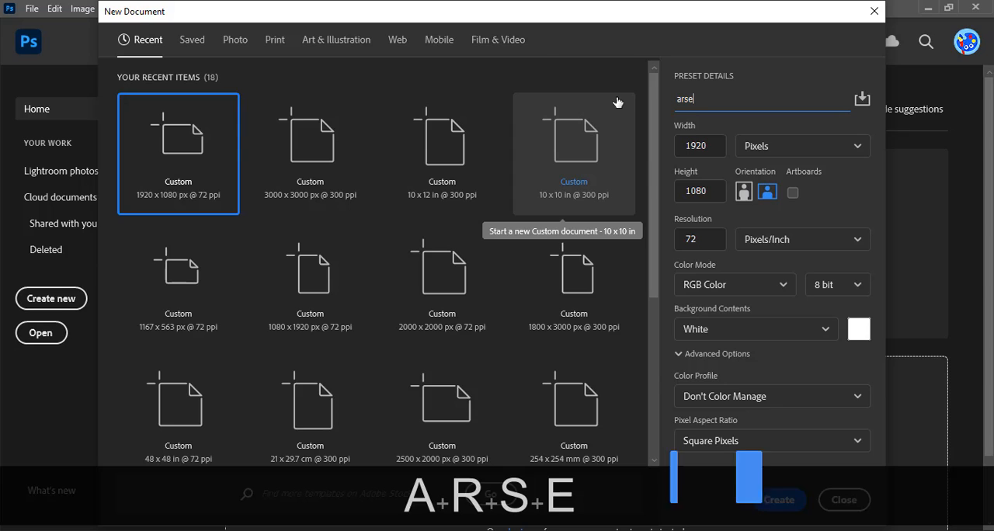
{"action": "type", "text": "nal "}
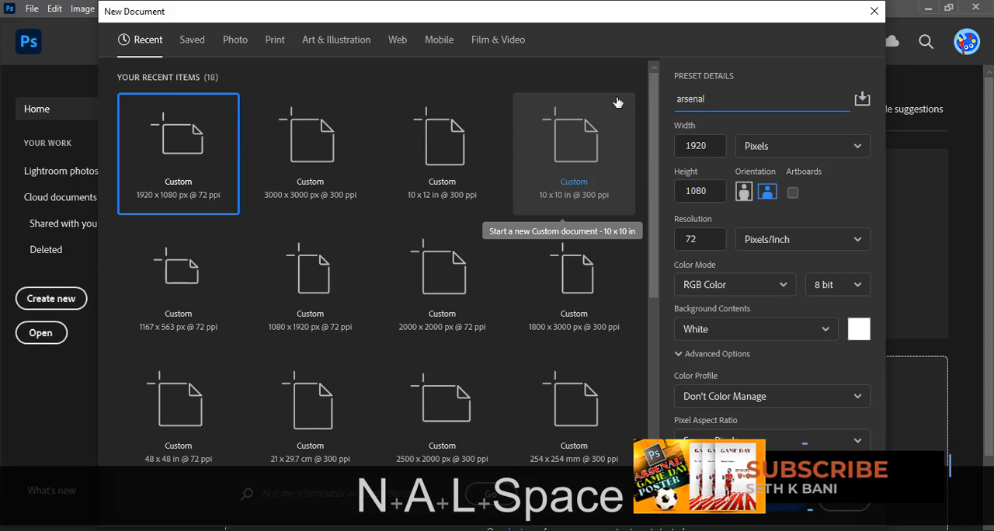
{"action": "type", "text": "poster"}
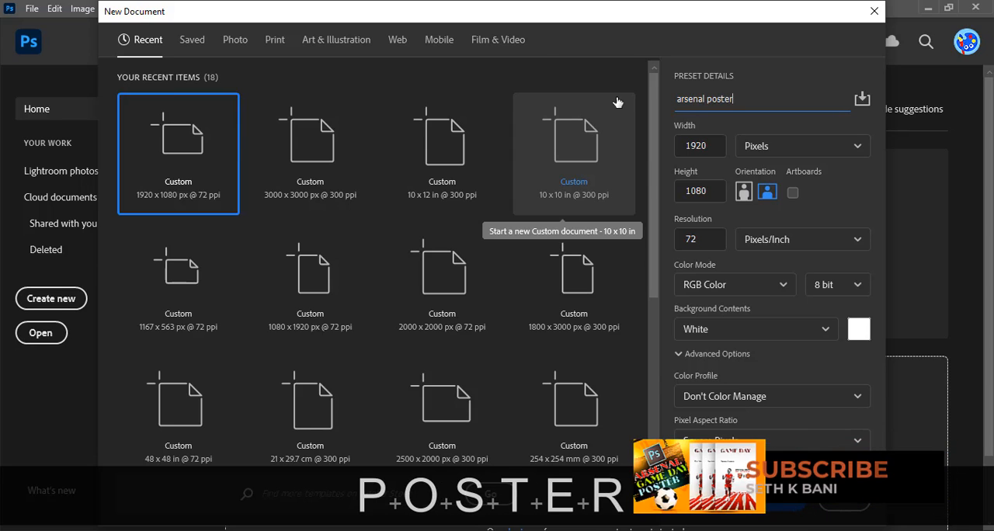
Set the document to 1800 x 3000 pixels at 300 pixels/inch and create it
{"action": "left_click", "coordinate": [699, 146]}
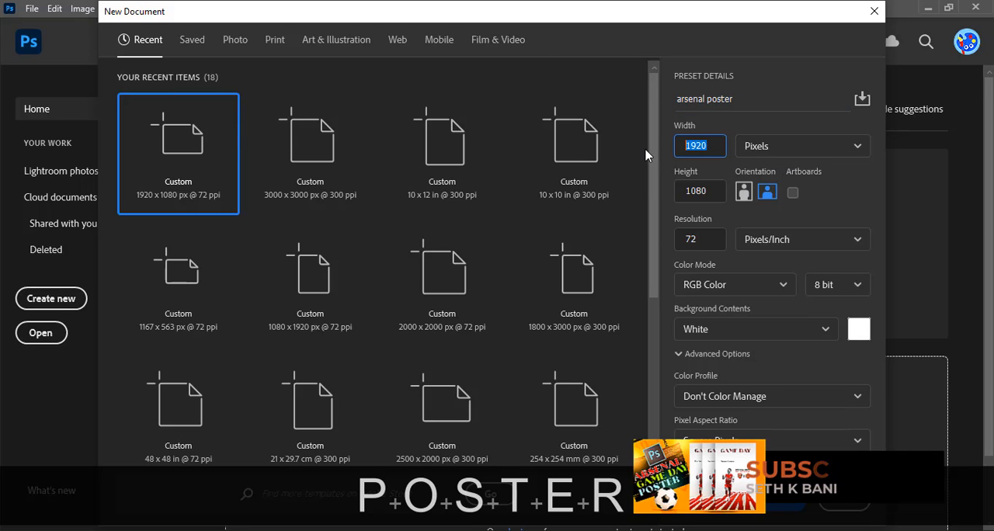
{"action": "type", "text": "1800"}
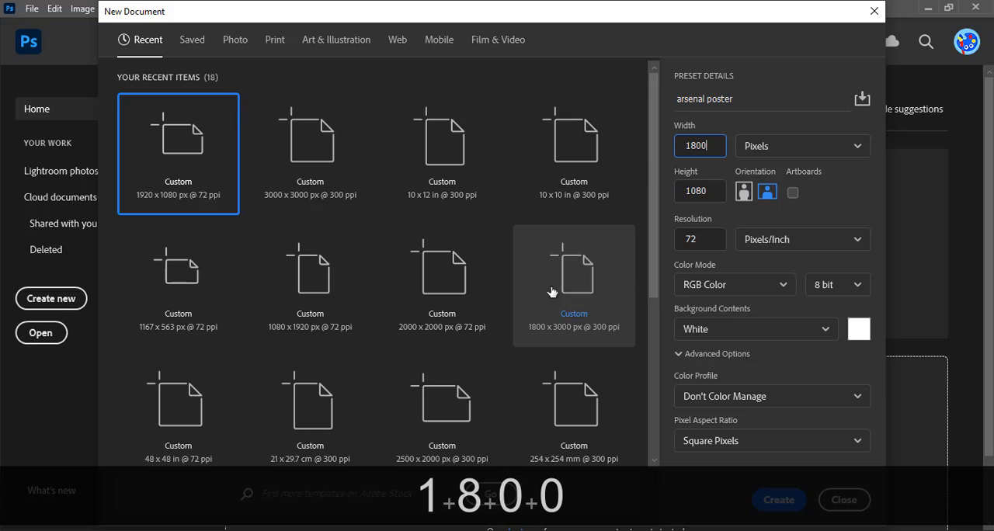
{"action": "left_click", "coordinate": [711, 191]}
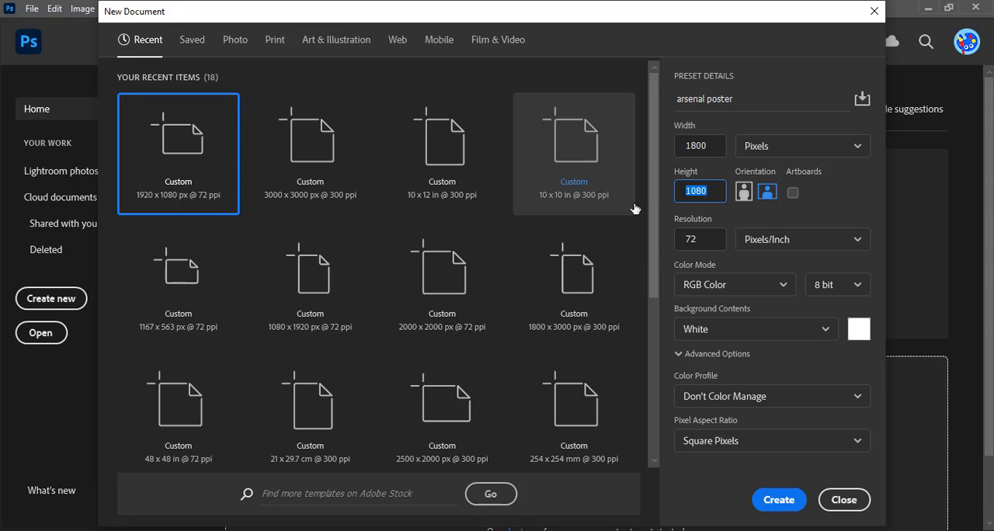
{"action": "type", "text": "3000"}
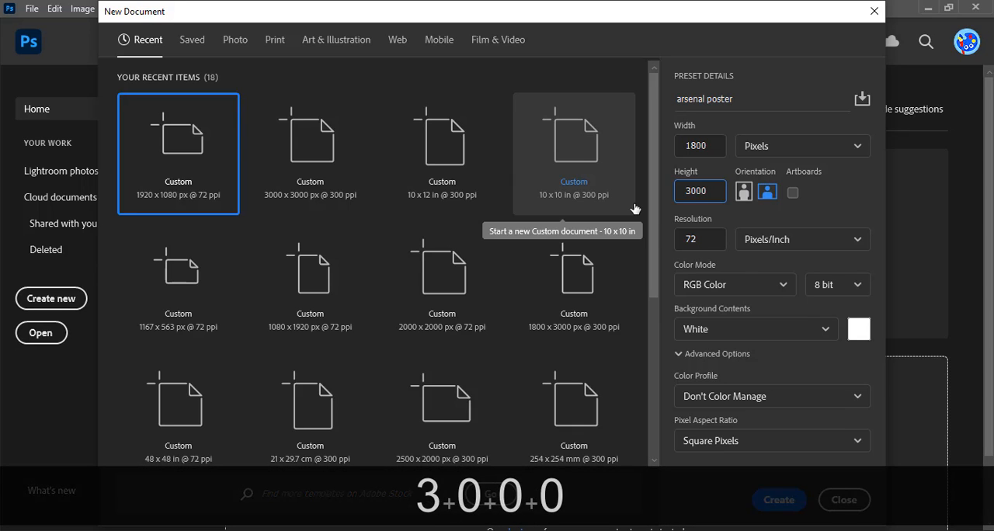
{"action": "left_click", "coordinate": [702, 241]}
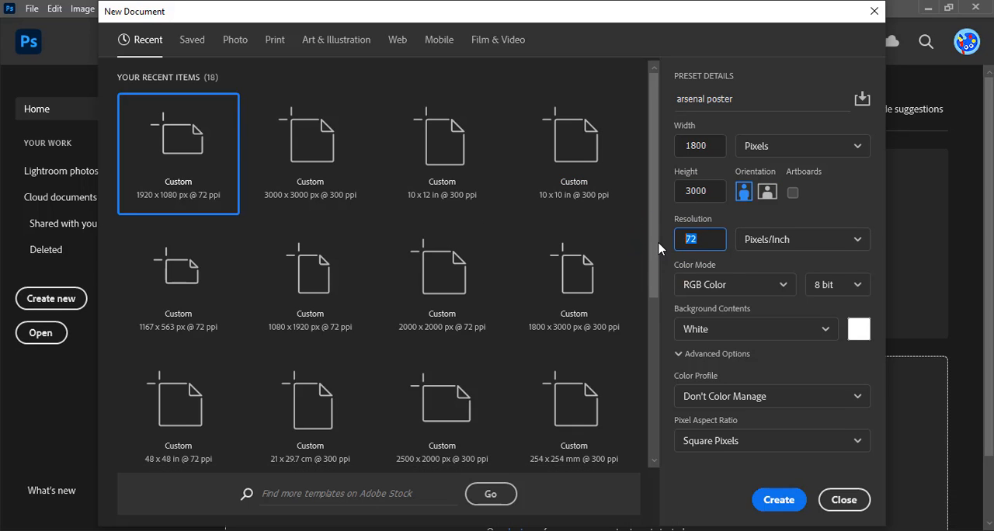
{"action": "type", "text": "3000"}
{"action": "key", "text": "BackSpace"}
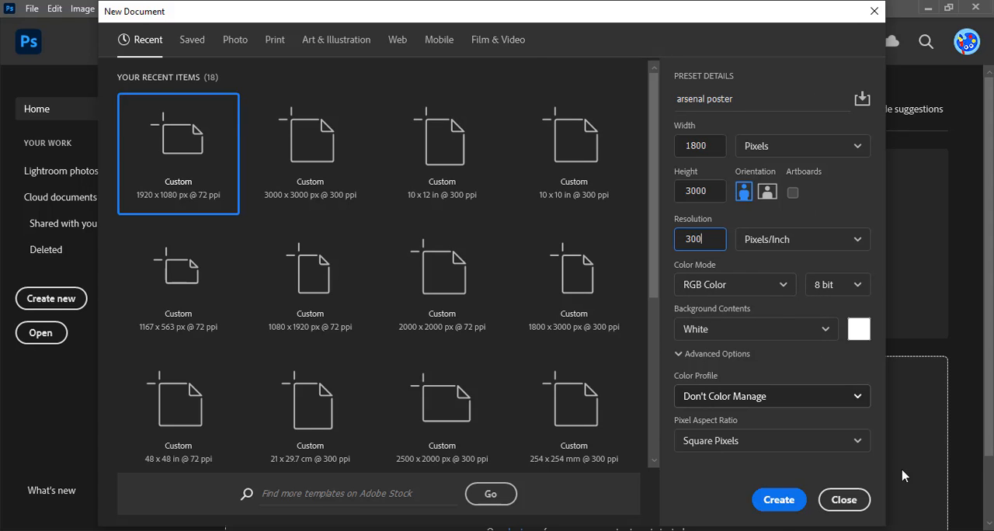
{"action": "left_click", "coordinate": [777, 499]}
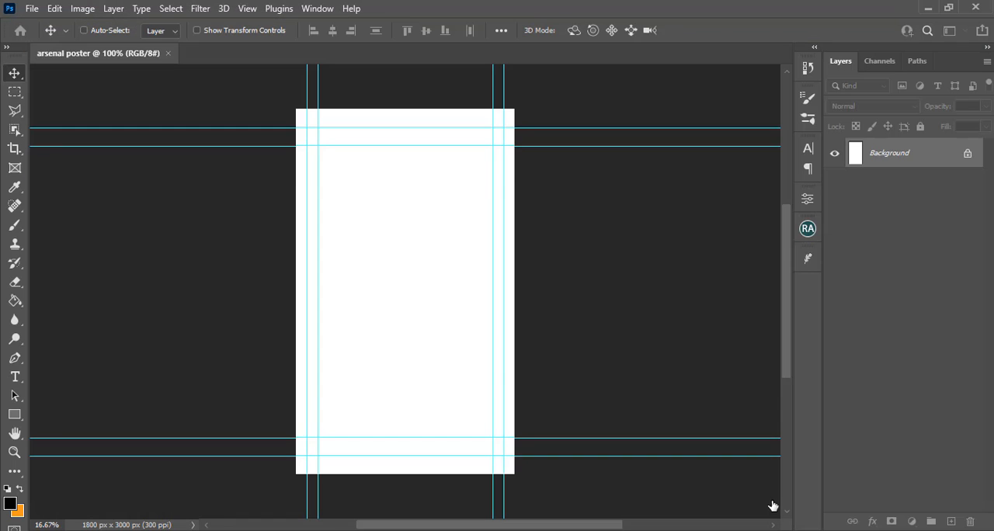
Create a new guide layout with 8 columns and 8 rows, replacing the existing guides on the canvas
{"action": "key", "text": "ctrl+minus"}
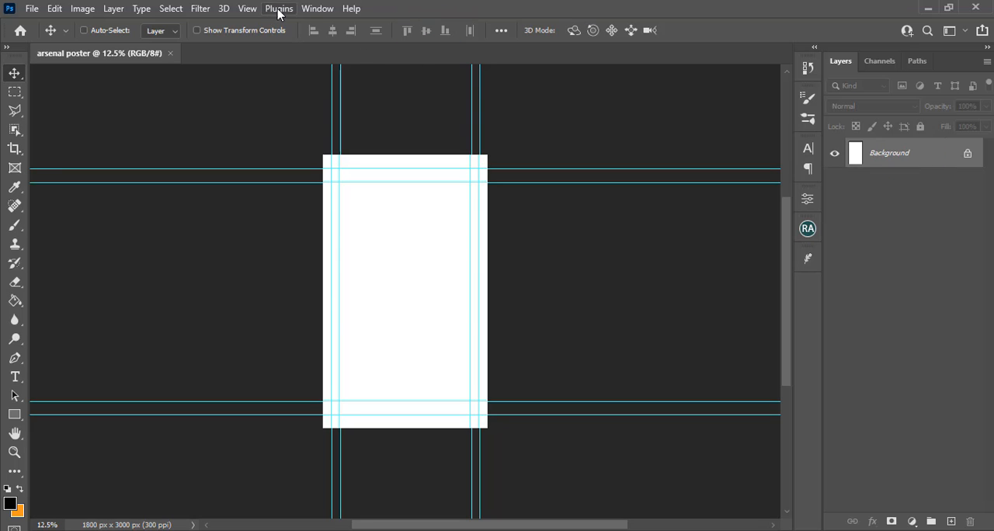
{"action": "left_click", "coordinate": [247, 9]}
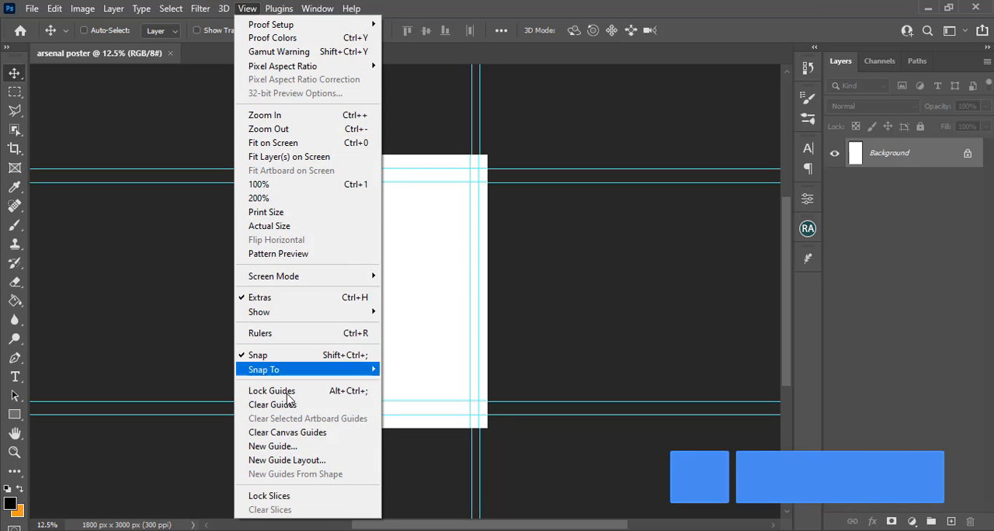
{"action": "left_click", "coordinate": [291, 462]}
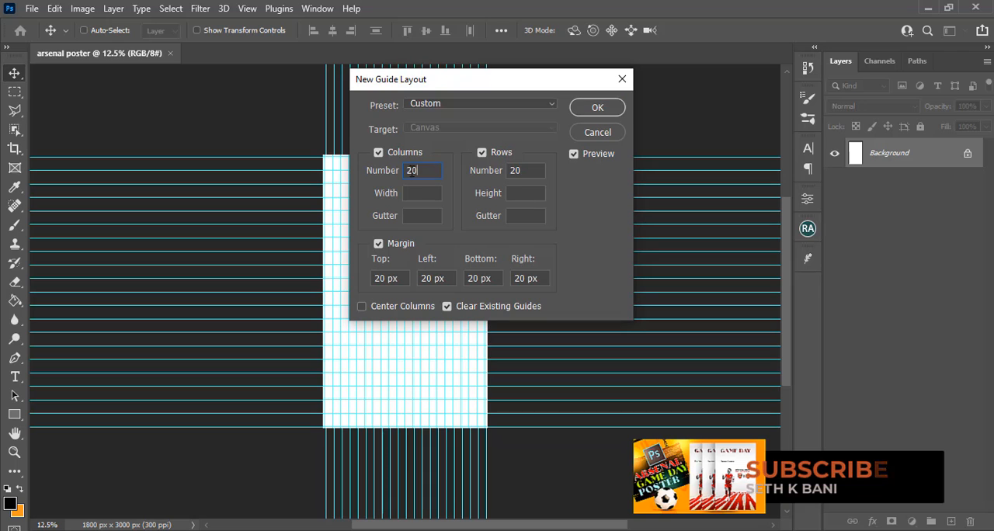
{"action": "left_click_drag", "start_coordinate": [432, 172], "coordinate": [397, 170]}
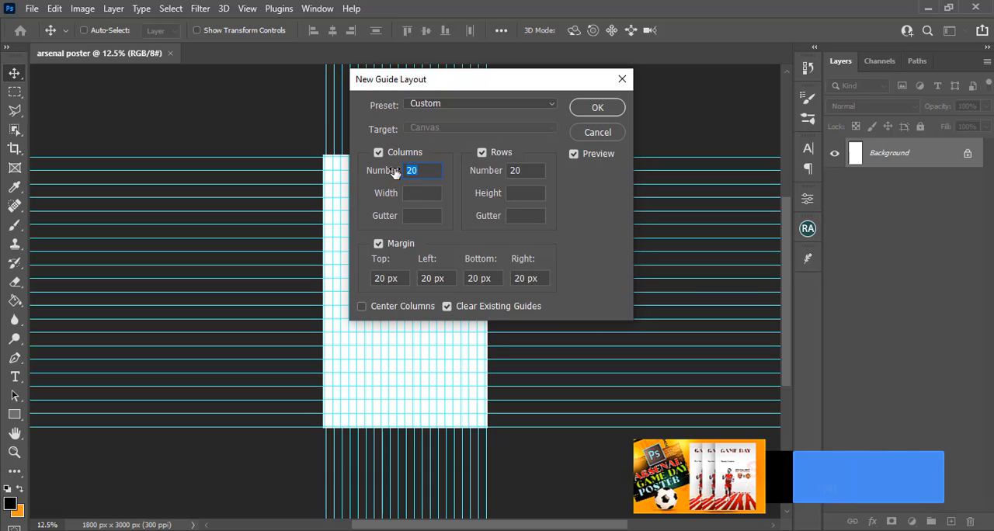
{"action": "type", "text": "8"}
{"action": "left_click", "coordinate": [476, 171]}
{"action": "type", "text": "8"}
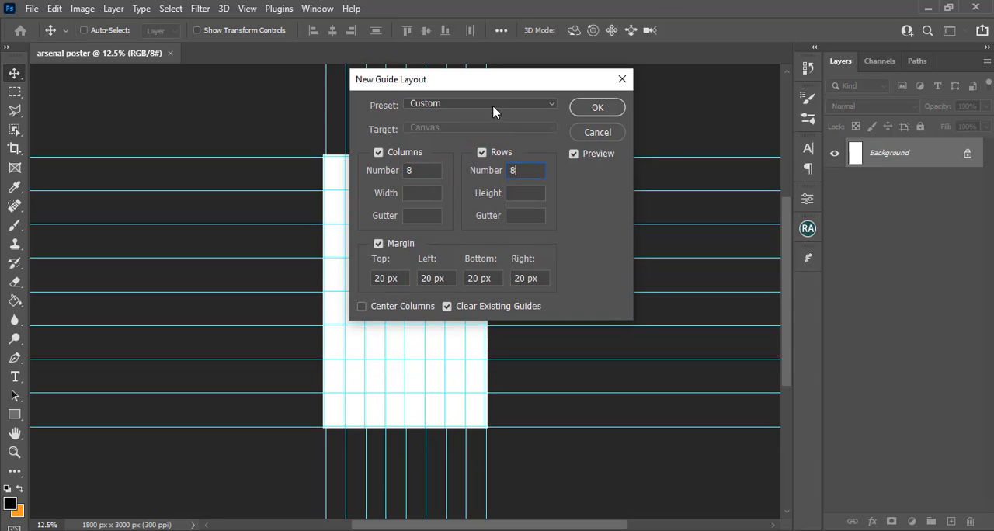
{"action": "left_click", "coordinate": [596, 109]}
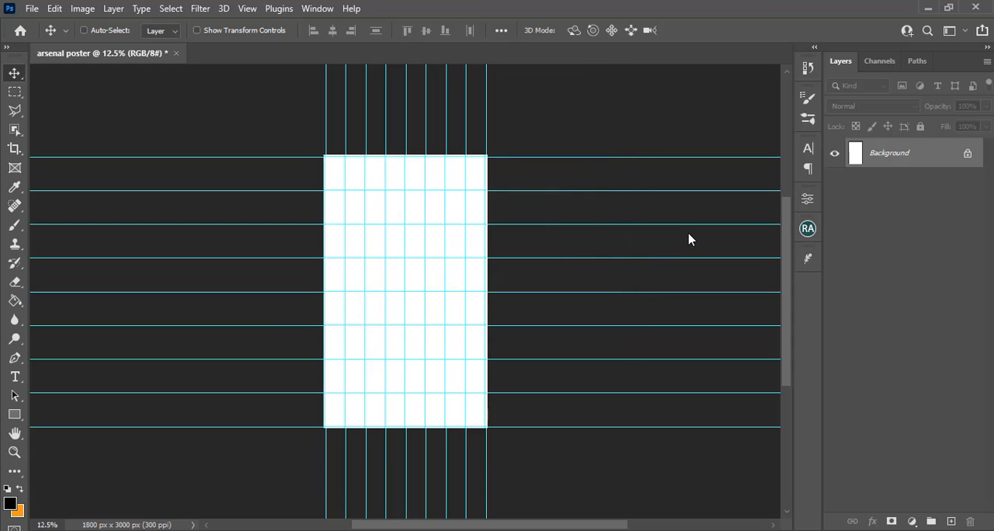
Switch to File Explorer and open the SPORTS folder under YOUTUBE FLYERS, A, New folder (36) on the C: drive
{"action": "key", "text": "ctrl+0"}
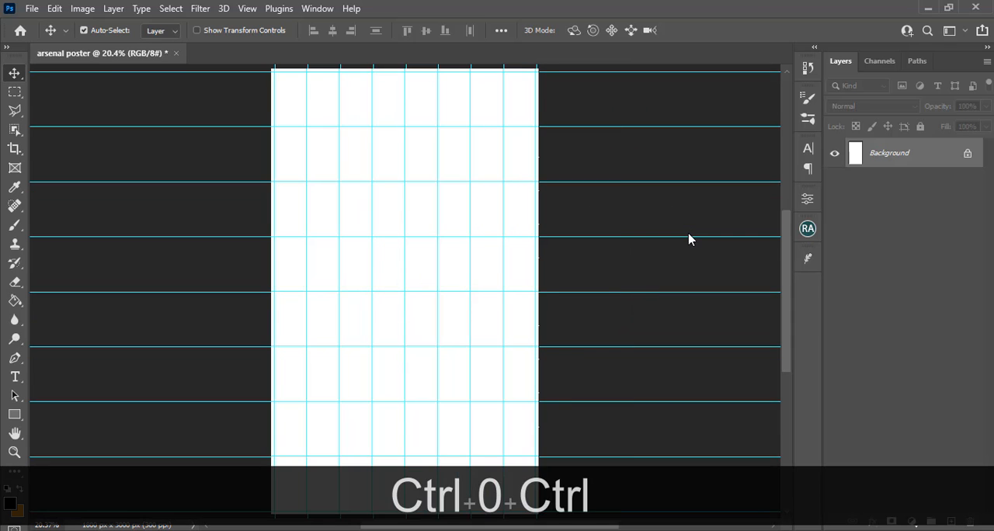
{"action": "key", "text": "ctrl+minus"}
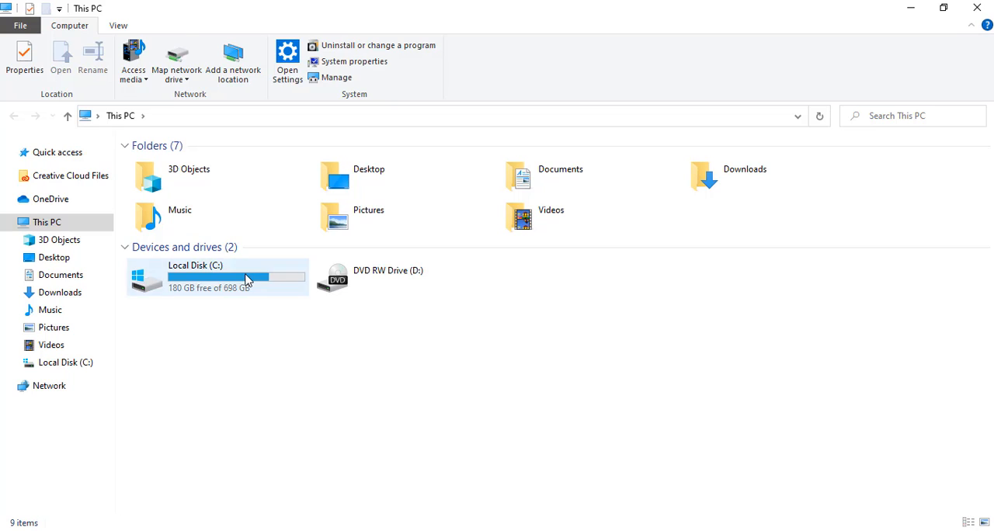
{"action": "left_click", "coordinate": [245, 279]}
{"action": "double_click", "coordinate": [244, 280]}
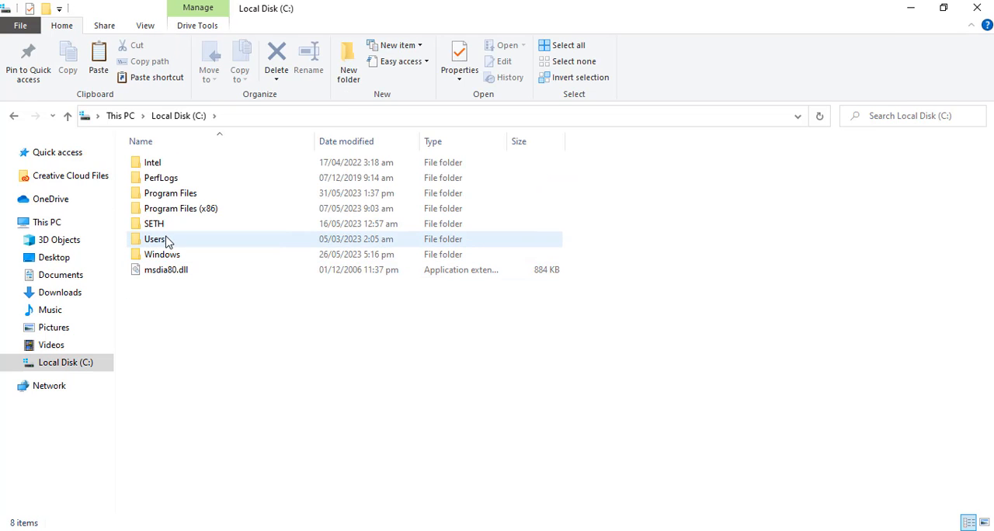
{"action": "double_click", "coordinate": [160, 227]}
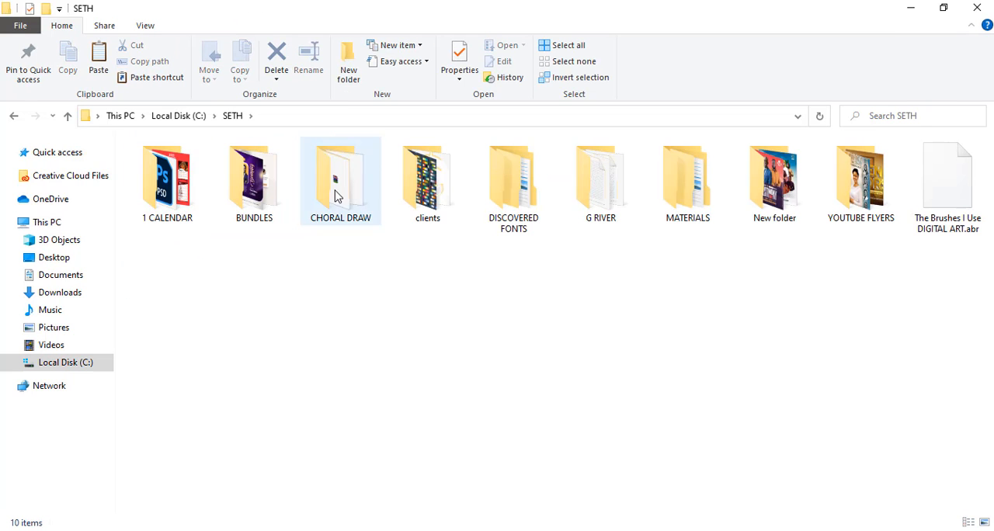
{"action": "double_click", "coordinate": [854, 198]}
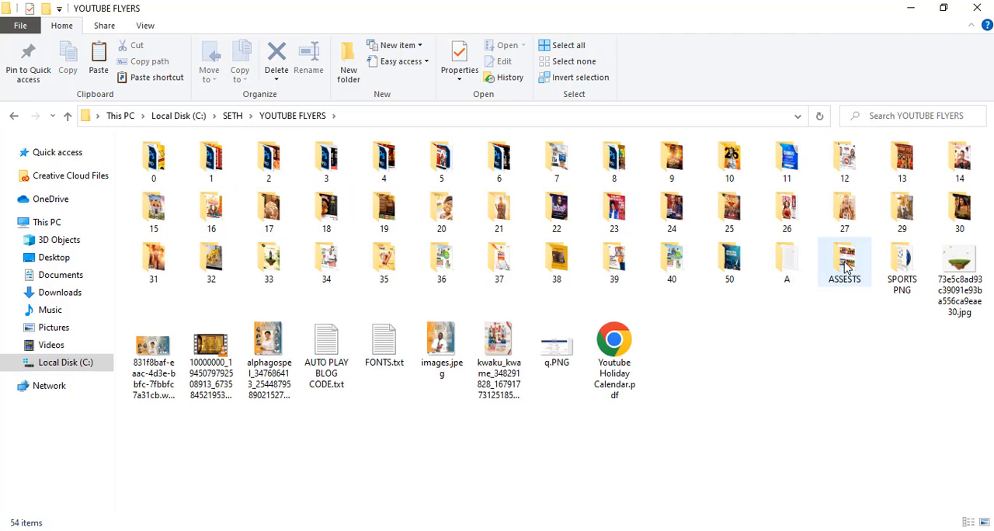
{"action": "double_click", "coordinate": [787, 259]}
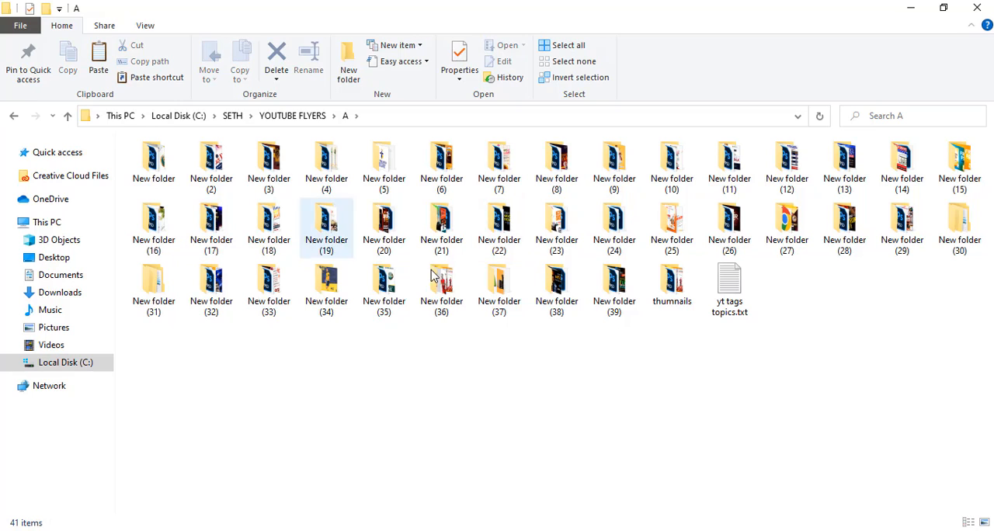
{"action": "double_click", "coordinate": [428, 295]}
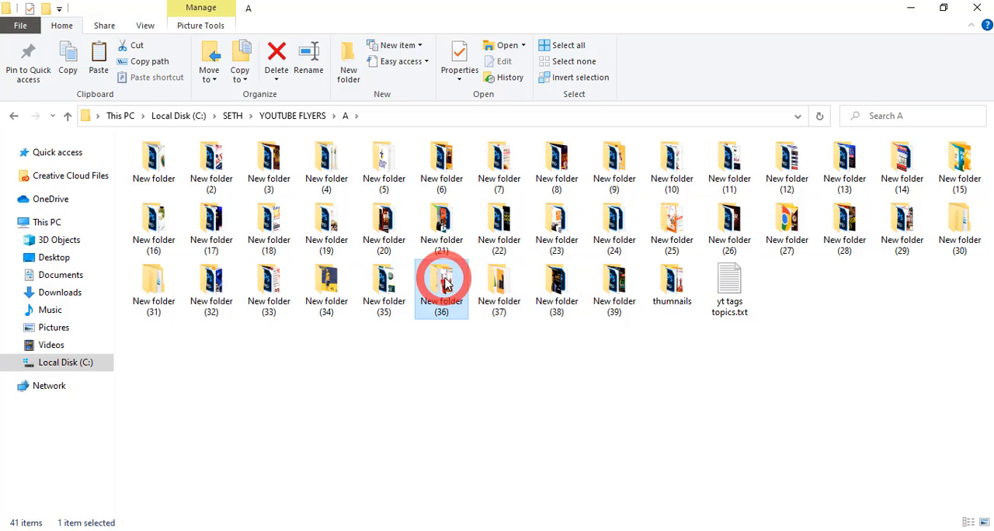
{"action": "left_click", "coordinate": [177, 184]}
{"action": "double_click", "coordinate": [177, 184]}
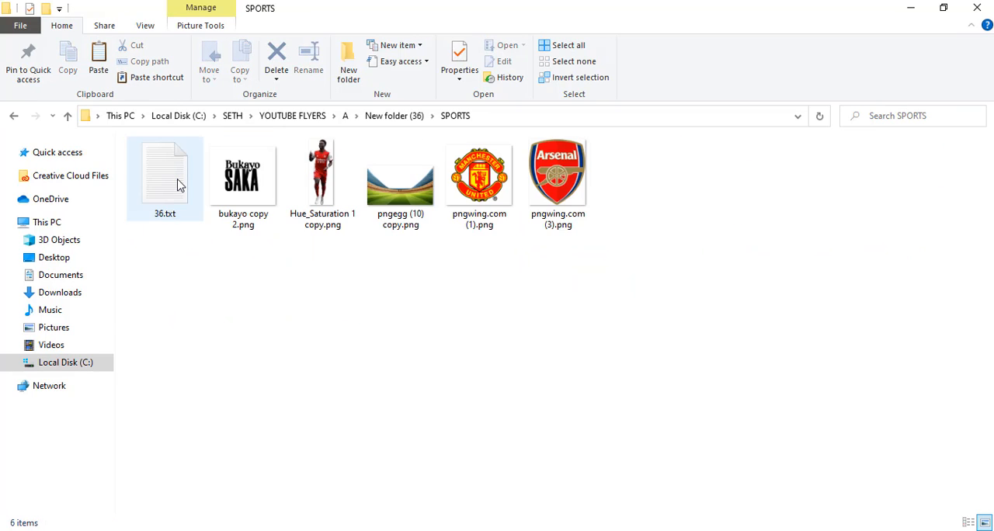
Place "Hue_Saturation 1 copy.png" in the poster at 100% scale, positioned left of centre at about X 627.5 px, Y 1870 px
{"action": "left_click_drag", "start_coordinate": [334, 206], "coordinate": [391, 381]}
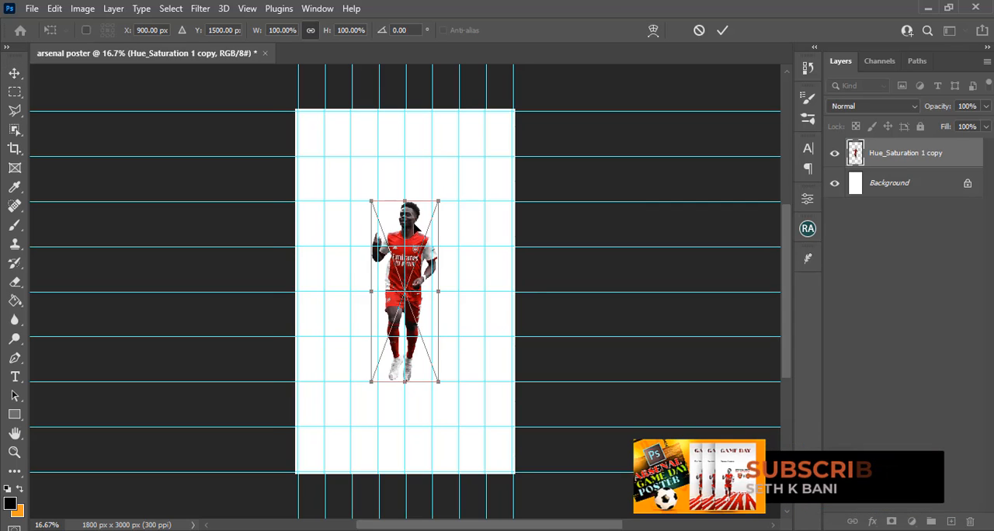
{"action": "left_click_drag", "start_coordinate": [420, 228], "coordinate": [366, 275]}
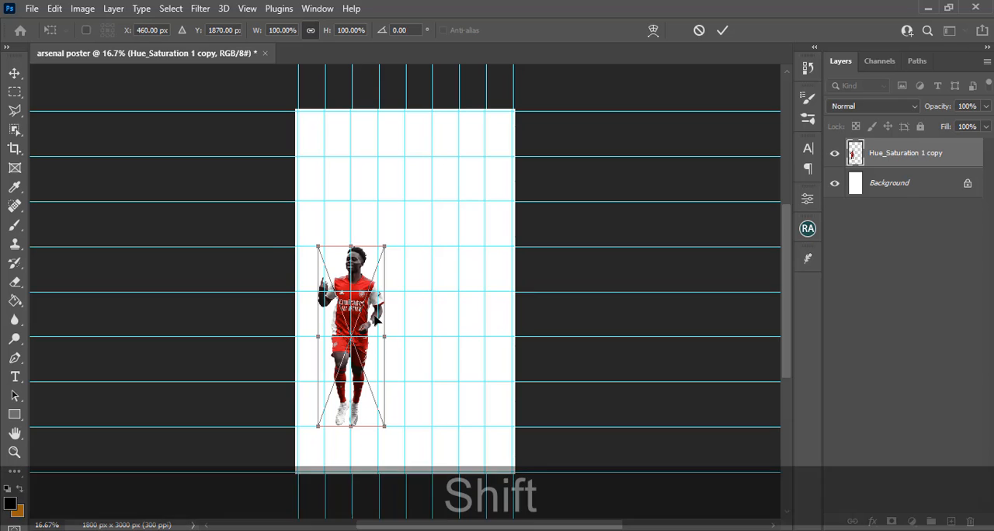
{"action": "left_click_drag", "start_coordinate": [373, 316], "coordinate": [396, 319]}
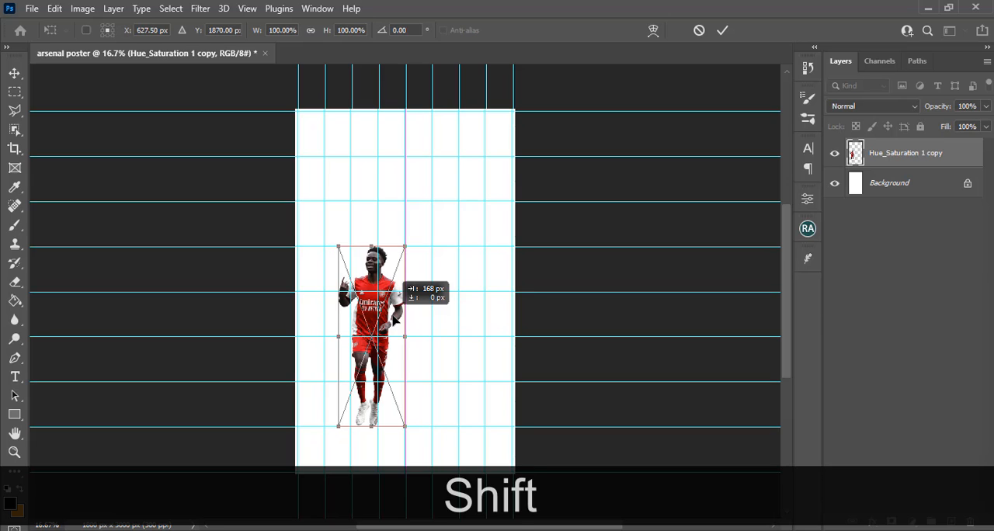
{"action": "left_click_drag", "start_coordinate": [395, 319], "coordinate": [395, 318]}
{"action": "key", "text": "shift+Return"}
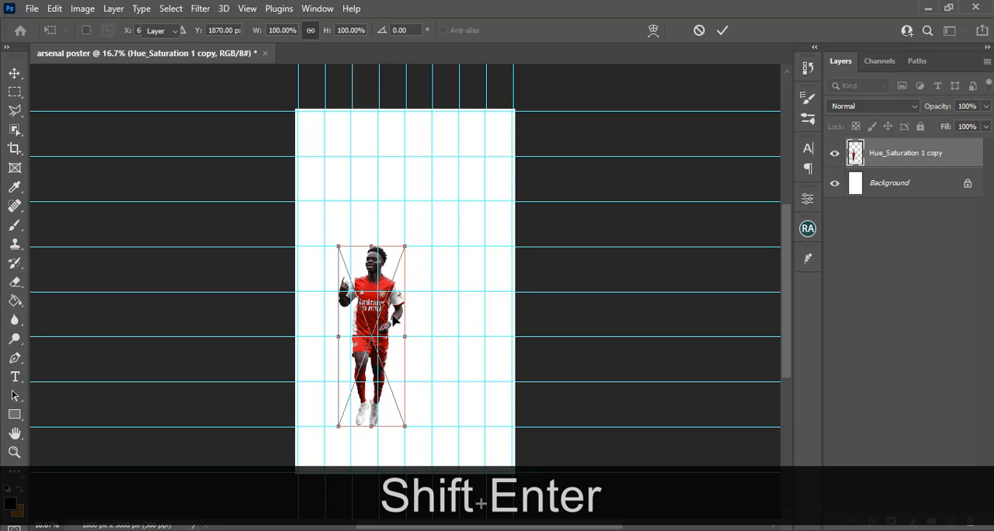
Put the placed player layer in a group and rename the group "IMAGE"
{"action": "key", "text": "ctrl+g"}
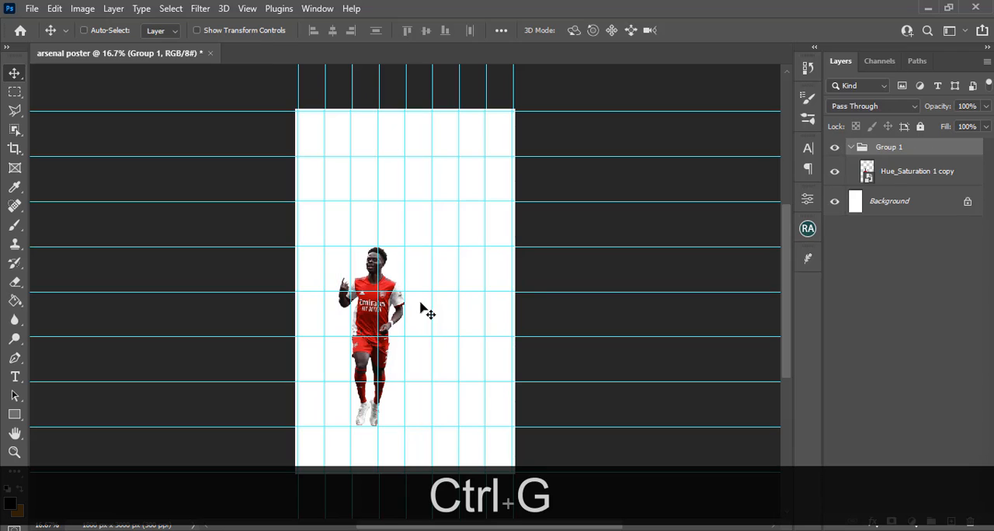
{"action": "double_click", "coordinate": [899, 156]}
{"action": "key", "text": "Caps_Lock"}
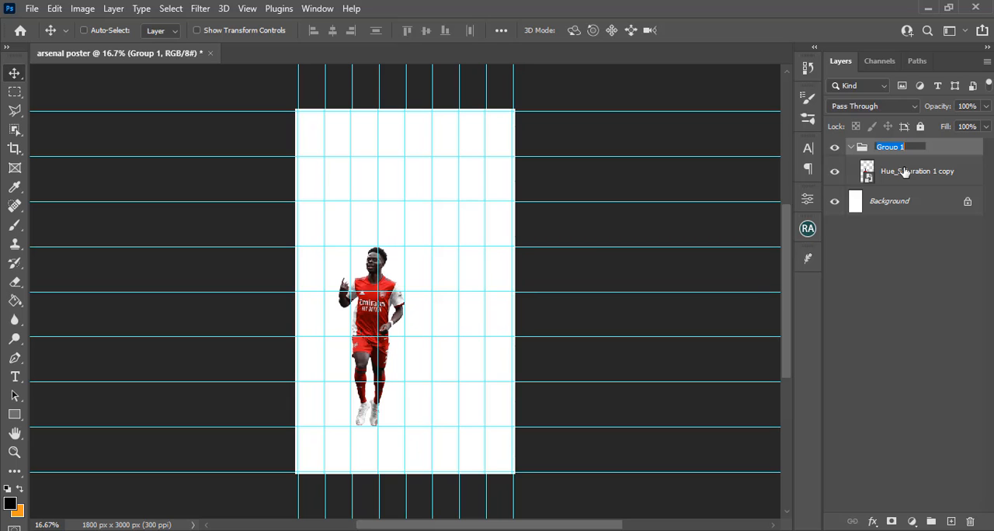
{"action": "type", "text": "NA"}
{"action": "key", "text": "BackSpace"}
{"action": "key", "text": "BackSpace"}
{"action": "key", "text": "BackSpace"}
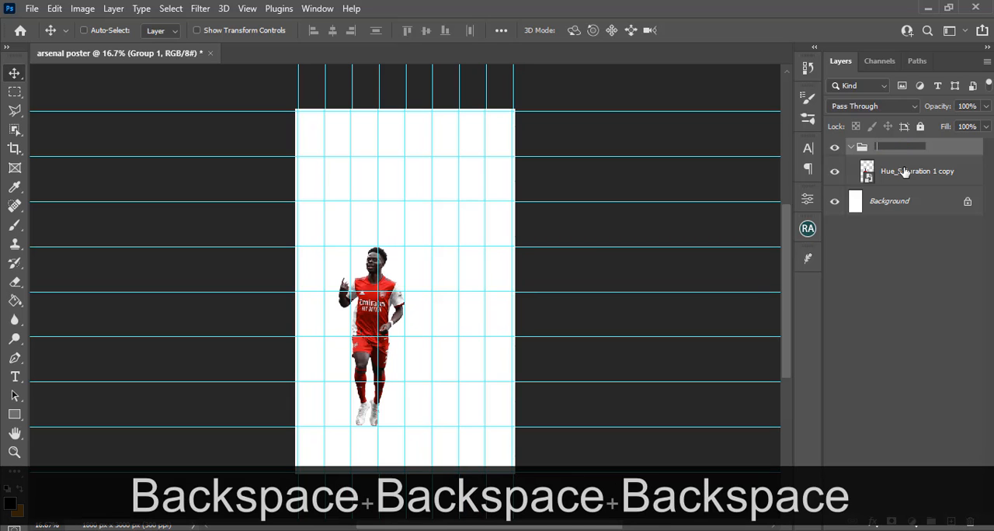
{"action": "type", "text": "IMAGE"}
{"action": "key", "text": "Return"}
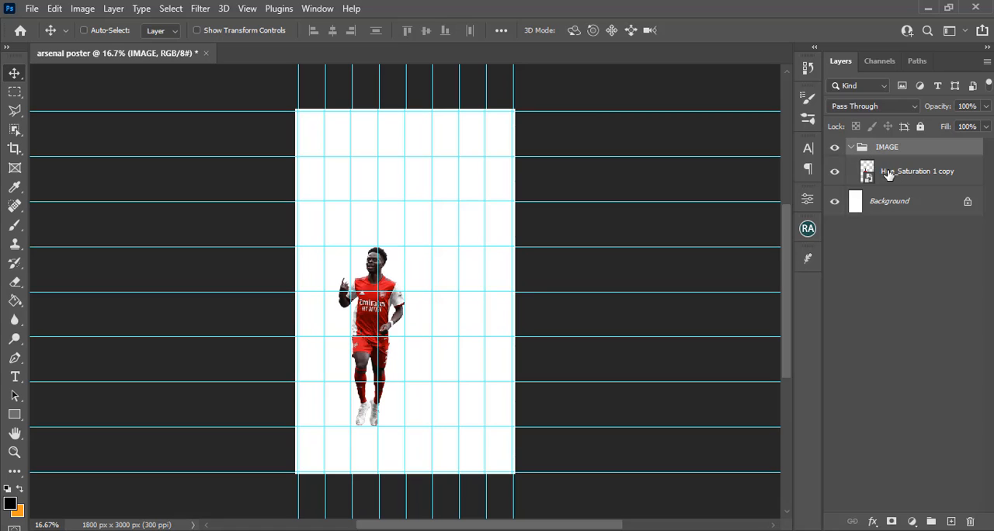
Add a Selective Color adjustment clipped to the player layer and set Black to -100% for the Whites
{"action": "left_click", "coordinate": [901, 173]}
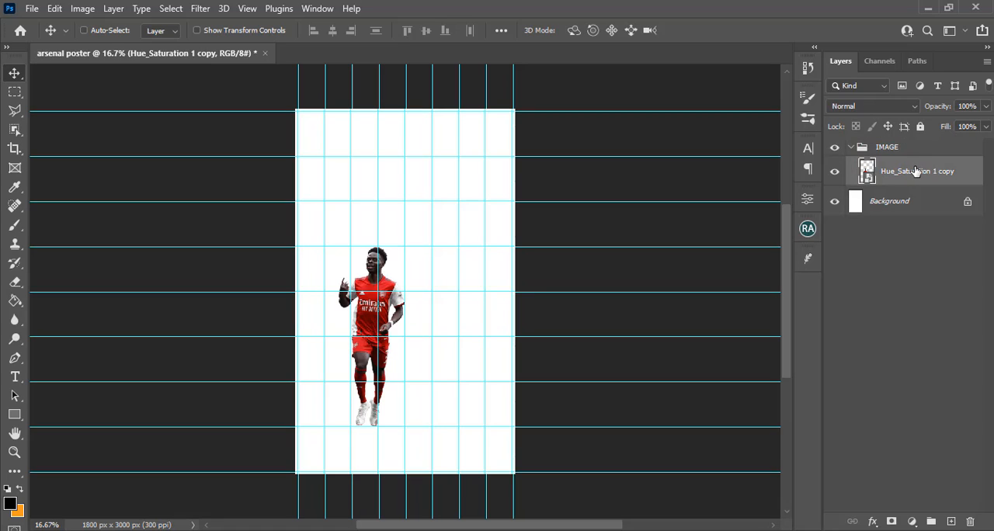
{"action": "left_click", "coordinate": [913, 521]}
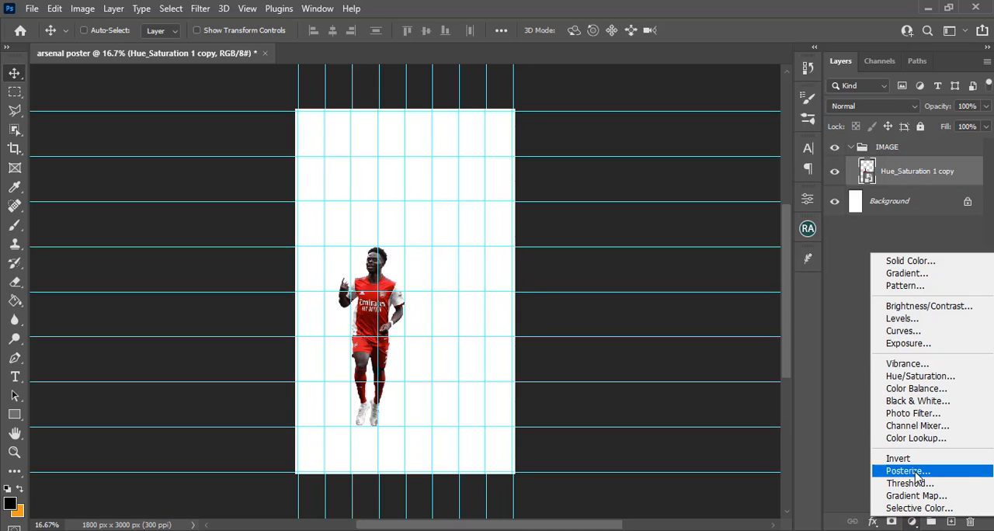
{"action": "left_click", "coordinate": [917, 508]}
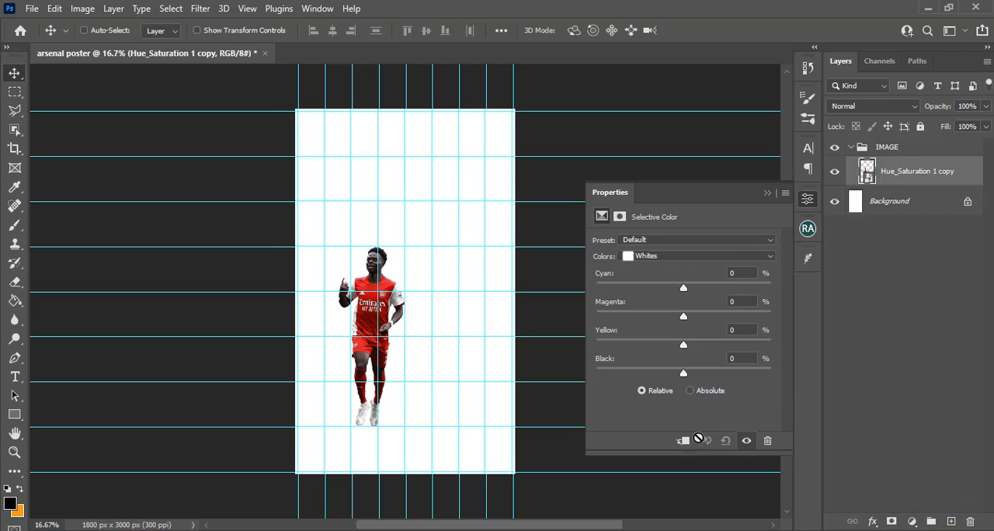
{"action": "left_click", "coordinate": [684, 441]}
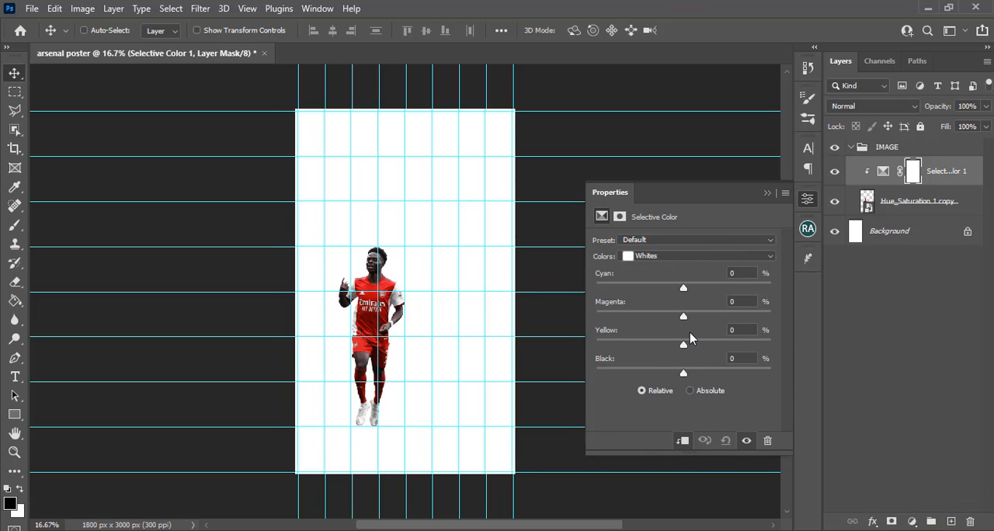
{"action": "left_click", "coordinate": [656, 259]}
{"action": "left_click", "coordinate": [648, 340]}
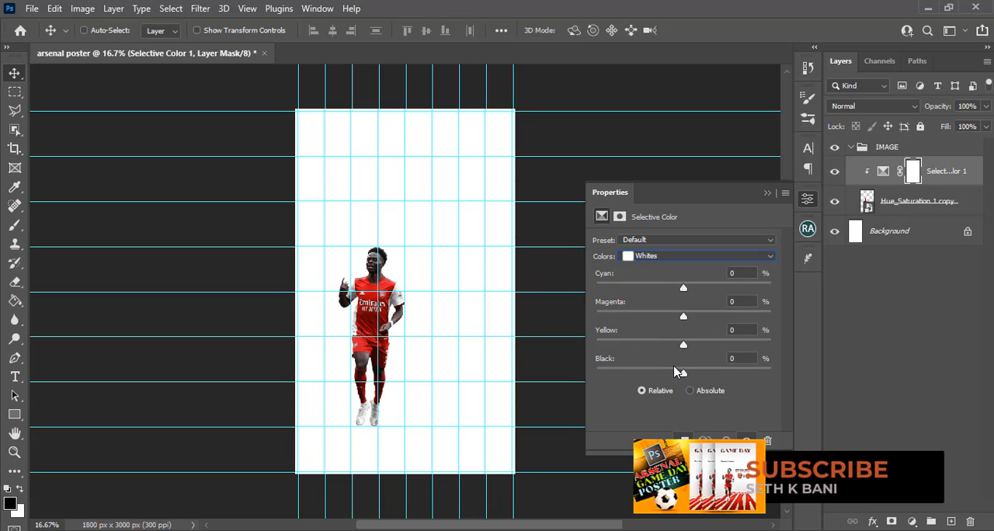
{"action": "left_click_drag", "start_coordinate": [683, 373], "coordinate": [586, 371]}
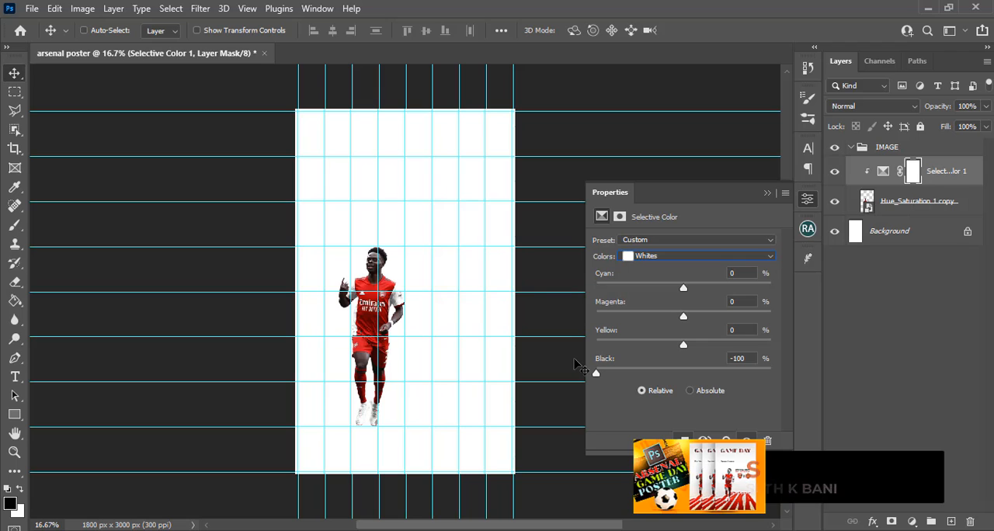
Compare the player at closer zoom with the Selective Color adjustment hidden and shown
{"action": "key", "text": "ctrl+equal"}
{"action": "key", "text": "ctrl+equal"}
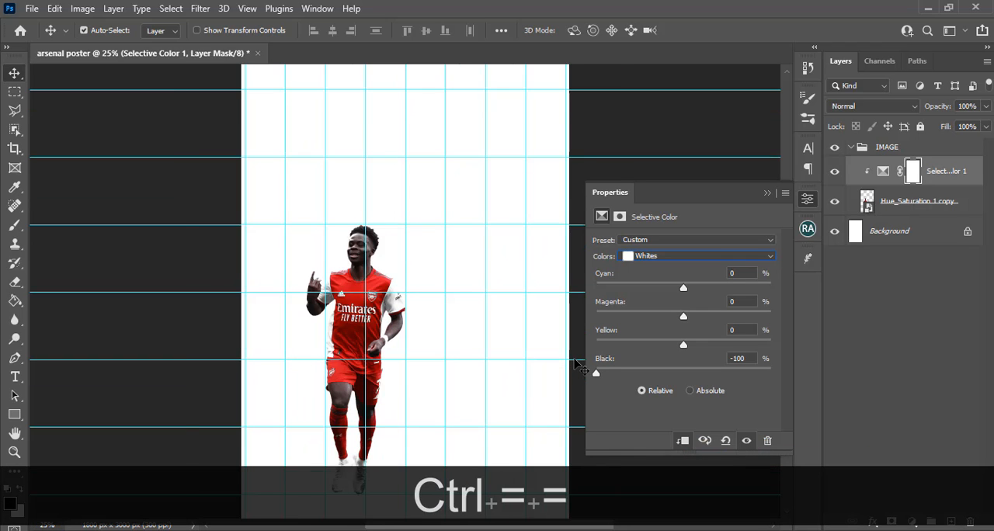
{"action": "key", "text": "ctrl+equal"}
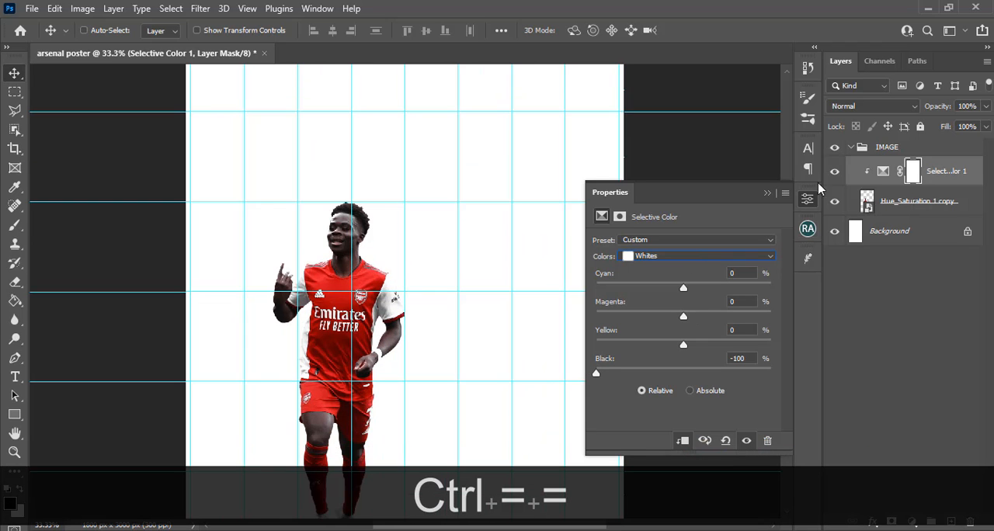
{"action": "left_click", "coordinate": [835, 172]}
{"action": "left_click", "coordinate": [835, 172]}
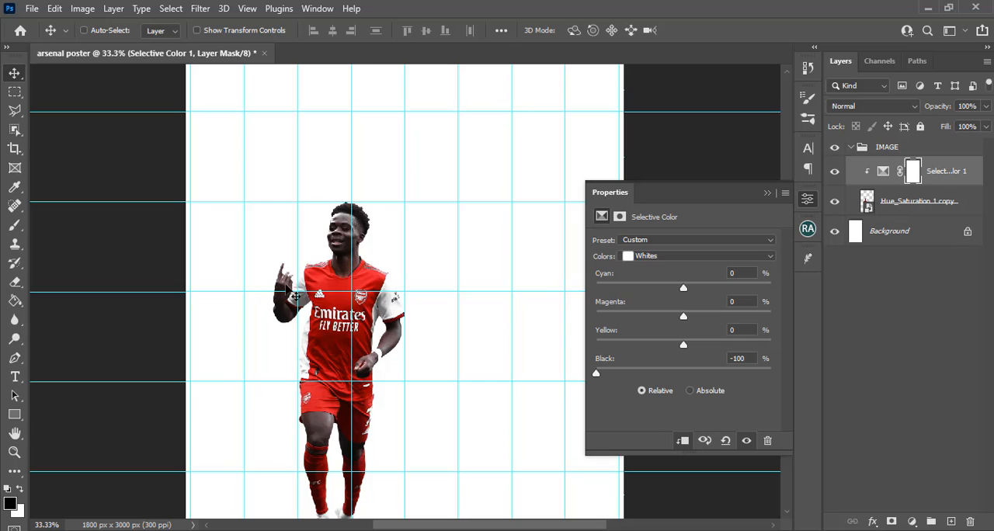
{"action": "left_click", "coordinate": [835, 174]}
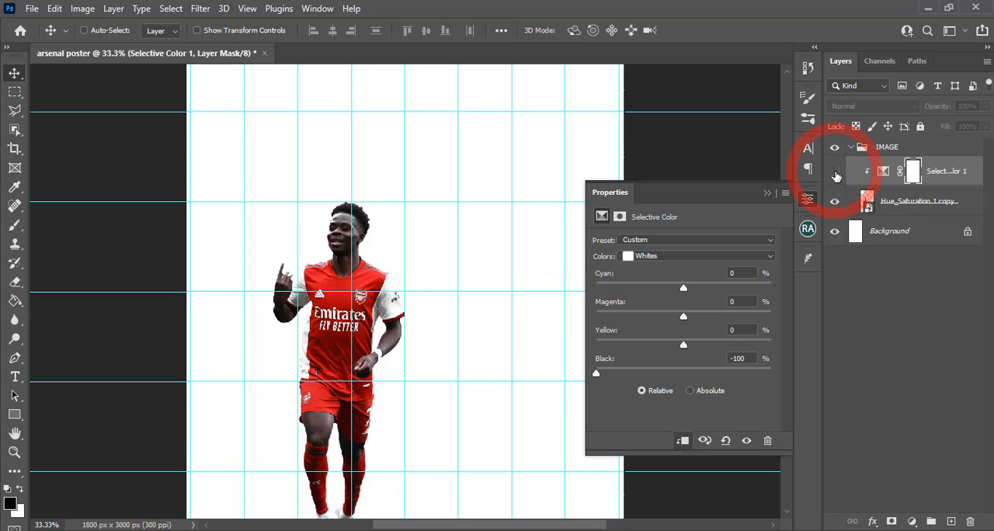
{"action": "left_click", "coordinate": [836, 174]}
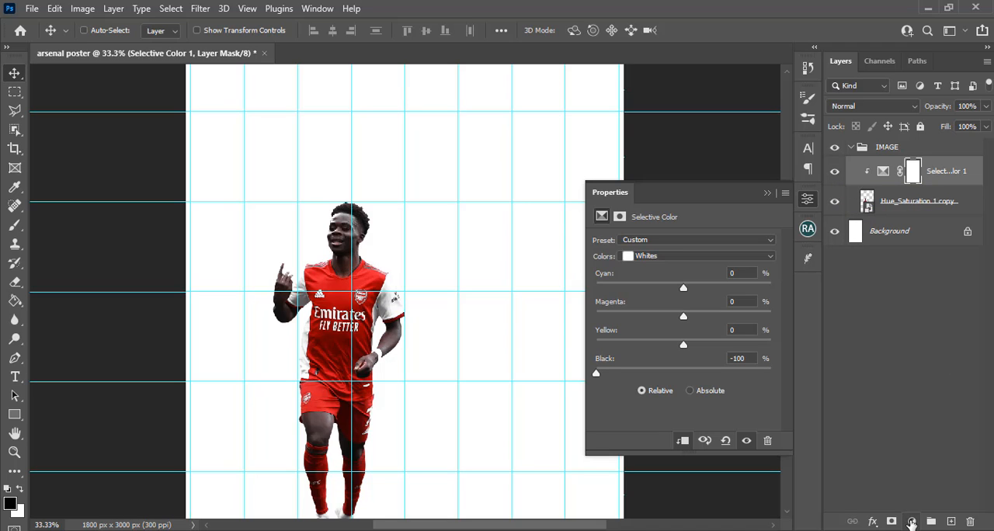
Add a Levels adjustment clipped to the player with midtones at 2.83, and invert its layer mask to black
{"action": "left_click", "coordinate": [912, 521]}
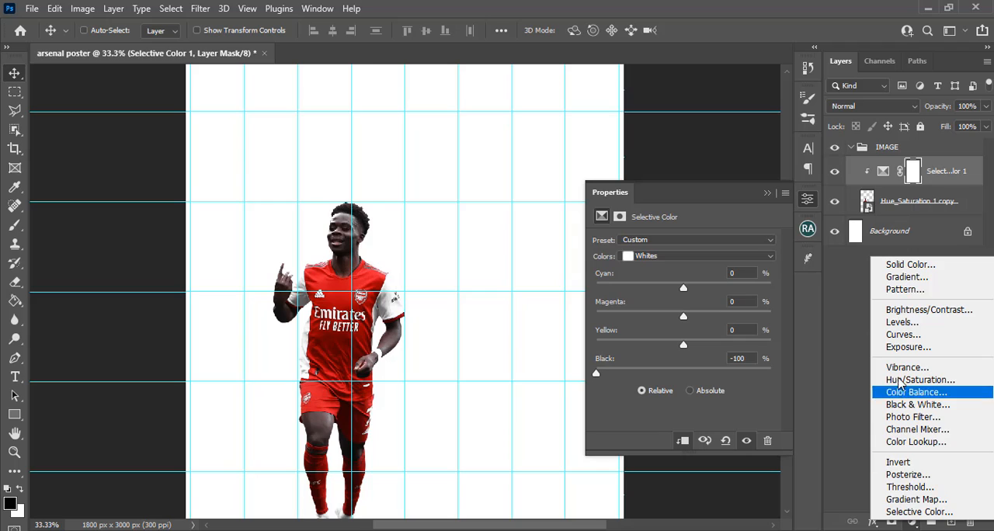
{"action": "left_click", "coordinate": [902, 322]}
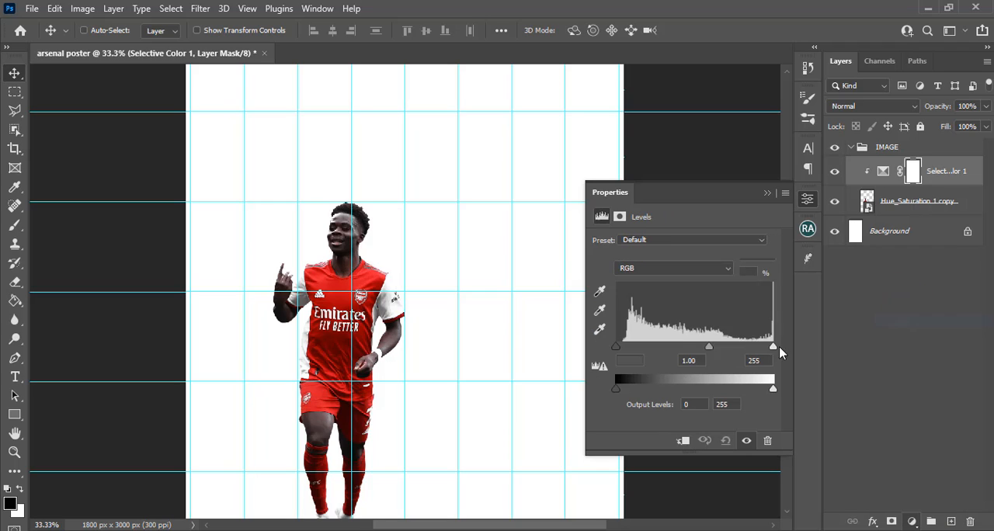
{"action": "left_click", "coordinate": [681, 441]}
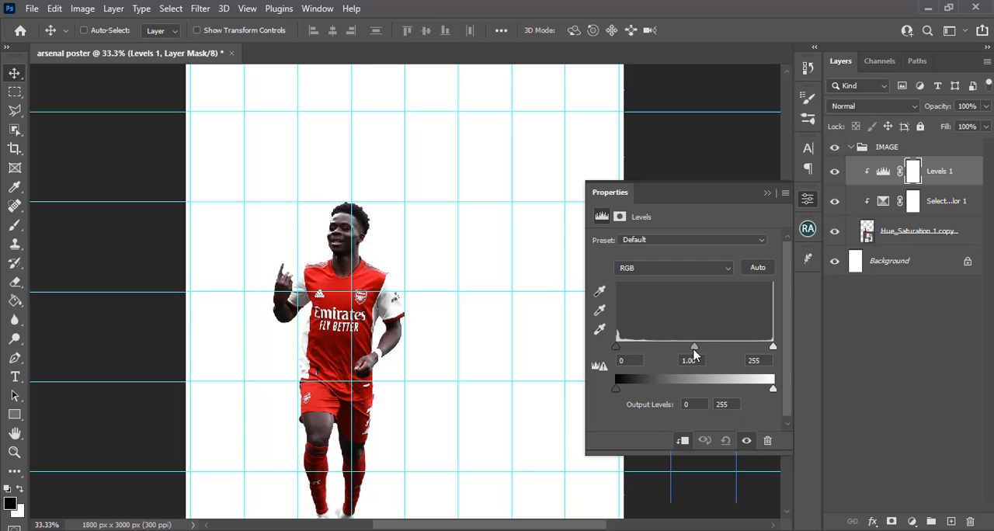
{"action": "left_click_drag", "start_coordinate": [695, 349], "coordinate": [638, 347]}
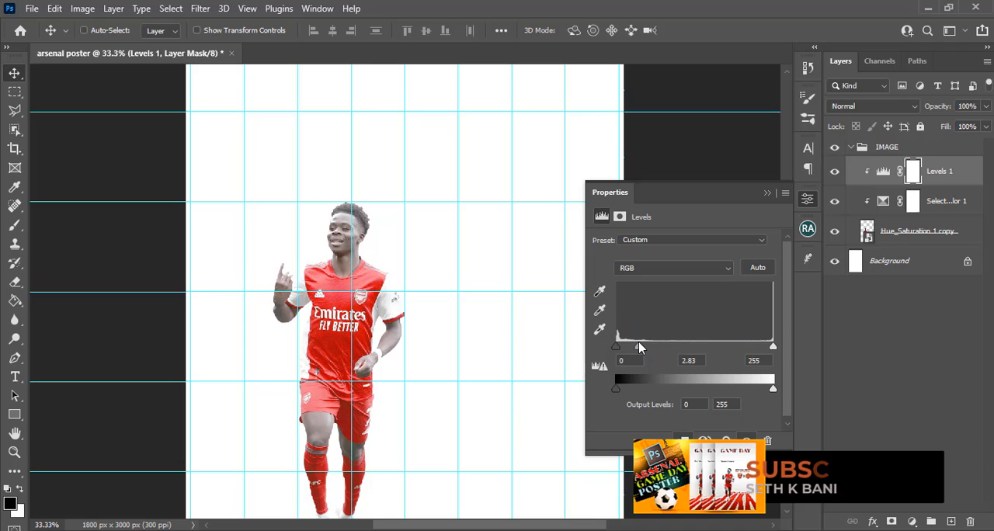
{"action": "left_click", "coordinate": [912, 174]}
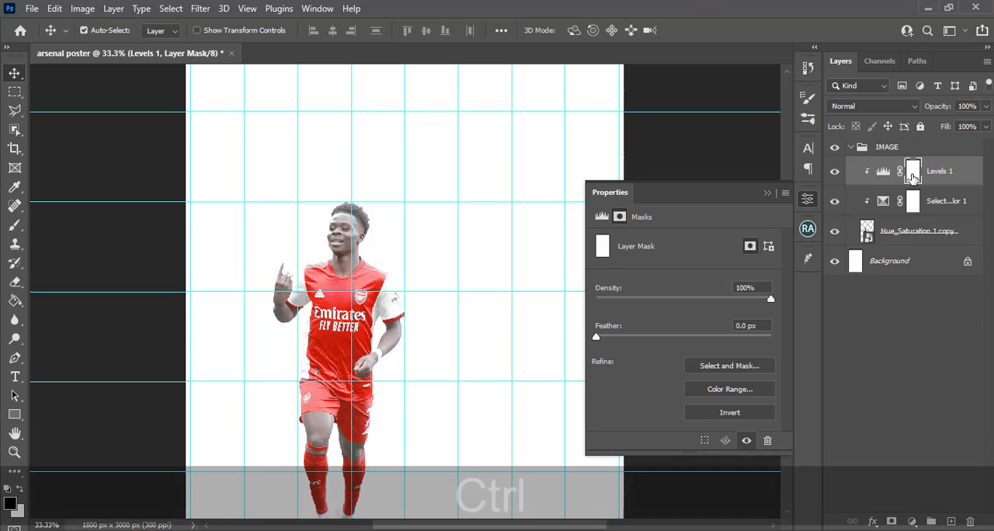
{"action": "key", "text": "ctrl+i"}
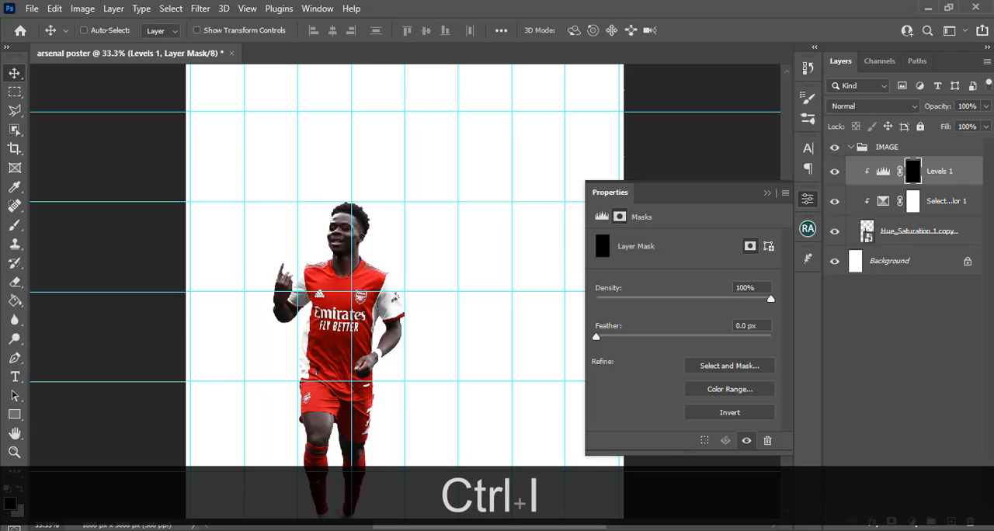
Paint white on the Levels mask over the player's head and face with a 150 px Soft Round brush
{"action": "key", "text": "b"}
{"action": "left_click", "coordinate": [104, 31]}
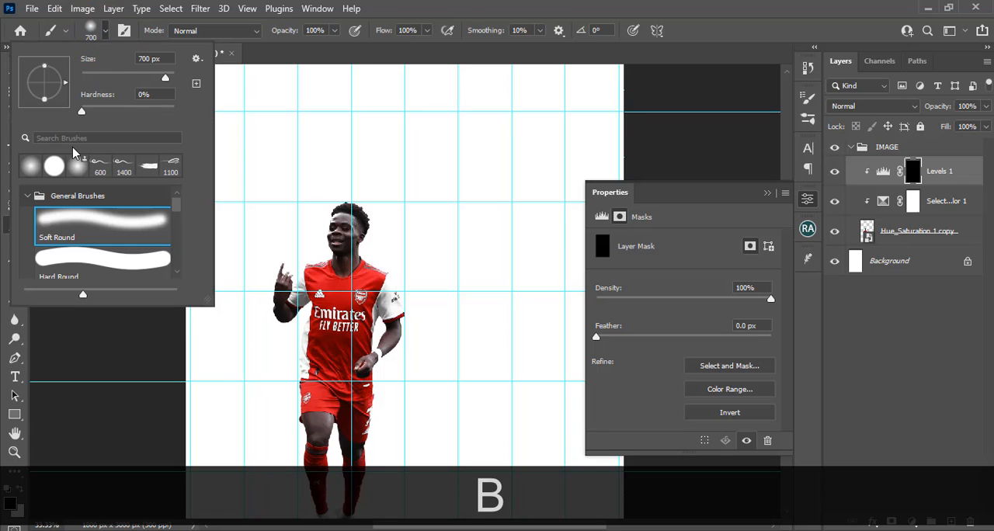
{"action": "left_click", "coordinate": [31, 167]}
{"action": "left_click", "coordinate": [468, 3]}
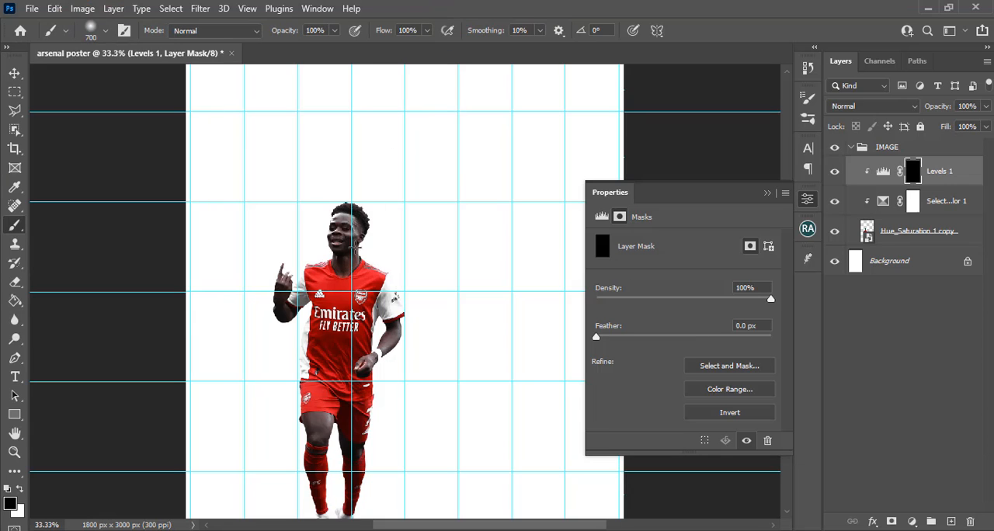
{"action": "key", "text": "Caps_Lock"}
{"action": "key", "text": "bracketleft"}
{"action": "key", "text": "bracketleft"}
{"action": "key", "text": "bracketleft"}
{"action": "key", "text": "bracketleft"}
{"action": "key", "text": "bracketleft"}
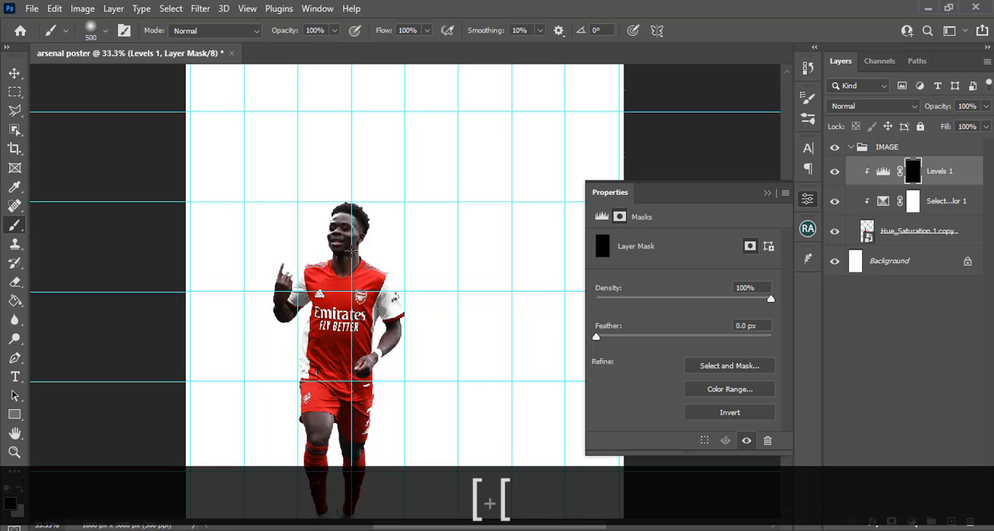
{"action": "key", "text": "bracketleft"}
{"action": "key", "text": "bracketleft"}
{"action": "key", "text": "bracketleft"}
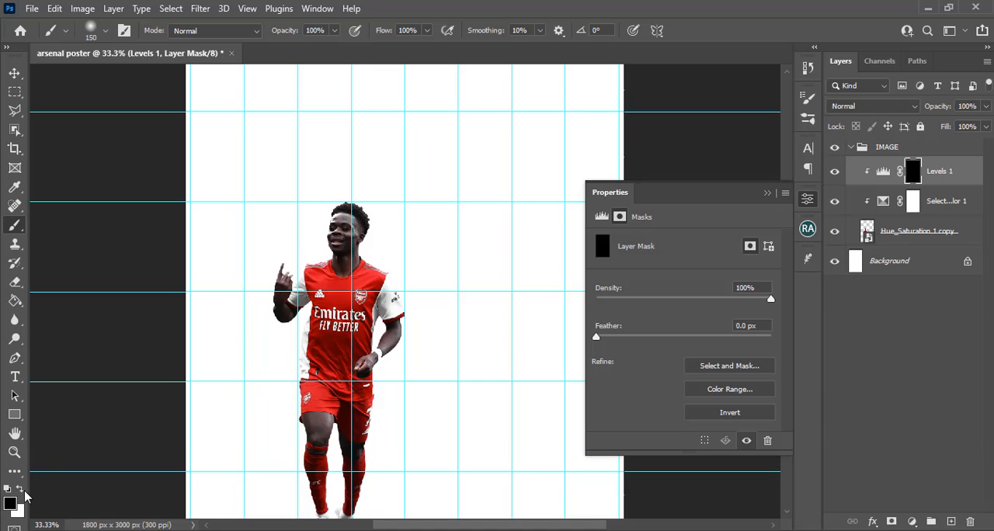
{"action": "left_click", "coordinate": [20, 489]}
{"action": "mouse_move", "coordinate": [386, 218]}
{"action": "left_mouse_down"}
{"action": "mouse_move", "coordinate": [336, 210]}
{"action": "mouse_move", "coordinate": [371, 209]}
{"action": "mouse_move", "coordinate": [368, 221]}
{"action": "mouse_move", "coordinate": [341, 215]}
{"action": "mouse_move", "coordinate": [344, 268]}
{"action": "mouse_move", "coordinate": [359, 219]}
{"action": "mouse_move", "coordinate": [333, 221]}
{"action": "left_mouse_up"}
Paint white on the Levels mask over both of the player's hands and forearms, using brush sizes of 90 and 60 px
{"action": "key", "text": "bracketleft"}
{"action": "key", "text": "bracketleft"}
{"action": "key", "text": "bracketleft"}
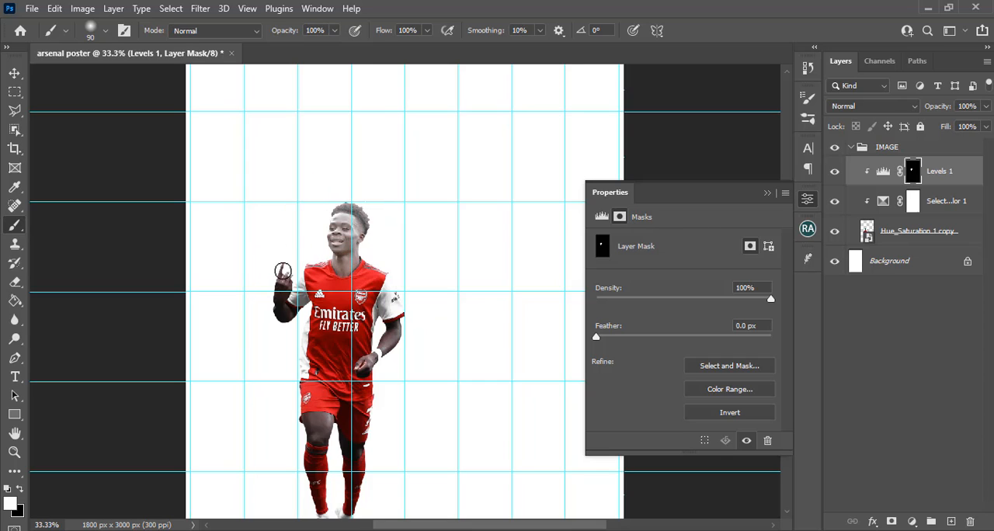
{"action": "mouse_move", "coordinate": [281, 313]}
{"action": "left_mouse_down"}
{"action": "mouse_move", "coordinate": [296, 315]}
{"action": "mouse_move", "coordinate": [285, 317]}
{"action": "mouse_move", "coordinate": [273, 283]}
{"action": "left_mouse_up"}
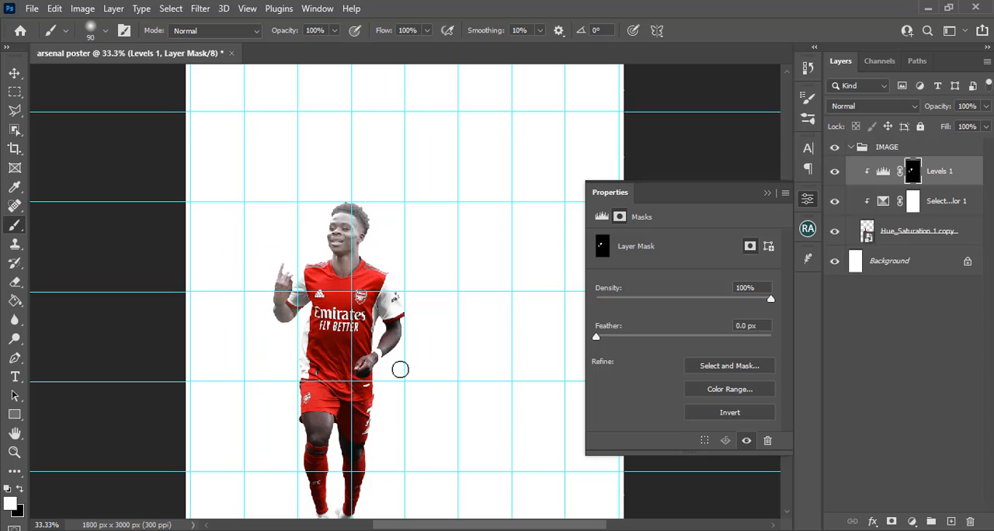
{"action": "mouse_move", "coordinate": [388, 333]}
{"action": "left_mouse_down"}
{"action": "mouse_move", "coordinate": [396, 327]}
{"action": "mouse_move", "coordinate": [363, 368]}
{"action": "mouse_move", "coordinate": [371, 365]}
{"action": "left_mouse_up"}
{"action": "key", "text": "bracketleft"}
{"action": "key", "text": "bracketleft"}
{"action": "key", "text": "bracketleft"}
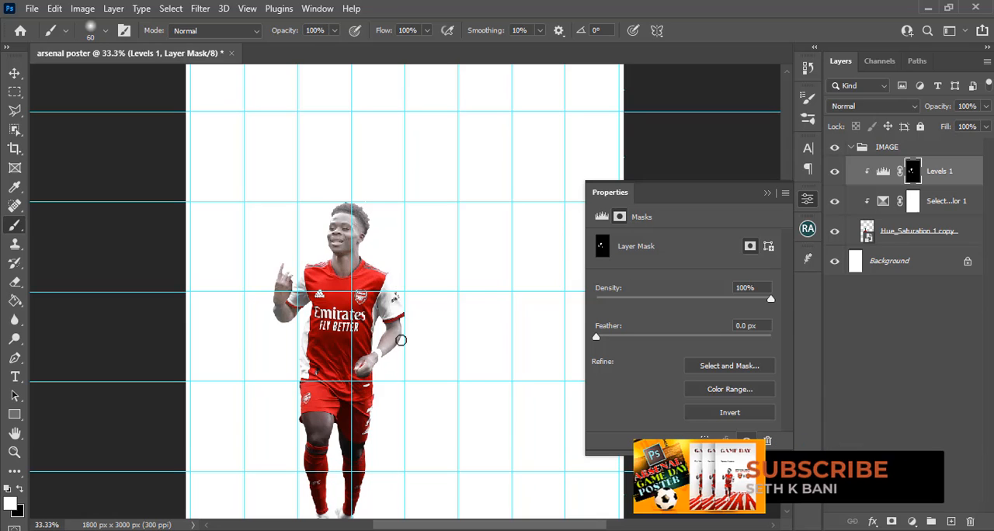
{"action": "left_click_drag", "start_coordinate": [405, 330], "coordinate": [397, 327]}
{"action": "left_click", "coordinate": [401, 324]}
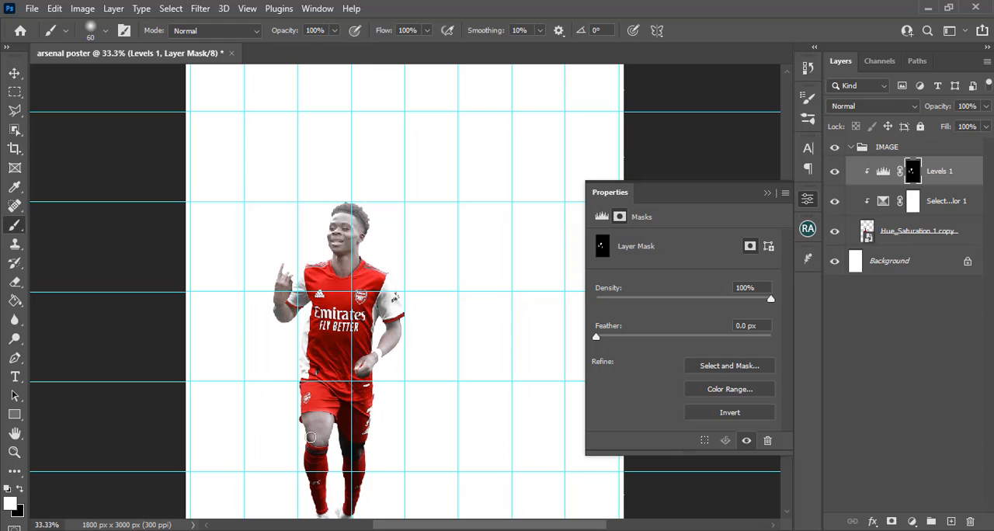
Paint white on the Levels mask over the bare skin of both legs and touch up the neck and arm
{"action": "left_click", "coordinate": [302, 428]}
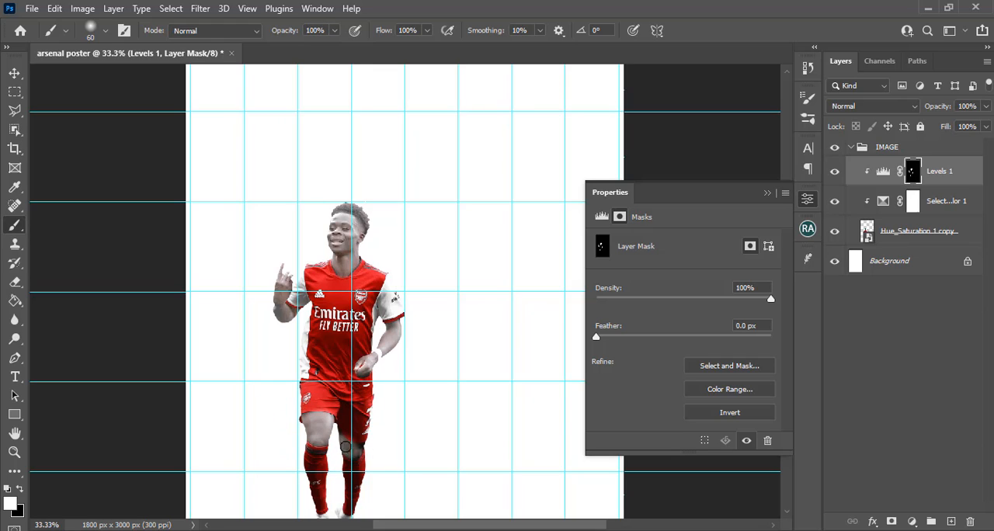
{"action": "left_click_drag", "start_coordinate": [362, 447], "coordinate": [380, 439]}
{"action": "left_click", "coordinate": [365, 372]}
{"action": "left_click", "coordinate": [374, 240]}
{"action": "left_click", "coordinate": [424, 328]}
Hide the guides on the poster canvas
{"action": "key", "text": "ctrl+minus"}
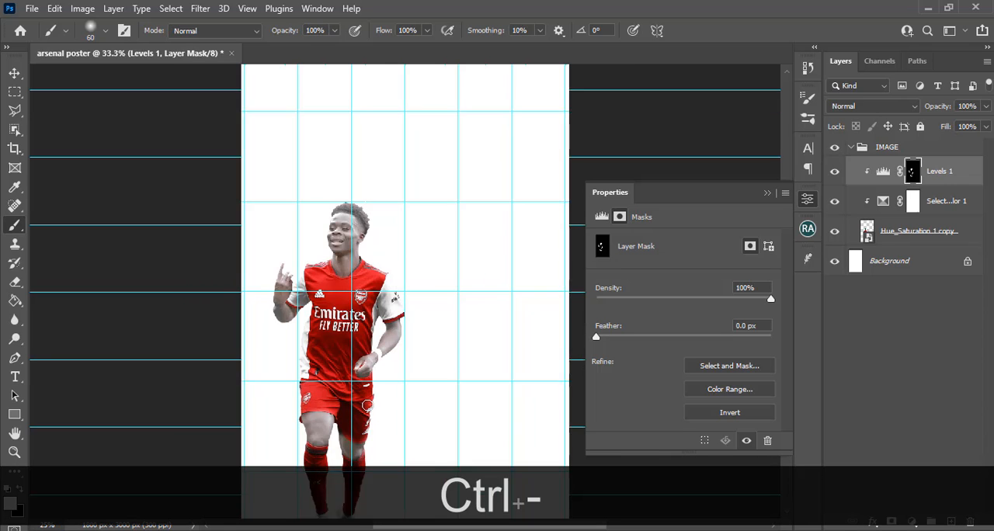
{"action": "key", "text": "ctrl+h"}
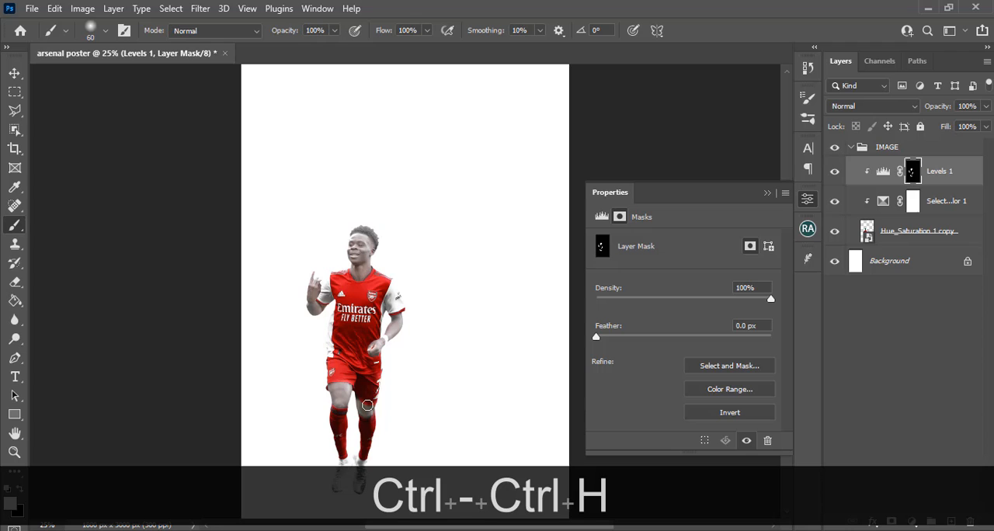
{"action": "key", "text": "ctrl+minus"}
{"action": "key", "text": "ctrl+equal"}
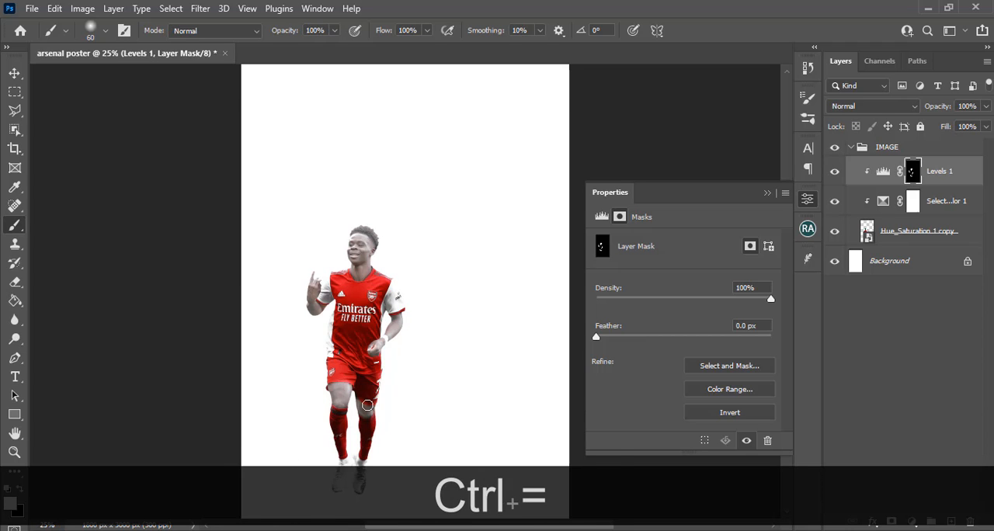
{"action": "key", "text": "ctrl+equal"}
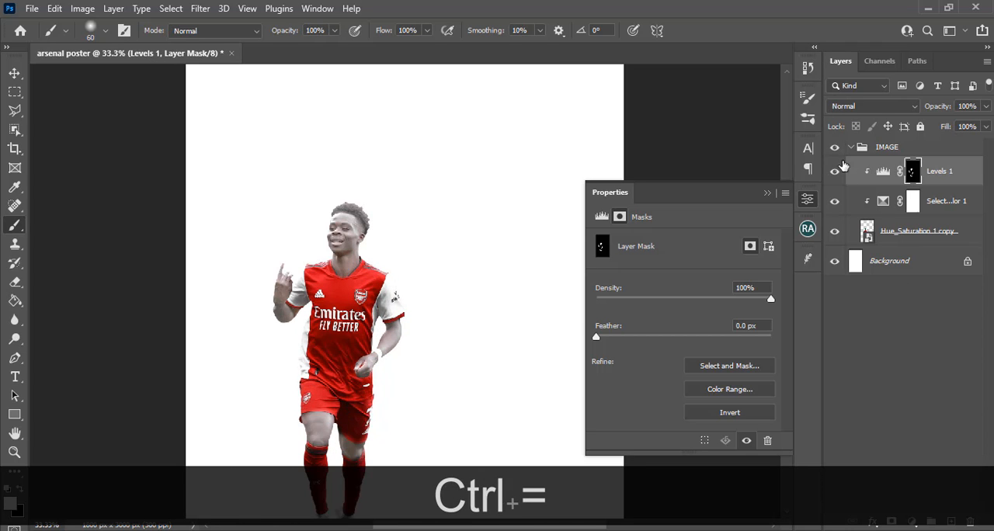
Use the Camera Raw Filter on the player layer with Contrast +48, Highlights +36, Shadows +87, Whites +45 and Blacks -41
{"action": "left_click", "coordinate": [889, 239]}
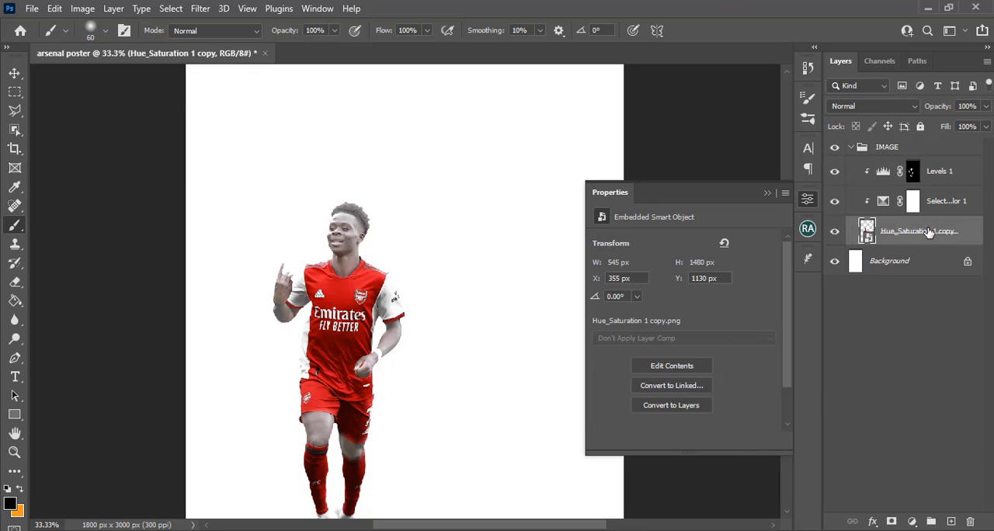
{"action": "left_click", "coordinate": [836, 233]}
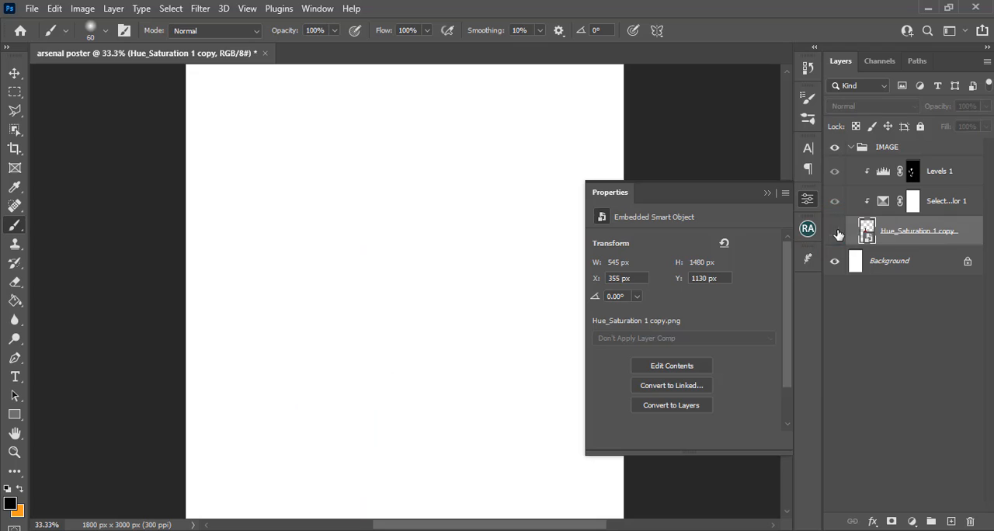
{"action": "left_click", "coordinate": [837, 232]}
{"action": "left_click", "coordinate": [918, 233]}
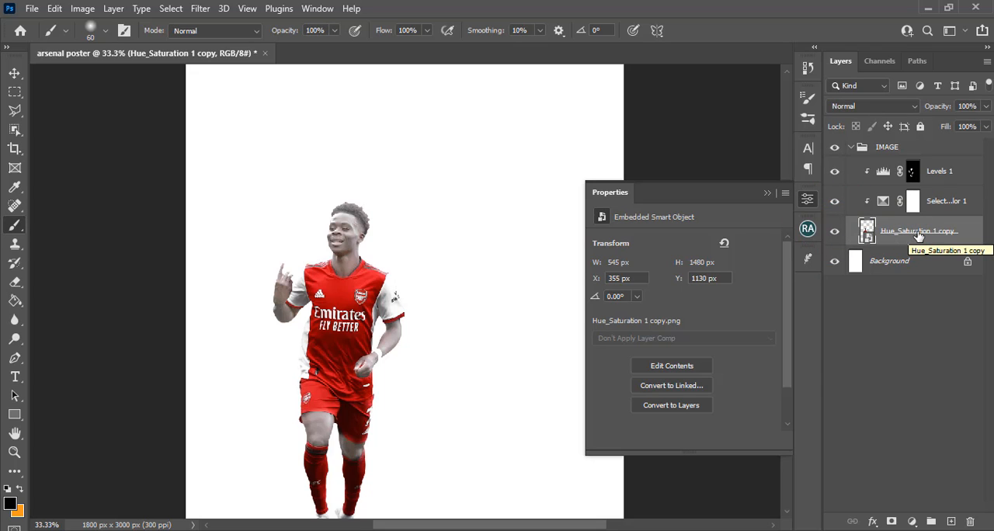
{"action": "left_click", "coordinate": [202, 9]}
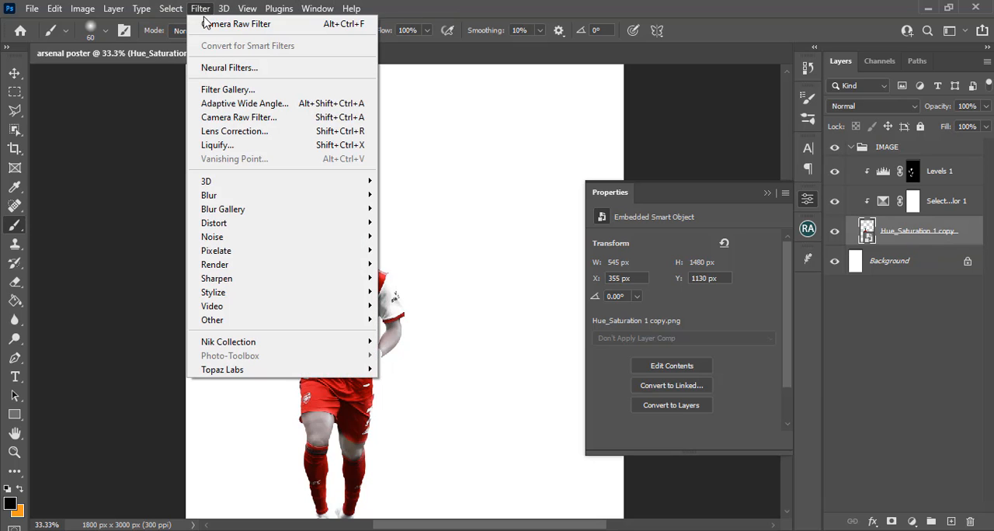
{"action": "left_click", "coordinate": [230, 118]}
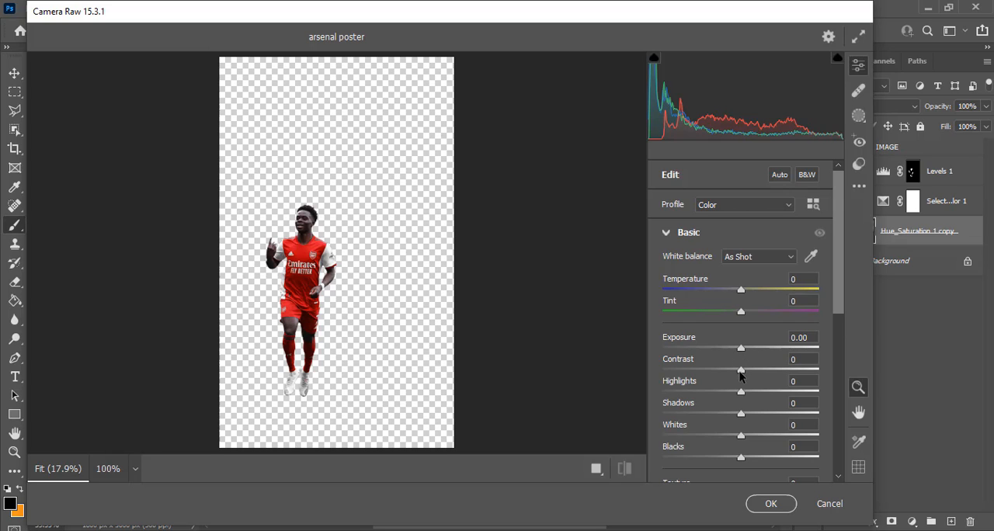
{"action": "left_click_drag", "start_coordinate": [746, 376], "coordinate": [778, 379]}
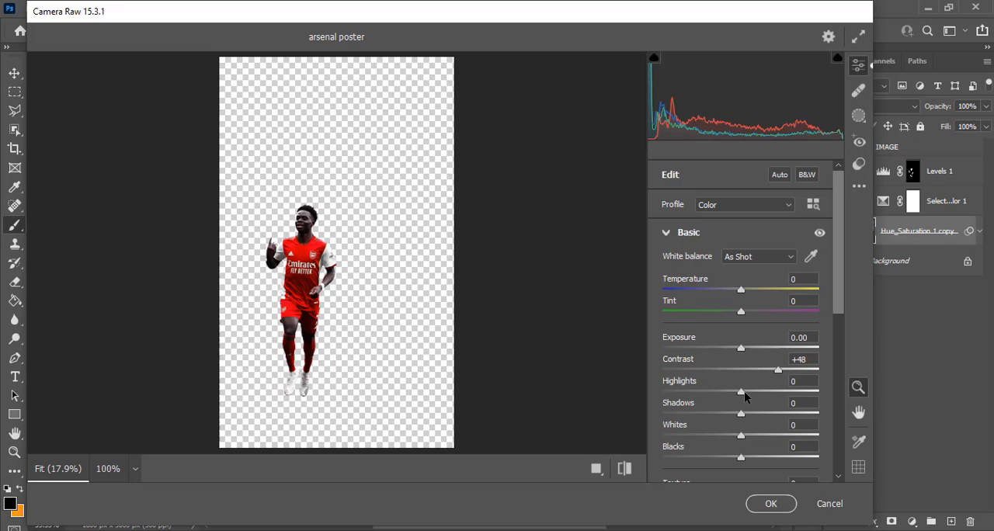
{"action": "left_click_drag", "start_coordinate": [744, 393], "coordinate": [773, 391]}
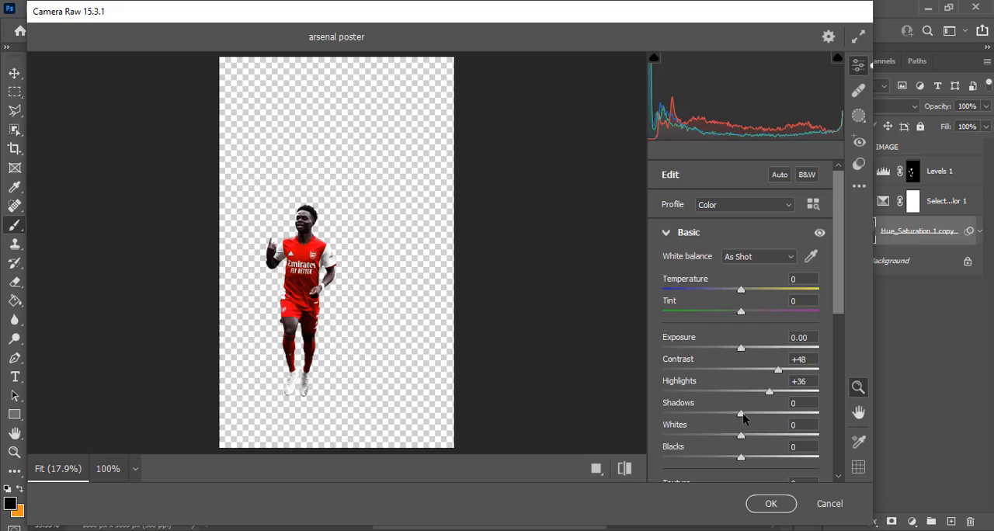
{"action": "left_click_drag", "start_coordinate": [746, 418], "coordinate": [811, 414]}
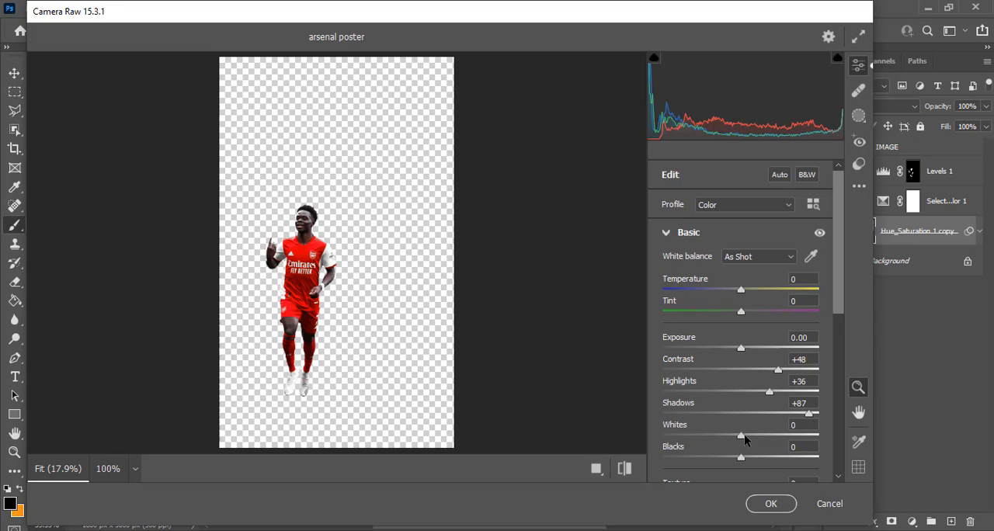
{"action": "left_click_drag", "start_coordinate": [742, 437], "coordinate": [779, 435]}
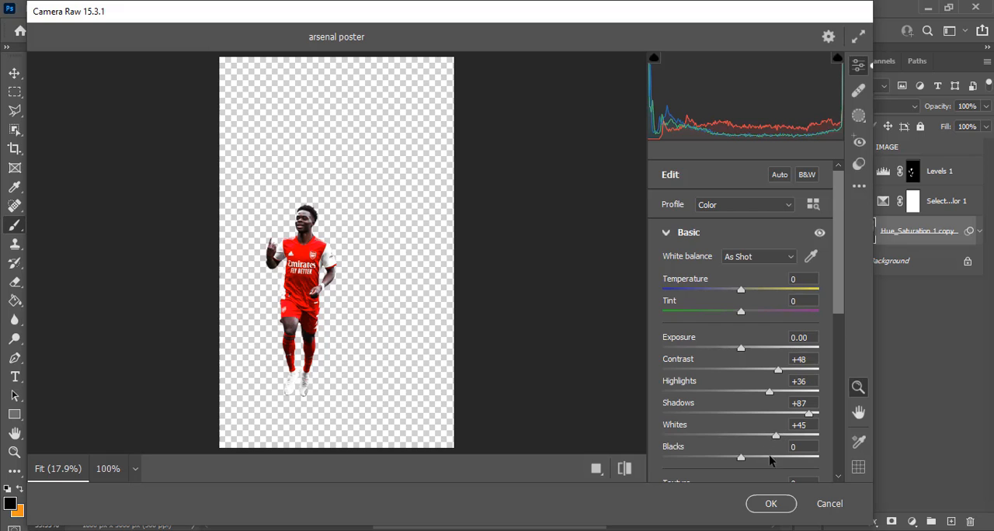
{"action": "scroll", "coordinate": [802, 353], "scroll_direction": "down", "scroll_amount": 3}
{"action": "scroll", "coordinate": [802, 354], "scroll_direction": "down", "scroll_amount": 2}
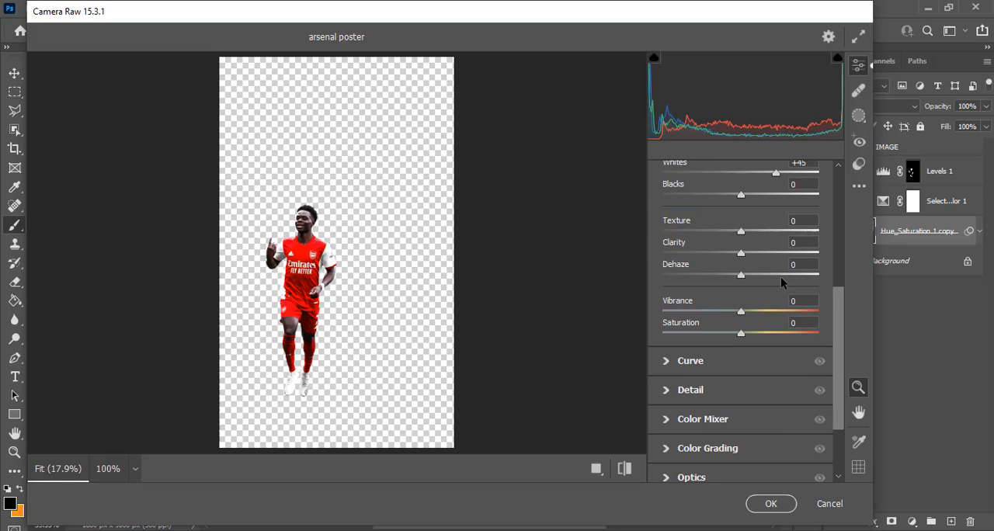
{"action": "scroll", "coordinate": [736, 244], "scroll_direction": "up", "scroll_amount": 2}
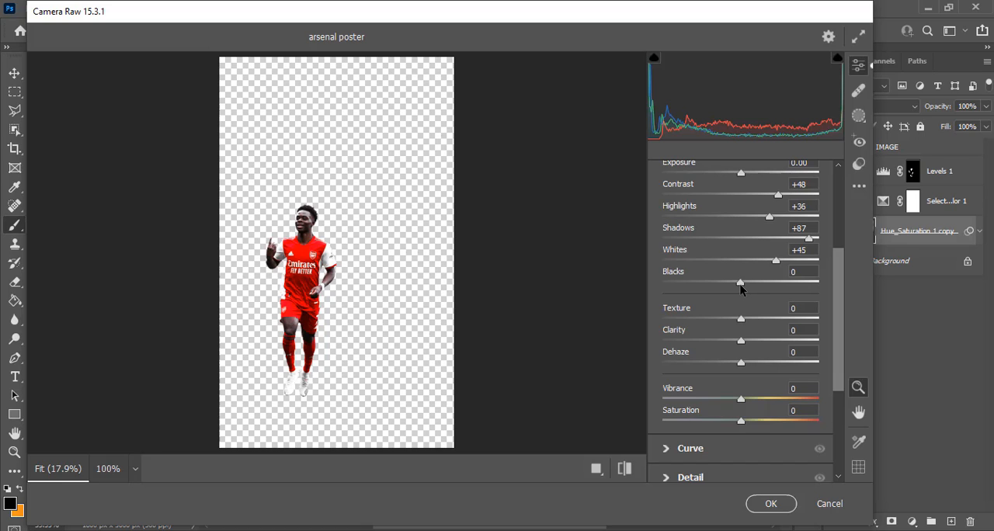
{"action": "left_click_drag", "start_coordinate": [740, 285], "coordinate": [708, 286]}
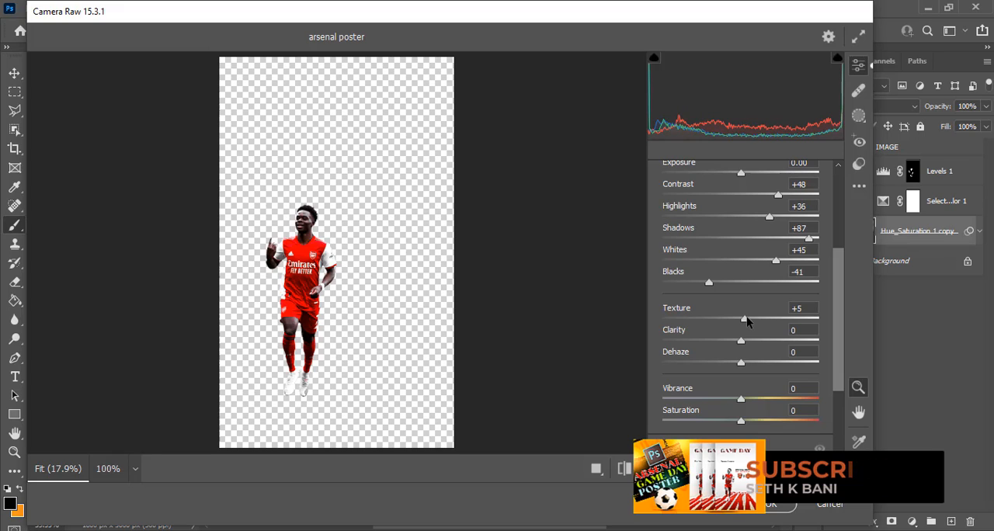
Set Texture to +28, Clarity to +36 and Dehaze to -7, raise Vibrance, and apply the Camera Raw filter
{"action": "left_click_drag", "start_coordinate": [746, 316], "coordinate": [748, 315]}
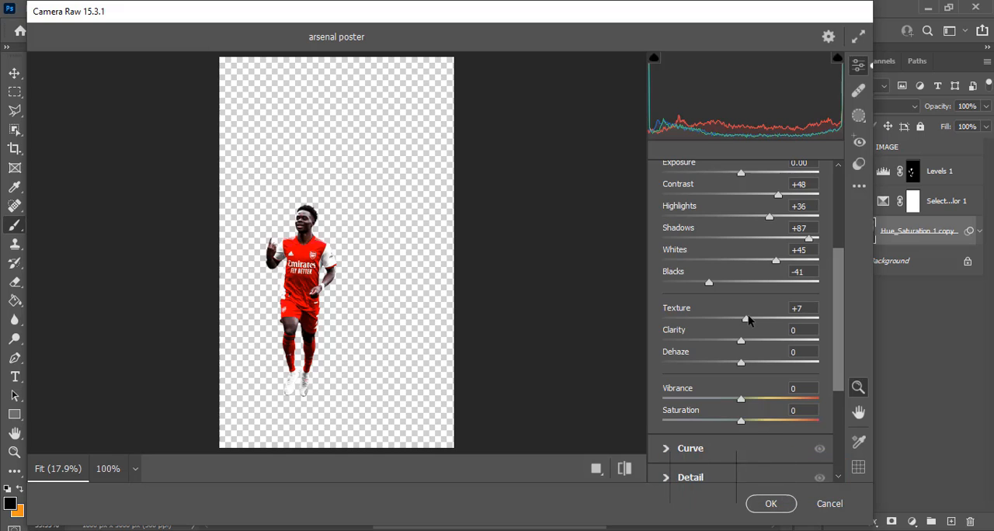
{"action": "left_click_drag", "start_coordinate": [759, 316], "coordinate": [765, 316]}
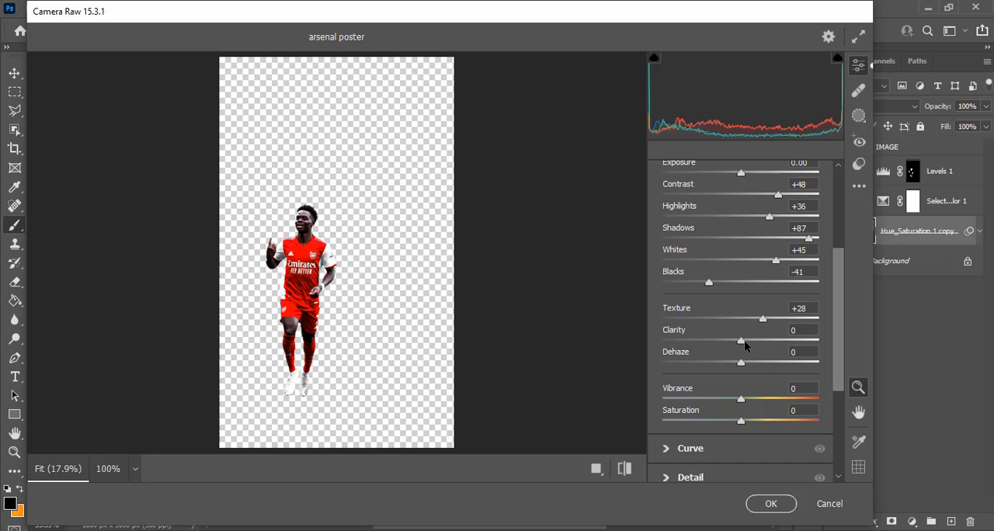
{"action": "left_click_drag", "start_coordinate": [744, 341], "coordinate": [773, 333]}
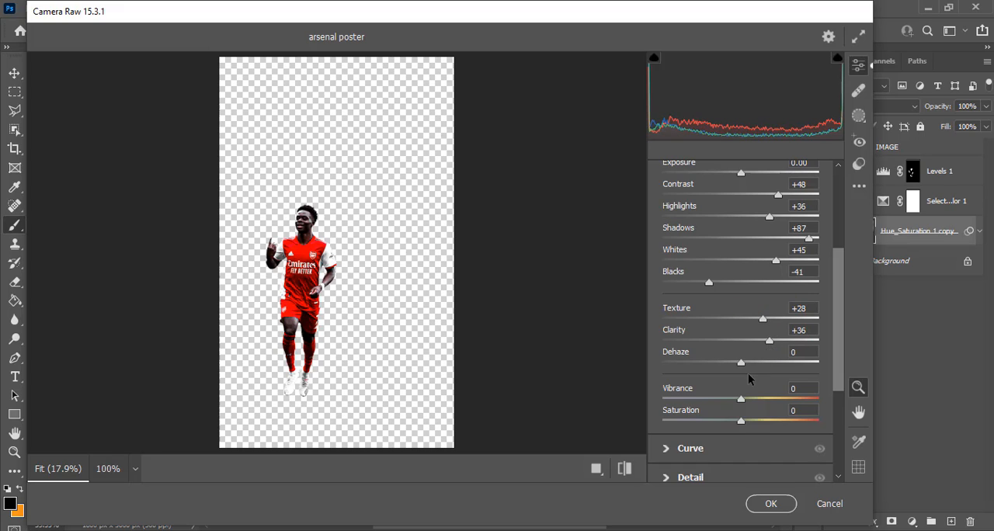
{"action": "left_click_drag", "start_coordinate": [744, 361], "coordinate": [735, 363]}
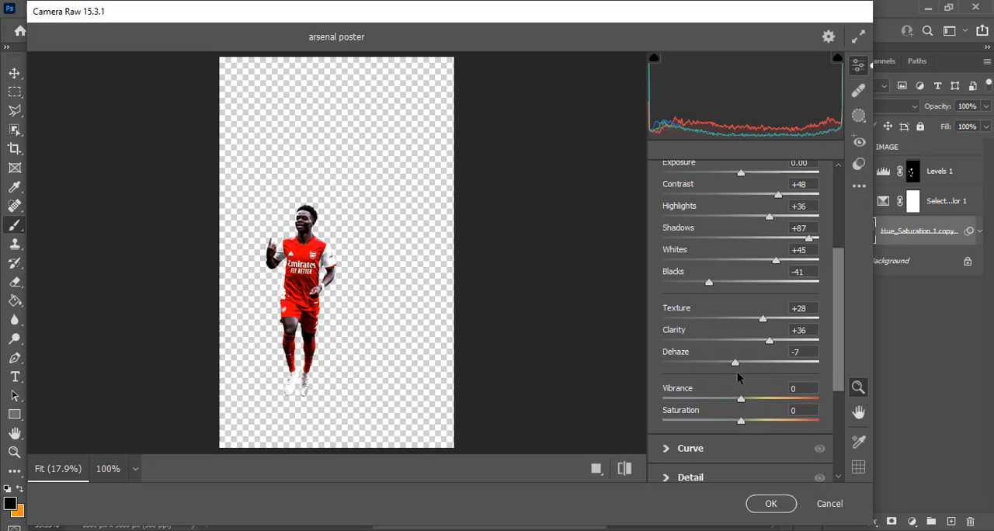
{"action": "left_click_drag", "start_coordinate": [744, 398], "coordinate": [769, 393]}
{"action": "left_click", "coordinate": [779, 507]}
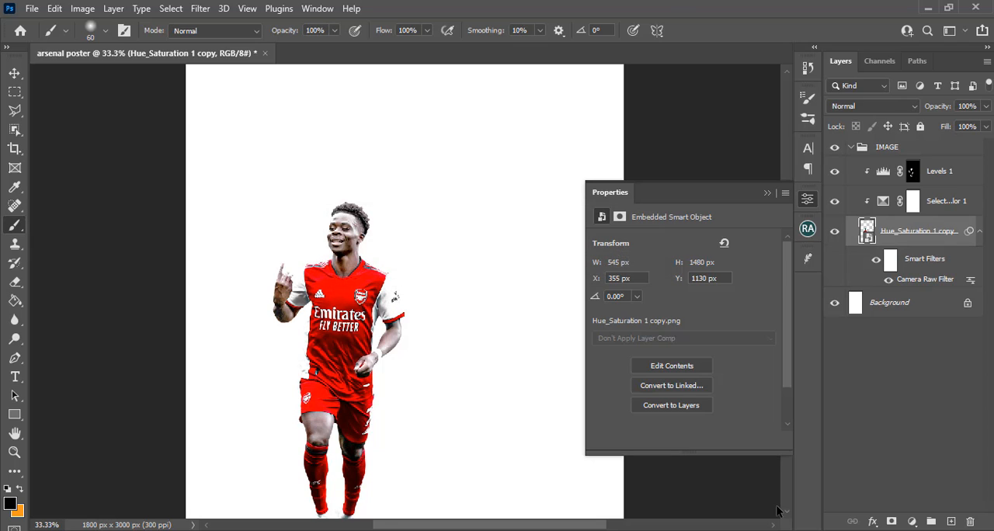
Collapse the IMAGE group and add a solid color fill layer in dad9d9 directly above the Background layer
{"action": "left_click", "coordinate": [767, 193]}
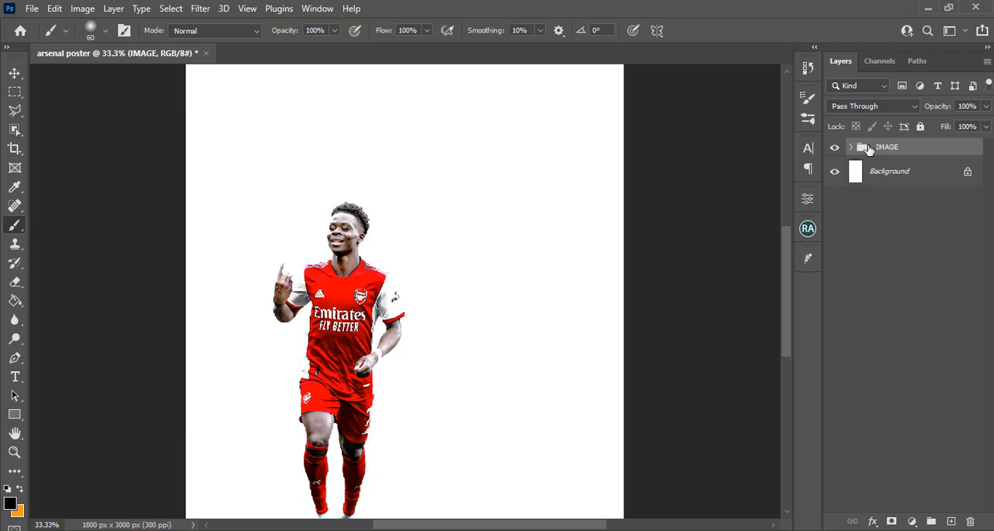
{"action": "key", "text": "ctrl+0"}
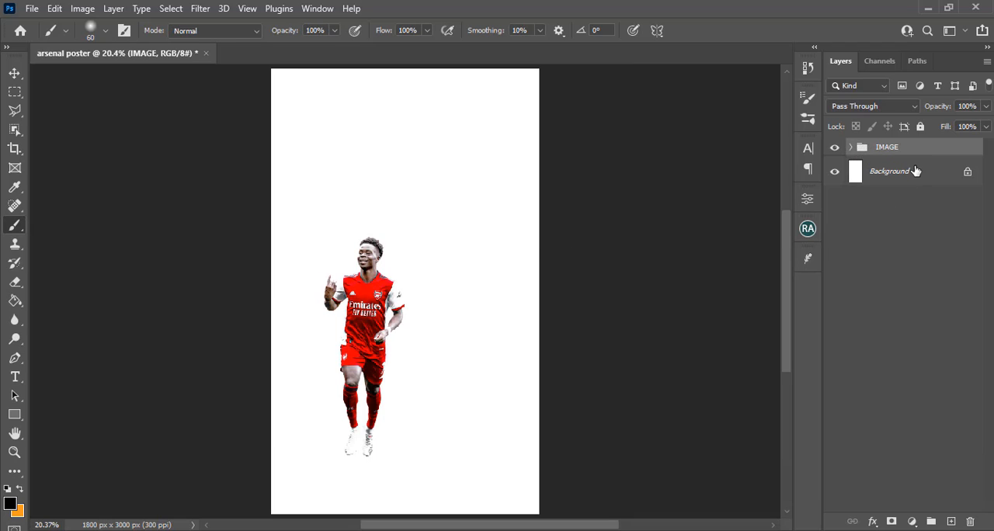
{"action": "left_click", "coordinate": [912, 172]}
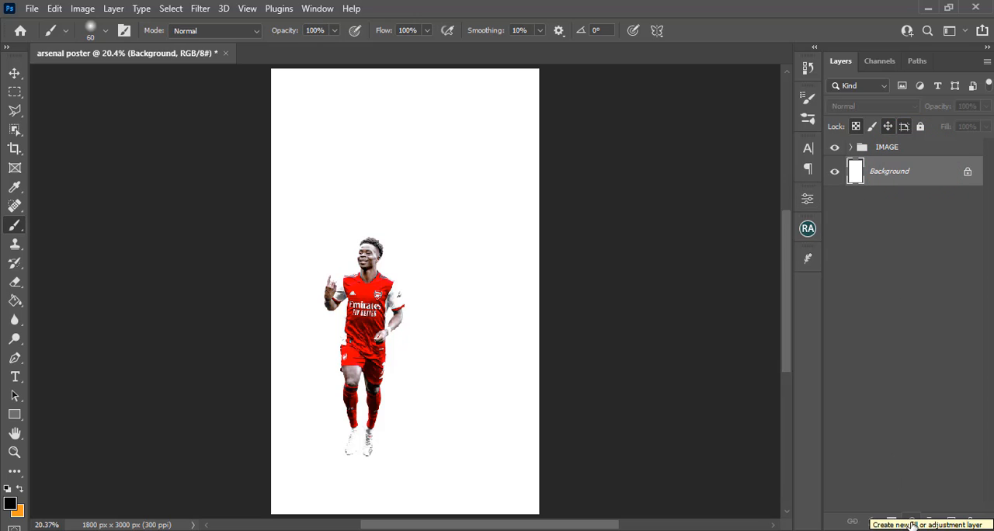
{"action": "left_click", "coordinate": [912, 523]}
{"action": "left_click", "coordinate": [955, 267]}
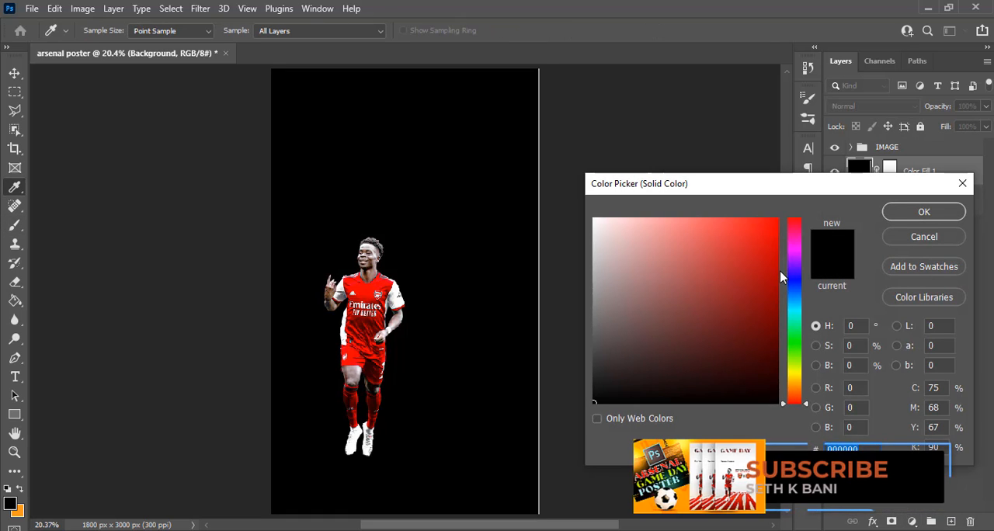
{"action": "type", "text": "dad9d"}
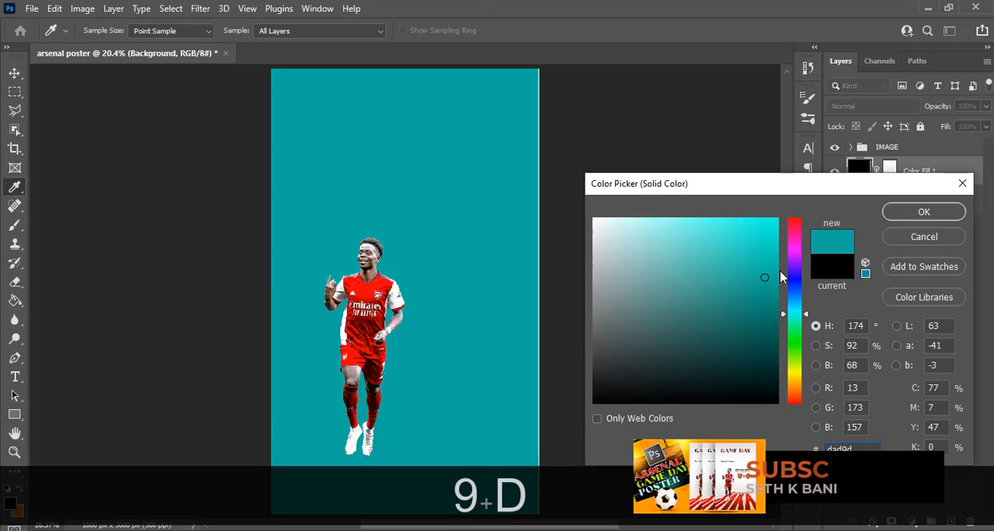
{"action": "type", "text": "9"}
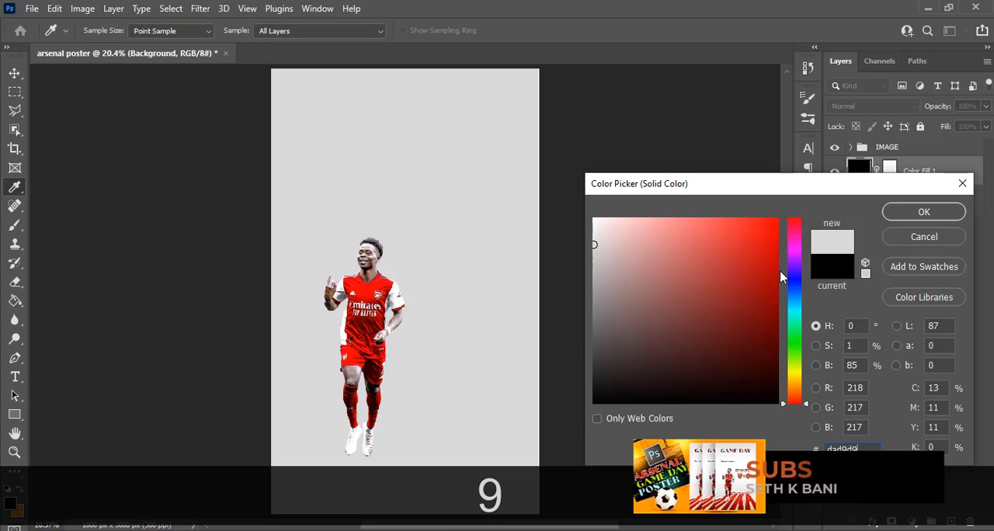
{"action": "left_click", "coordinate": [952, 212]}
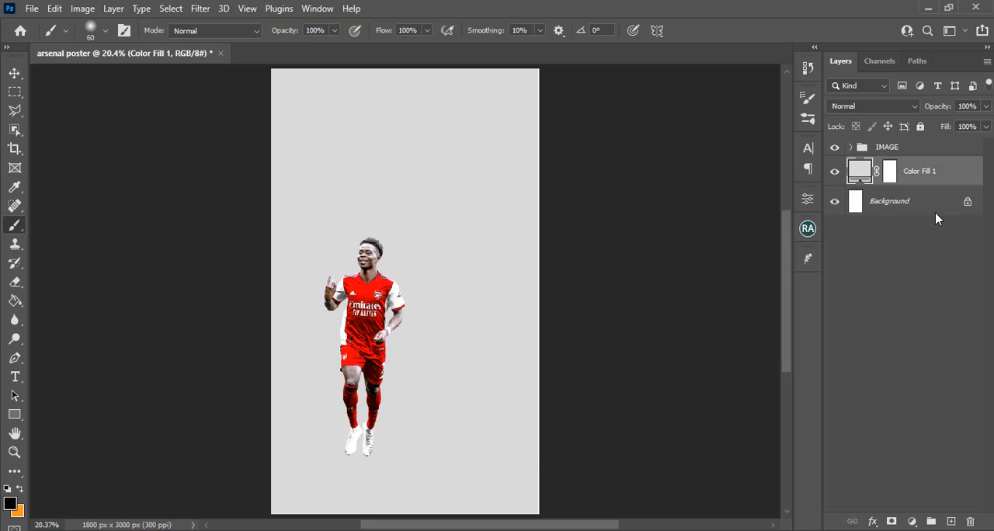
Put the color fill layer in a new group and name the group BG
{"action": "key", "text": "ctrl+g"}
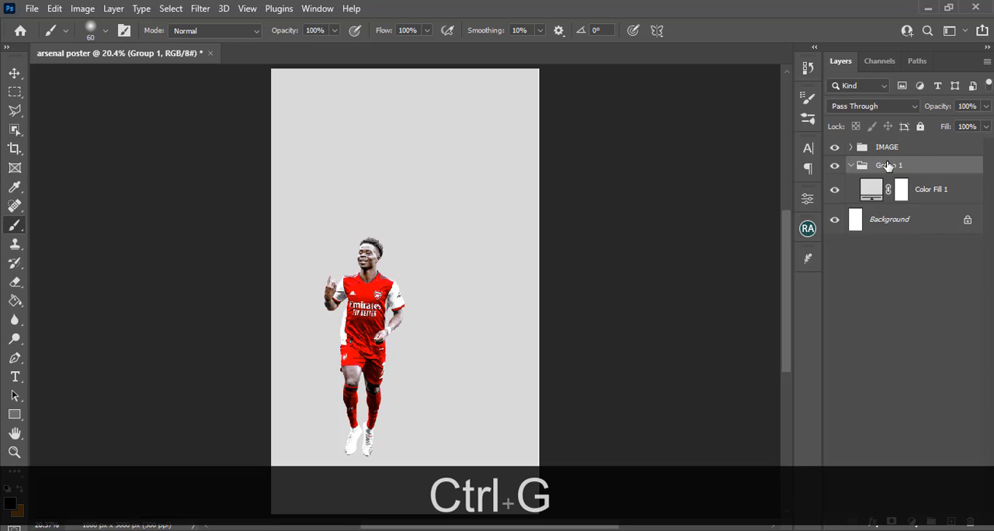
{"action": "double_click", "coordinate": [888, 165]}
{"action": "key", "text": "Caps_Lock"}
{"action": "type", "text": "BG"}
{"action": "key", "text": "Return"}
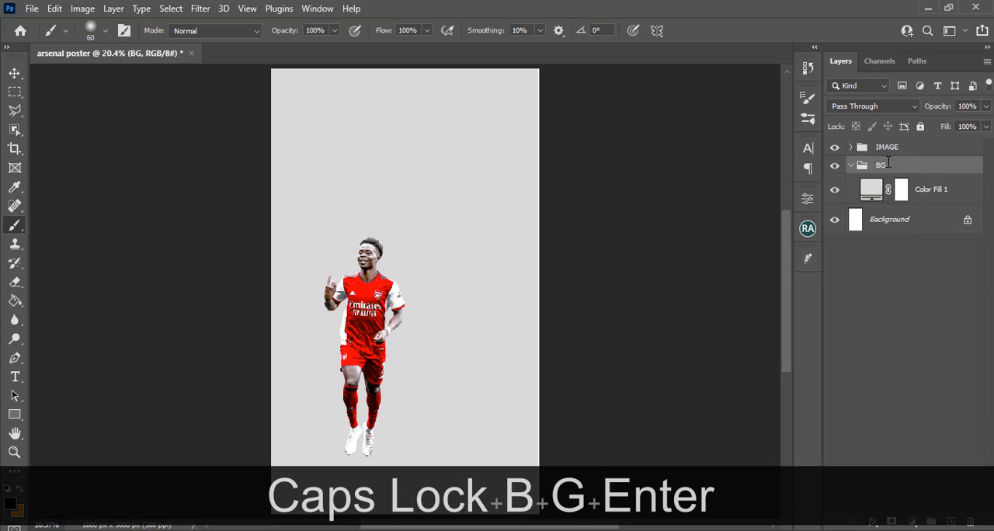
Add an empty layer above the color fill in the BG group and set up a 1600 px Soft Round brush
{"action": "left_click", "coordinate": [963, 183]}
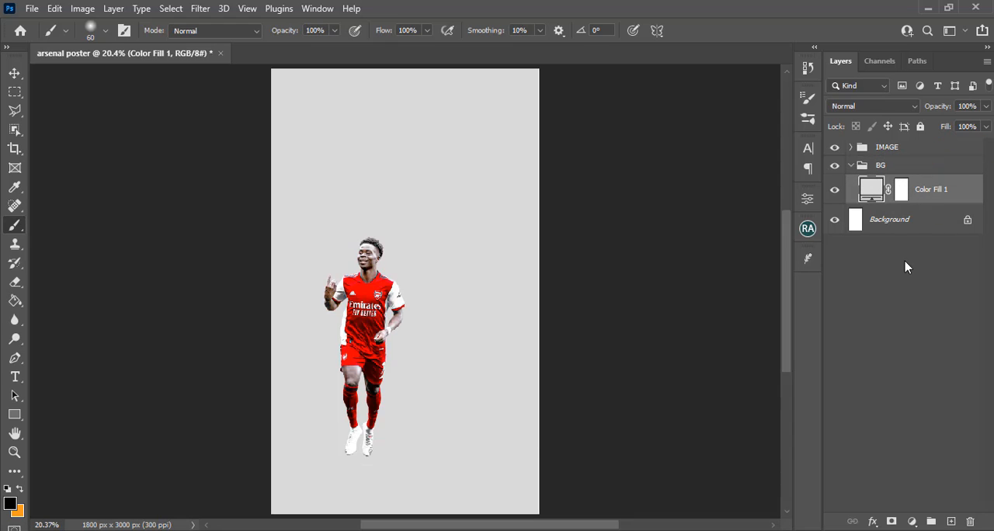
{"action": "left_click", "coordinate": [951, 521]}
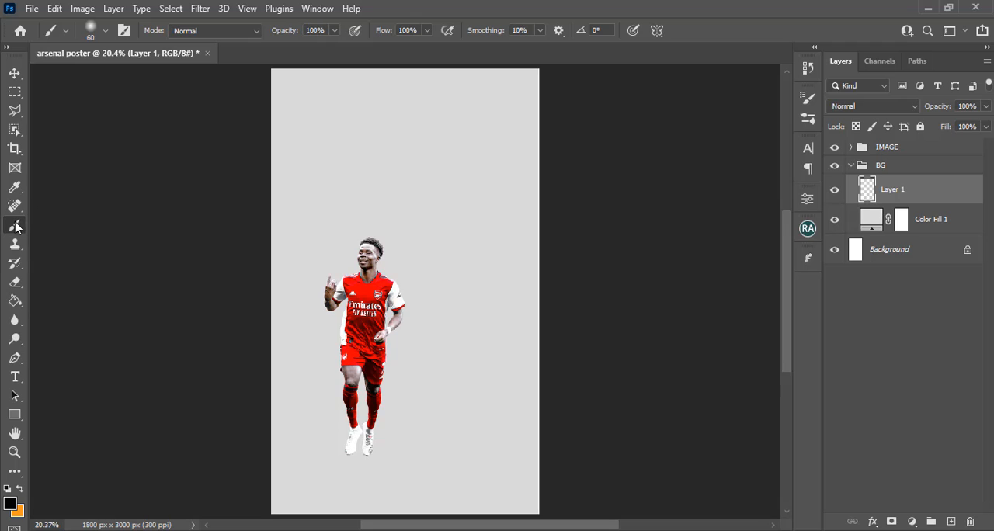
{"action": "left_click", "coordinate": [91, 35]}
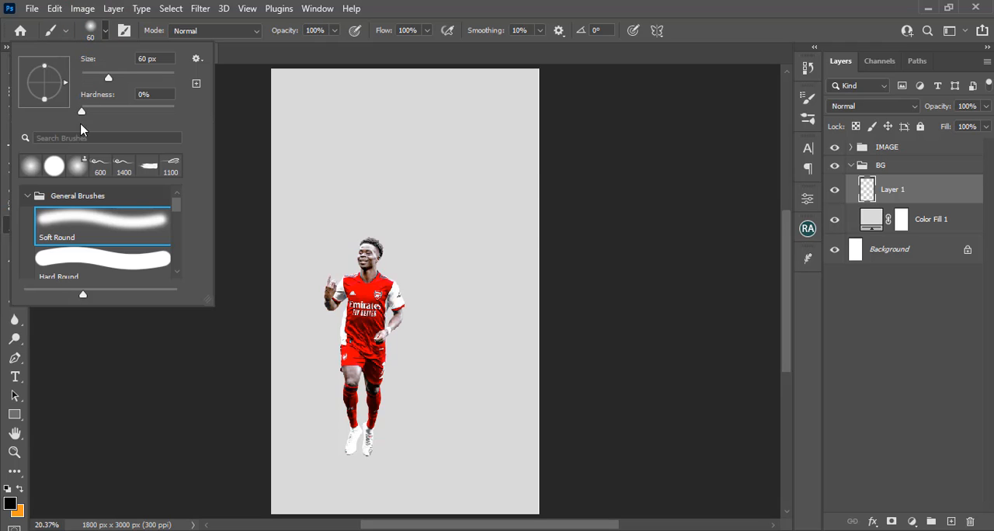
{"action": "left_click", "coordinate": [30, 168]}
{"action": "left_click", "coordinate": [459, 5]}
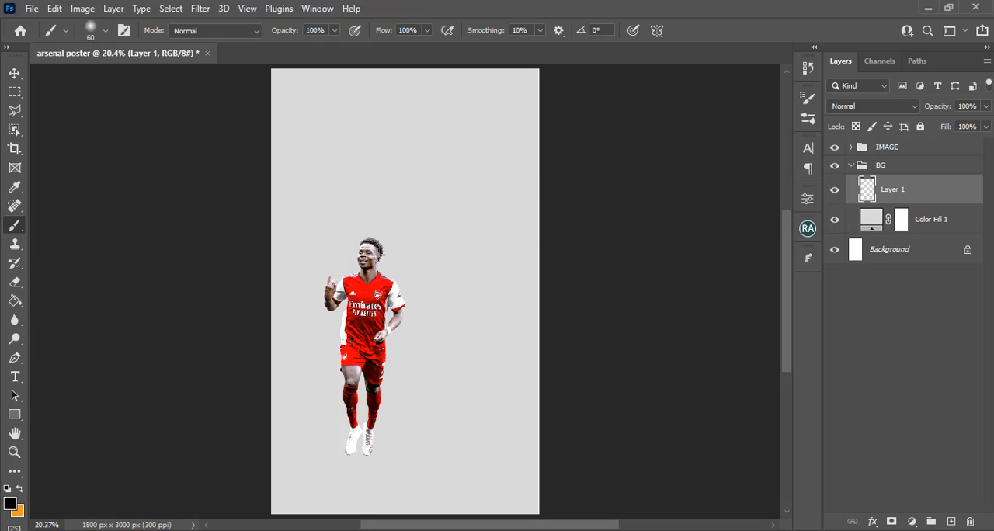
{"action": "key", "text": "Caps_Lock"}
{"action": "key", "text": "bracketright"}
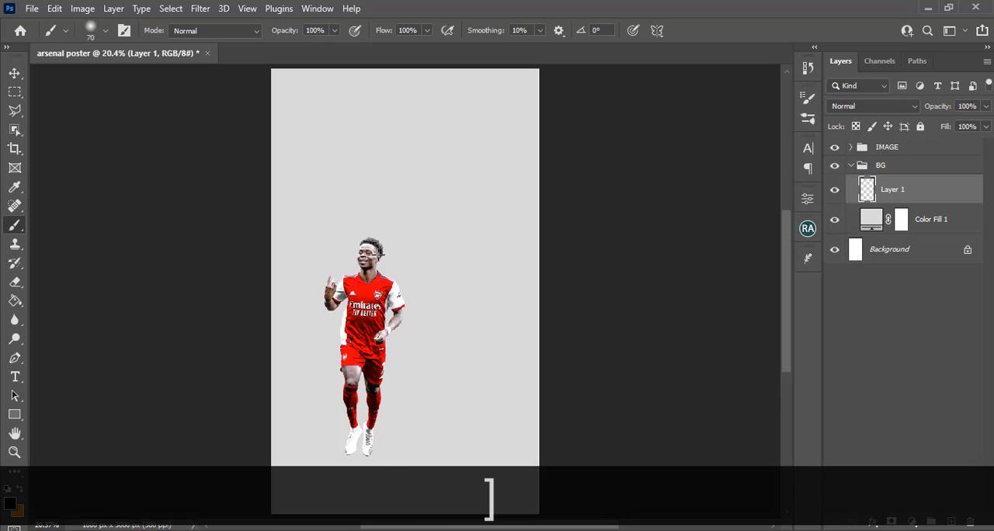
{"action": "key", "text": "bracketright"}
{"action": "key", "text": "bracketright"}
{"action": "key", "text": "bracketright"}
{"action": "key", "text": "bracketright"}
{"action": "key", "text": "bracketright"}
{"action": "key", "text": "bracketright"}
{"action": "key", "text": "bracketright"}
{"action": "key", "text": "bracketright"}
{"action": "key", "text": "bracketright"}
{"action": "key", "text": "bracketright"}
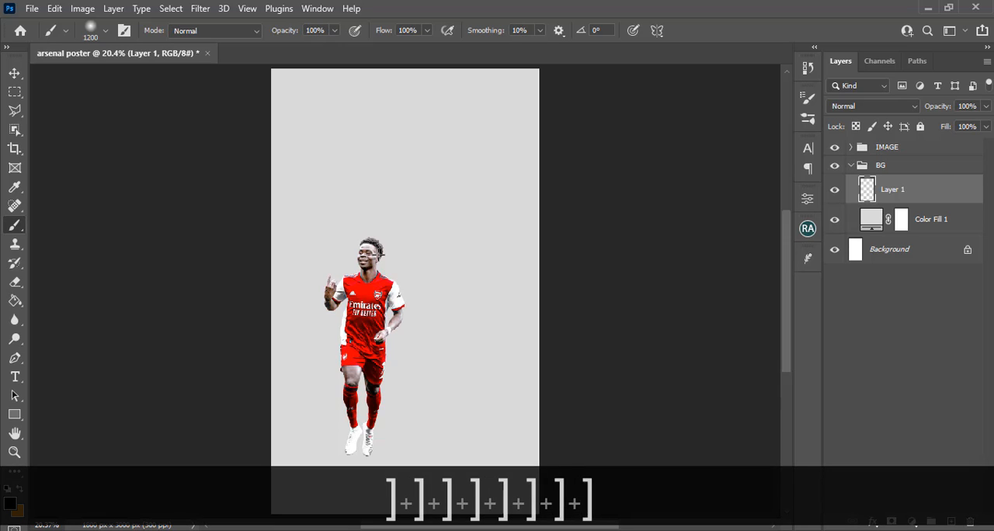
{"action": "key", "text": "bracketright"}
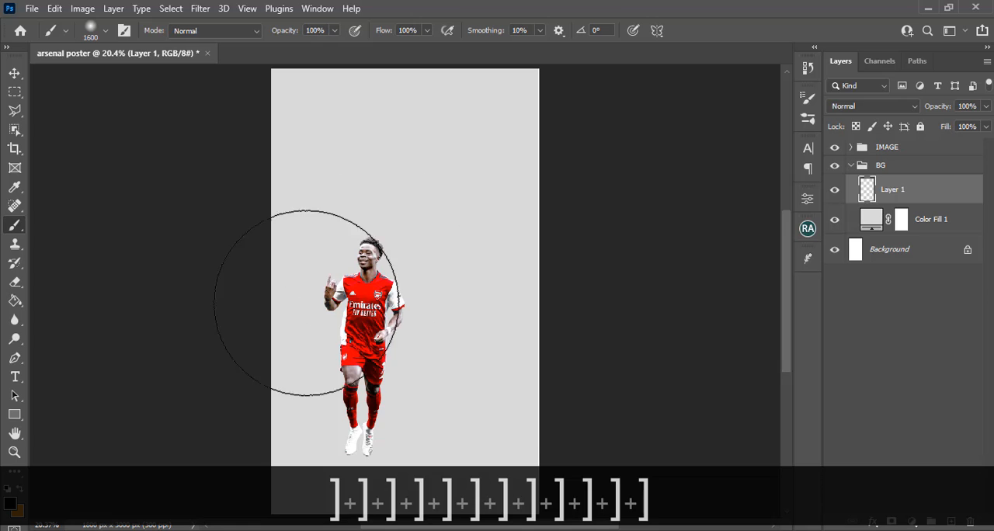
Change the foreground color to white
{"action": "left_click", "coordinate": [9, 504]}
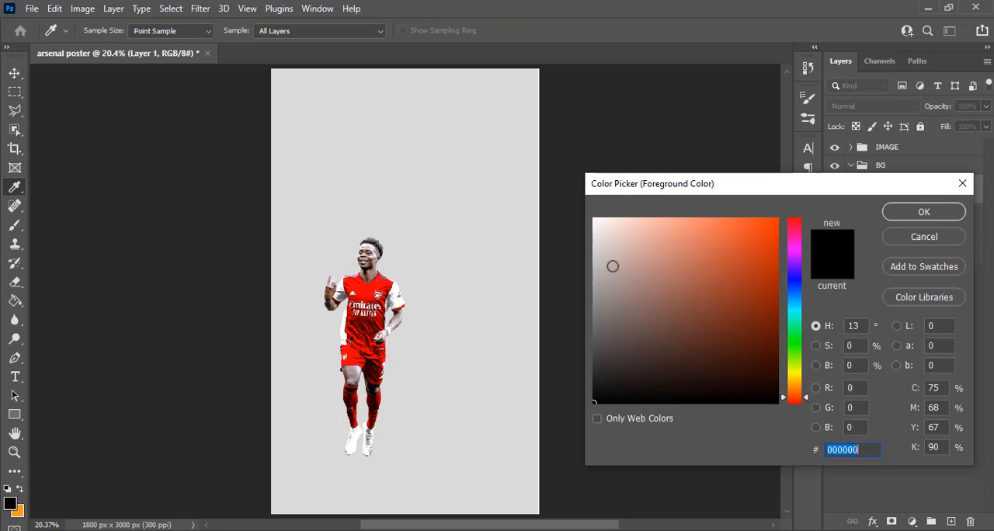
{"action": "left_click_drag", "start_coordinate": [613, 264], "coordinate": [594, 219]}
{"action": "left_click", "coordinate": [955, 212]}
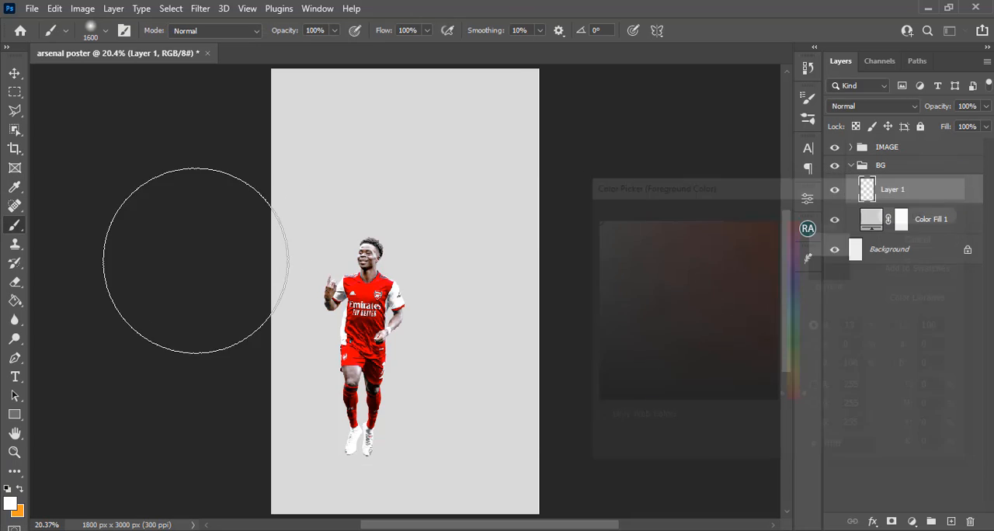
Paint a soft white glow across the middle of the canvas with an 1800 px brush on the empty BG layer
{"action": "key", "text": "bracketright"}
{"action": "key", "text": "bracketright"}
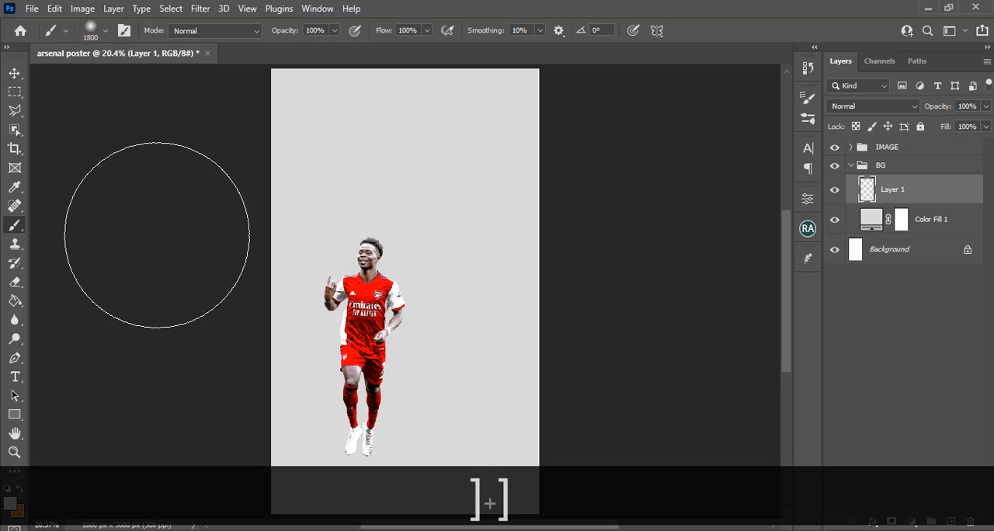
{"action": "mouse_move", "coordinate": [157, 211]}
{"action": "left_mouse_down"}
{"action": "mouse_move", "coordinate": [364, 310]}
{"action": "mouse_move", "coordinate": [756, 401]}
{"action": "left_mouse_up"}
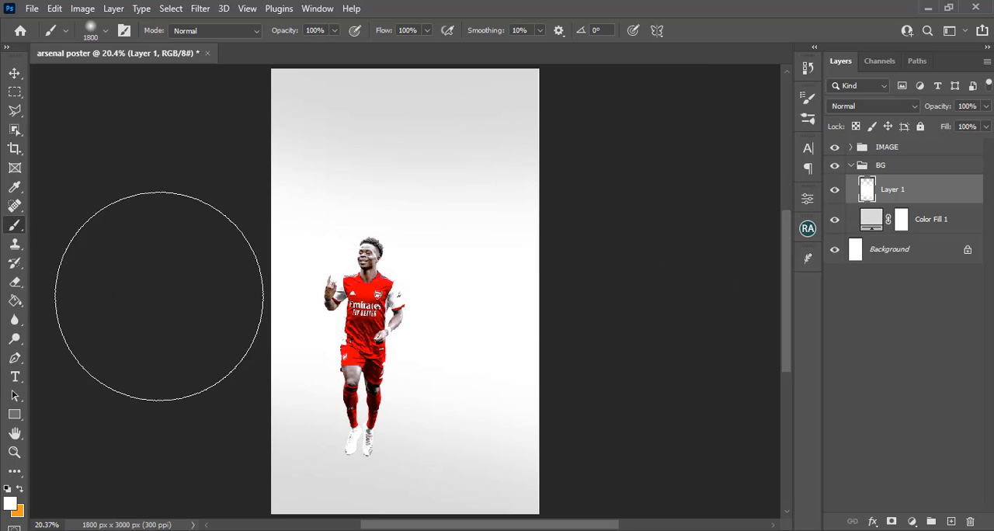
{"action": "left_click", "coordinate": [471, 305]}
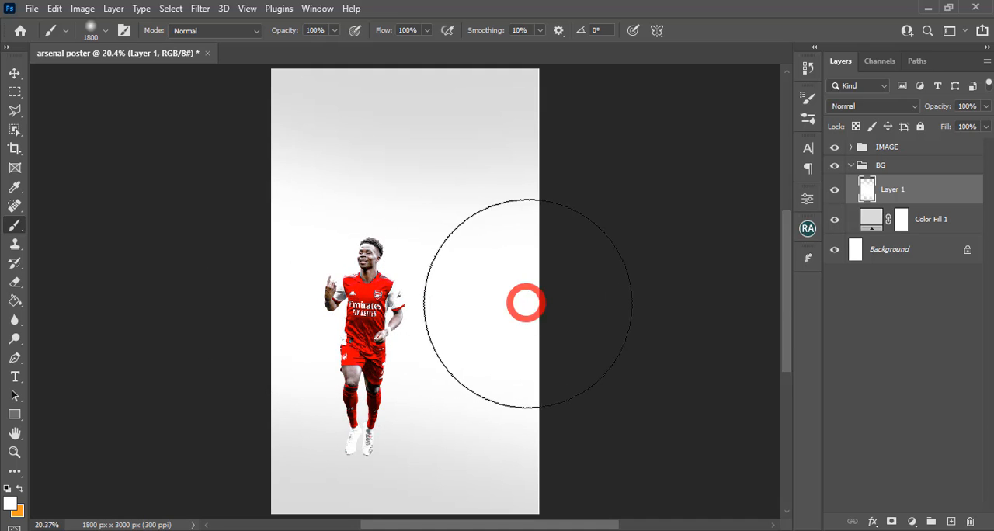
{"action": "left_click", "coordinate": [836, 190]}
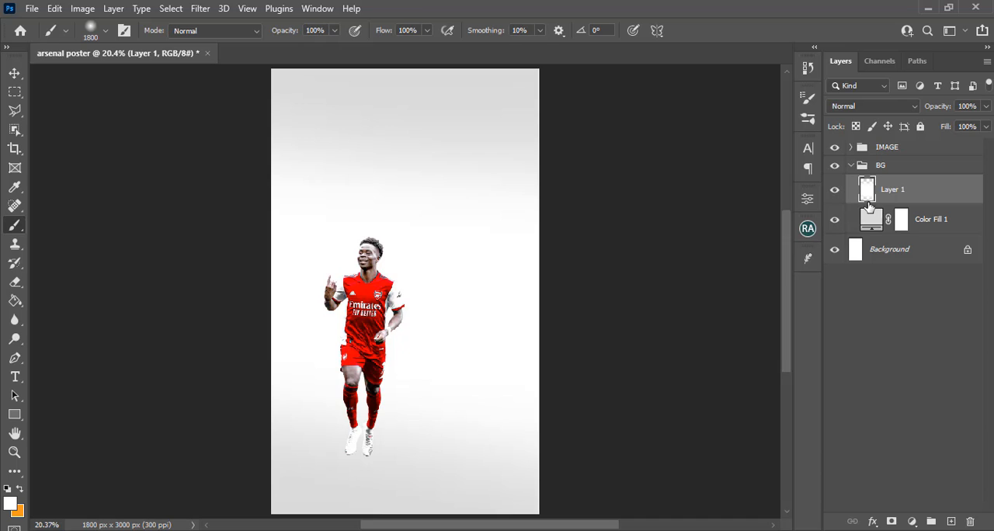
Shift the painted white glow slightly upward with Free Transform and collapse the BG group
{"action": "key", "text": "ctrl+t"}
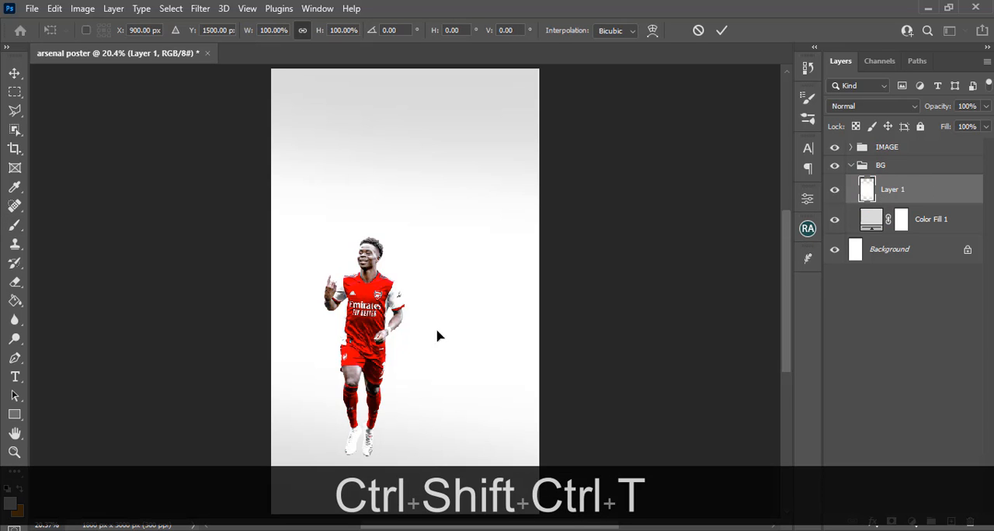
{"action": "left_click", "coordinate": [394, 336]}
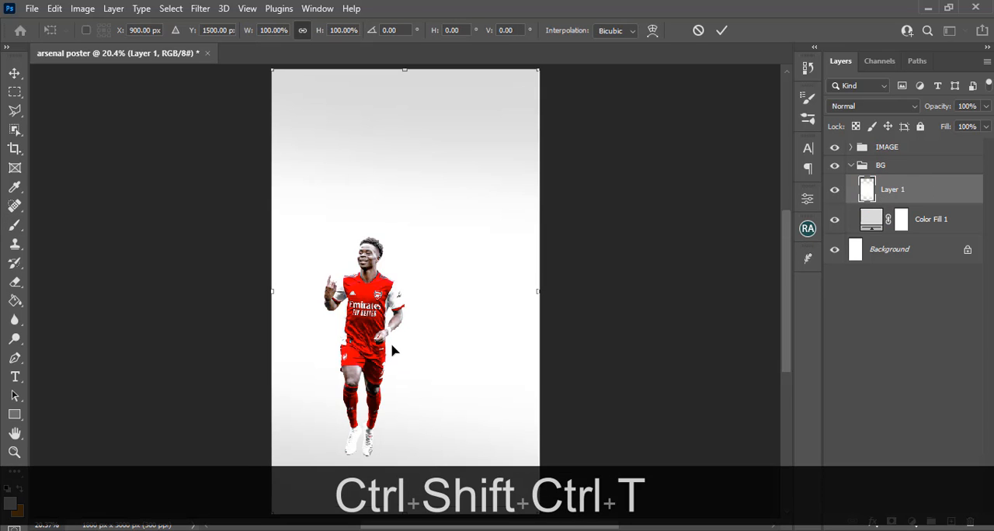
{"action": "left_click_drag", "start_coordinate": [392, 353], "coordinate": [392, 336]}
{"action": "key", "text": "Return"}
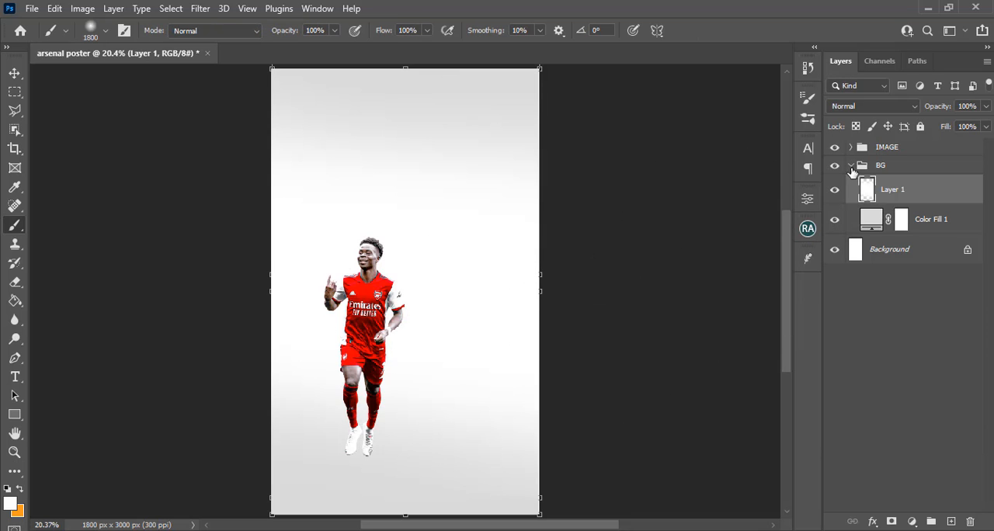
{"action": "left_click", "coordinate": [851, 167]}
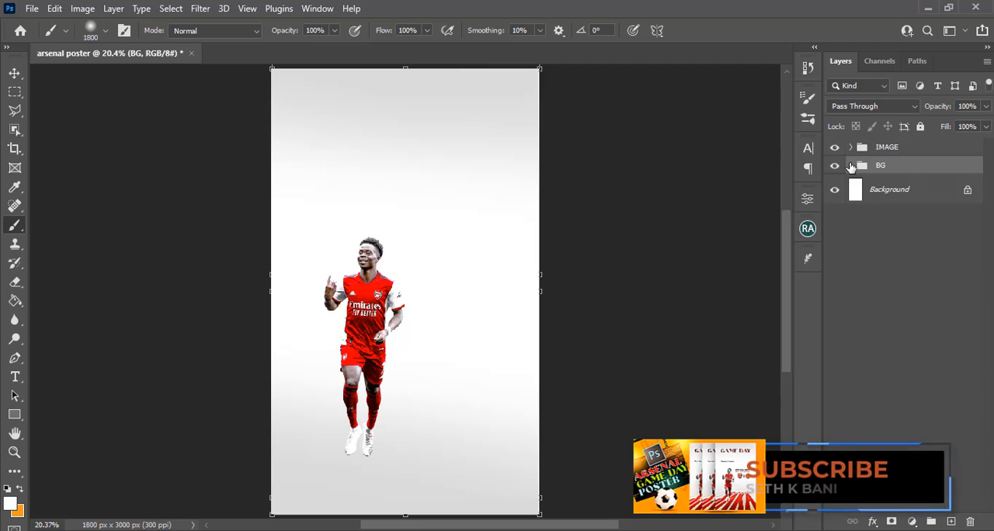
Add an empty layer above the BG group and reduce the soft brush to 125 px for work around the feet
{"action": "key", "text": "ctrl+="}
{"action": "key", "text": "ctrl+="}
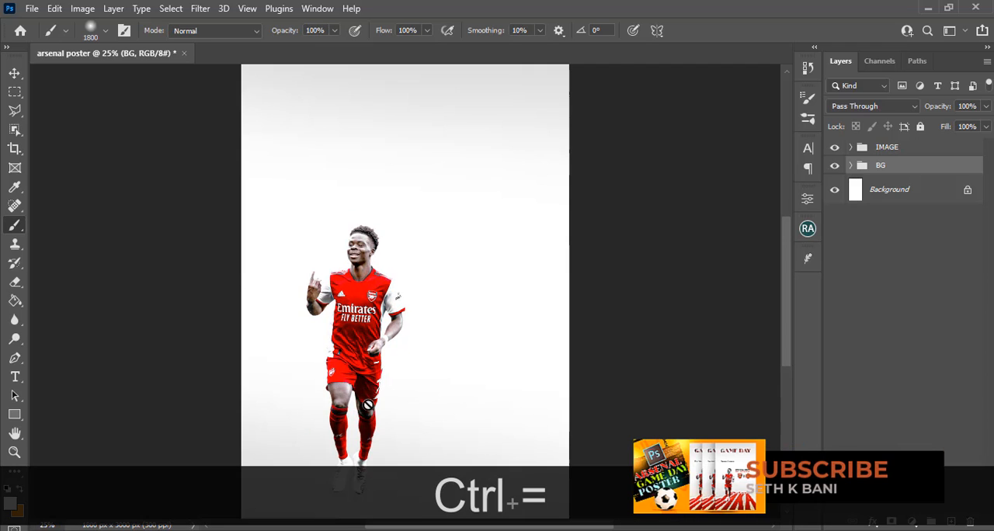
{"action": "key", "text": "v"}
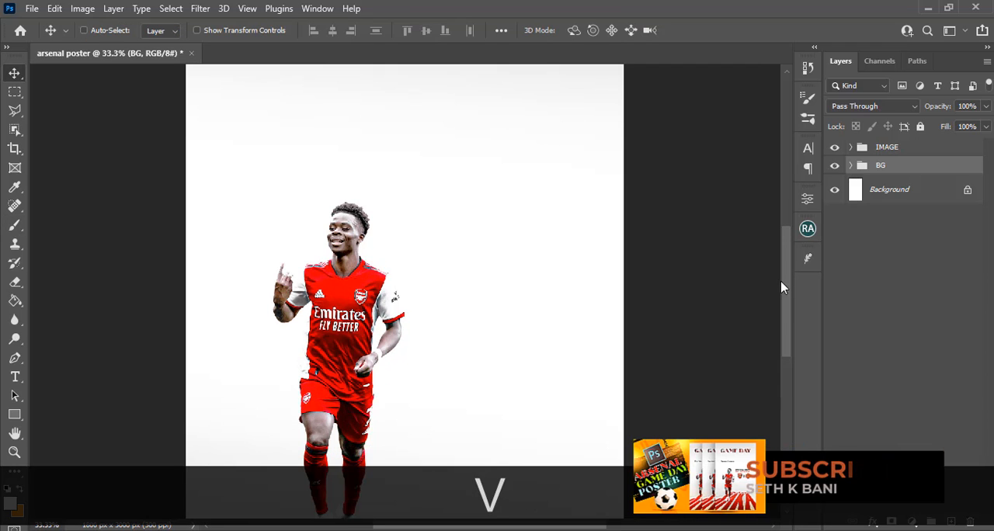
{"action": "left_click_drag", "start_coordinate": [787, 286], "coordinate": [787, 332]}
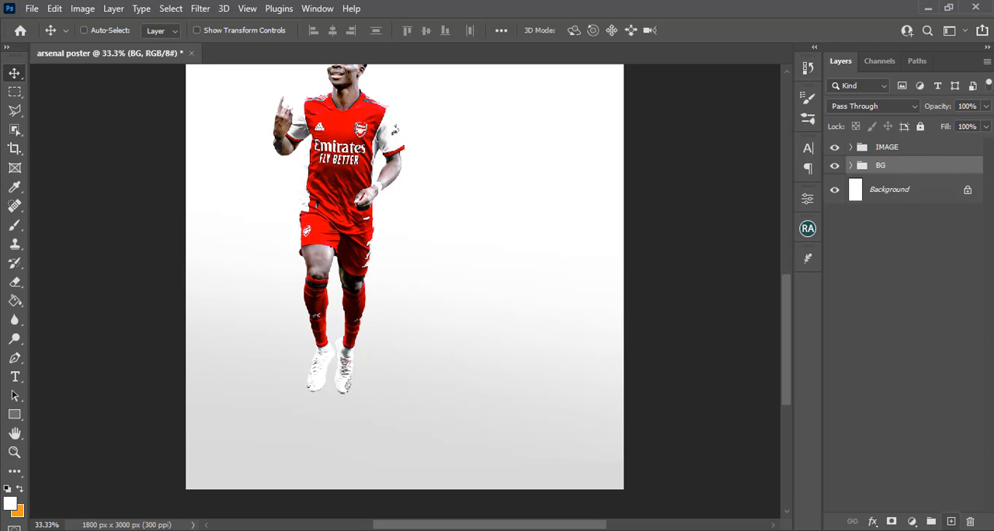
{"action": "left_click", "coordinate": [949, 520]}
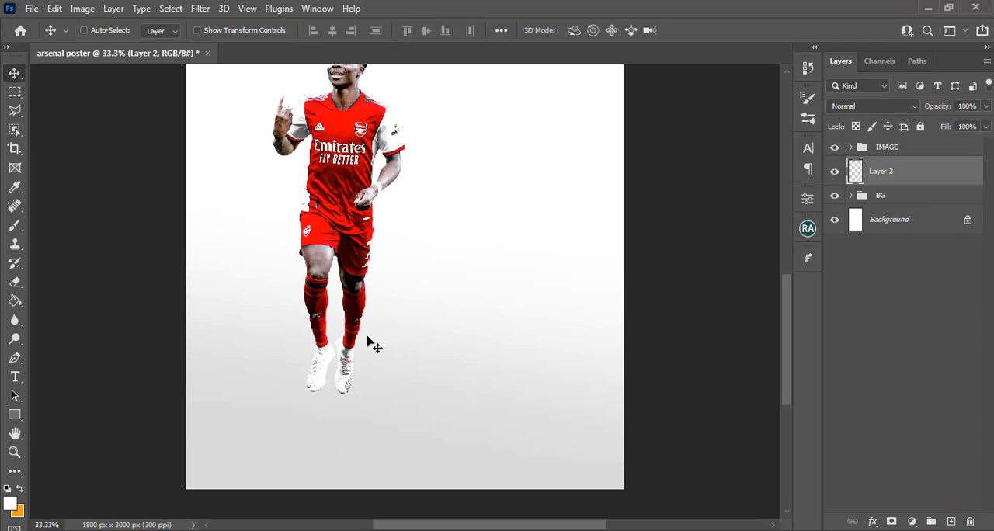
{"action": "key", "text": "b"}
{"action": "key", "text": "bracketleft"}
{"action": "key", "text": "bracketleft"}
{"action": "key", "text": "bracketleft"}
{"action": "key", "text": "bracketleft"}
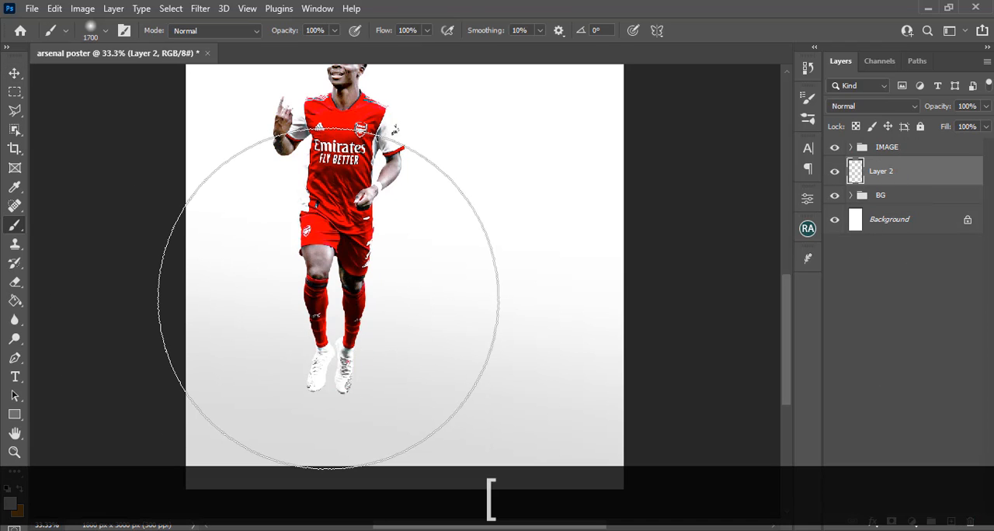
{"action": "key", "text": "bracketleft"}
{"action": "key", "text": "bracketleft"}
{"action": "key", "text": "bracketleft"}
{"action": "key", "text": "bracketleft"}
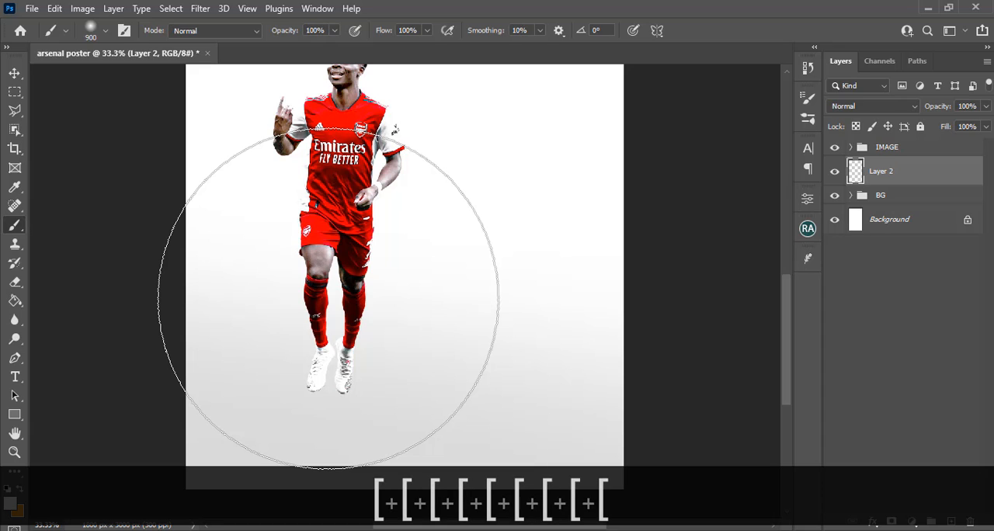
{"action": "key", "text": "bracketleft"}
{"action": "key", "text": "bracketleft"}
{"action": "key", "text": "bracketleft"}
{"action": "key", "text": "bracketleft"}
{"action": "key", "text": "bracketleft"}
{"action": "key", "text": "bracketleft"}
{"action": "key", "text": "bracketleft"}
{"action": "key", "text": "bracketleft"}
{"action": "key", "text": "bracketleft"}
{"action": "key", "text": "bracketleft"}
{"action": "key", "text": "bracketleft"}
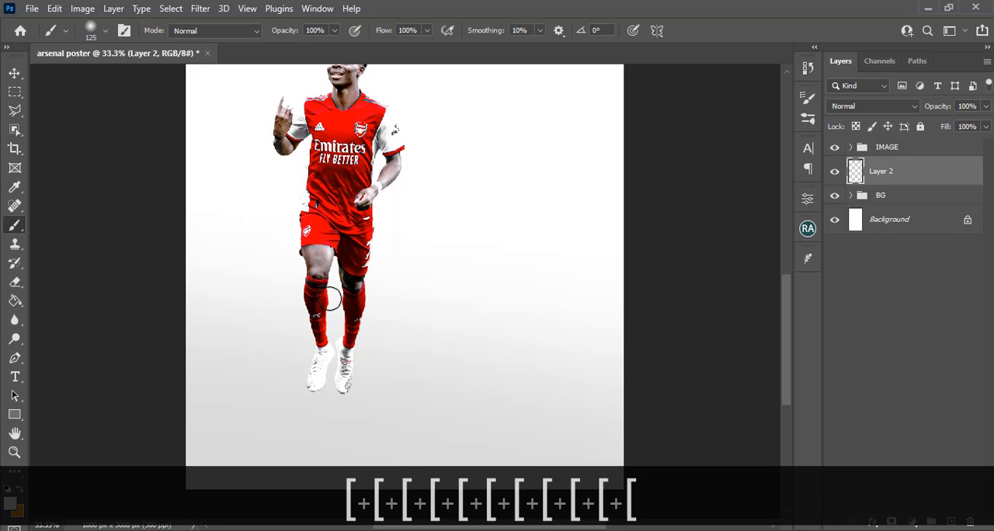
Sample black from the player's leg and stamp one soft dot beside the shoes
{"action": "key", "text": "alt"}
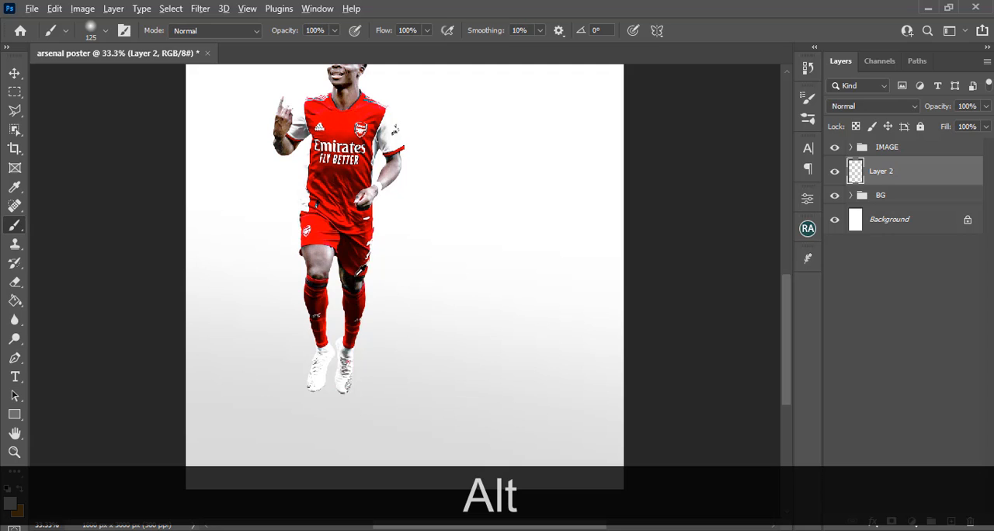
{"action": "left_click", "coordinate": [351, 282], "text": "alt"}
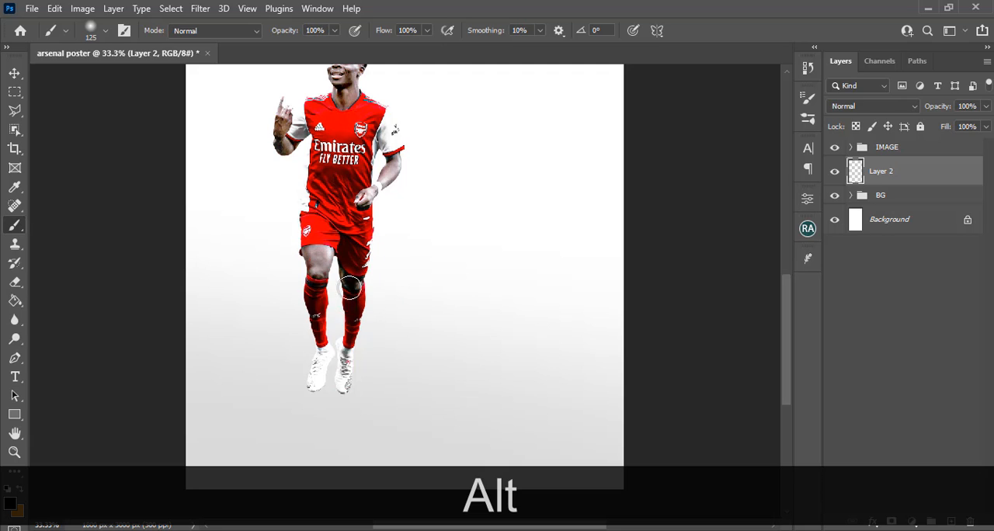
{"action": "left_click", "coordinate": [381, 386]}
Squash the black dot vertically with Free Transform into a thin, flat shadow of the same width
{"action": "key", "text": "ctrl"}
{"action": "key", "text": "ctrl+t"}
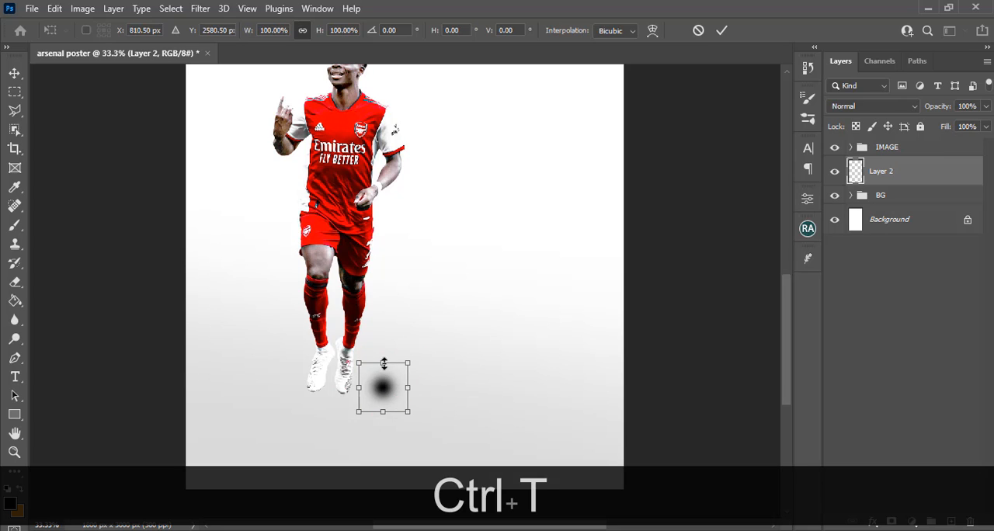
{"action": "left_click_drag", "start_coordinate": [384, 363], "coordinate": [384, 406]}
{"action": "key", "text": "shift+Return"}
Move the thin shadow beneath the shoe on the right side of the image and nudge it tight against the sole
{"action": "key", "text": "v"}
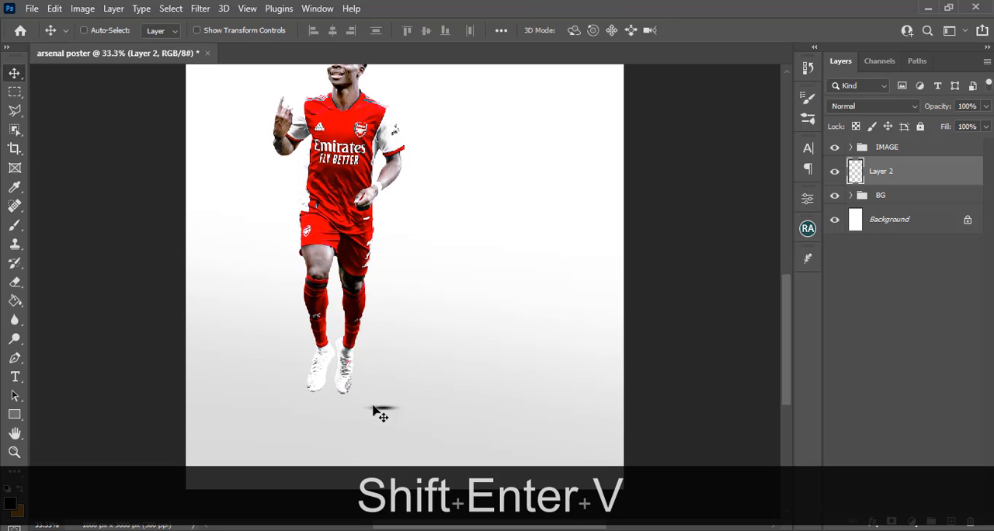
{"action": "mouse_move", "coordinate": [395, 419]}
{"action": "left_mouse_down"}
{"action": "mouse_move", "coordinate": [365, 410]}
{"action": "mouse_move", "coordinate": [363, 398]}
{"action": "left_mouse_up"}
{"action": "key", "text": "Right"}
{"action": "key", "text": "Right"}
{"action": "key", "text": "Right"}
{"action": "key", "text": "Right"}
{"action": "key", "text": "Right"}
{"action": "key", "text": "Right"}
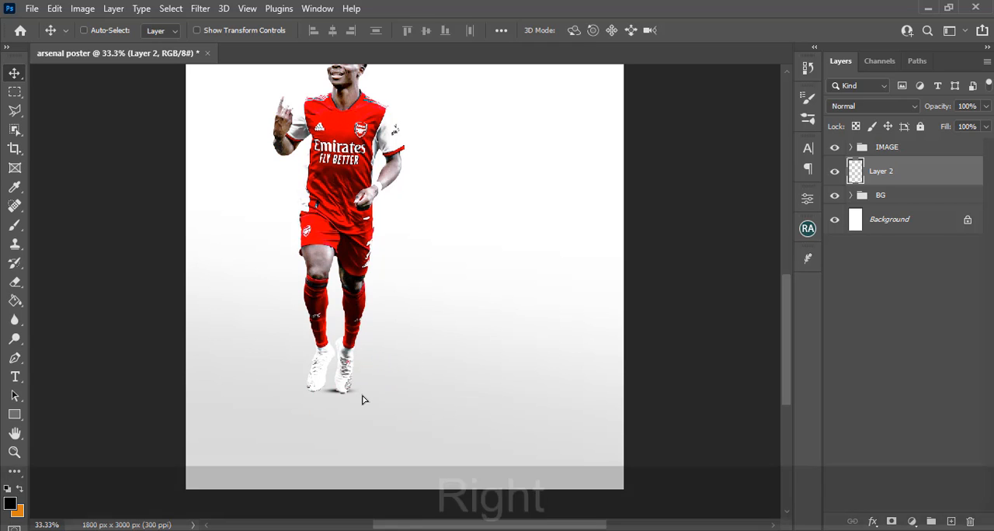
{"action": "key", "text": "Down"}
{"action": "key", "text": "Down"}
{"action": "key", "text": "Down"}
{"action": "key", "text": "Down"}
{"action": "key", "text": "Down"}
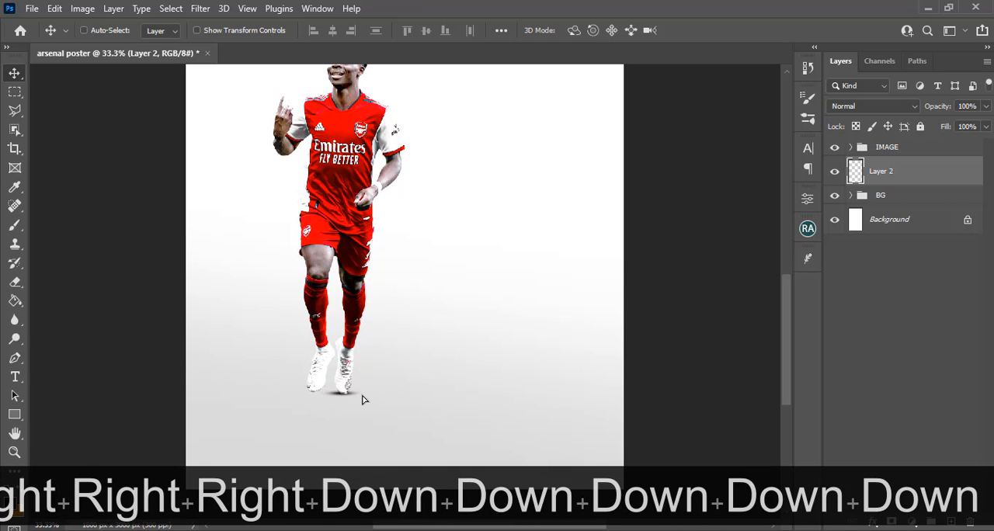
{"action": "key", "text": "Right"}
{"action": "key", "text": "Right"}
{"action": "key", "text": "Down"}
{"action": "key", "text": "Down"}
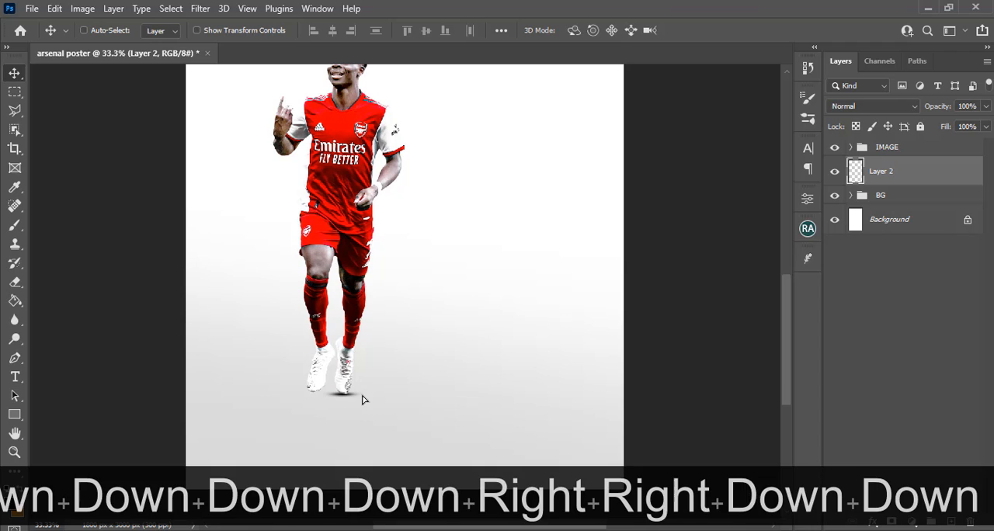
{"action": "key", "text": "Up"}
{"action": "key", "text": "ctrl"}
{"action": "key", "text": "Down"}
{"action": "key", "text": "Down"}
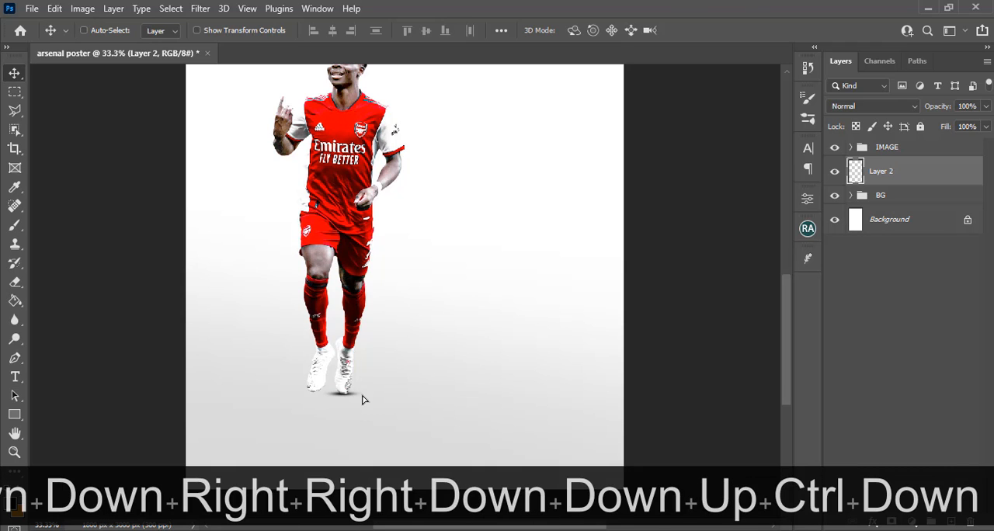
{"action": "key", "text": "Right"}
Duplicate the shoe shadow and position the copy beneath the sole of the player's other shoe
{"action": "key", "text": "ctrl+j"}
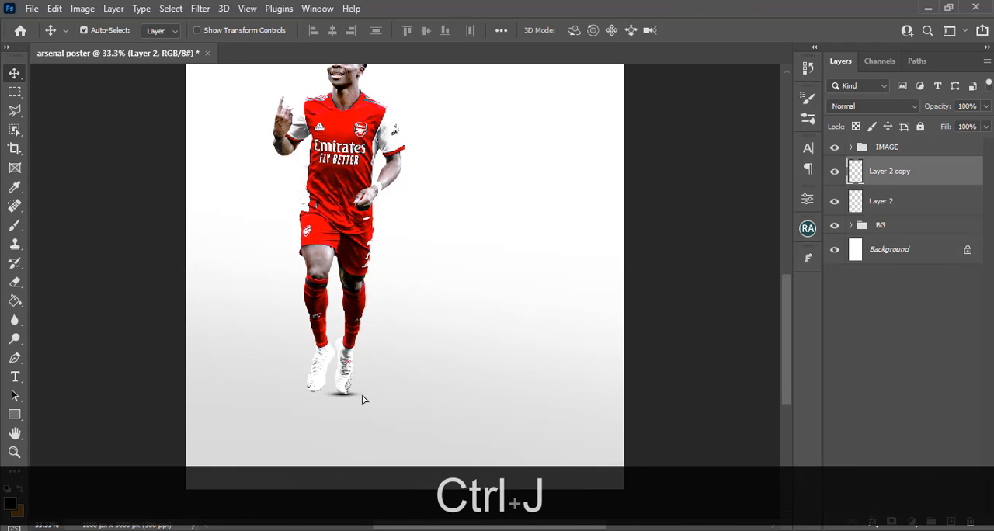
{"action": "key", "text": "v"}
{"action": "left_click_drag", "start_coordinate": [347, 403], "coordinate": [314, 398]}
{"action": "key", "text": "Down"}
{"action": "key", "text": "Down"}
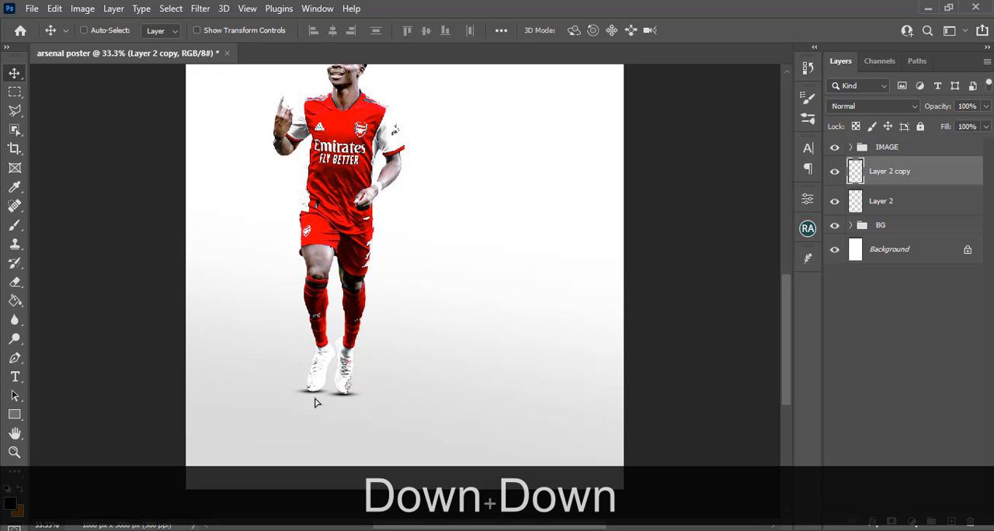
Duplicate the shadow again, scale the copy to about 444%, and centre it beneath both feet
{"action": "key", "text": "ctrl+j"}
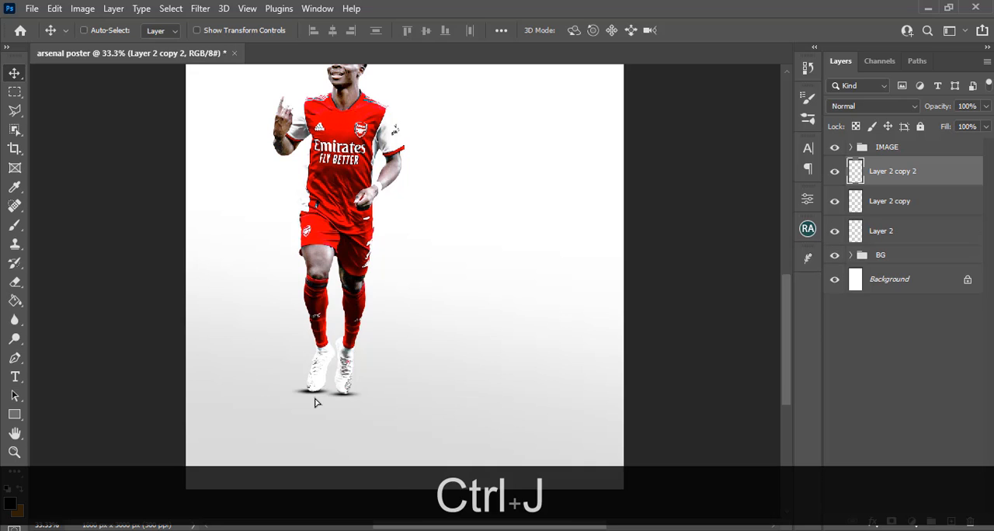
{"action": "key", "text": "ctrl+t"}
{"action": "key", "text": "ctrl+t"}
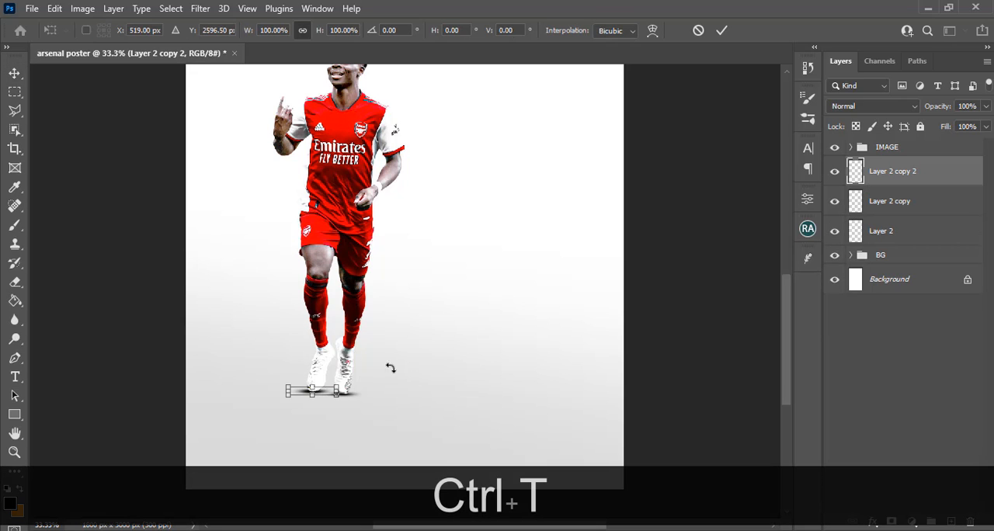
{"action": "left_click_drag", "start_coordinate": [336, 388], "coordinate": [414, 331]}
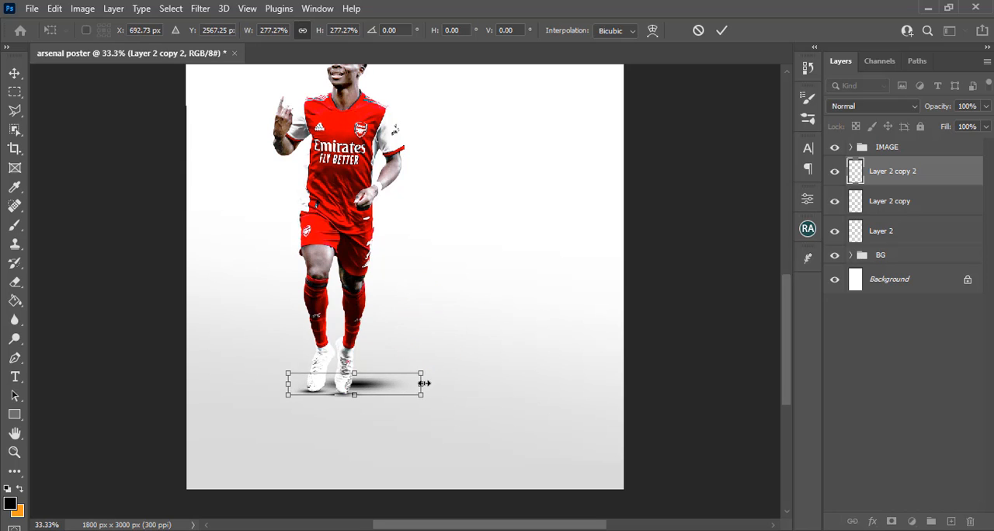
{"action": "left_click_drag", "start_coordinate": [421, 383], "coordinate": [394, 398]}
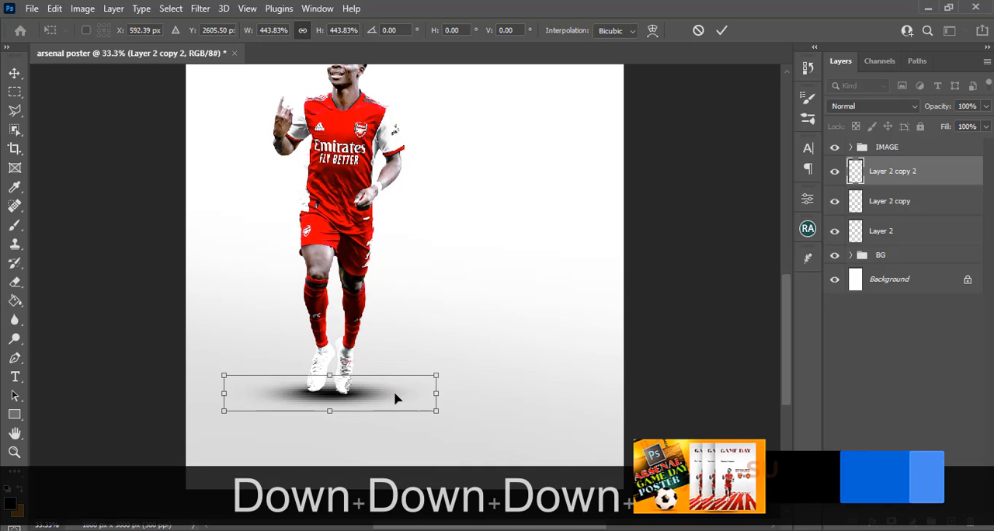
{"action": "double_click", "coordinate": [395, 398]}
Lower the opacity of the large shadow layer to 52%
{"action": "left_click", "coordinate": [986, 105]}
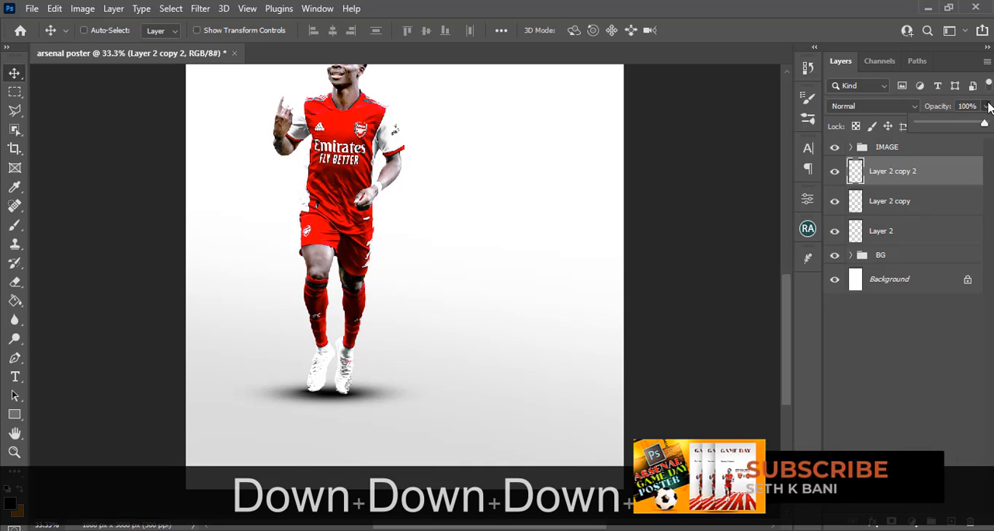
{"action": "left_click_drag", "start_coordinate": [984, 126], "coordinate": [947, 126]}
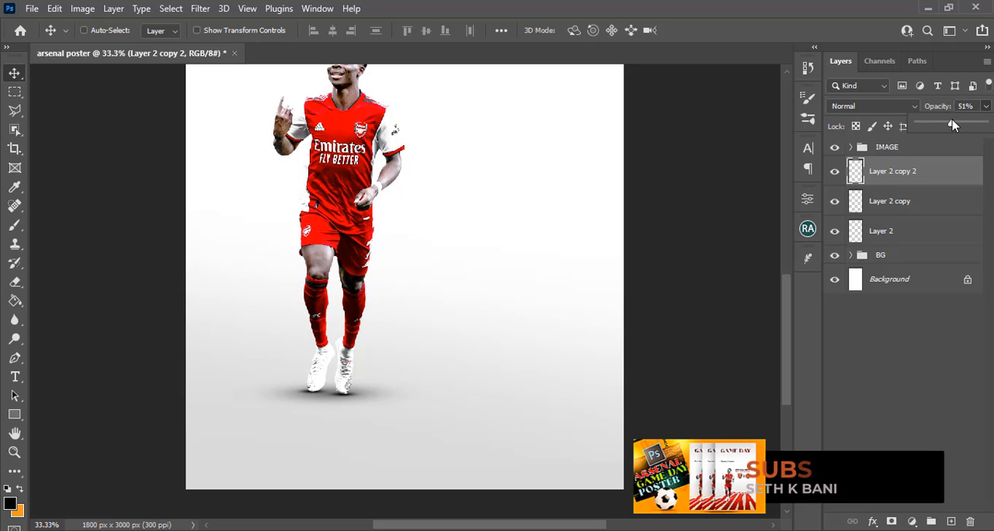
{"action": "left_click_drag", "start_coordinate": [952, 120], "coordinate": [953, 119]}
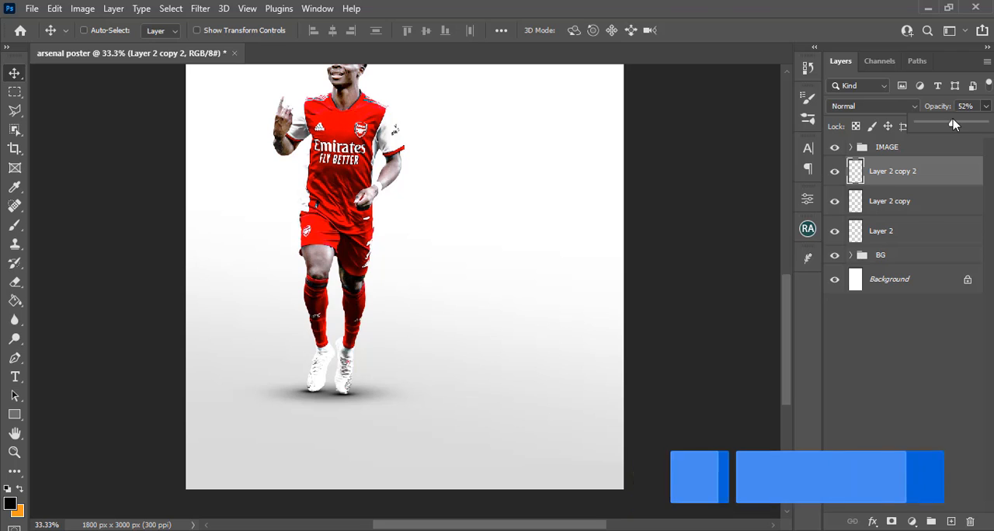
{"action": "key", "text": "ctrl+0"}
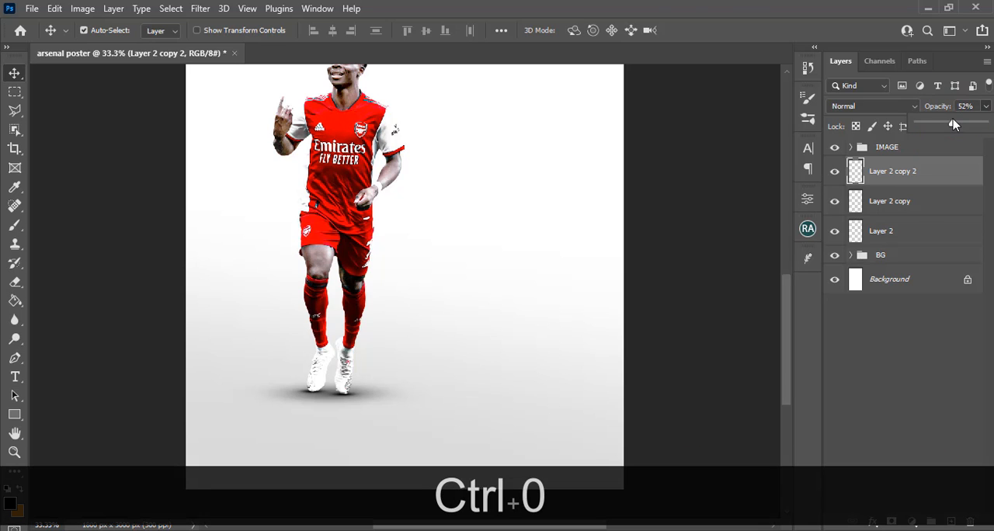
{"action": "key", "text": "ctrl+minus"}
{"action": "key", "text": "ctrl+0"}
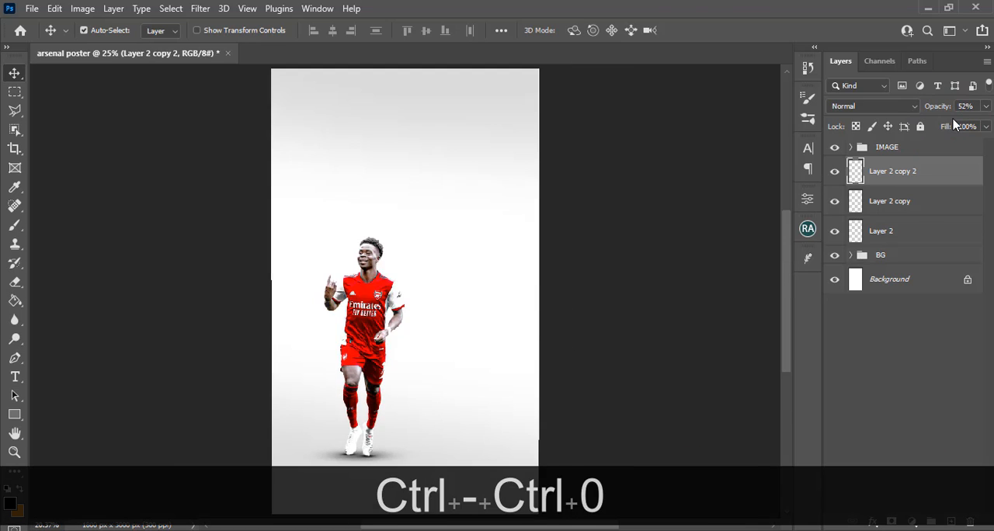
{"action": "key", "text": "ctrl+minus"}
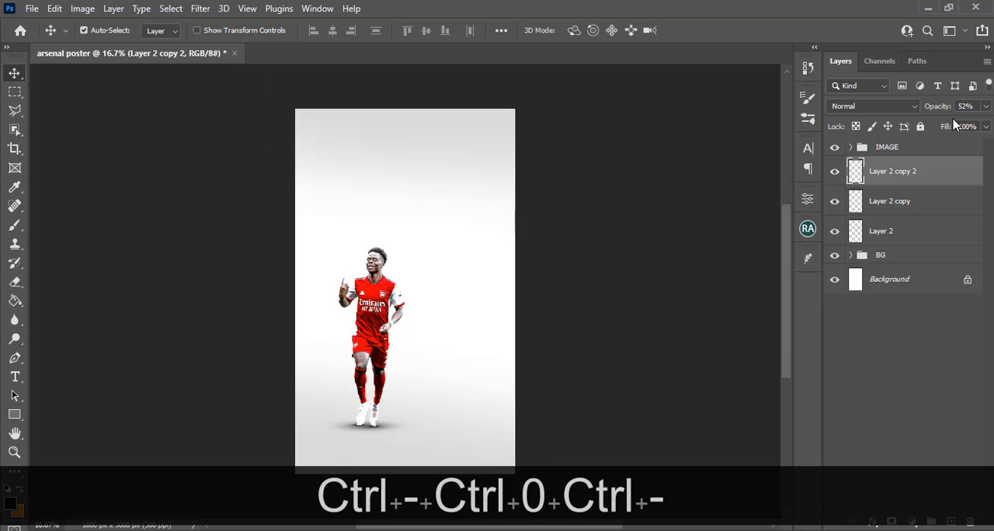
{"action": "key", "text": "ctrl+equal"}
{"action": "key", "text": "ctrl+equal"}
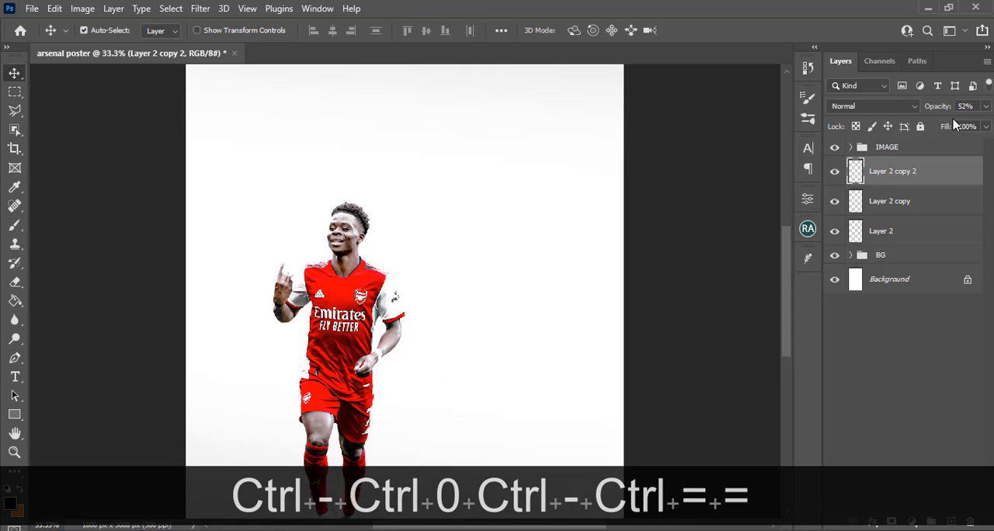
{"action": "left_click_drag", "start_coordinate": [782, 253], "coordinate": [782, 291]}
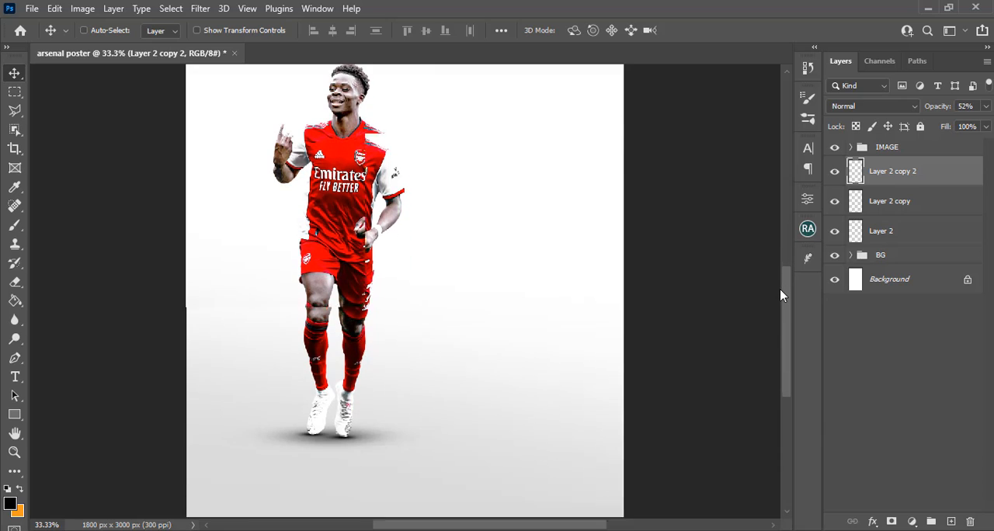
Lower the opacity of the two shoe shadow layers to 76% and the large shadow layer to 29%
{"action": "left_click", "coordinate": [872, 204]}
{"action": "left_click", "coordinate": [986, 106]}
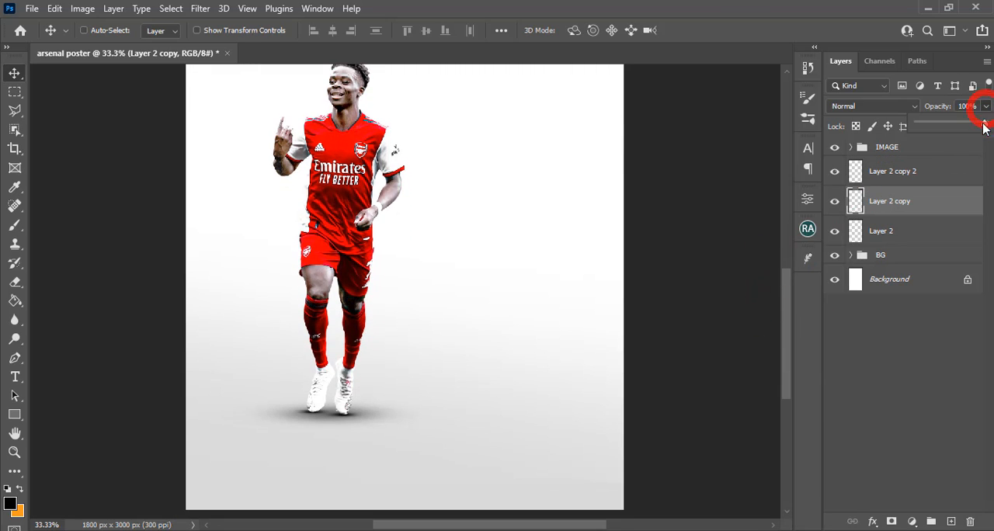
{"action": "mouse_move", "coordinate": [975, 134]}
{"action": "left_mouse_down"}
{"action": "mouse_move", "coordinate": [911, 149]}
{"action": "mouse_move", "coordinate": [960, 142]}
{"action": "left_mouse_up"}
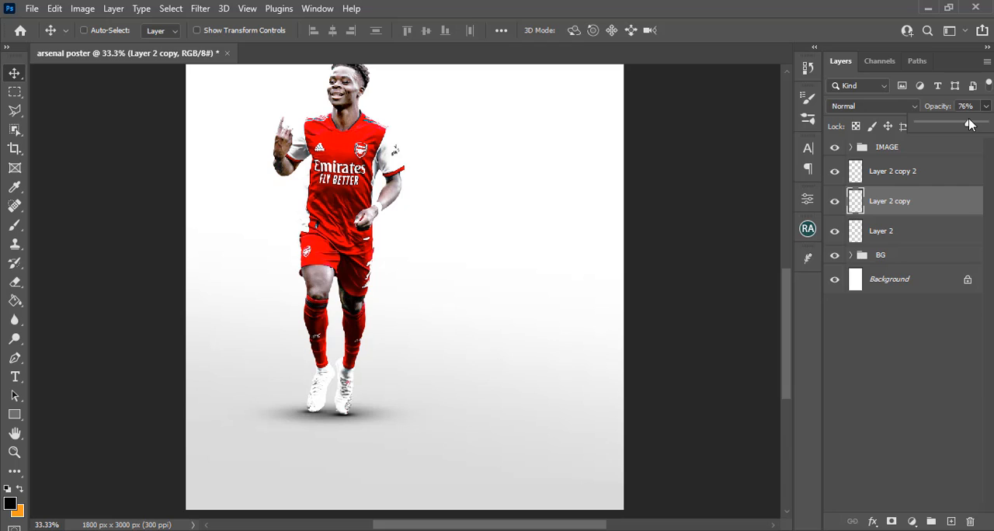
{"action": "left_click", "coordinate": [917, 235]}
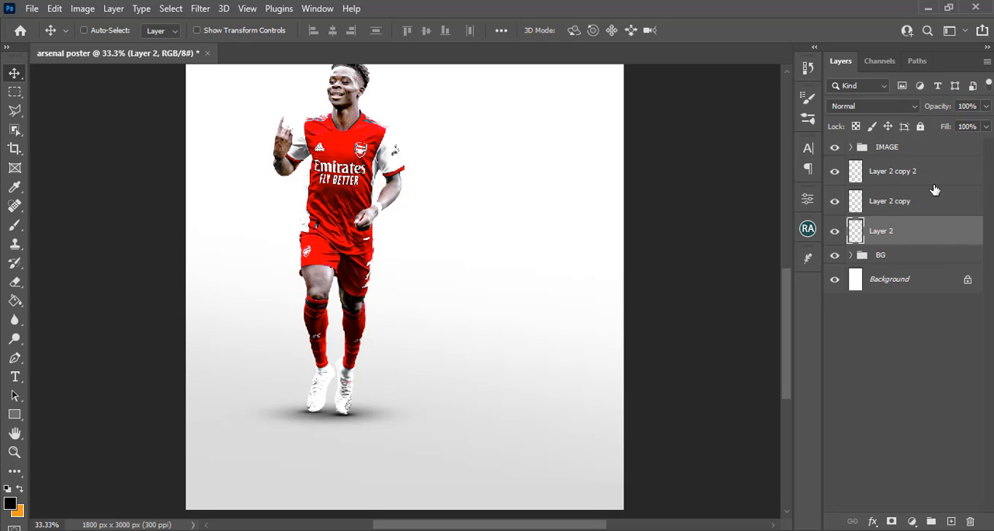
{"action": "left_click", "coordinate": [984, 108]}
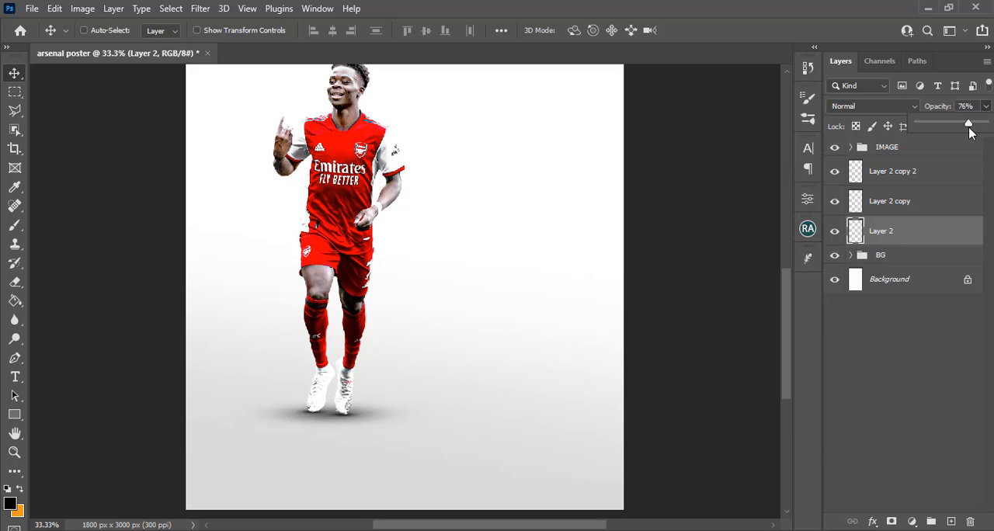
{"action": "left_click", "coordinate": [888, 180]}
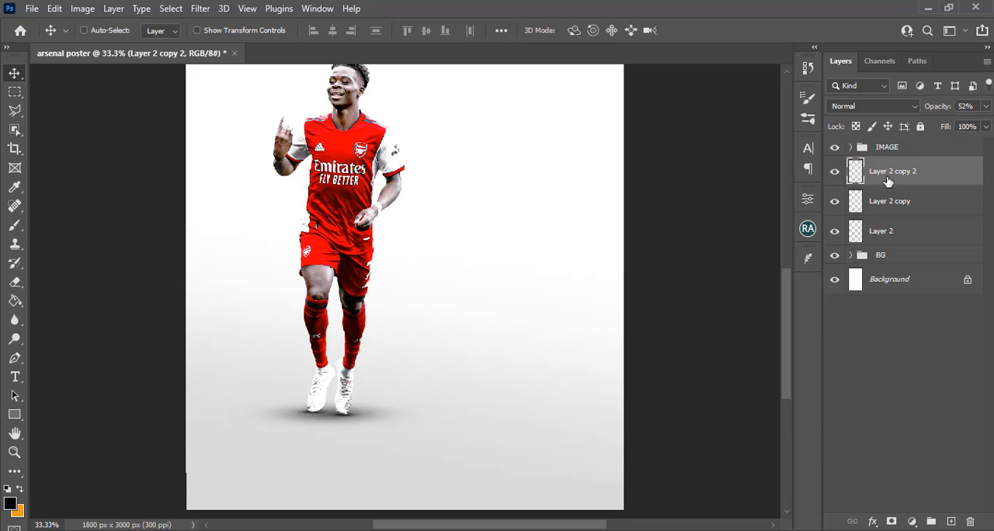
{"action": "left_click", "coordinate": [984, 109]}
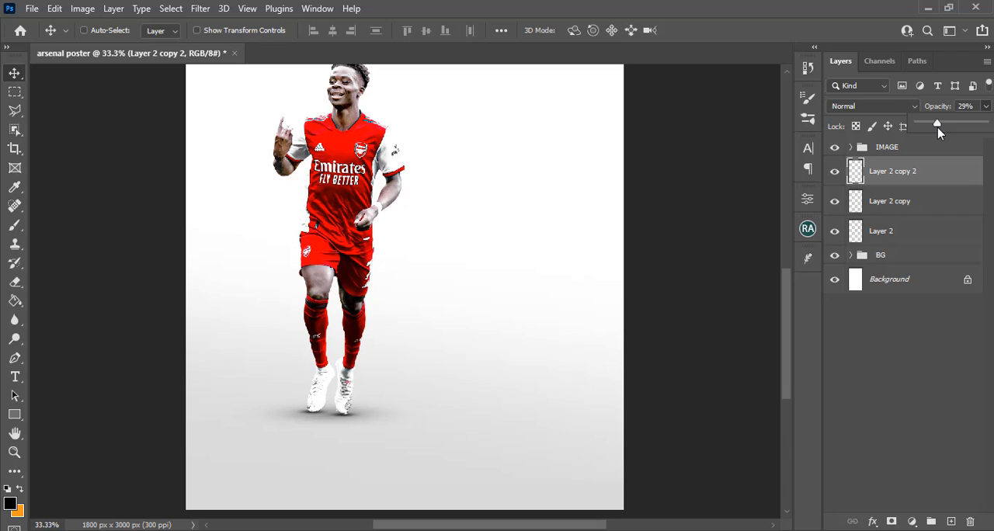
Group the three shadow layers and name the group "shadows"
{"action": "left_click", "coordinate": [879, 185]}
{"action": "left_click", "coordinate": [892, 235], "text": "shift"}
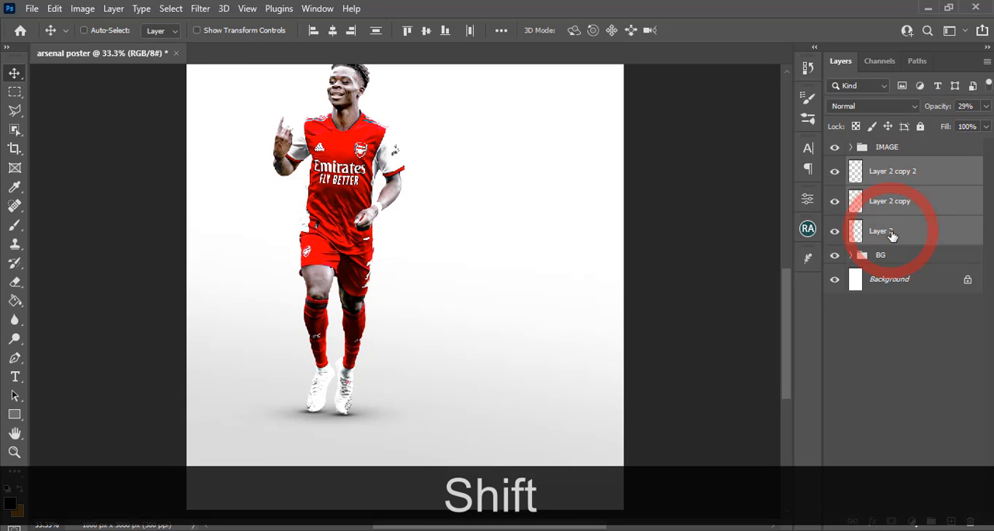
{"action": "key", "text": "ctrl+shift+g"}
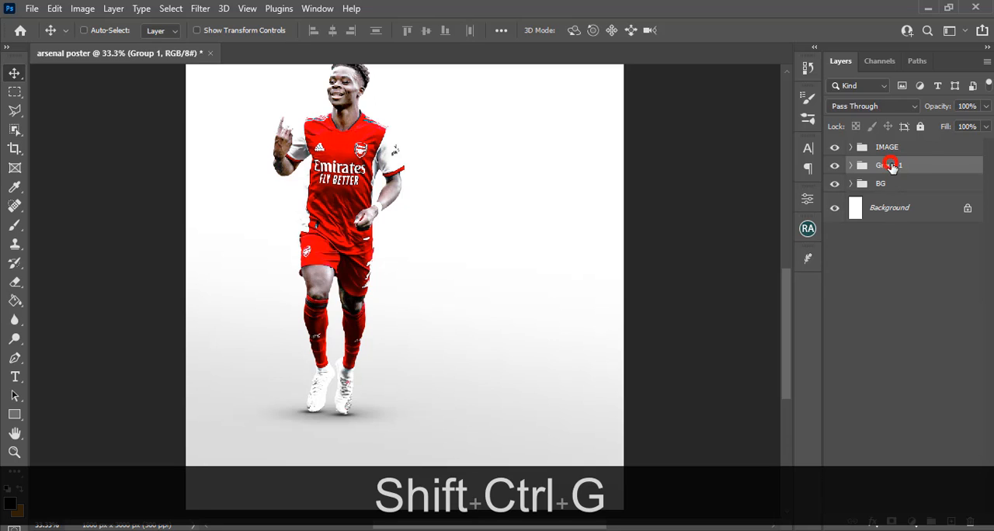
{"action": "double_click", "coordinate": [891, 165]}
{"action": "type", "text": "shadows"}
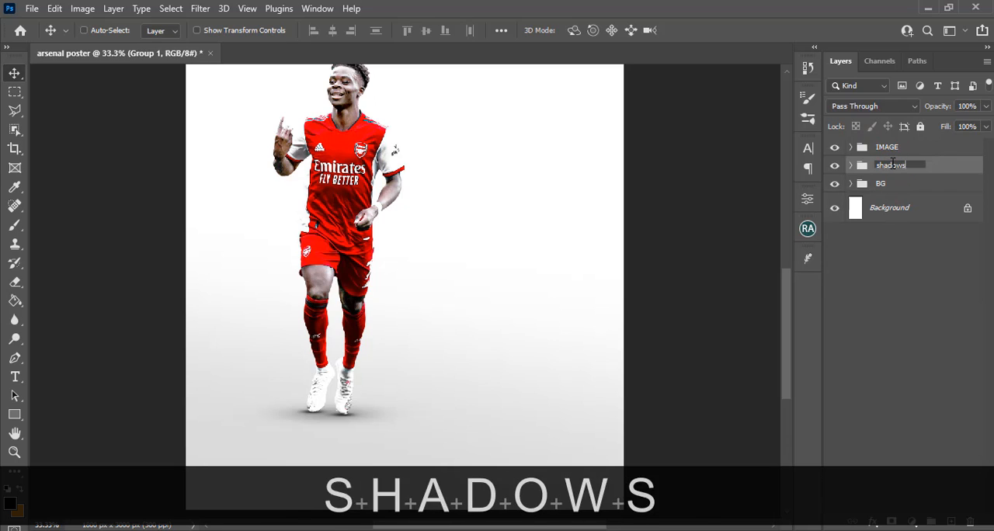
{"action": "key", "text": "Return"}
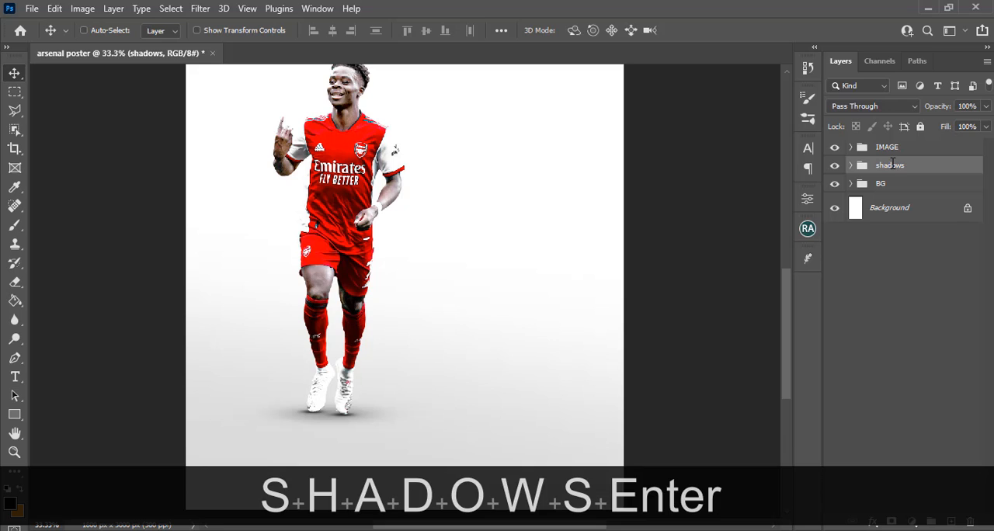
Bring the pngegg (10) stadium image into the poster, directly above the shadows group and behind the player
{"action": "key", "text": "ctrl+minus"}
{"action": "key", "text": "ctrl+minus"}
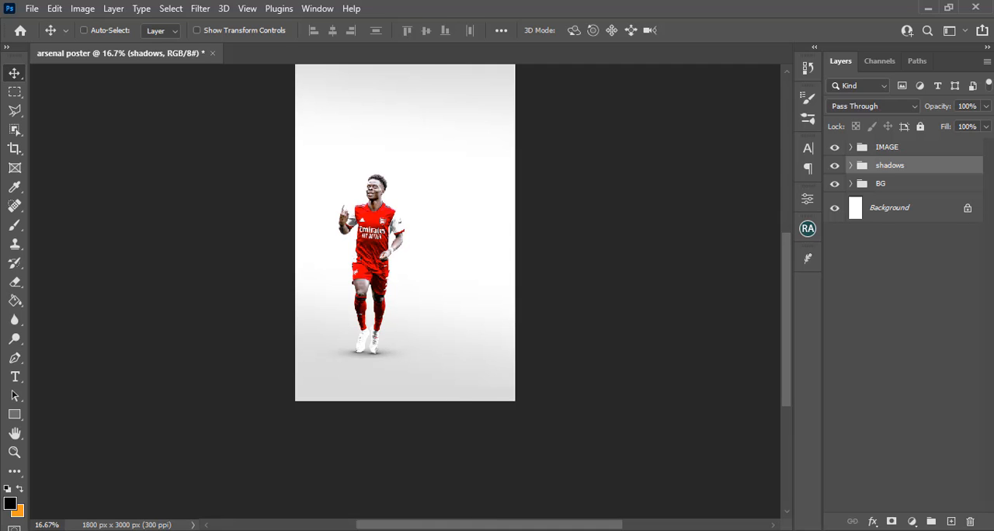
{"action": "left_click", "coordinate": [353, 485]}
{"action": "left_click_drag", "start_coordinate": [400, 179], "coordinate": [423, 376]}
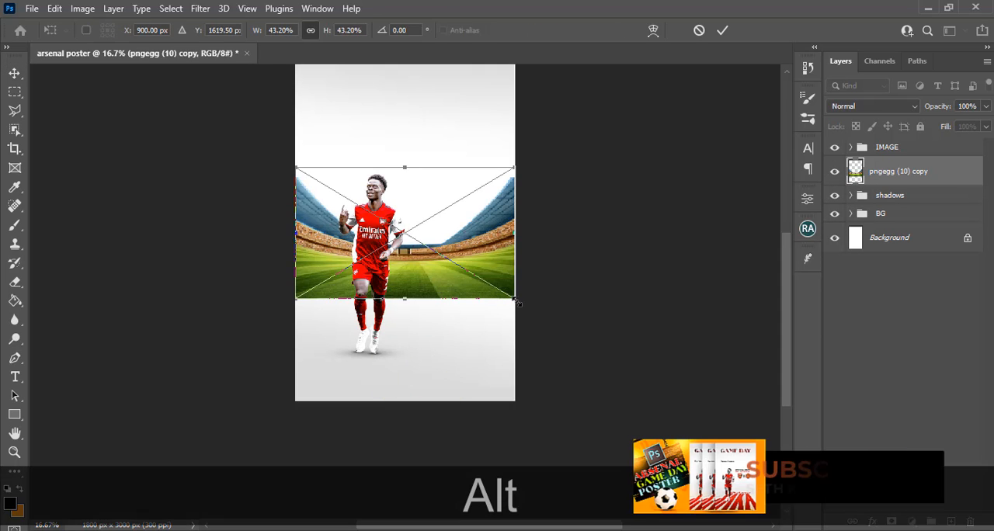
Scale the stadium image proportionally to about 110% and shift it horizontally to about X 1026 px
{"action": "left_click_drag", "start_coordinate": [514, 298], "coordinate": [685, 439]}
{"action": "key", "text": "ctrl+alt+0"}
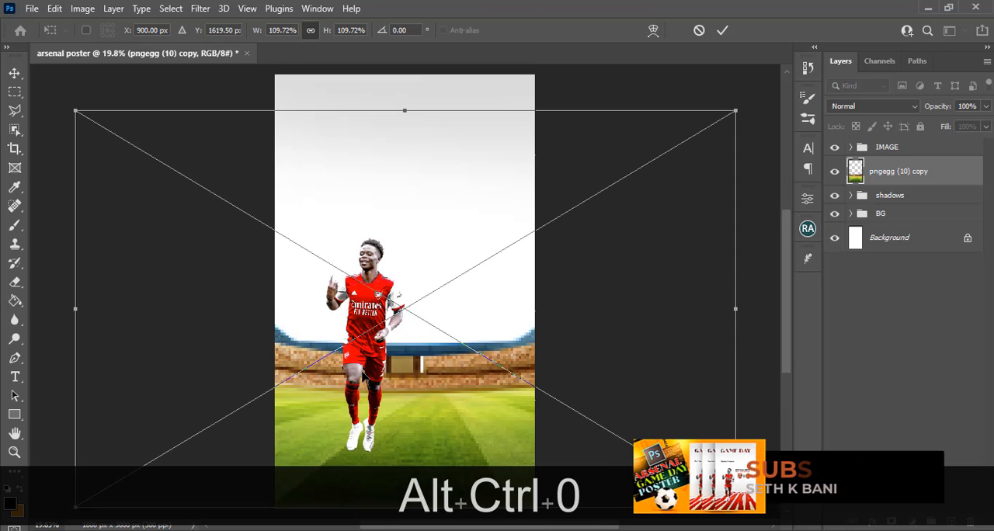
{"action": "key", "text": "ctrl+minus"}
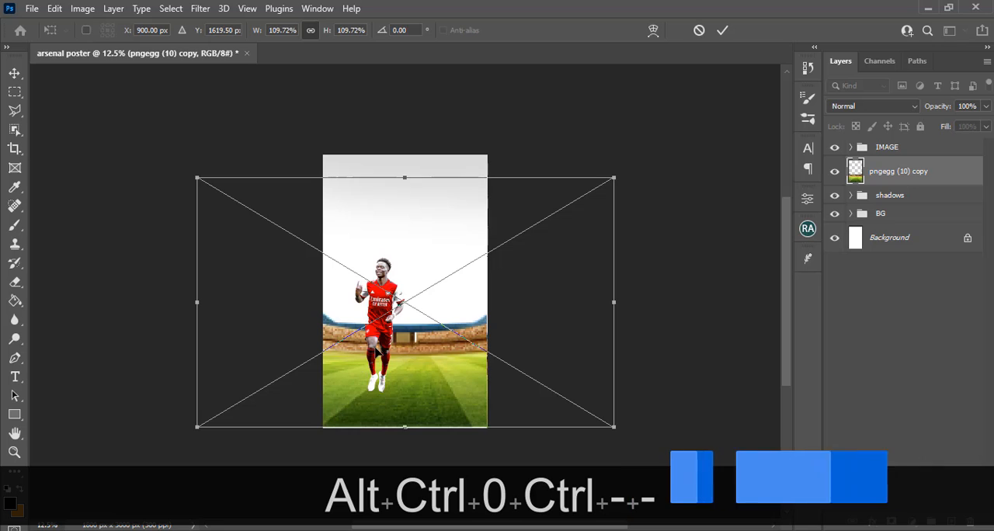
{"action": "left_click_drag", "start_coordinate": [378, 298], "coordinate": [382, 298]}
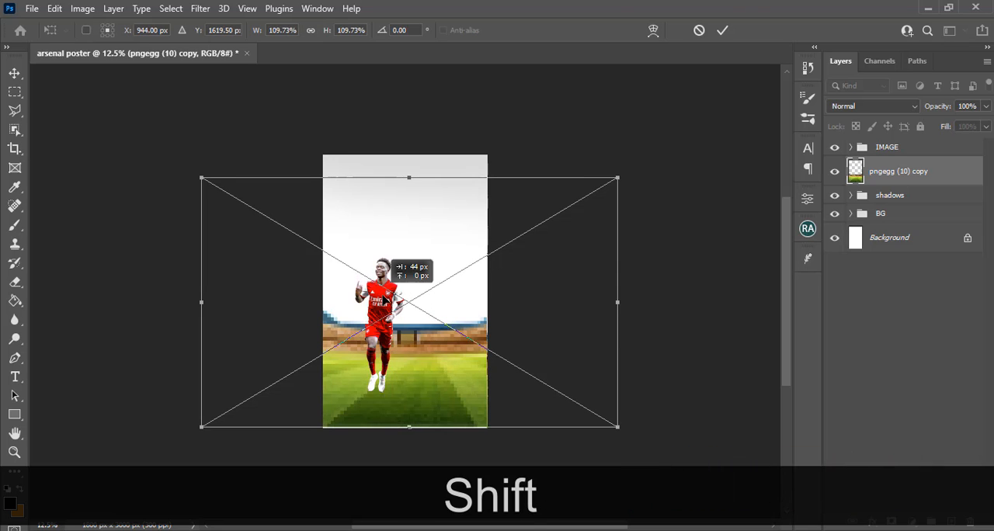
{"action": "left_click_drag", "start_coordinate": [383, 299], "coordinate": [386, 298]}
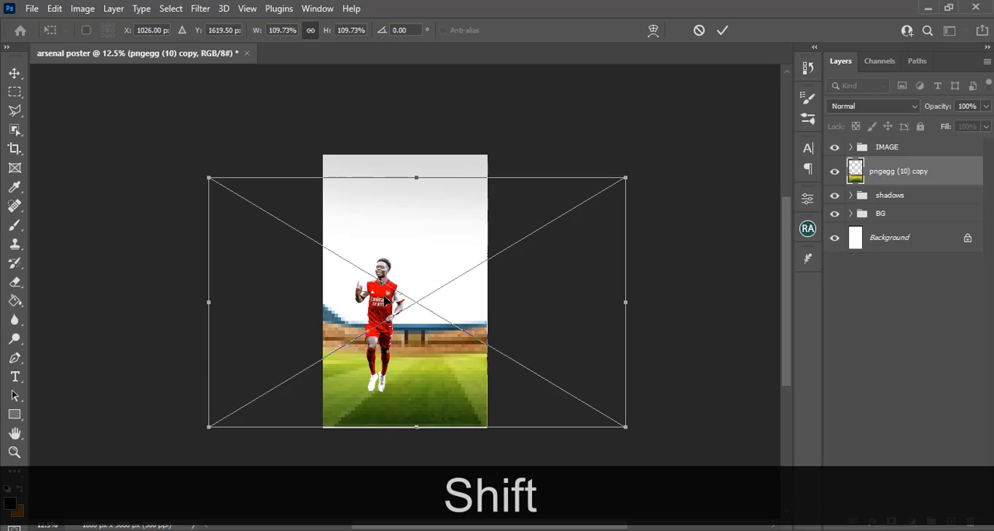
{"action": "key", "text": "Return"}
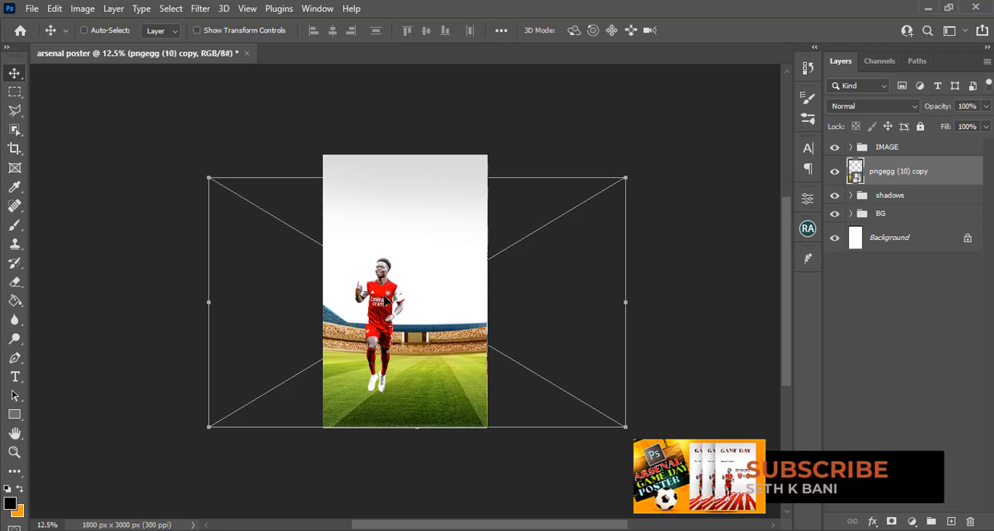
Add a Black & White adjustment above the stadium image and clip it to that layer, keeping the default preset
{"action": "key", "text": "ctrl+0"}
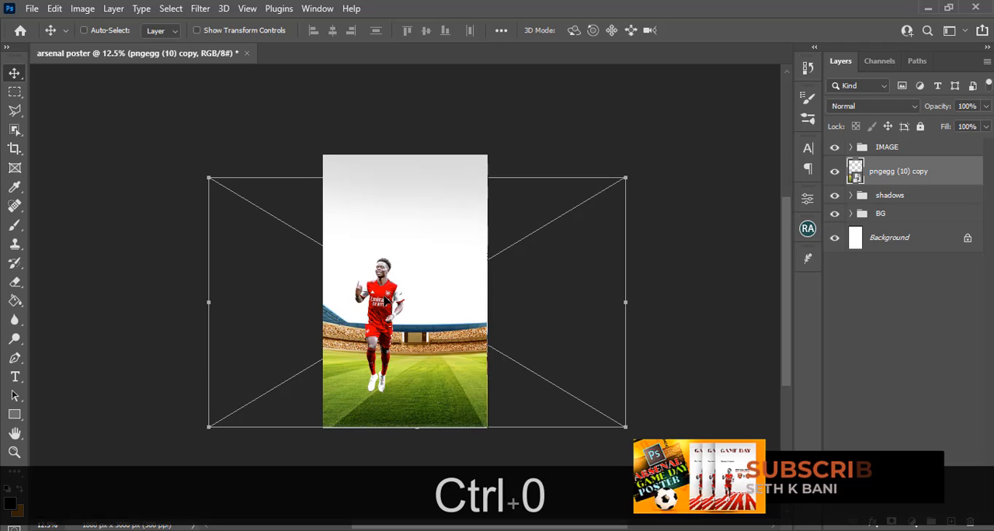
{"action": "key", "text": "ctrl+0"}
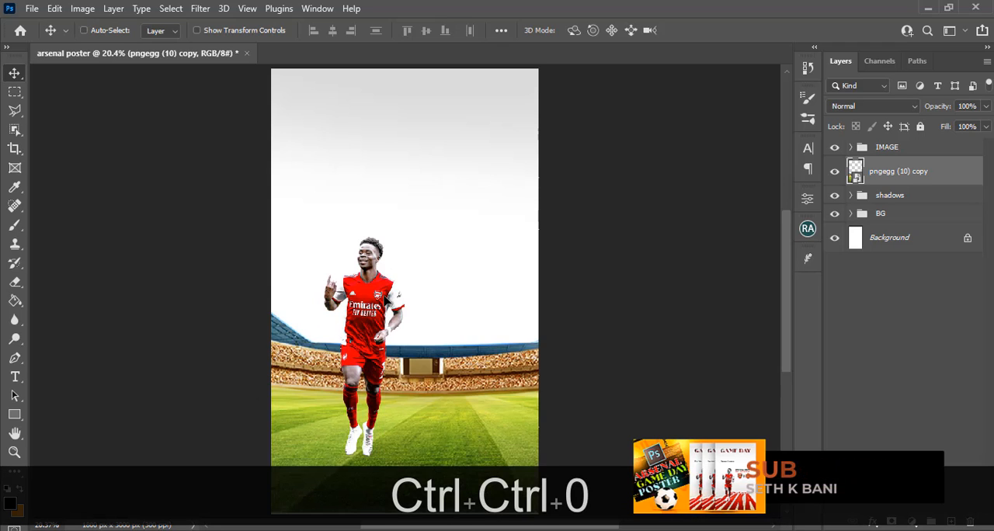
{"action": "scroll", "coordinate": [790, 271], "scroll_direction": "down", "scroll_amount": 3}
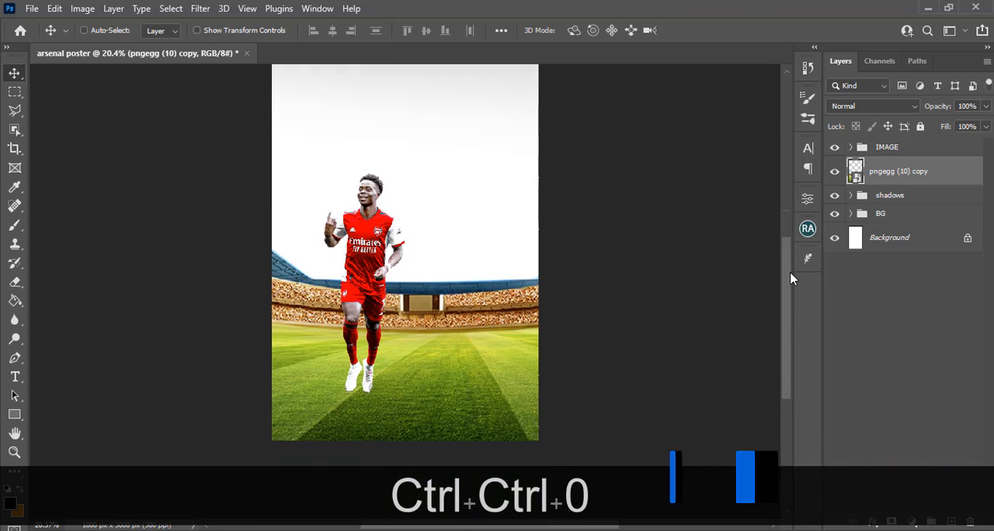
{"action": "left_click", "coordinate": [790, 272]}
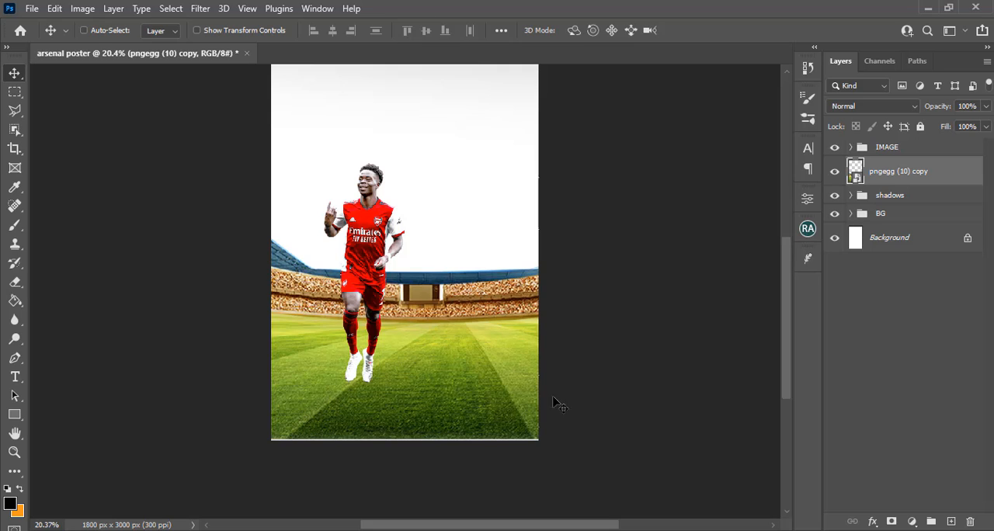
{"action": "left_click", "coordinate": [882, 184]}
{"action": "left_click", "coordinate": [912, 521]}
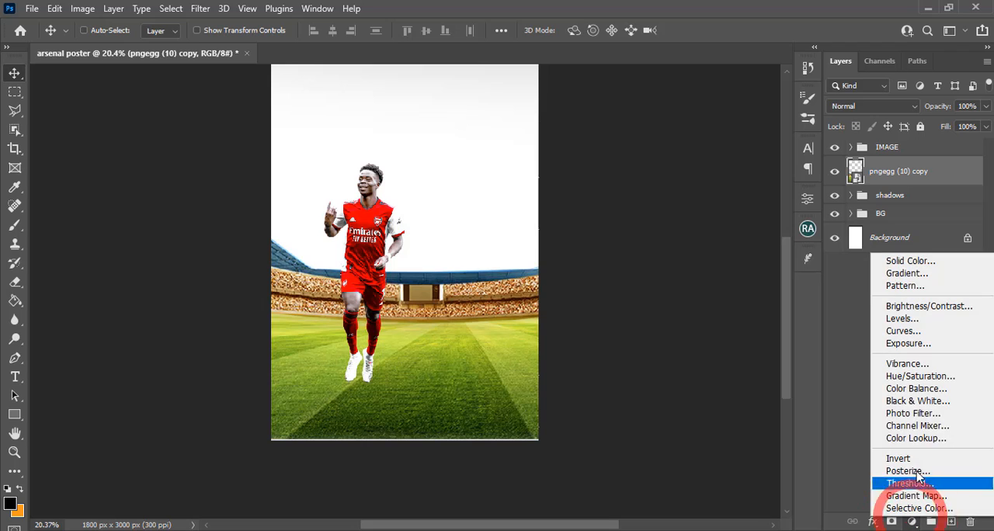
{"action": "left_click", "coordinate": [915, 401]}
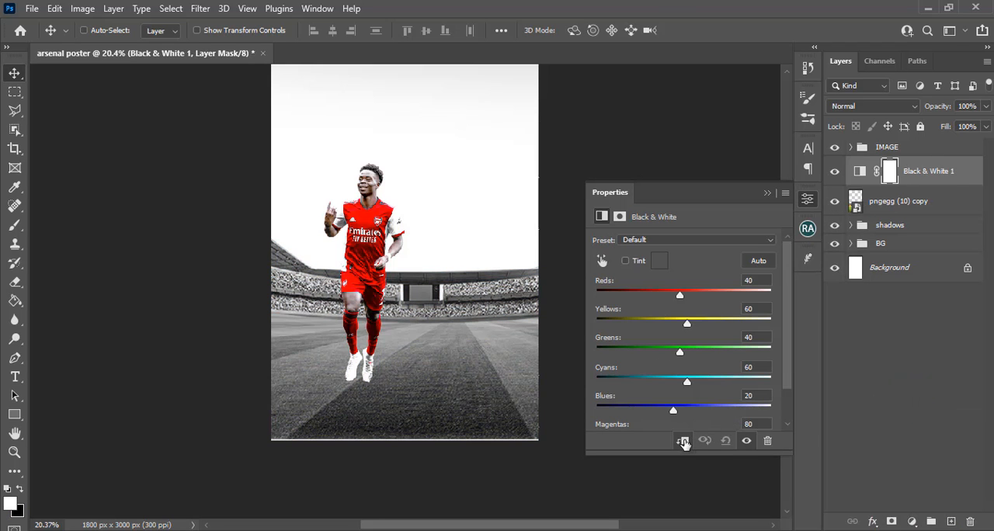
{"action": "left_click", "coordinate": [682, 442]}
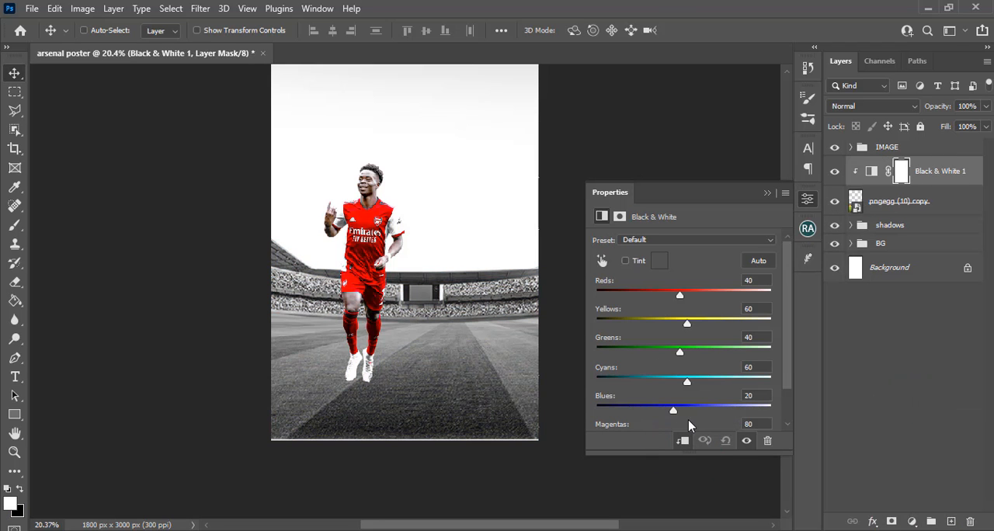
{"action": "left_click", "coordinate": [768, 193]}
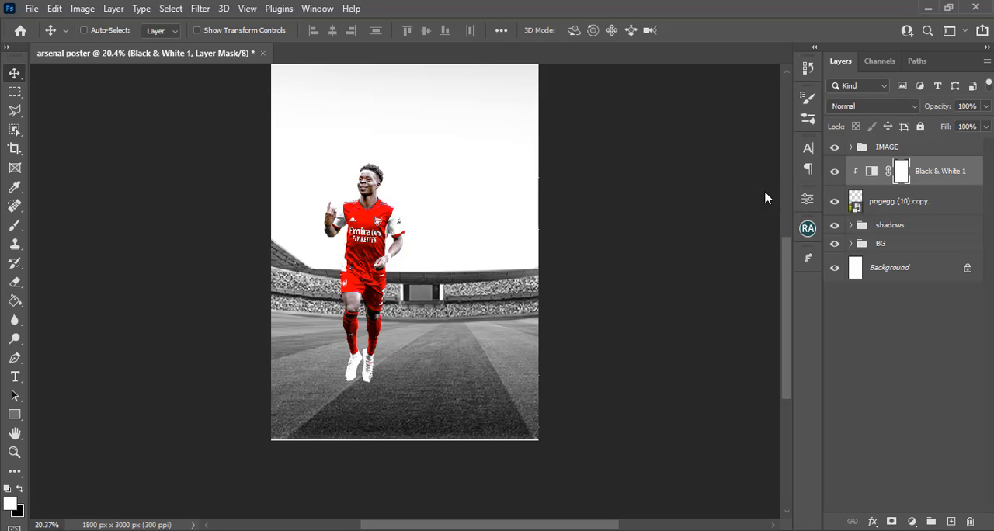
Add a layer mask to the stadium image and fade its upper stands with a soft black 1300 px brush
{"action": "left_click", "coordinate": [877, 206]}
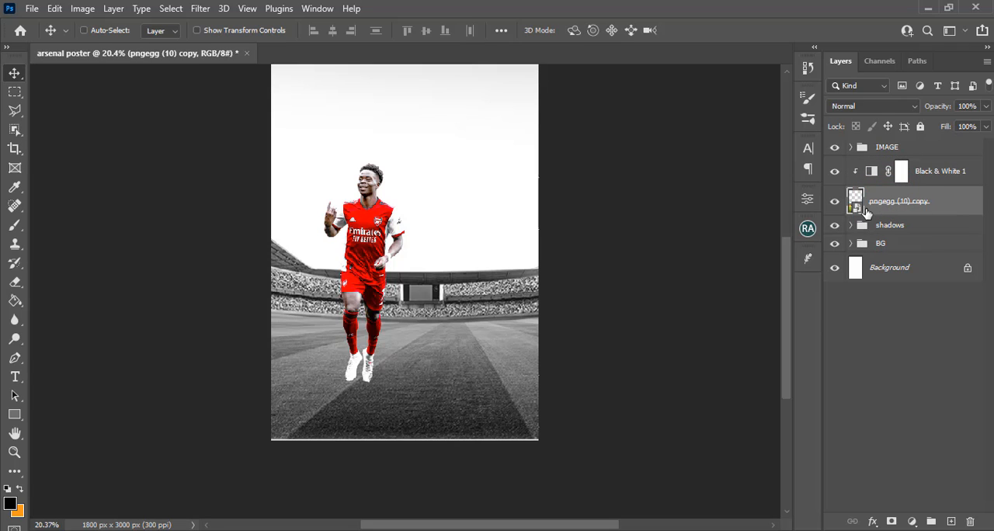
{"action": "left_click", "coordinate": [891, 522]}
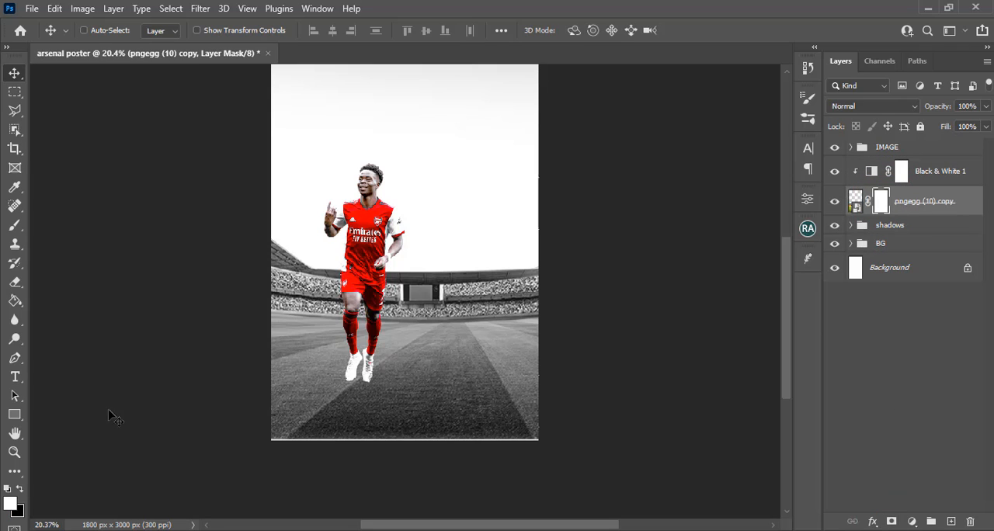
{"action": "left_click", "coordinate": [15, 225]}
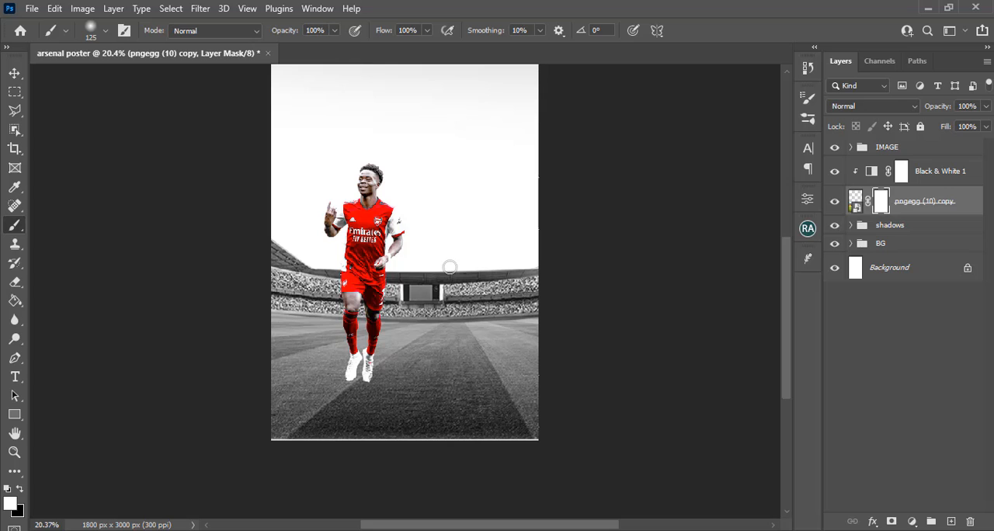
{"action": "key", "text": "bracketright"}
{"action": "key", "text": "bracketright"}
{"action": "key", "text": "bracketright"}
{"action": "key", "text": "bracketright"}
{"action": "key", "text": "bracketright"}
{"action": "key", "text": "bracketright"}
{"action": "key", "text": "bracketright"}
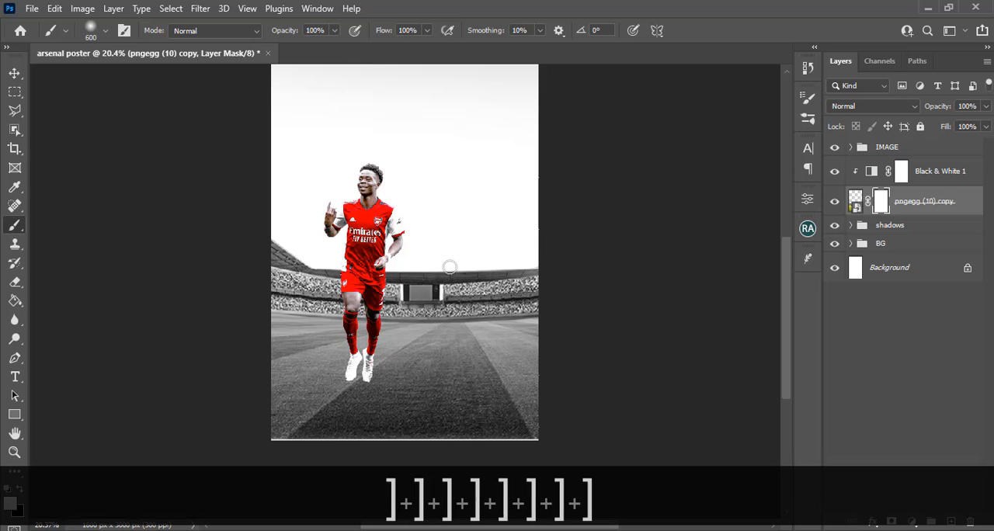
{"action": "key", "text": "bracketright"}
{"action": "key", "text": "bracketright"}
{"action": "key", "text": "bracketright"}
{"action": "key", "text": "bracketright"}
{"action": "key", "text": "bracketright"}
{"action": "key", "text": "bracketright"}
{"action": "key", "text": "bracketright"}
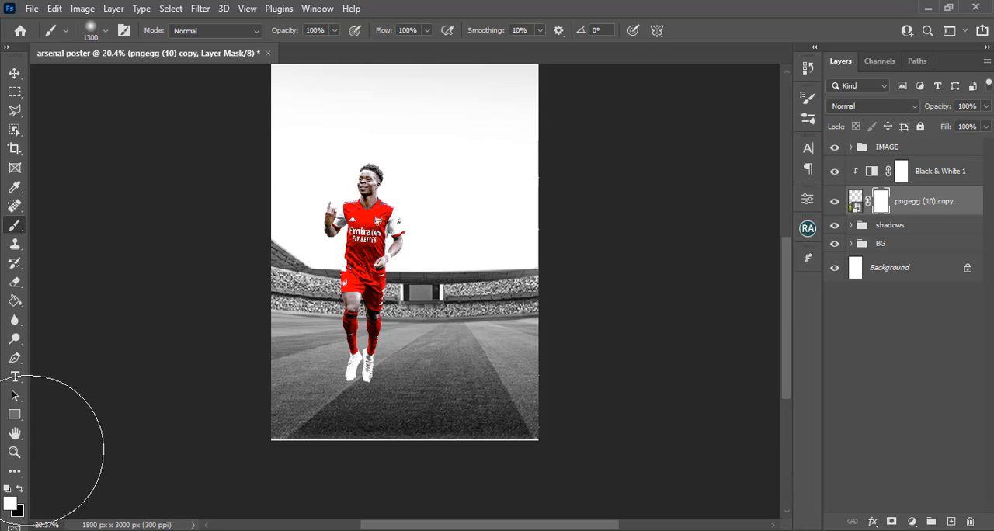
{"action": "left_click", "coordinate": [19, 489]}
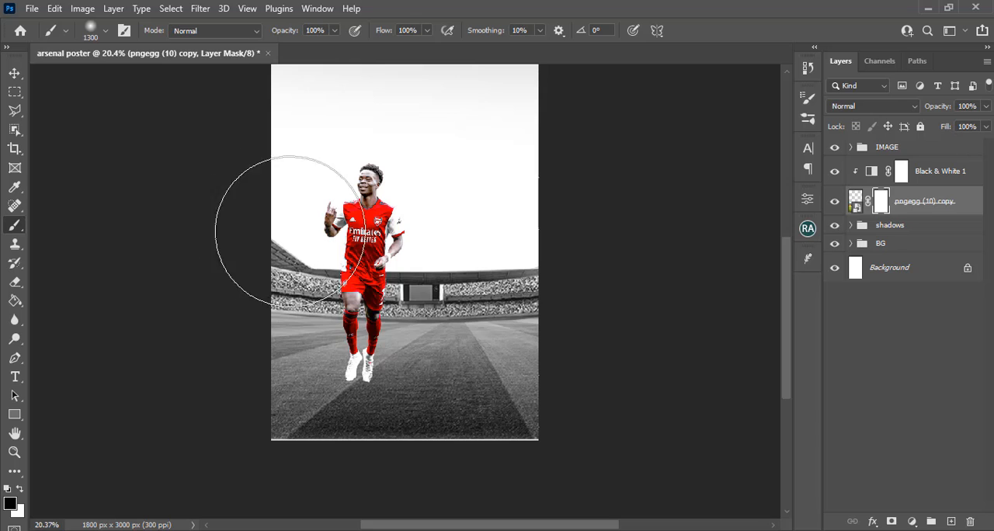
{"action": "mouse_move", "coordinate": [292, 230]}
{"action": "left_mouse_down"}
{"action": "mouse_move", "coordinate": [428, 250]}
{"action": "mouse_move", "coordinate": [582, 199]}
{"action": "left_mouse_up"}
Fade out the stadium stands behind the player on the stadium layer's mask with a soft black 600 px brush
{"action": "key", "text": "bracketleft"}
{"action": "key", "text": "bracketleft"}
{"action": "key", "text": "bracketleft"}
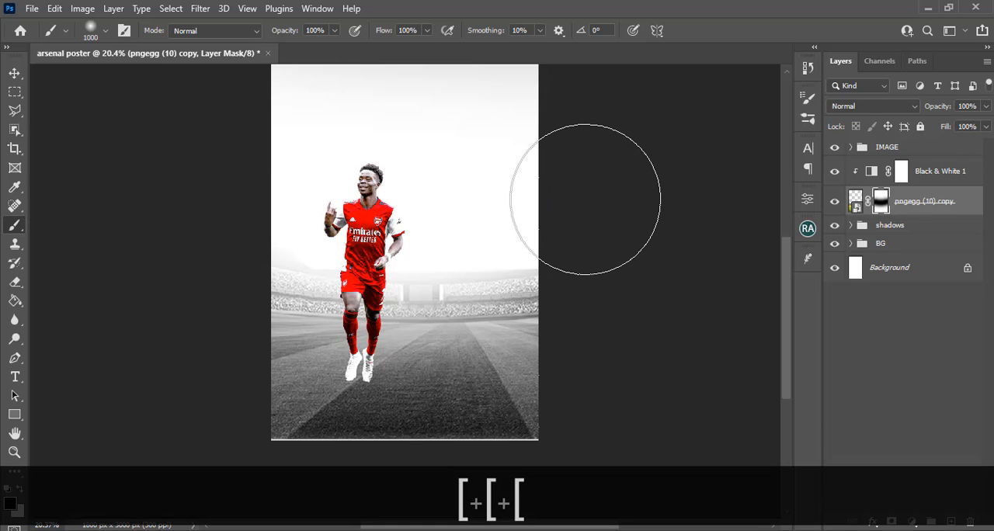
{"action": "key", "text": "bracketleft"}
{"action": "key", "text": "bracketleft"}
{"action": "key", "text": "bracketleft"}
{"action": "key", "text": "bracketleft"}
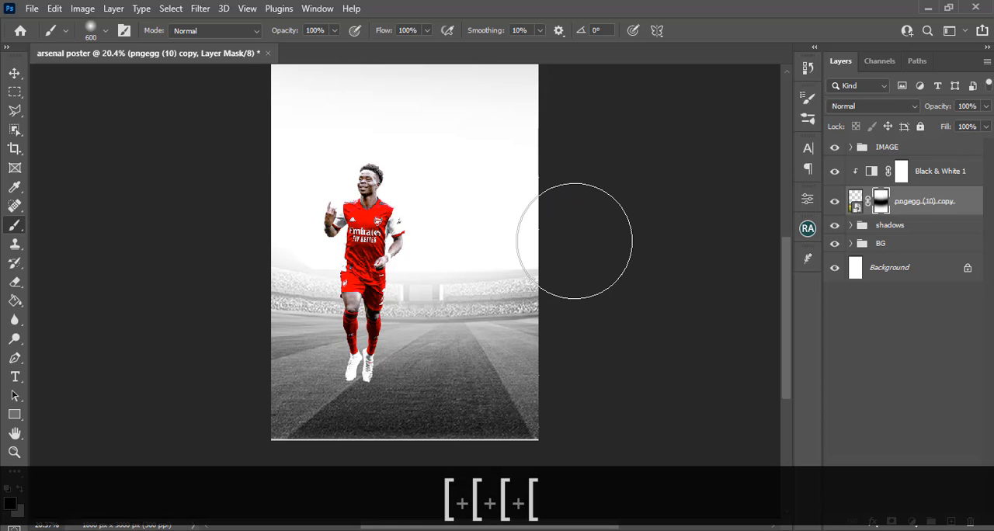
{"action": "mouse_move", "coordinate": [568, 257]}
{"action": "left_mouse_down"}
{"action": "mouse_move", "coordinate": [406, 283]}
{"action": "mouse_move", "coordinate": [233, 238]}
{"action": "mouse_move", "coordinate": [330, 255]}
{"action": "left_mouse_up"}
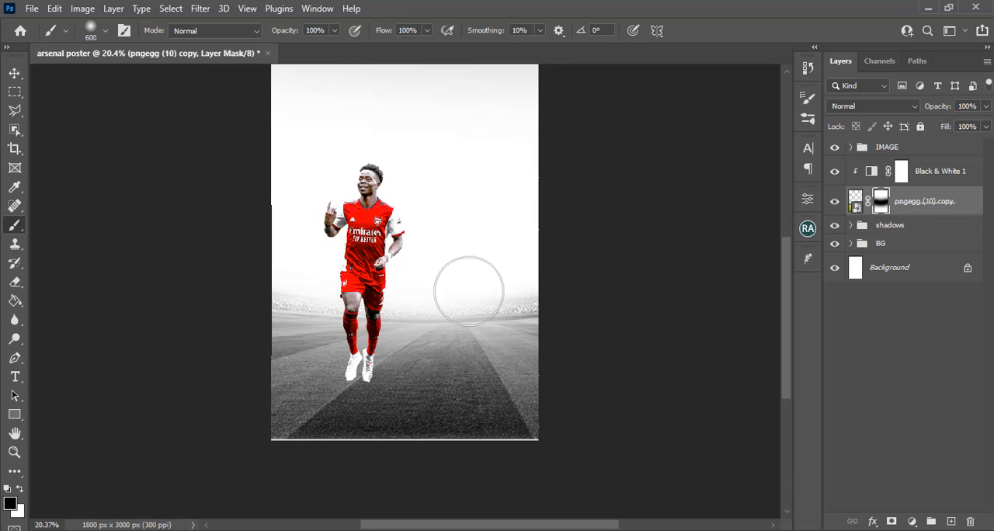
{"action": "left_click_drag", "start_coordinate": [468, 291], "coordinate": [613, 269]}
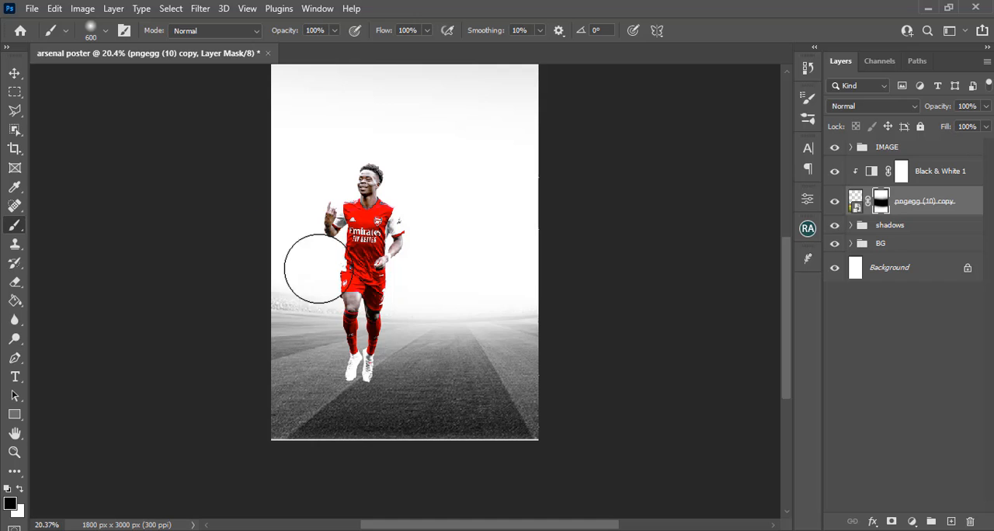
{"action": "left_click_drag", "start_coordinate": [444, 310], "coordinate": [599, 280]}
{"action": "left_click_drag", "start_coordinate": [279, 276], "coordinate": [233, 262]}
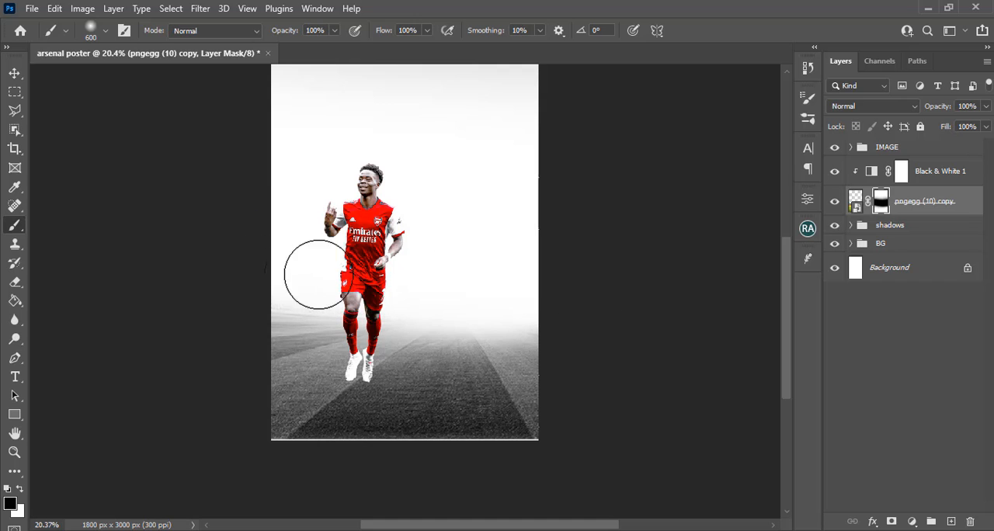
{"action": "mouse_move", "coordinate": [318, 274]}
{"action": "left_mouse_down"}
{"action": "mouse_move", "coordinate": [262, 277]}
{"action": "mouse_move", "coordinate": [269, 287]}
{"action": "mouse_move", "coordinate": [280, 272]}
{"action": "left_mouse_up"}
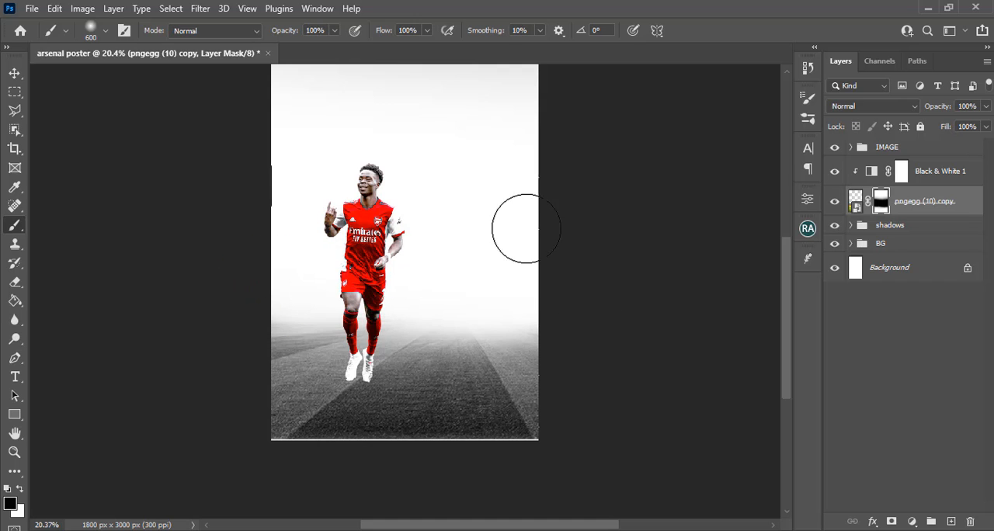
{"action": "left_click_drag", "start_coordinate": [415, 269], "coordinate": [408, 301]}
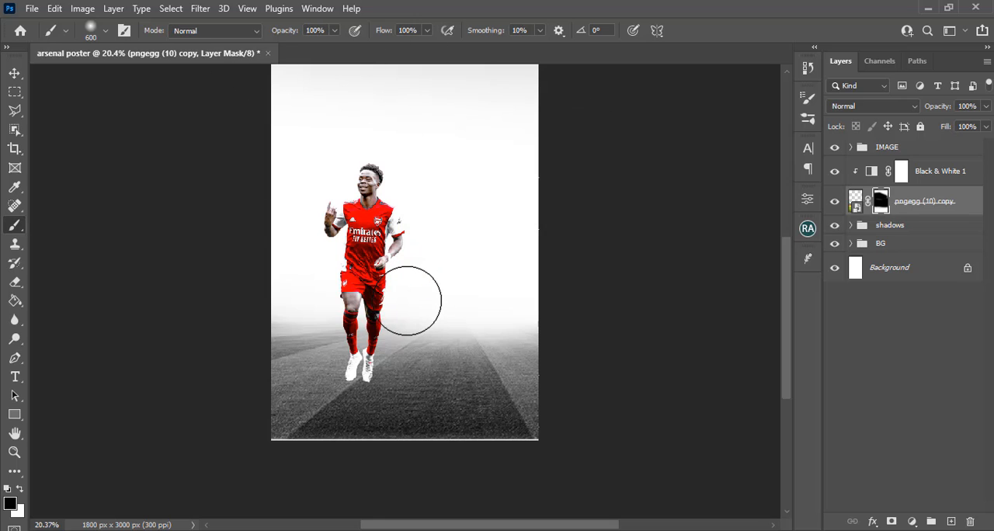
Soften the far edge of the pitch on the stadium mask with a 1200 px black brush at 51% opacity
{"action": "key", "text": "bracketright"}
{"action": "key", "text": "bracketright"}
{"action": "key", "text": "bracketright"}
{"action": "key", "text": "bracketright"}
{"action": "key", "text": "bracketright"}
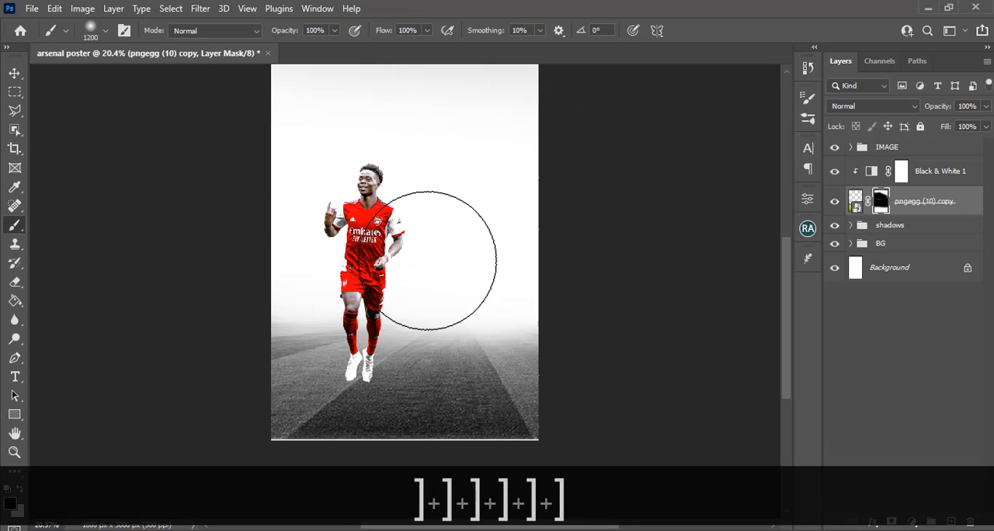
{"action": "left_click", "coordinate": [333, 32]}
{"action": "left_click", "coordinate": [473, 14]}
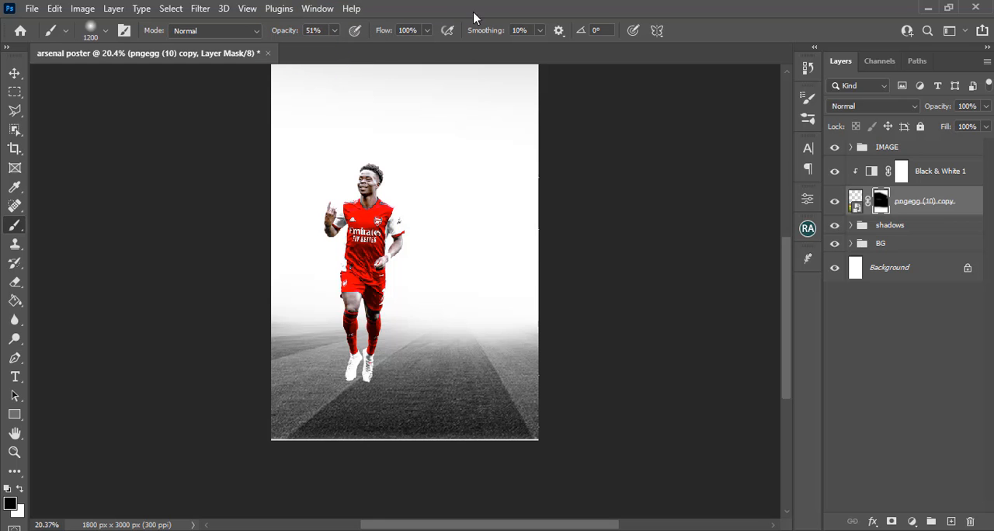
{"action": "left_click", "coordinate": [159, 250]}
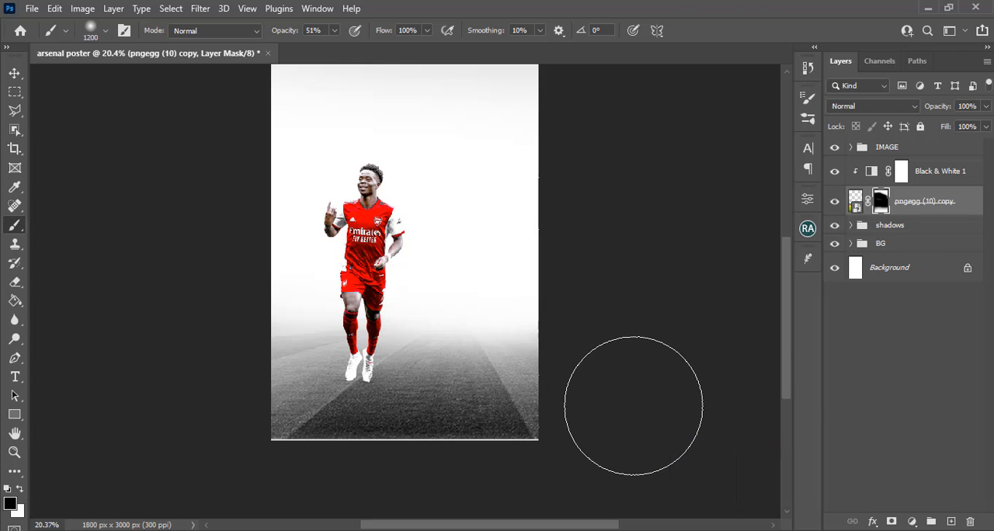
Add a Selective Color adjustment above Black & White 1 and clip it to the stadium image
{"action": "left_click", "coordinate": [934, 174]}
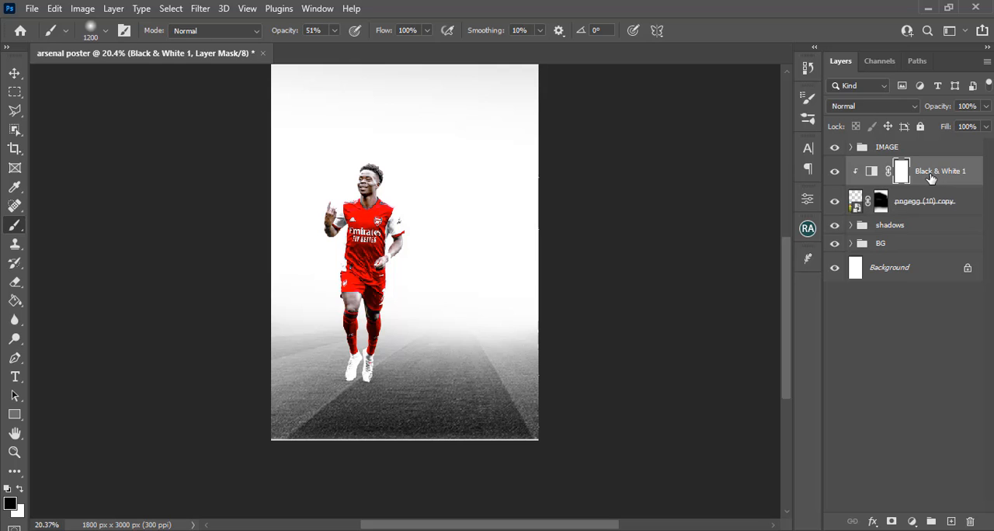
{"action": "left_click", "coordinate": [914, 522]}
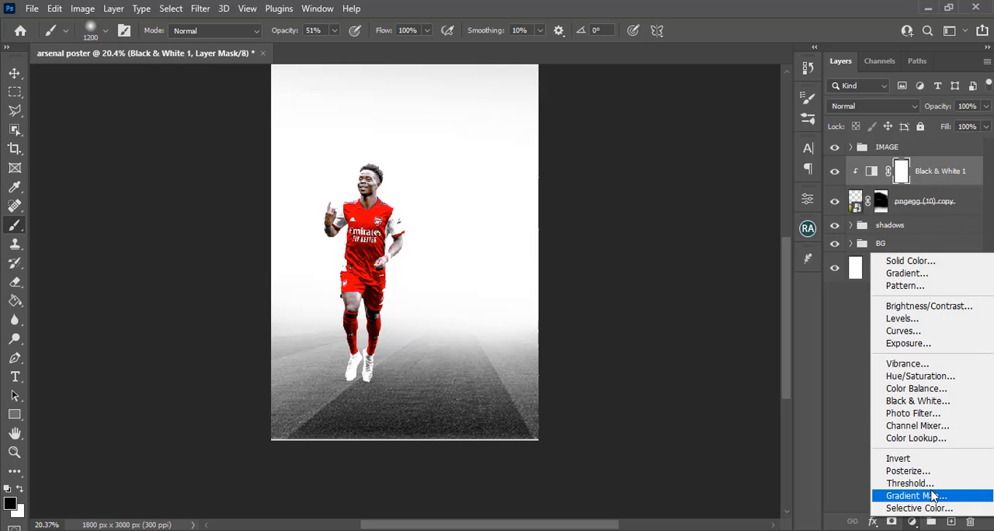
{"action": "left_click", "coordinate": [924, 508]}
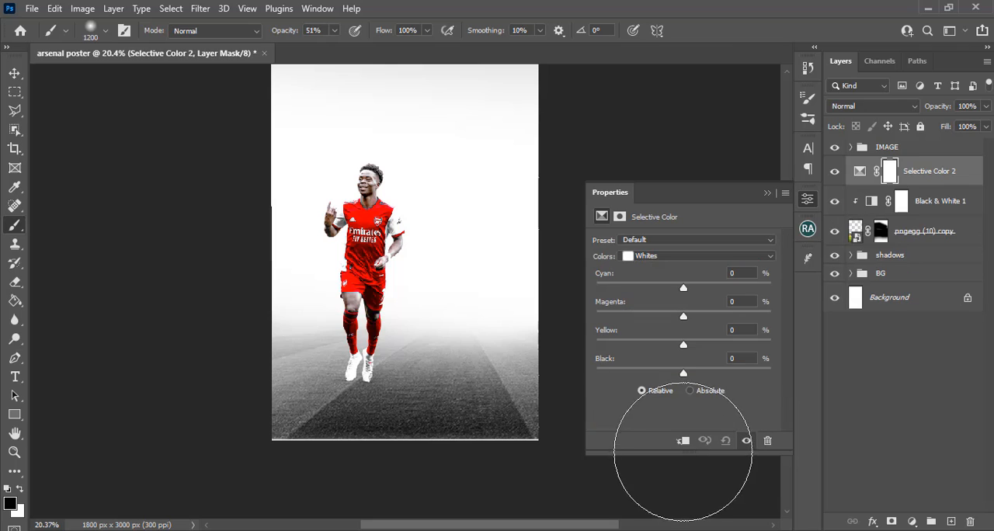
{"action": "left_click", "coordinate": [684, 441]}
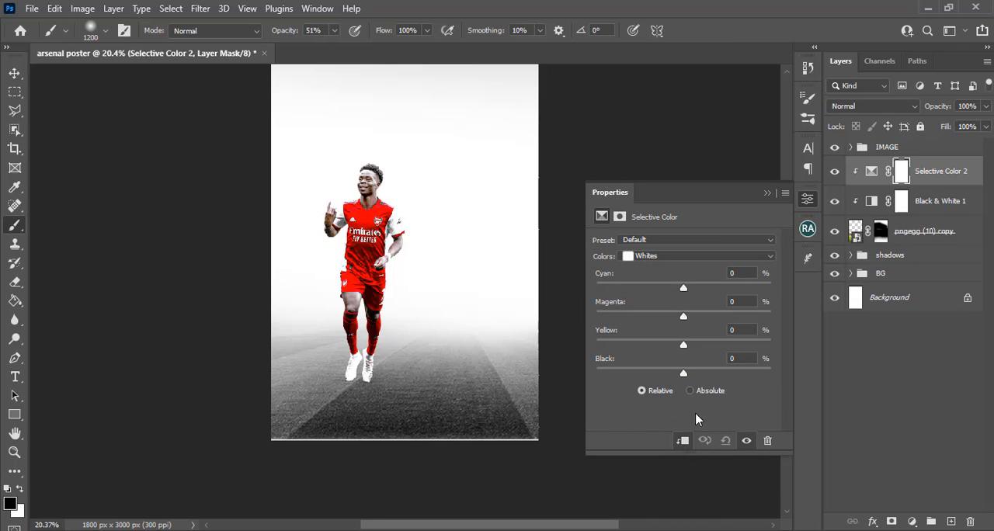
Lighten the pitch by setting Black to -73% for the Neutrals in the Selective Color adjustment
{"action": "left_click", "coordinate": [645, 259]}
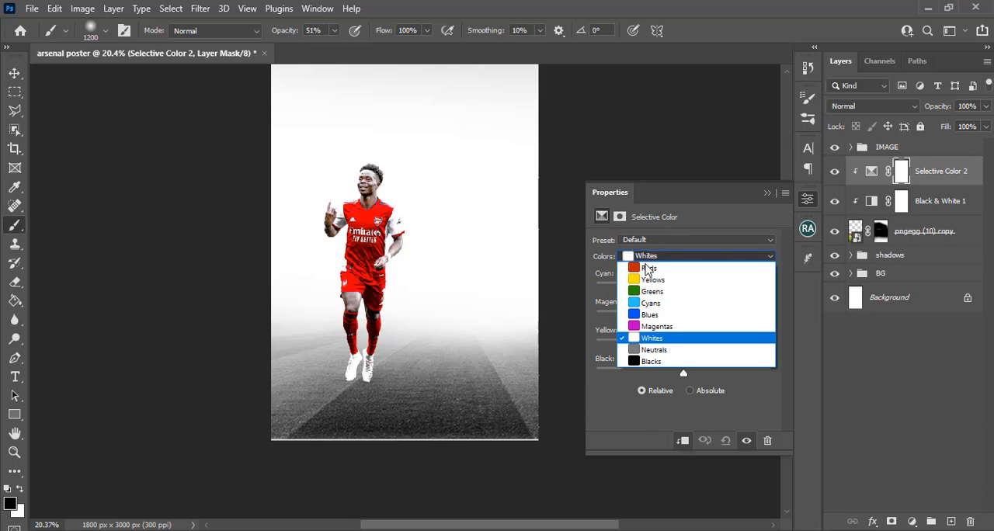
{"action": "left_click", "coordinate": [655, 355]}
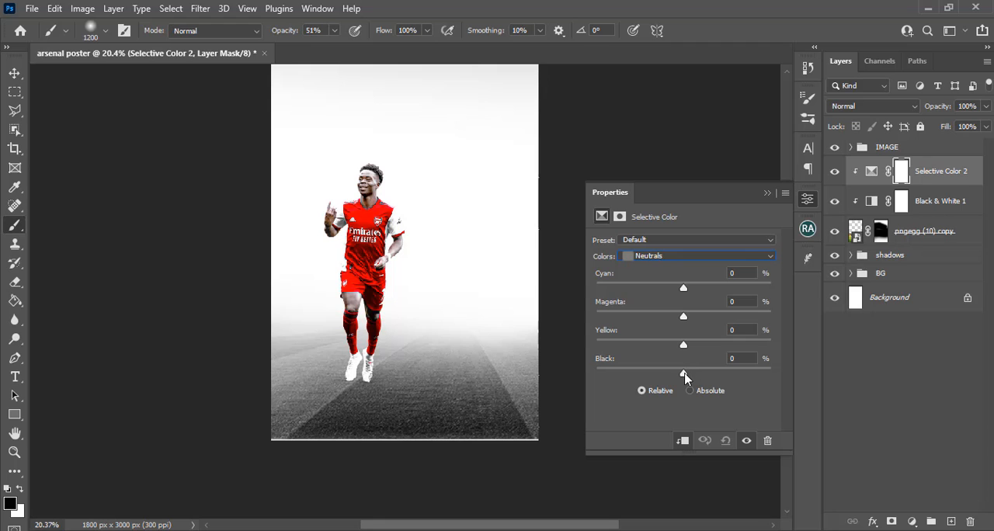
{"action": "left_click_drag", "start_coordinate": [684, 377], "coordinate": [622, 383]}
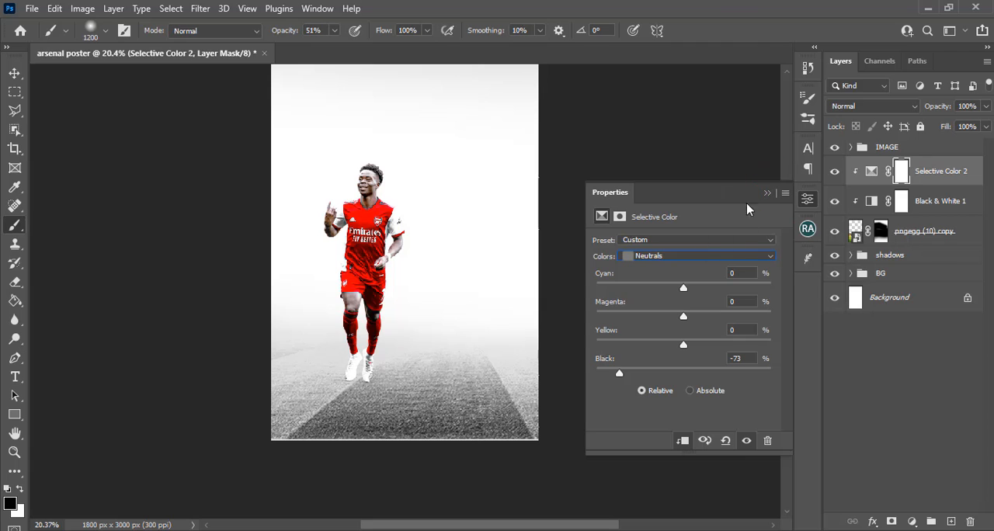
{"action": "left_click", "coordinate": [767, 194]}
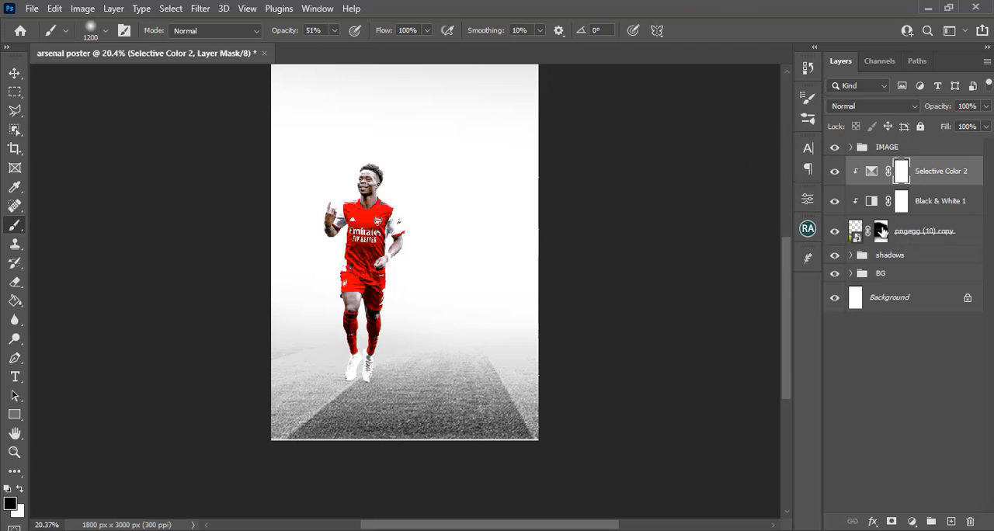
Partly restore the stands and pitch by painting white on the stadium layer's mask with the 1200 px brush at 51% opacity
{"action": "left_click", "coordinate": [882, 232]}
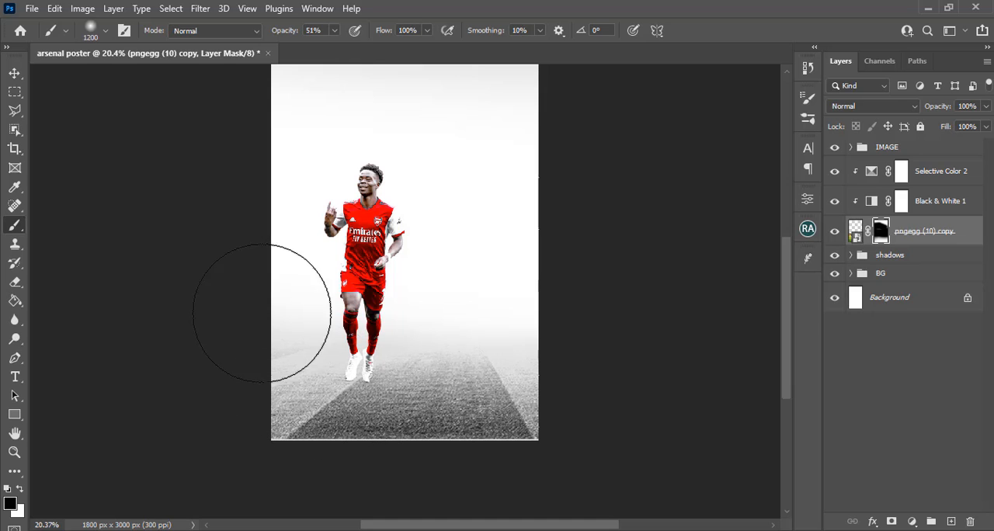
{"action": "left_click", "coordinate": [20, 489]}
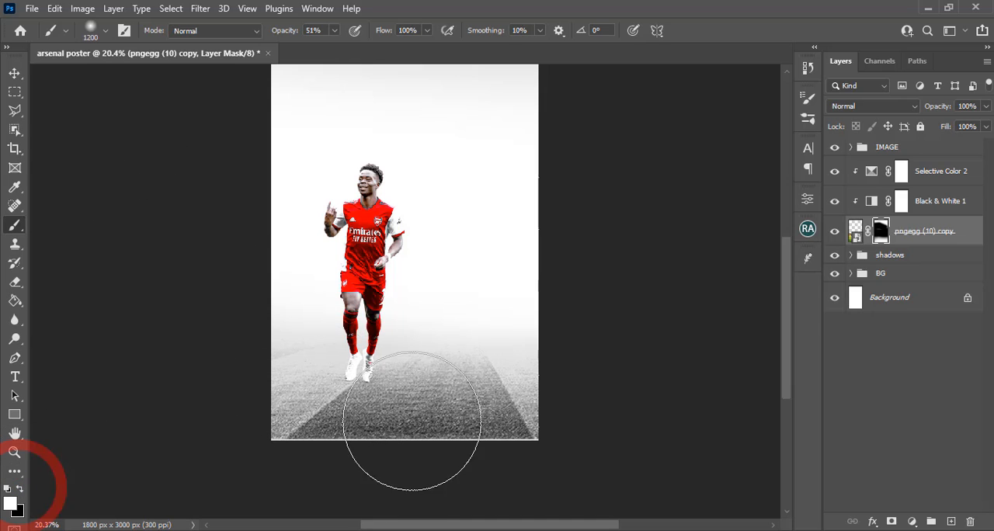
{"action": "left_click_drag", "start_coordinate": [492, 384], "coordinate": [208, 382]}
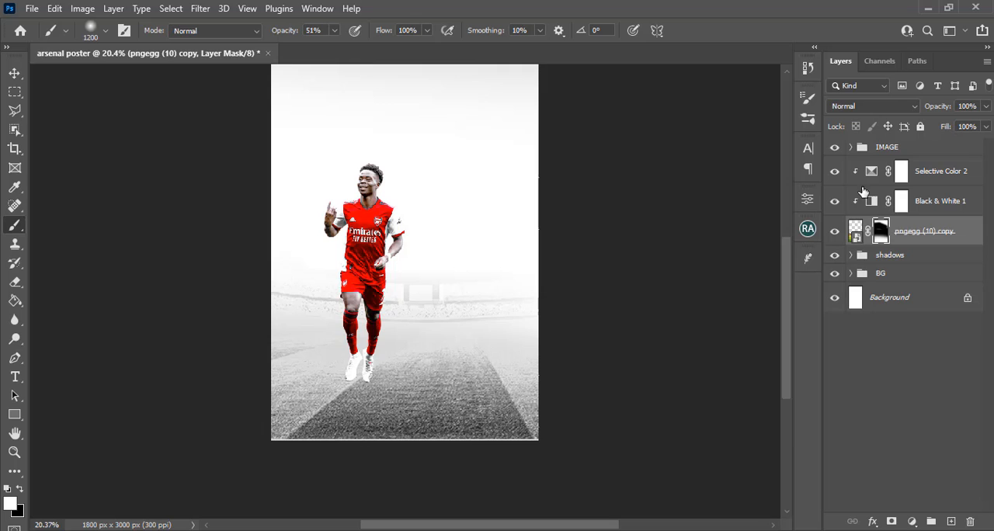
Group the stadium image with its two clipped adjustments and name the group GRASS
{"action": "left_click", "coordinate": [933, 171], "text": "shift"}
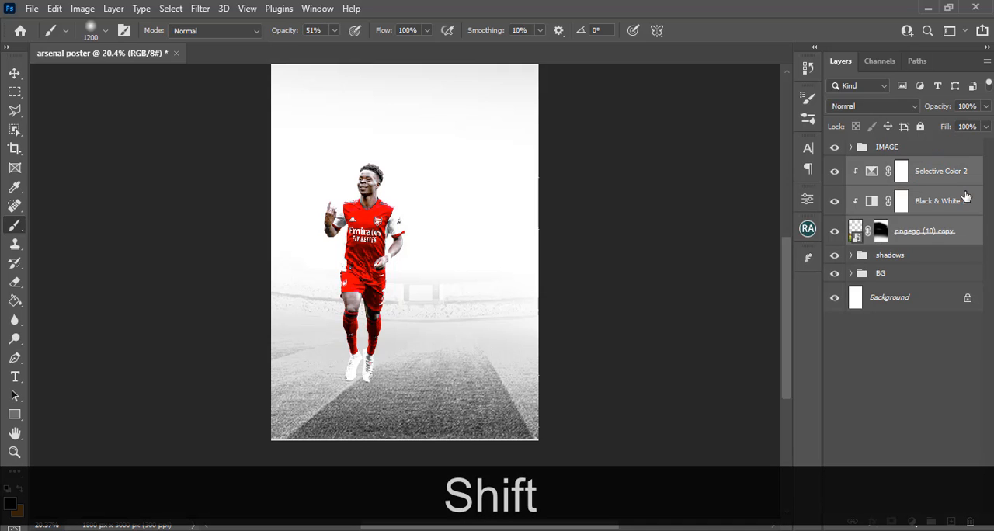
{"action": "key", "text": "ctrl+g"}
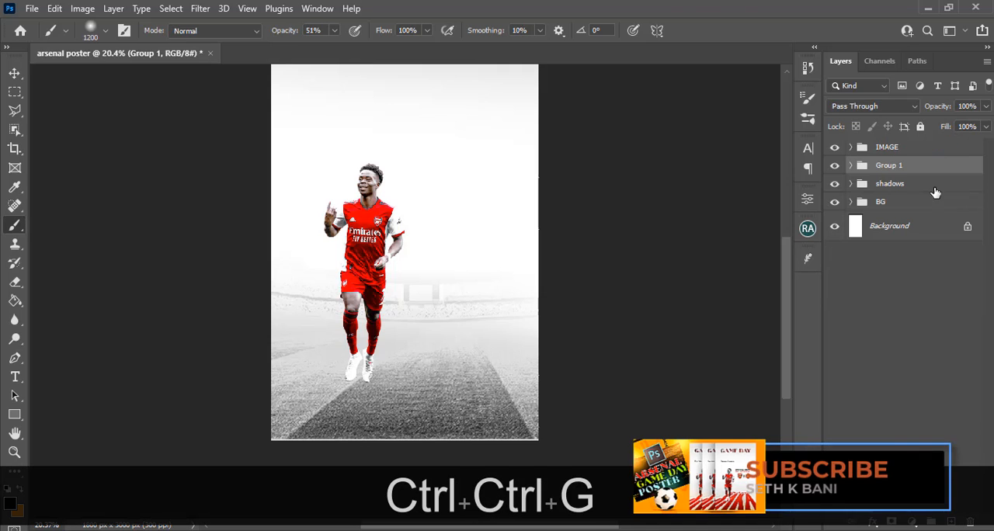
{"action": "double_click", "coordinate": [892, 168]}
{"action": "key", "text": "Caps_Lock"}
{"action": "type", "text": "GRASS"}
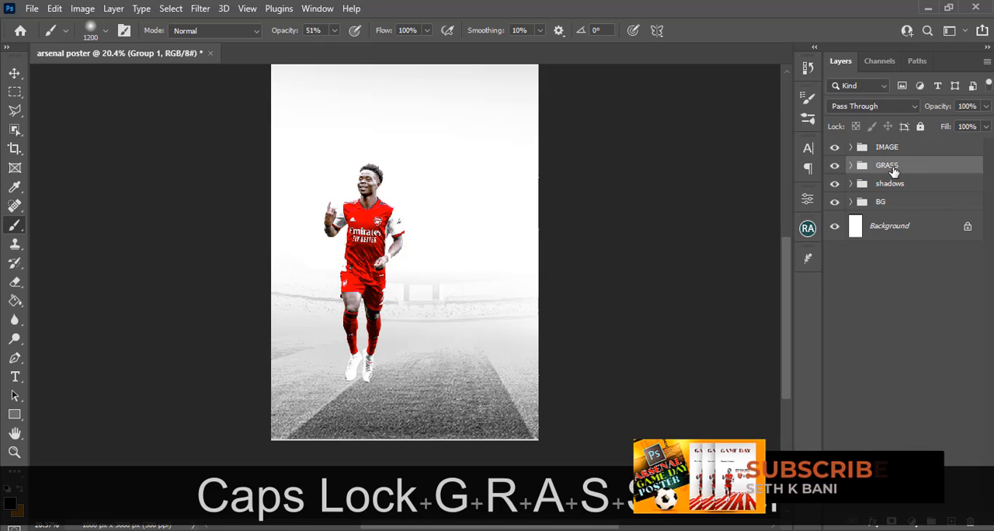
{"action": "key", "text": "Return"}
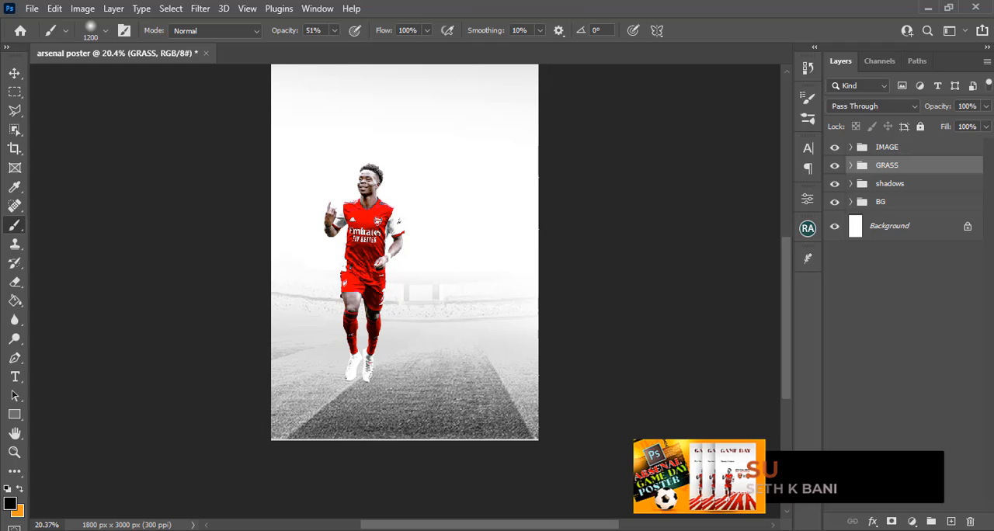
Bring the Arsenal badge pngwing.com (3) from the SPORTS folder into the poster, directly above the GRASS group
{"action": "left_click", "coordinate": [340, 530]}
{"action": "left_click_drag", "start_coordinate": [558, 174], "coordinate": [546, 386]}
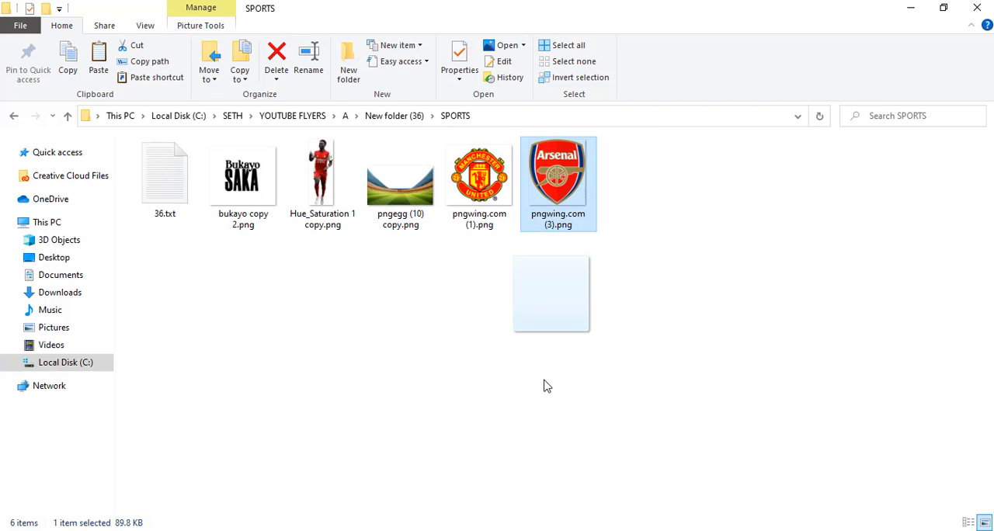
{"action": "left_click_drag", "start_coordinate": [551, 333], "coordinate": [447, 372]}
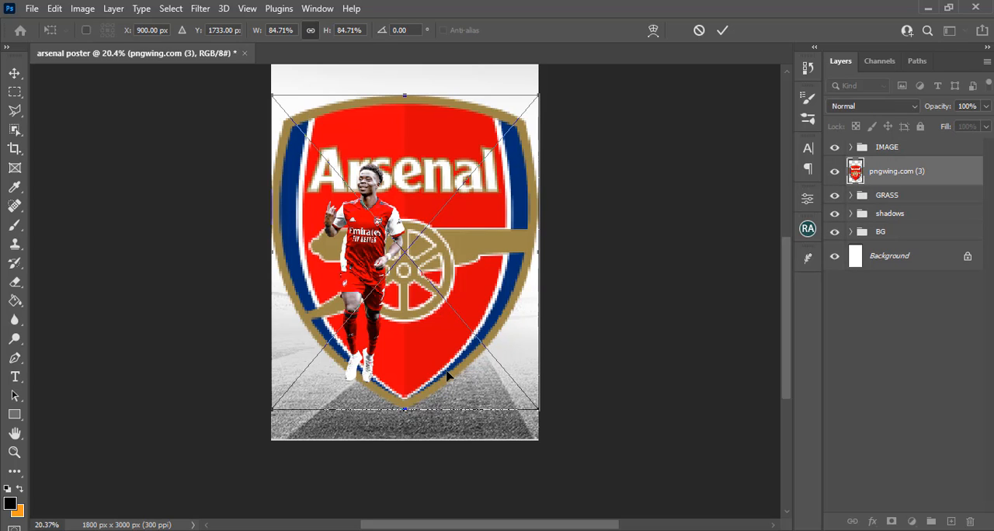
Show the guides, scale the Arsenal badge proportionally to about 11% and place it just right of the player's torso
{"action": "key", "text": "ctrl+h"}
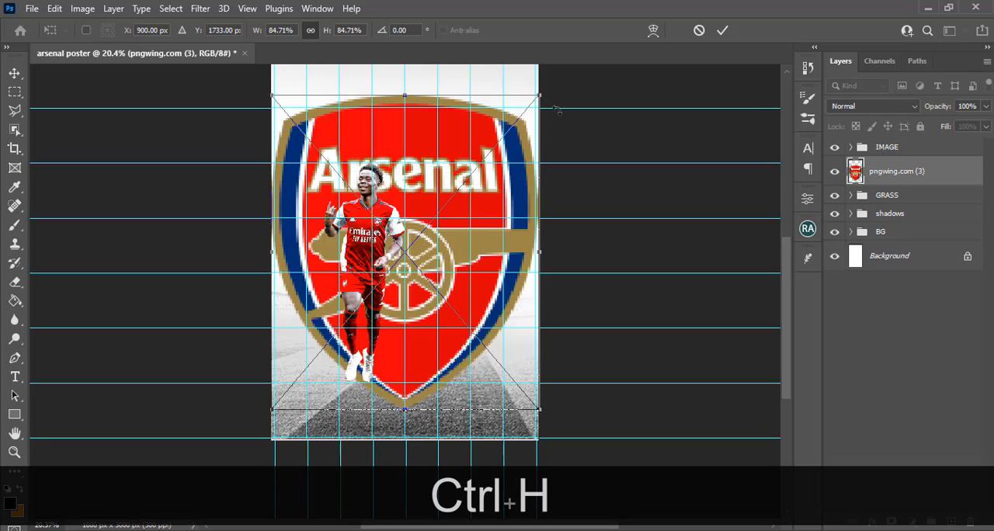
{"action": "left_click_drag", "start_coordinate": [541, 95], "coordinate": [410, 221]}
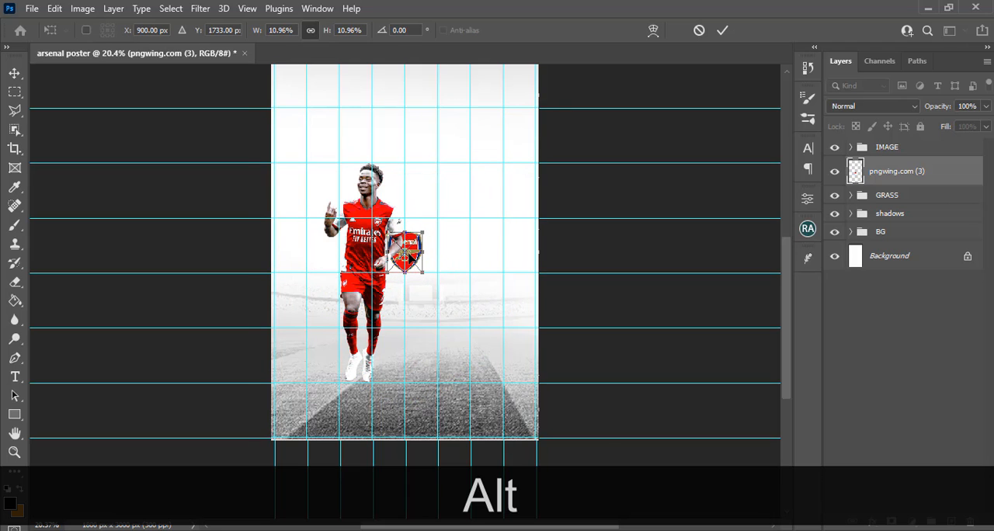
{"action": "left_click_drag", "start_coordinate": [416, 255], "coordinate": [441, 249]}
{"action": "key", "text": "Return"}
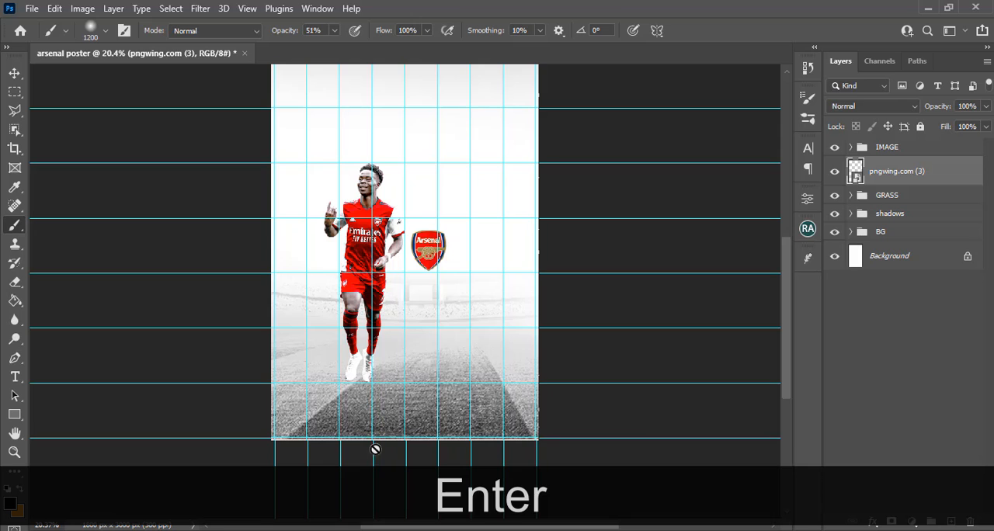
Place the Manchester United badge pngwing.com (1) above the Arsenal badge layer, scaled to about 14% and positioned right beside the Arsenal badge
{"action": "key", "text": "alt+Tab"}
{"action": "left_click_drag", "start_coordinate": [497, 183], "coordinate": [498, 354]}
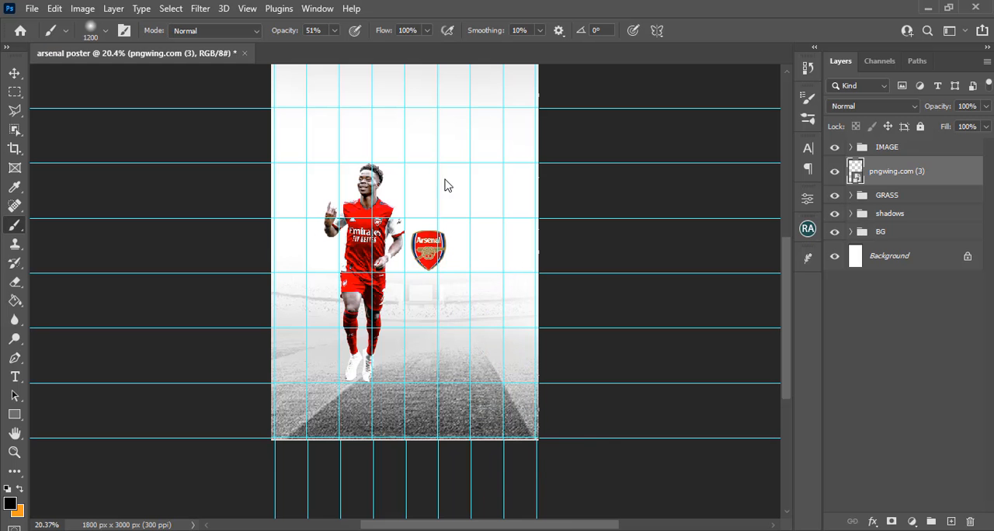
{"action": "left_click_drag", "start_coordinate": [541, 136], "coordinate": [468, 245]}
{"action": "key", "text": "Down"}
{"action": "key", "text": "Down"}
{"action": "key", "text": "Down"}
{"action": "key", "text": "Down"}
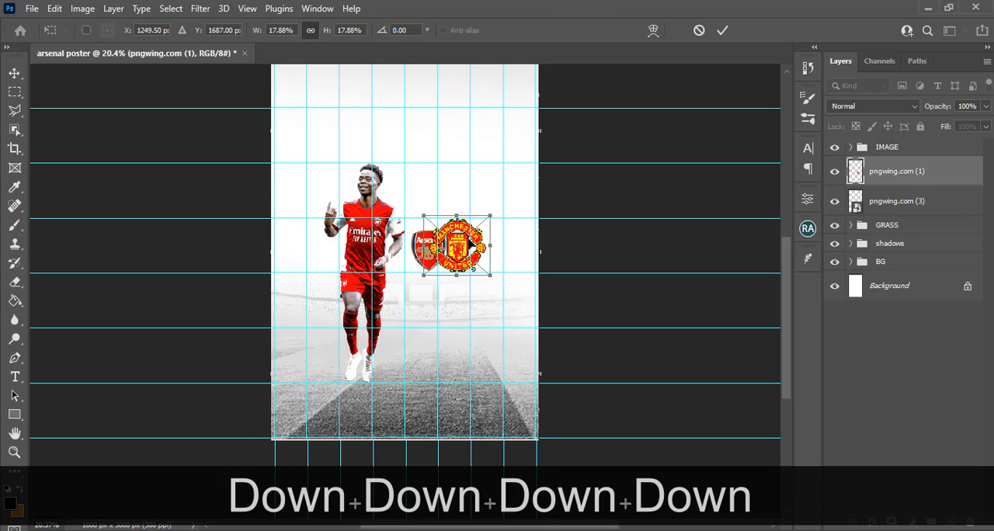
{"action": "left_click_drag", "start_coordinate": [422, 214], "coordinate": [439, 226]}
{"action": "key", "text": "Return"}
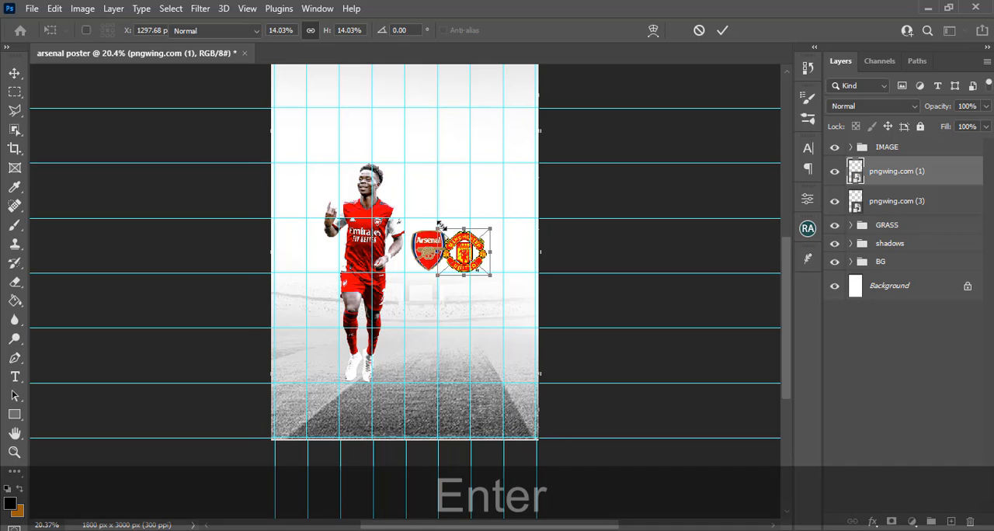
{"action": "key", "text": "Return"}
Nudge the Manchester United badge right and slightly up, leaving a clear gap beside the Arsenal badge
{"action": "key", "text": "shift+Right"}
{"action": "key", "text": "shift+Right"}
{"action": "key", "text": "shift+Right"}
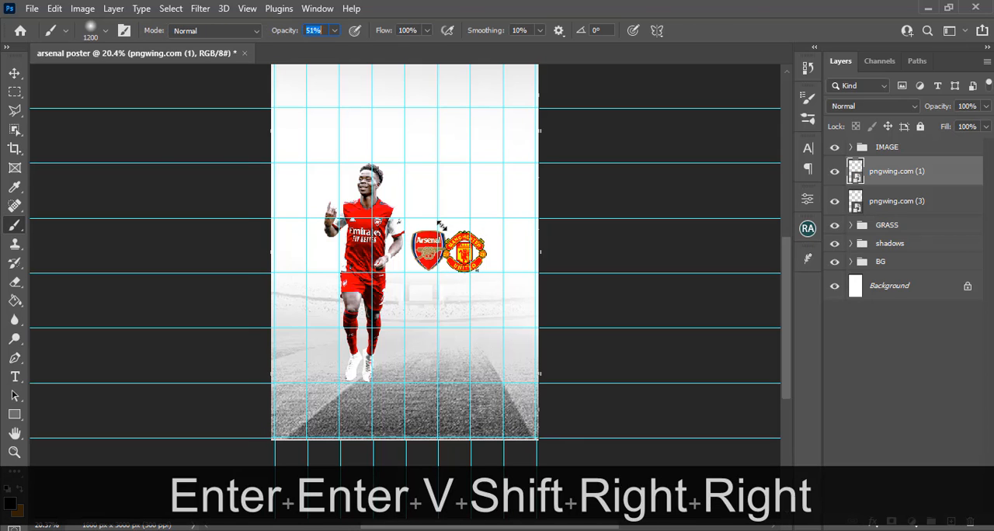
{"action": "key", "text": "v"}
{"action": "key", "text": "shift+Right"}
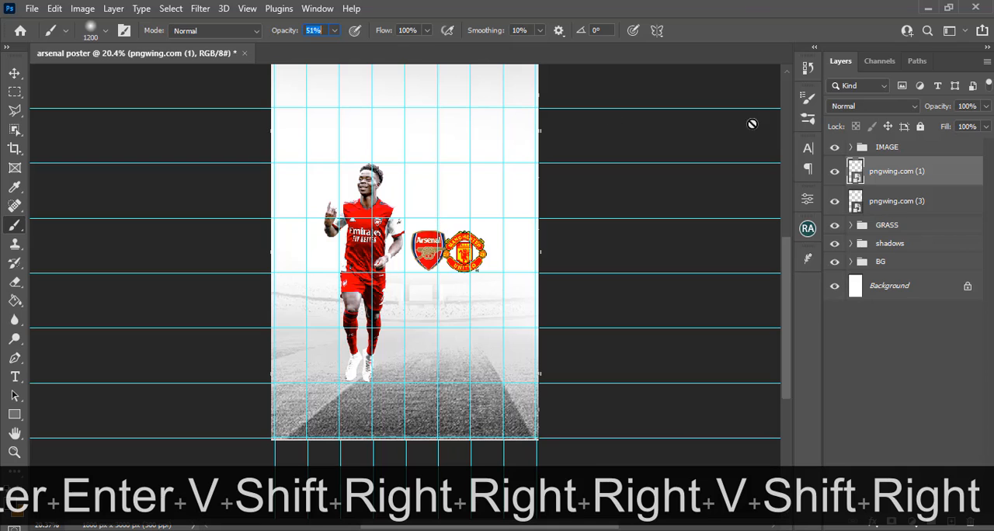
{"action": "left_click", "coordinate": [901, 174]}
{"action": "left_click", "coordinate": [15, 73]}
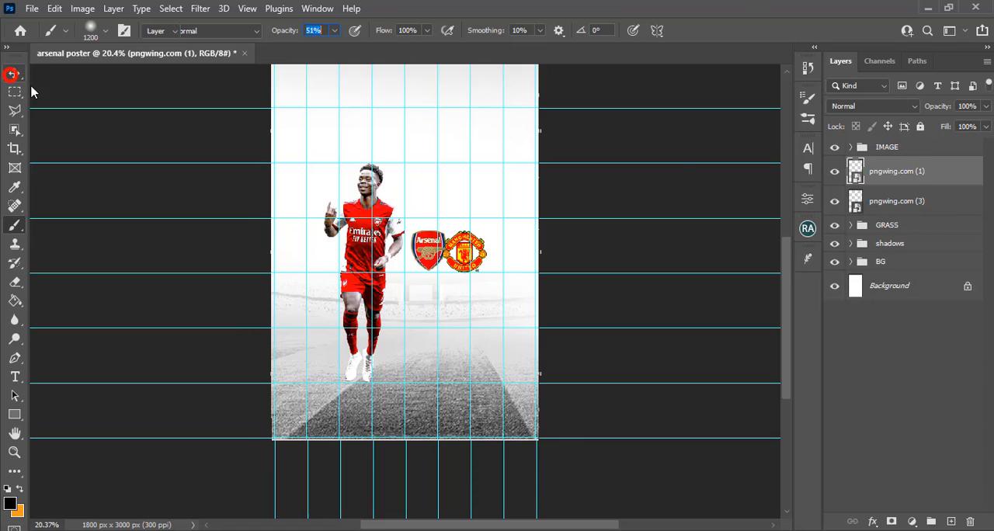
{"action": "key", "text": "shift+Right"}
{"action": "key", "text": "shift+Right"}
{"action": "key", "text": "shift+Right"}
{"action": "key", "text": "shift+Right"}
{"action": "key", "text": "shift+Right"}
{"action": "key", "text": "shift+Right"}
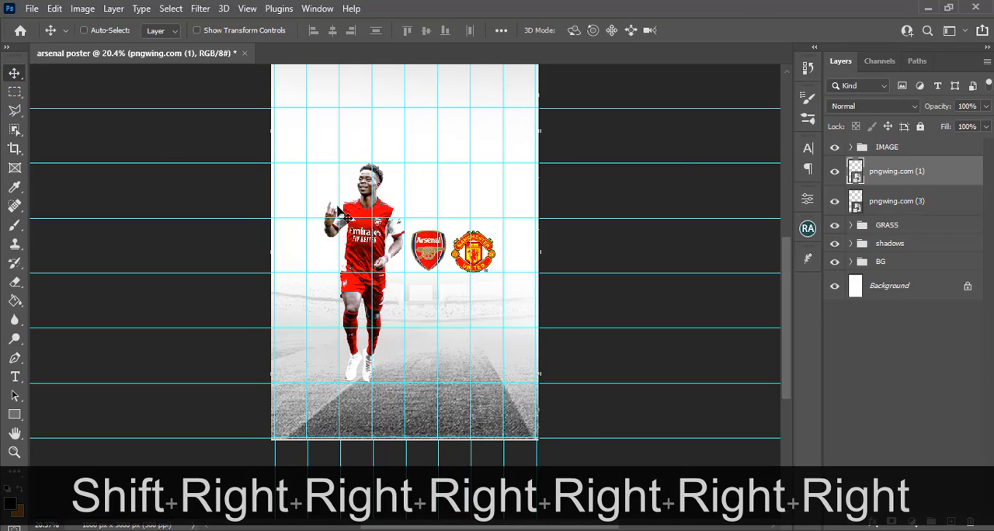
{"action": "key", "text": "Up"}
{"action": "key", "text": "Up"}
{"action": "key", "text": "Up"}
{"action": "key", "text": "shift+Right"}
{"action": "key", "text": "shift+Right"}
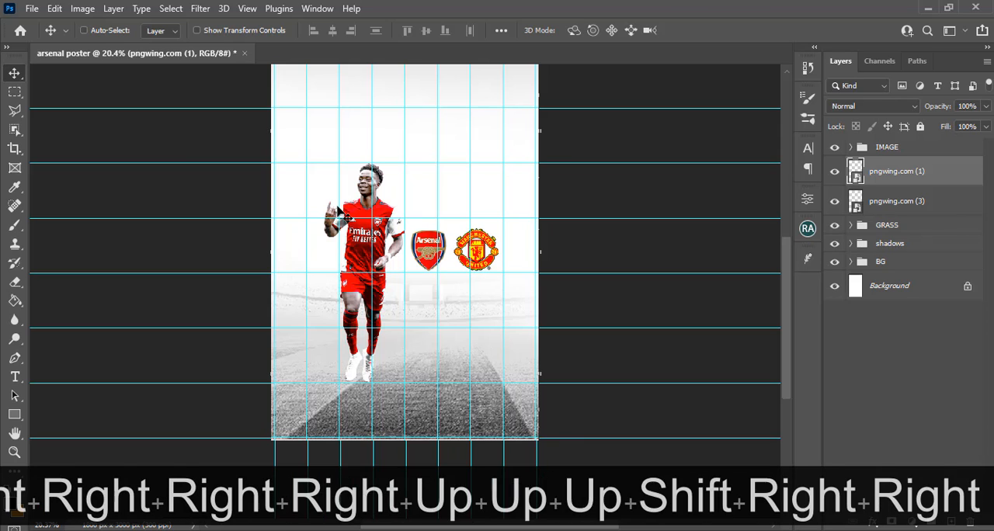
{"action": "key", "text": "shift+Right"}
{"action": "key", "text": "shift+Right"}
{"action": "key", "text": "shift+Right"}
{"action": "key", "text": "shift+Right"}
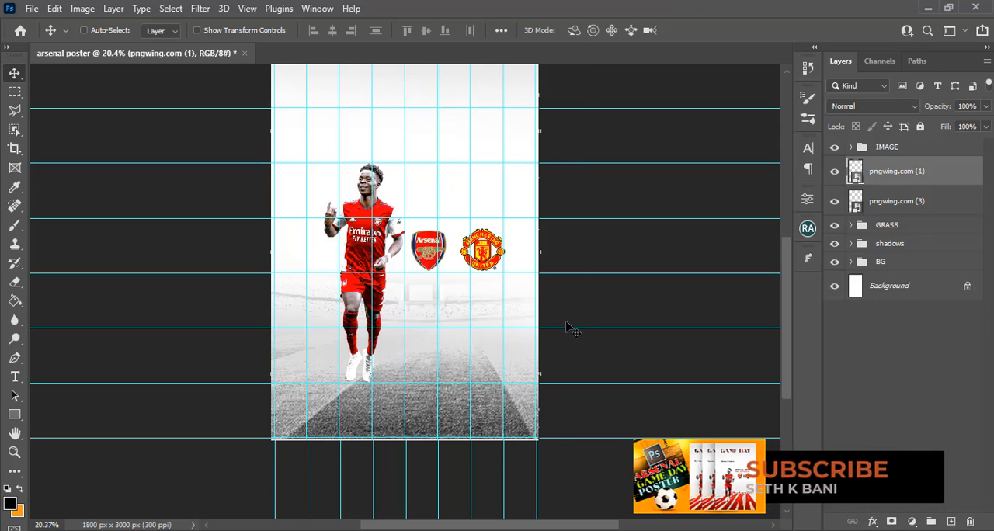
Scale the Arsenal and Manchester United badges together to about 82% and shift the pair slightly left
{"action": "key", "text": "ctrl+t"}
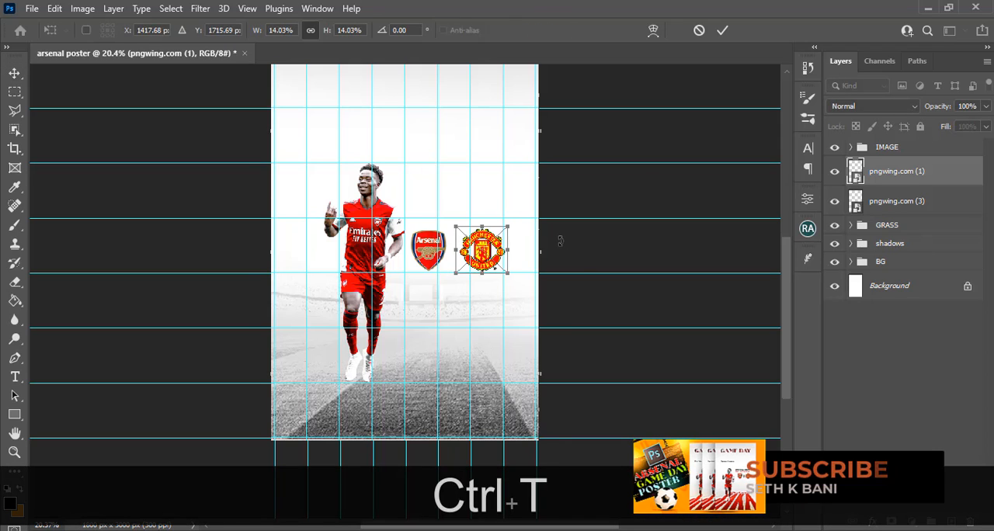
{"action": "key", "text": "Return"}
{"action": "left_click", "coordinate": [892, 202], "text": "ctrl"}
{"action": "key", "text": "ctrl+t"}
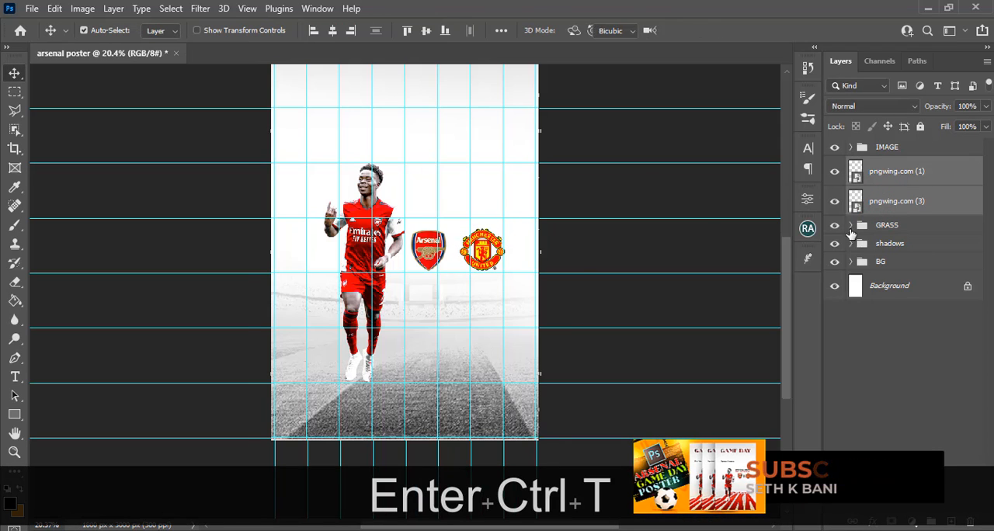
{"action": "left_click_drag", "start_coordinate": [411, 229], "coordinate": [426, 236]}
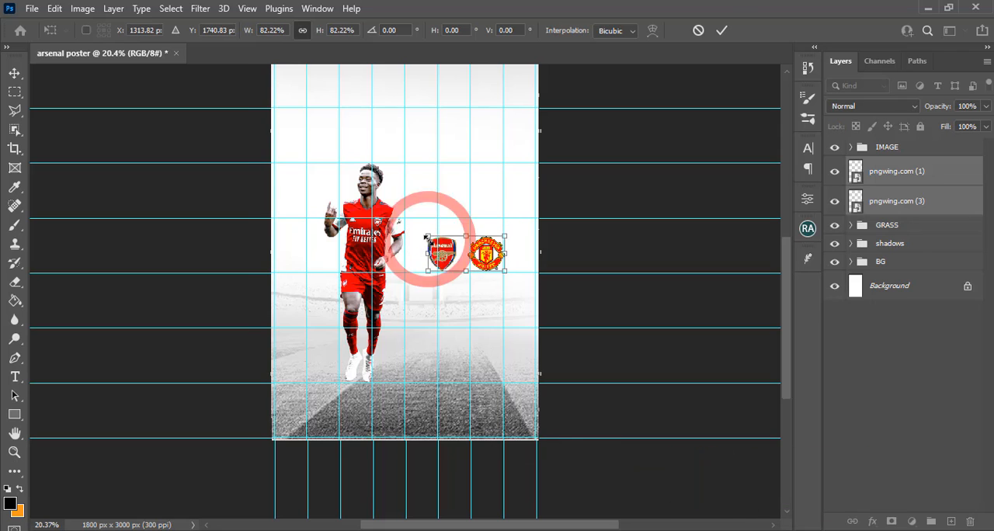
{"action": "key", "text": "Left"}
{"action": "key", "text": "Left"}
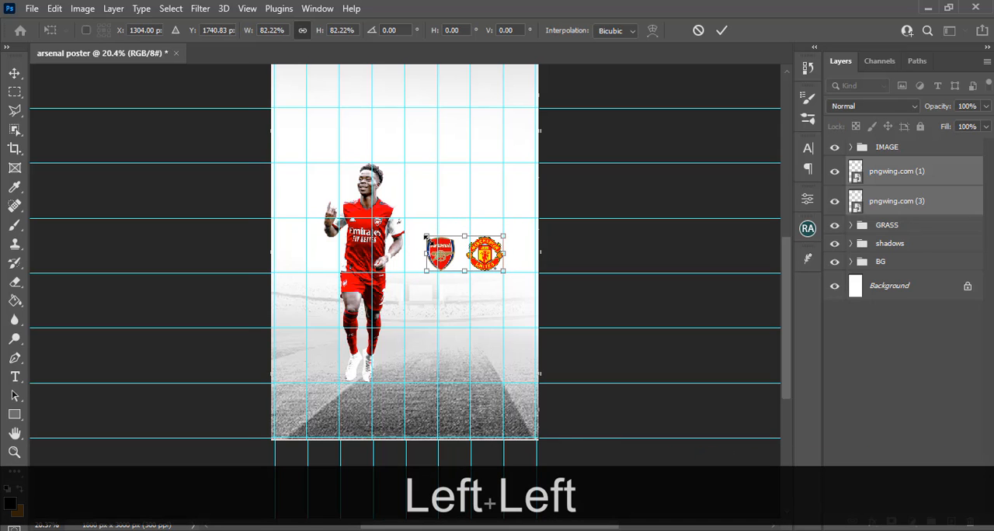
{"action": "key", "text": "shift"}
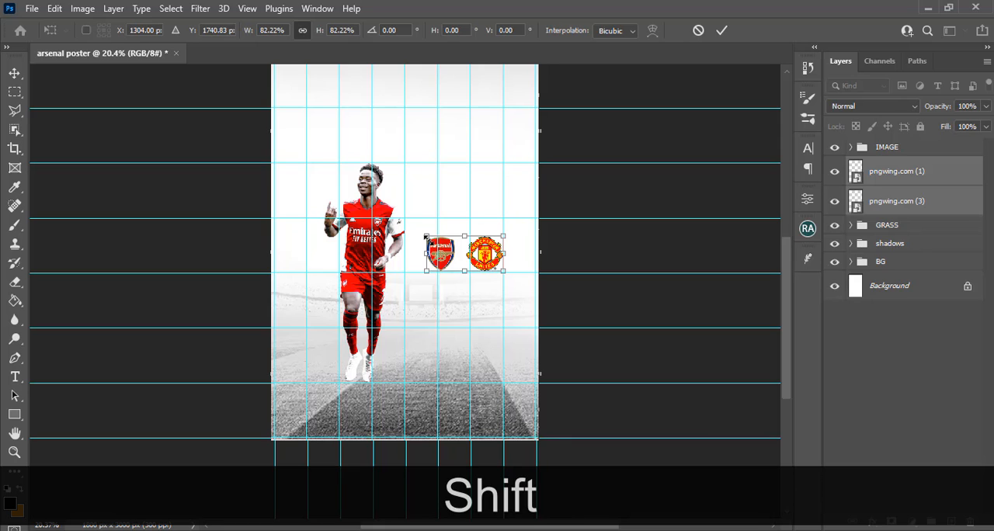
{"action": "key", "text": "Return"}
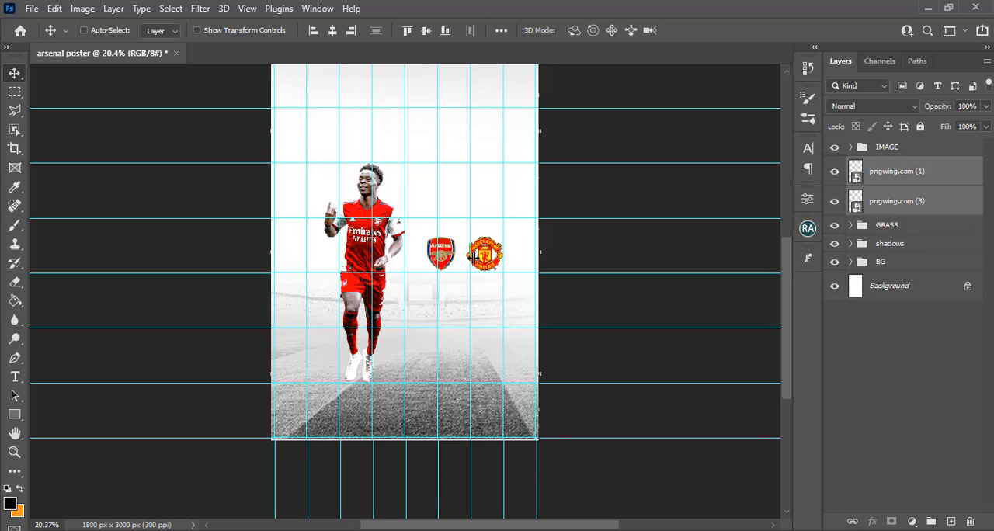
Move only the Arsenal badge left, close to the player's arm, to widen the gap between the badges
{"action": "left_click", "coordinate": [887, 210]}
{"action": "key", "text": "v"}
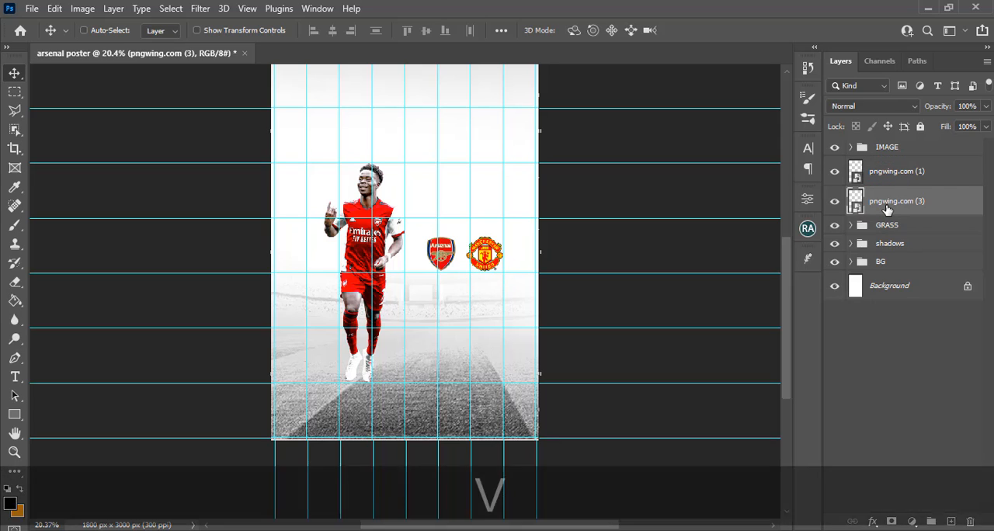
{"action": "key", "text": "shift+Left"}
{"action": "key", "text": "shift+Left"}
{"action": "key", "text": "shift+Left"}
{"action": "key", "text": "shift+Left"}
{"action": "key", "text": "shift+Left"}
{"action": "key", "text": "shift+Left"}
{"action": "key", "text": "shift+Left"}
{"action": "key", "text": "shift+Left"}
{"action": "key", "text": "shift+Left"}
{"action": "key", "text": "shift+Left"}
{"action": "key", "text": "shift+Left"}
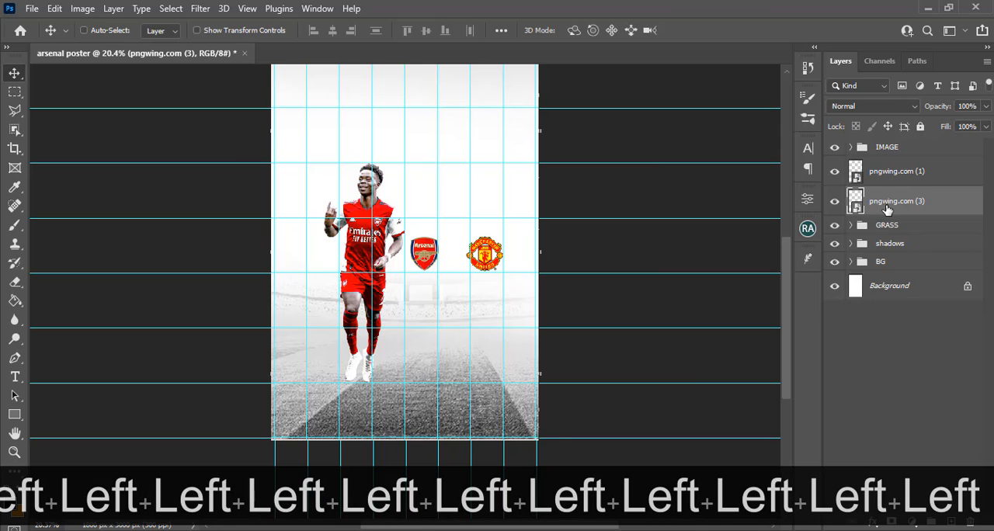
Add a text layer with the letter V above the badges and colour it black (000000)
{"action": "key", "text": "t"}
{"action": "left_click", "coordinate": [423, 162]}
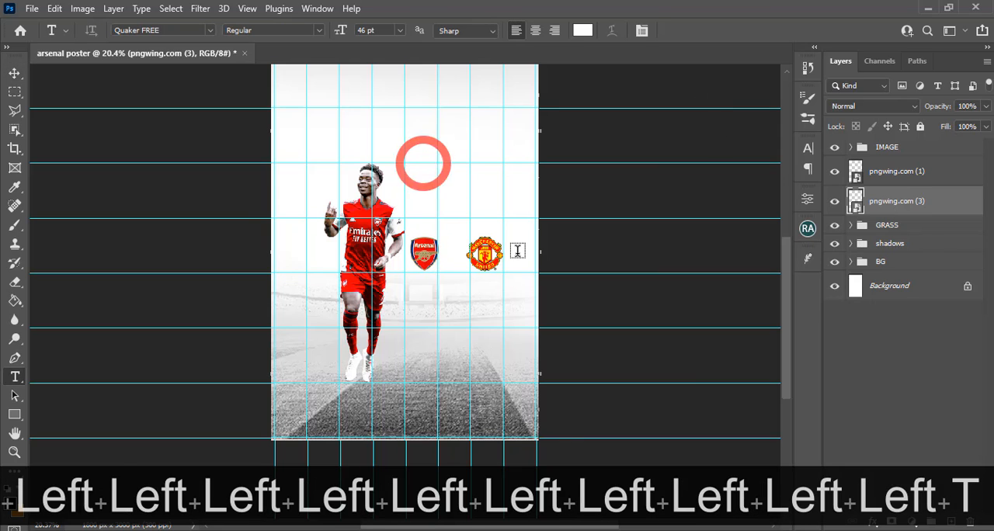
{"action": "type", "text": "v"}
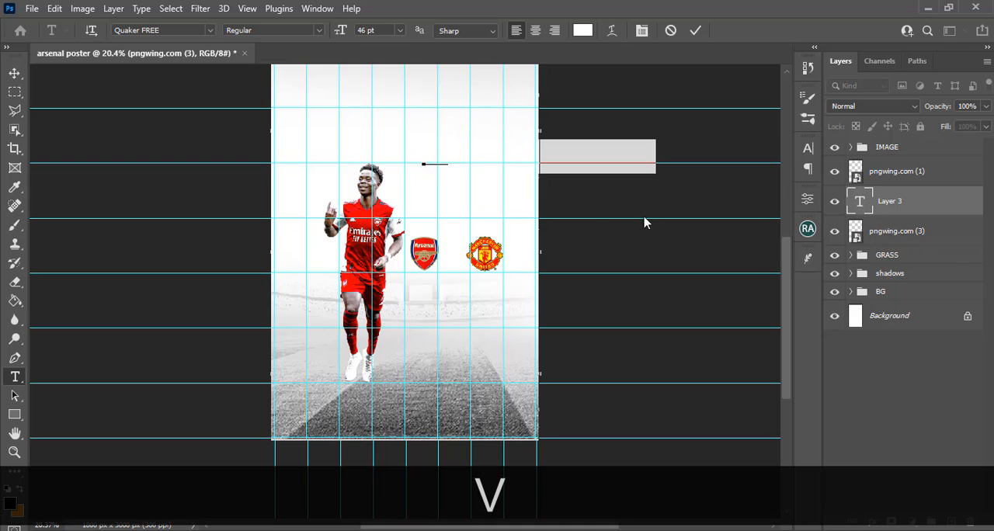
{"action": "left_click", "coordinate": [869, 202]}
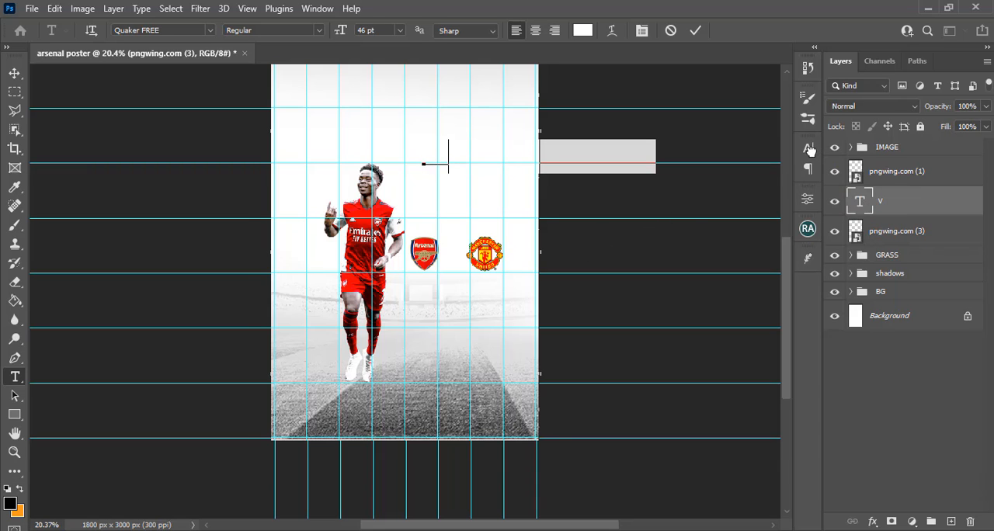
{"action": "left_click", "coordinate": [808, 147]}
{"action": "left_click", "coordinate": [757, 232]}
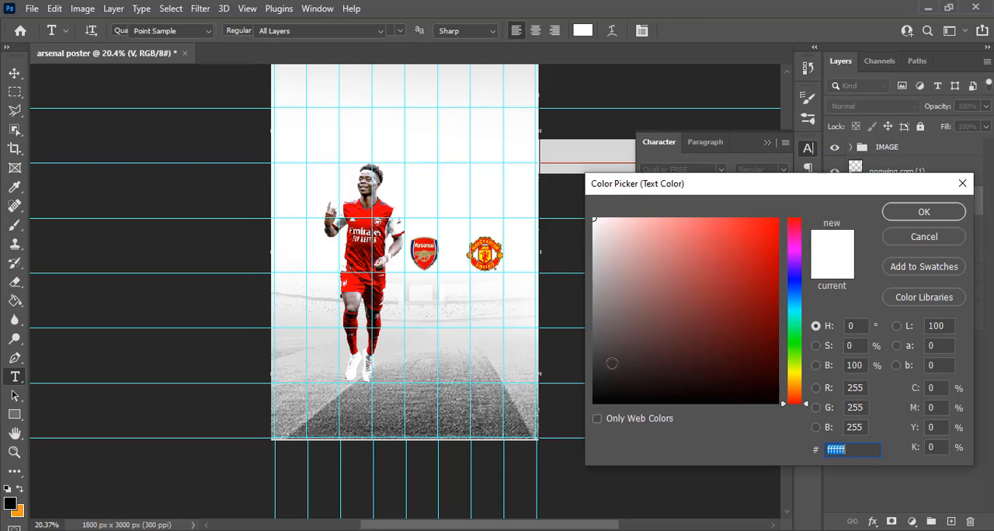
{"action": "type", "text": "000000"}
{"action": "left_click", "coordinate": [926, 212]}
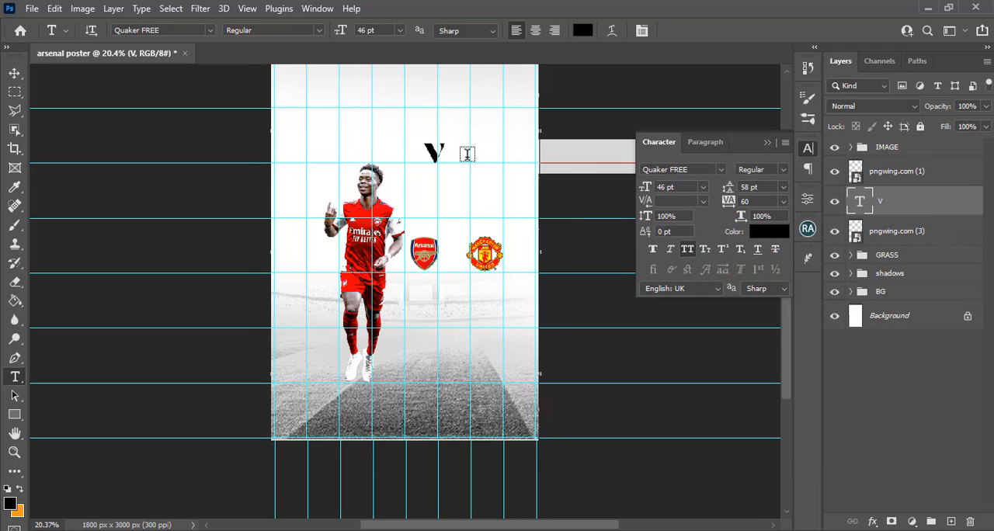
Place the V between the two badges, scaled to about 74%, and hide the guides
{"action": "left_click", "coordinate": [14, 72]}
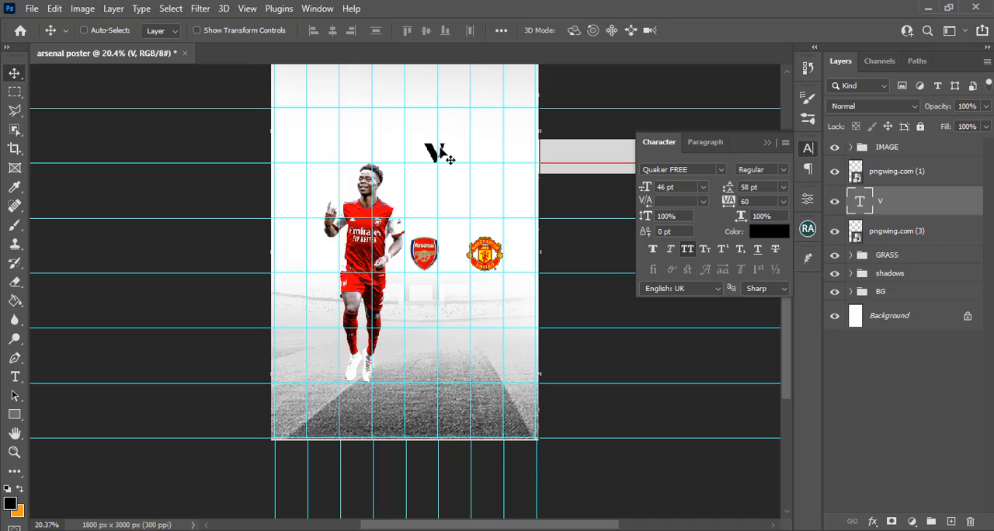
{"action": "left_click_drag", "start_coordinate": [441, 169], "coordinate": [461, 250]}
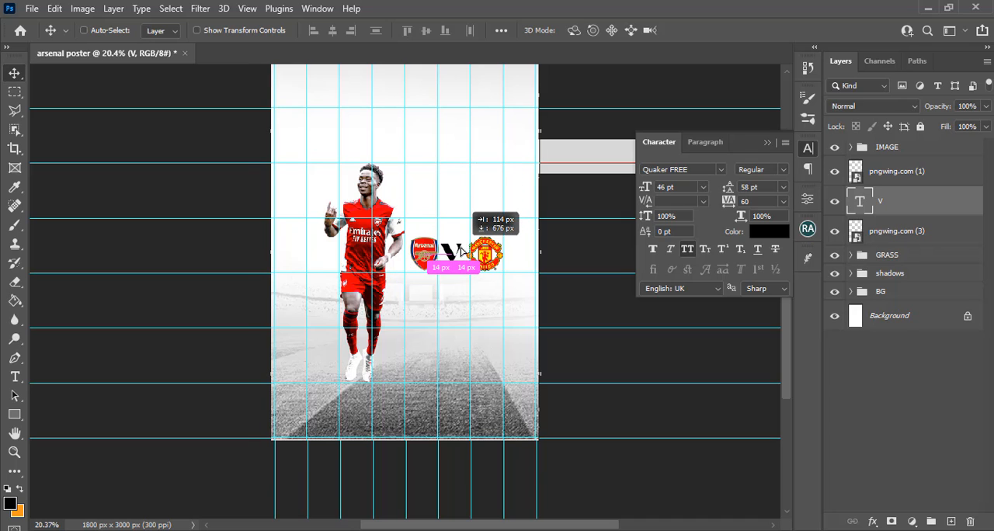
{"action": "key", "text": "ctrl+t"}
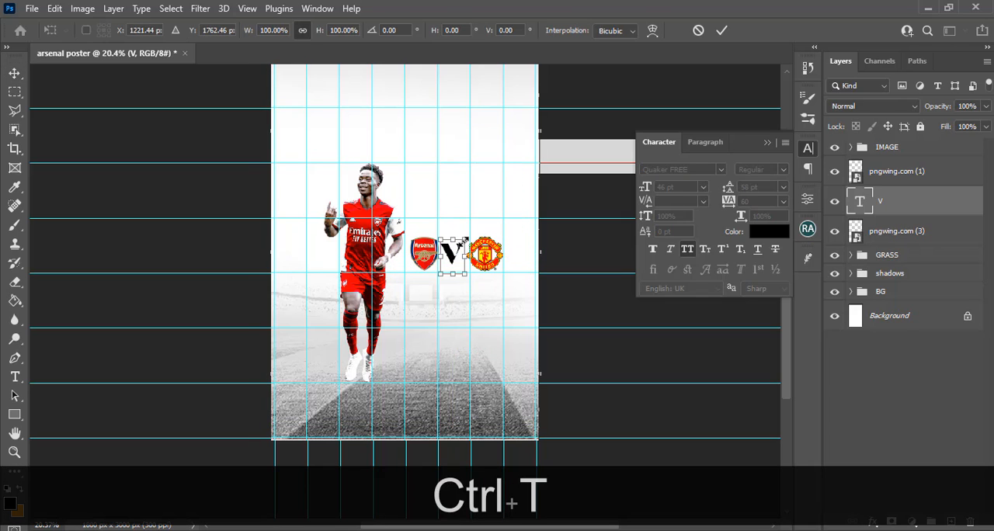
{"action": "left_click_drag", "start_coordinate": [466, 239], "coordinate": [463, 243]}
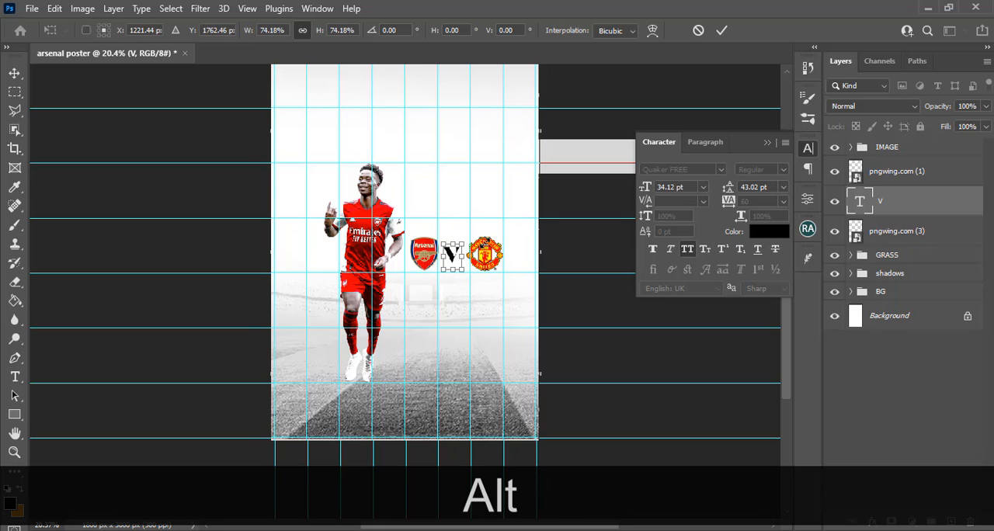
{"action": "key", "text": "v"}
{"action": "key", "text": "shift+Right"}
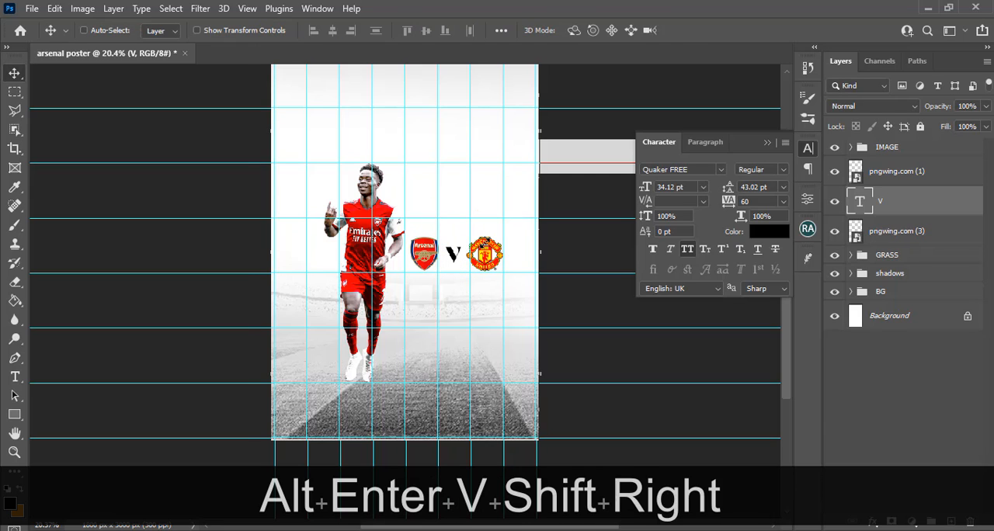
{"action": "key", "text": "ctrl+h"}
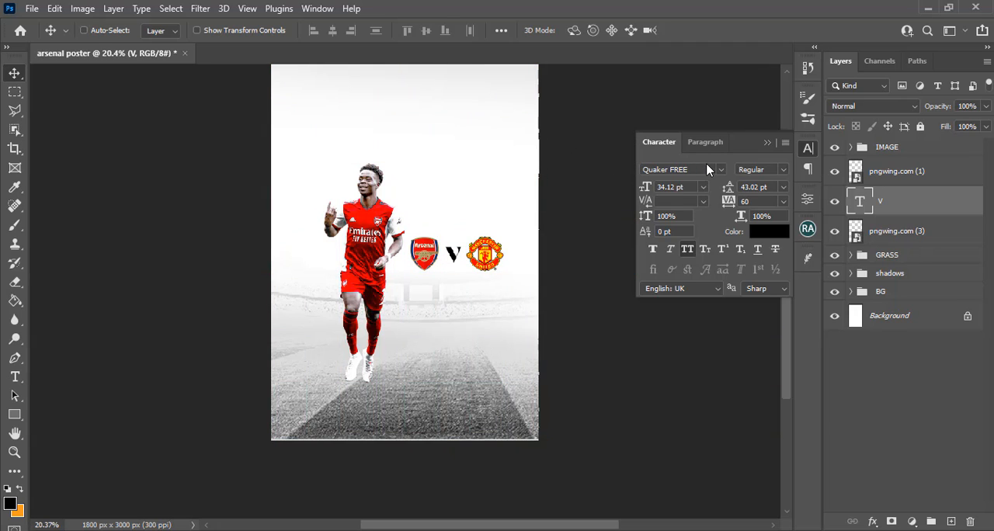
Change the font of the V to Morganite ExtraBold and apply faux bold
{"action": "left_click", "coordinate": [702, 169]}
{"action": "type", "text": "MO"}
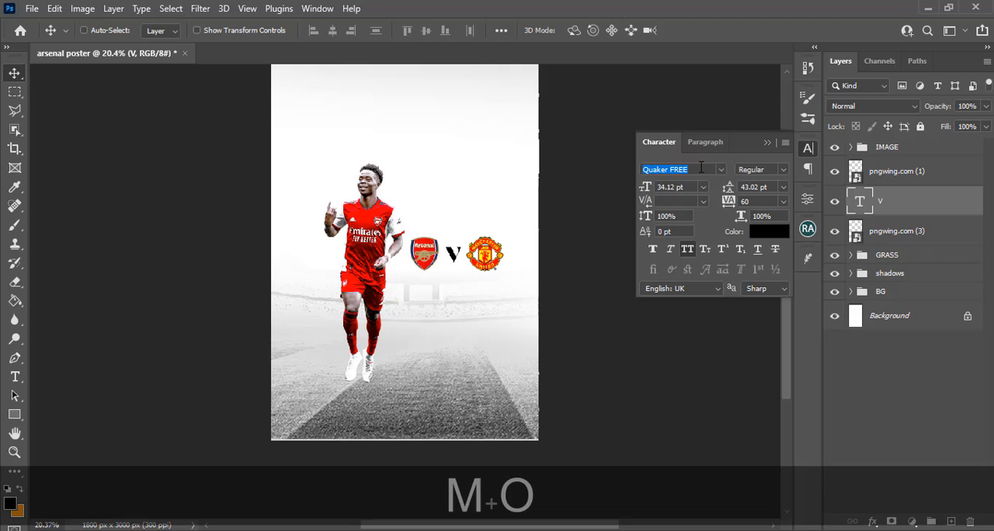
{"action": "type", "text": "RGAN"}
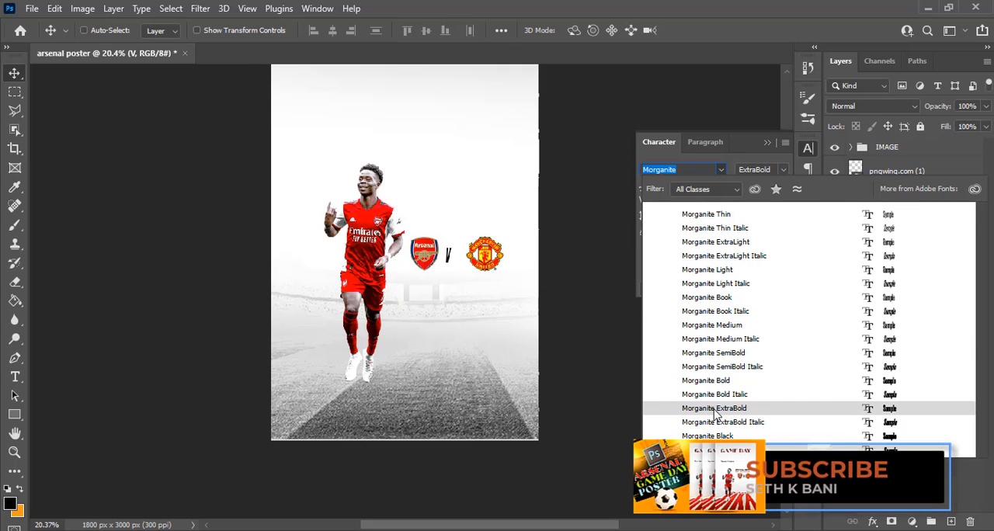
{"action": "left_click", "coordinate": [716, 410]}
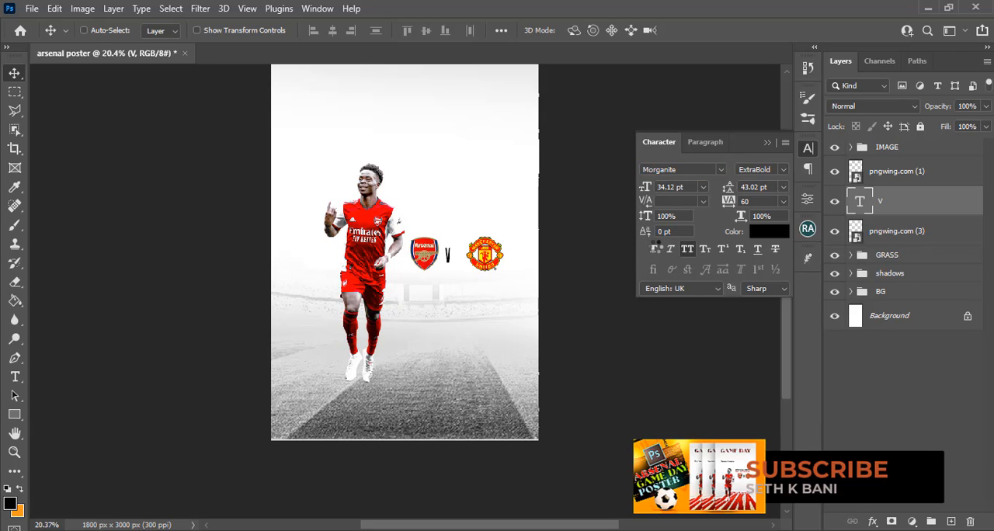
{"action": "left_click", "coordinate": [654, 250]}
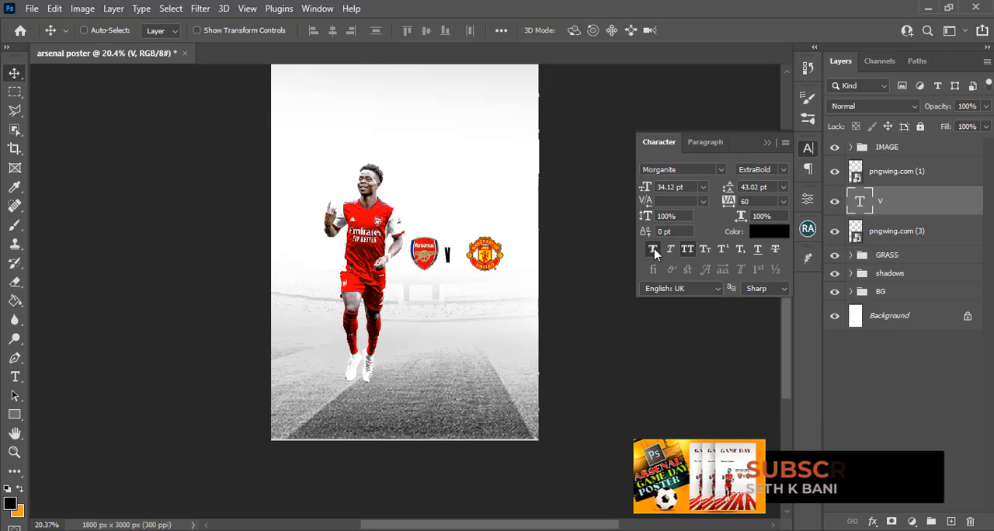
Set the V's font size to 40 pt and nudge it right to centre it between the badges
{"action": "left_click", "coordinate": [675, 187]}
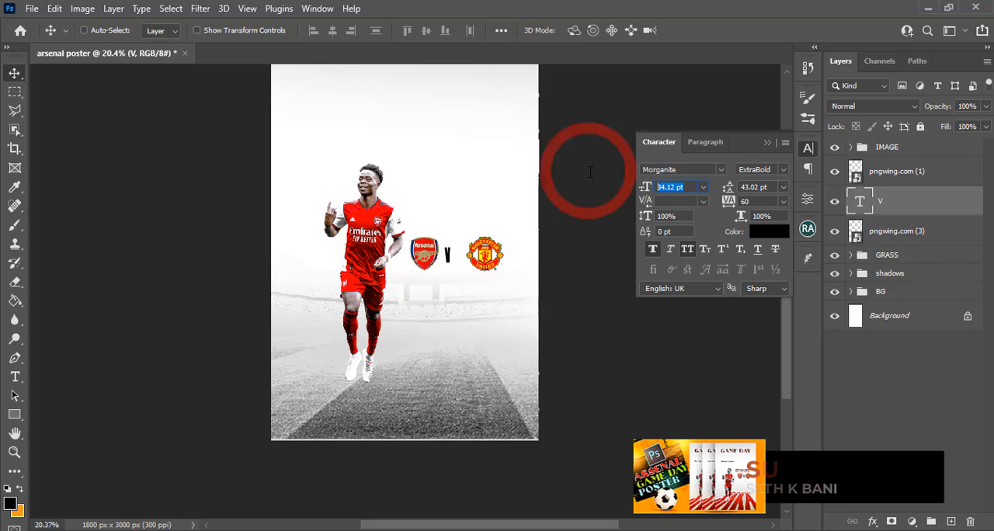
{"action": "type", "text": "40"}
{"action": "key", "text": "Return"}
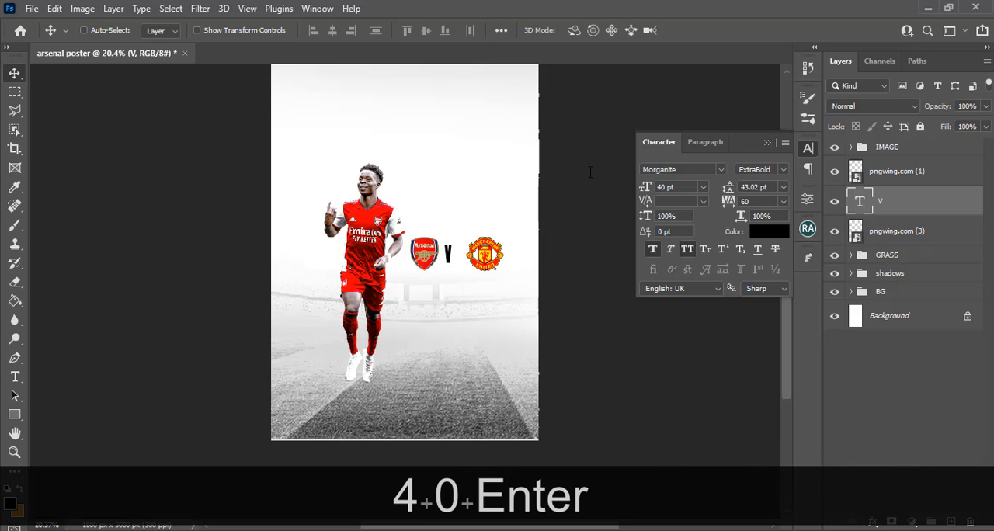
{"action": "key", "text": "v"}
{"action": "key", "text": "shift+Right"}
{"action": "key", "text": "shift+Right"}
{"action": "key", "text": "shift+Right"}
{"action": "key", "text": "shift+Right"}
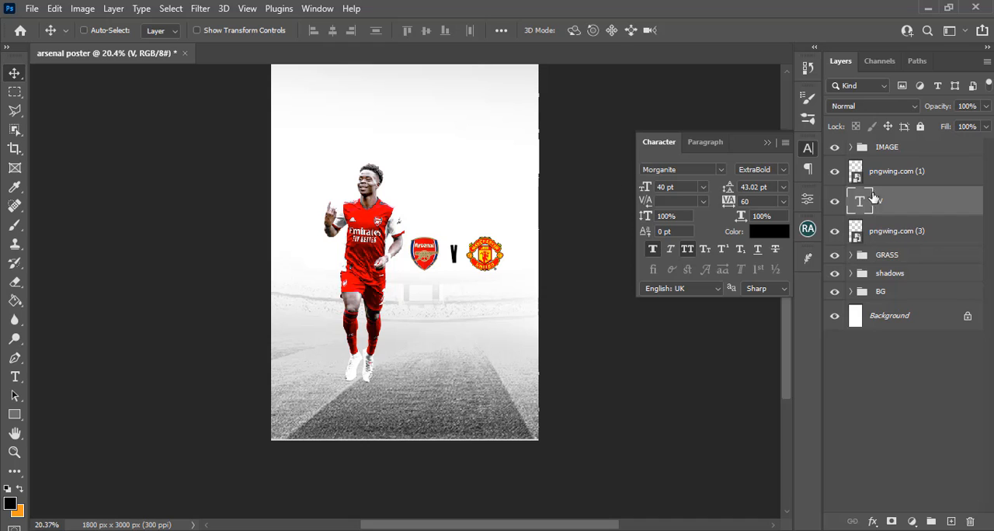
Group both badge layers with the V text layer and name the group LOGOS
{"action": "left_click", "coordinate": [891, 172], "text": "shift"}
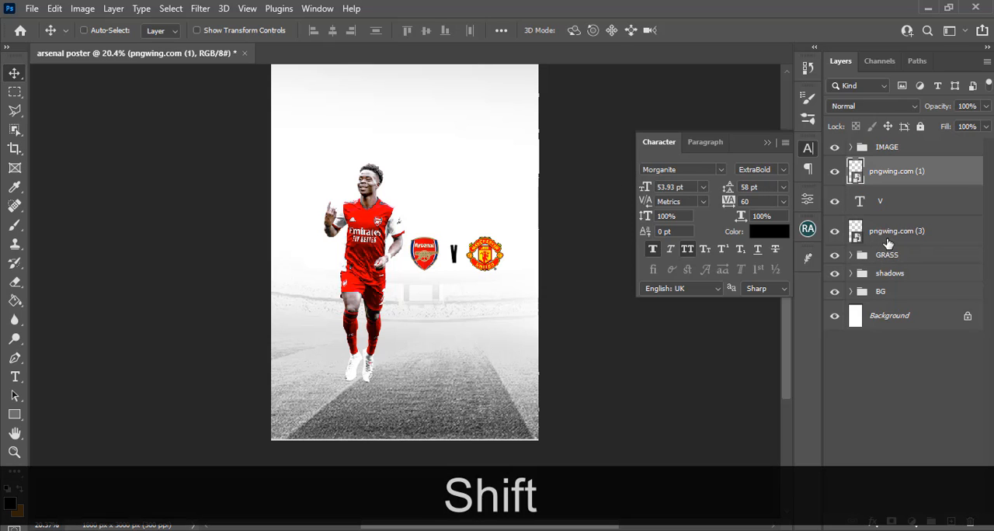
{"action": "left_click", "coordinate": [888, 233], "text": "shift"}
{"action": "key", "text": "ctrl+shift+g"}
{"action": "double_click", "coordinate": [891, 165]}
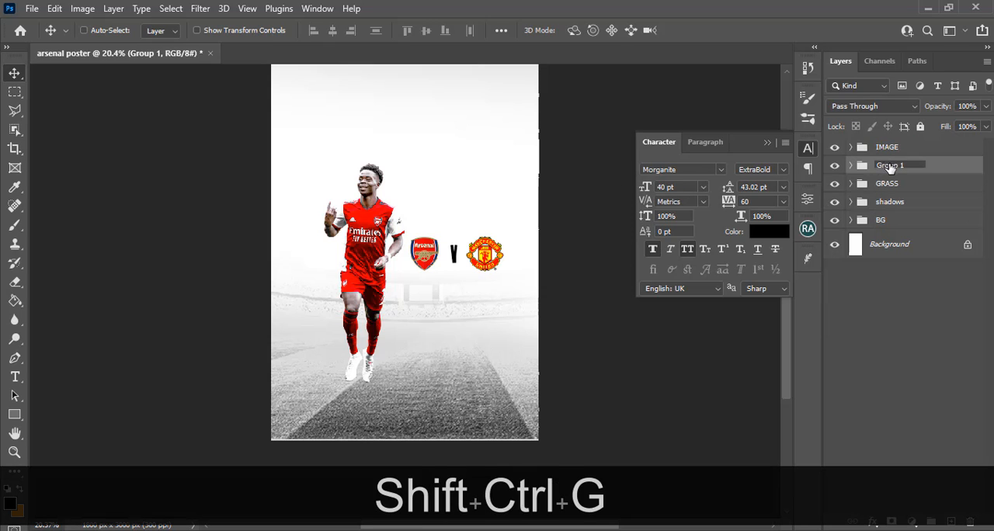
{"action": "type", "text": "LOGOS"}
{"action": "key", "text": "Return"}
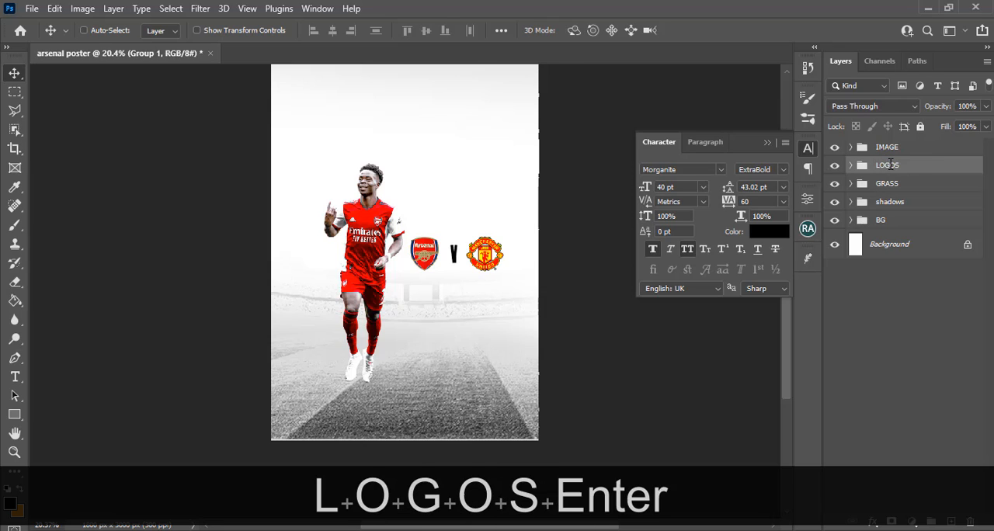
Add a text layer beside the player reading Sat Jul.22-22:00, copied from the Notepad file 36.txt
{"action": "key", "text": "ctrl"}
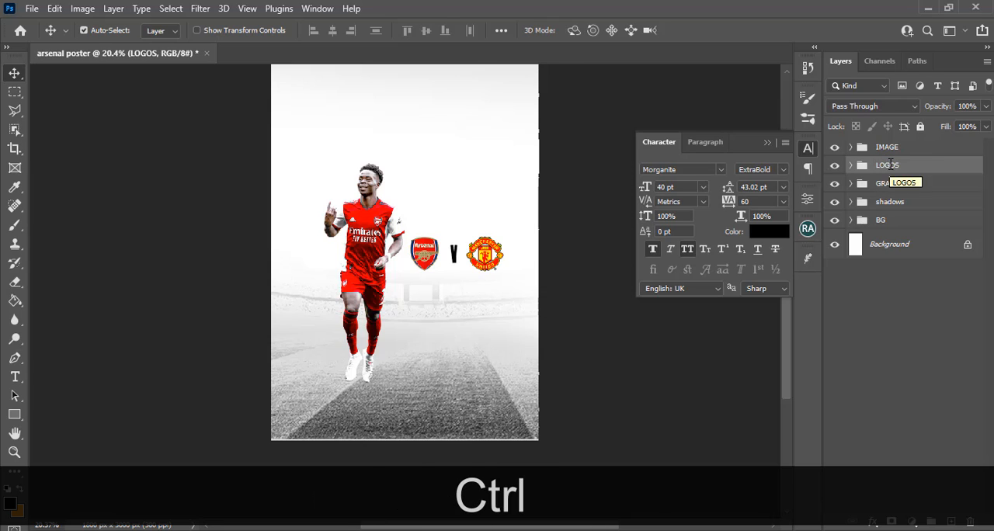
{"action": "key", "text": "ctrl+h"}
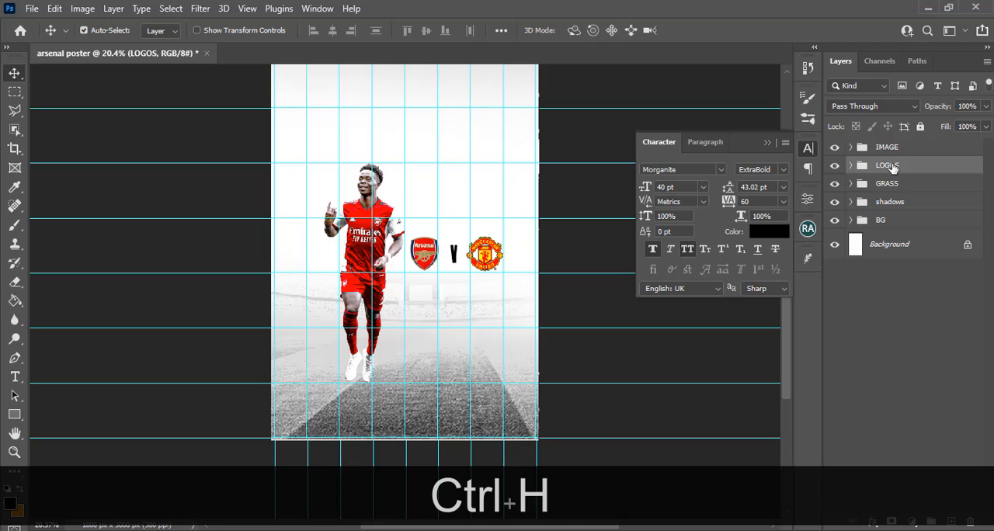
{"action": "key", "text": "ctrl+h"}
{"action": "key", "text": "t"}
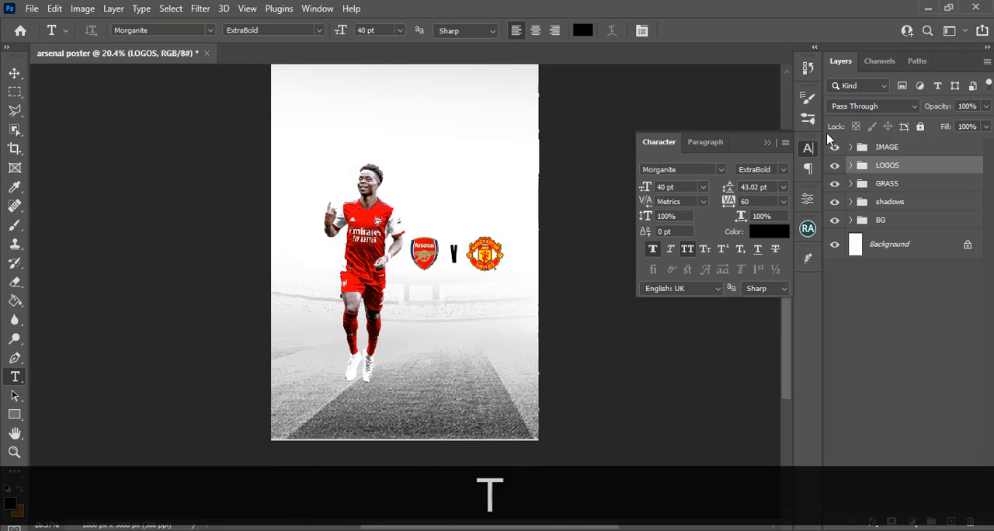
{"action": "left_click", "coordinate": [468, 353]}
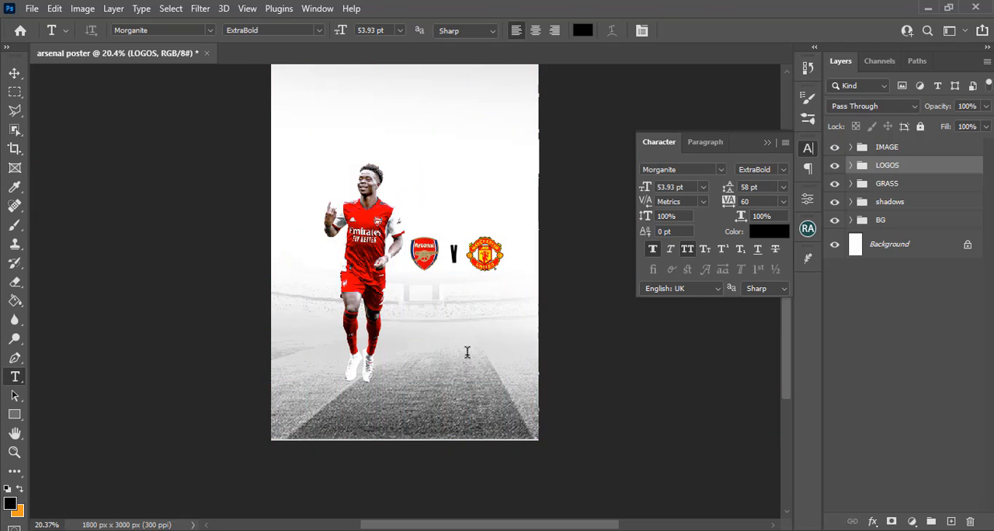
{"action": "key", "text": "alt+Tab"}
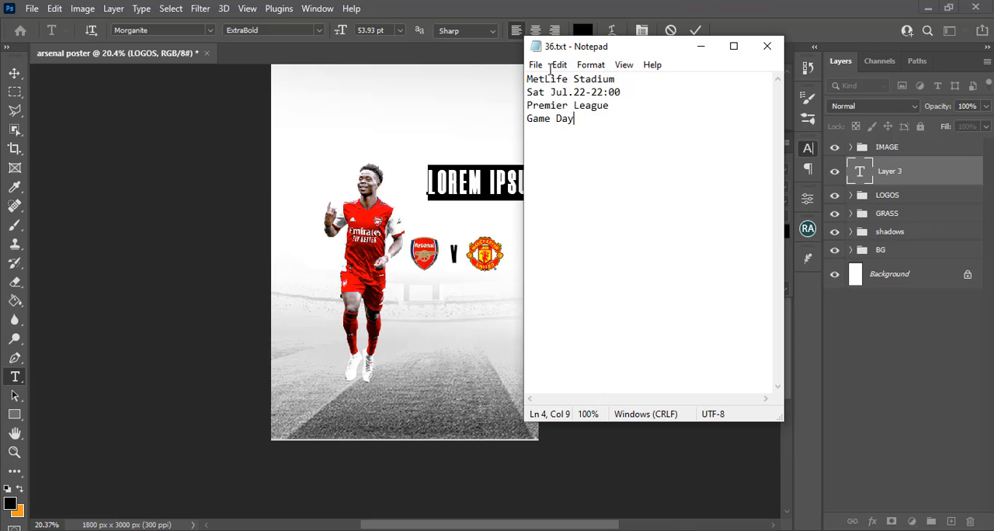
{"action": "left_click_drag", "start_coordinate": [622, 91], "coordinate": [518, 92]}
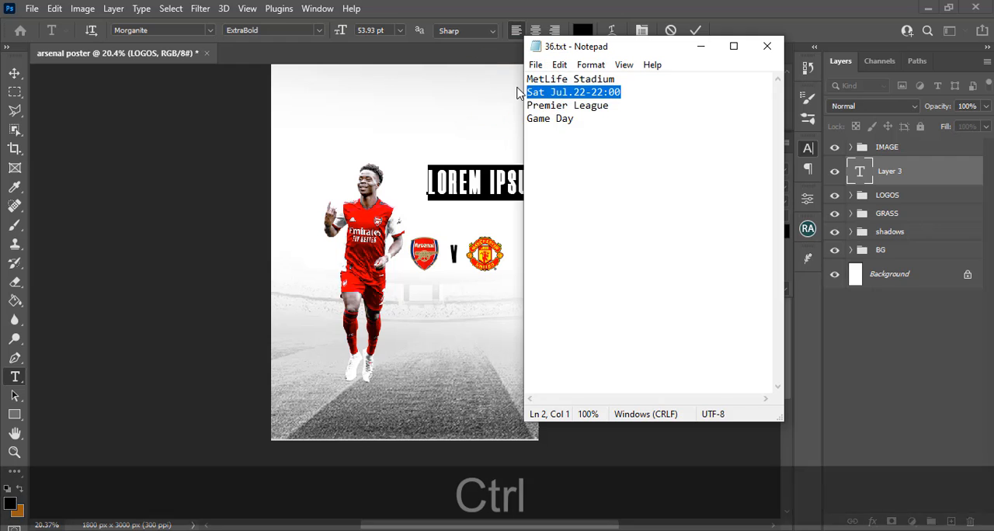
{"action": "key", "text": "ctrl+c"}
{"action": "key", "text": "alt+Tab"}
{"action": "key", "text": "ctrl+v"}
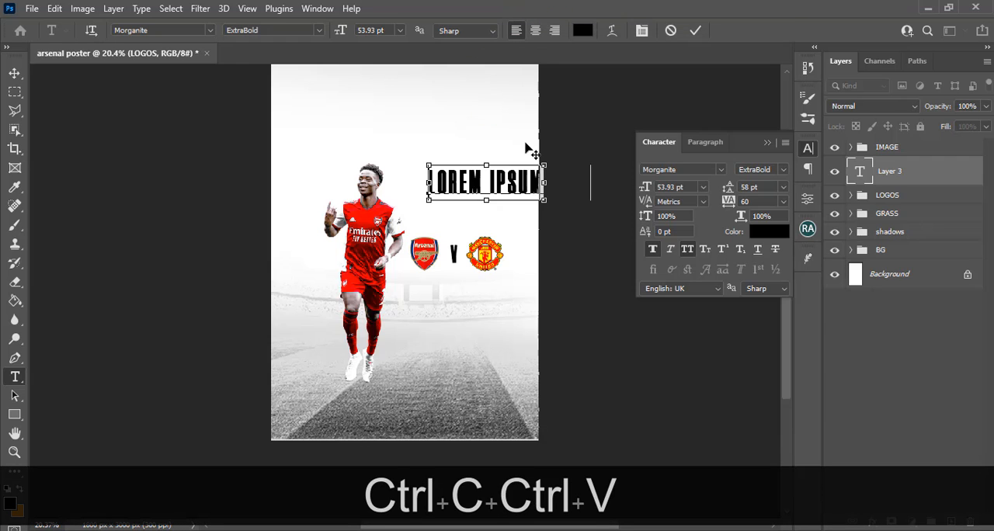
Change the date text's font to Montserrat Bold and shift the line left so more of it fits on the canvas
{"action": "left_click", "coordinate": [694, 172]}
{"action": "type", "text": "MONT"}
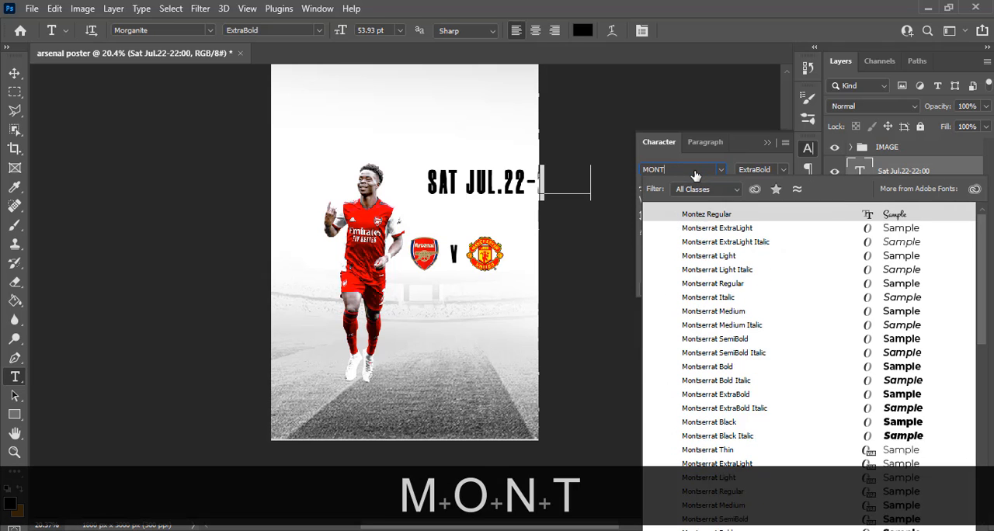
{"action": "type", "text": "S"}
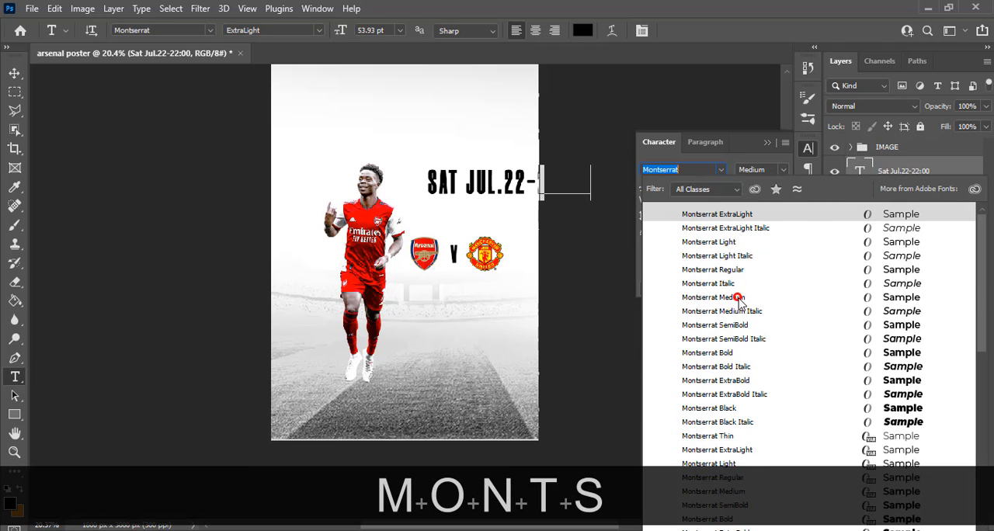
{"action": "left_click", "coordinate": [739, 300]}
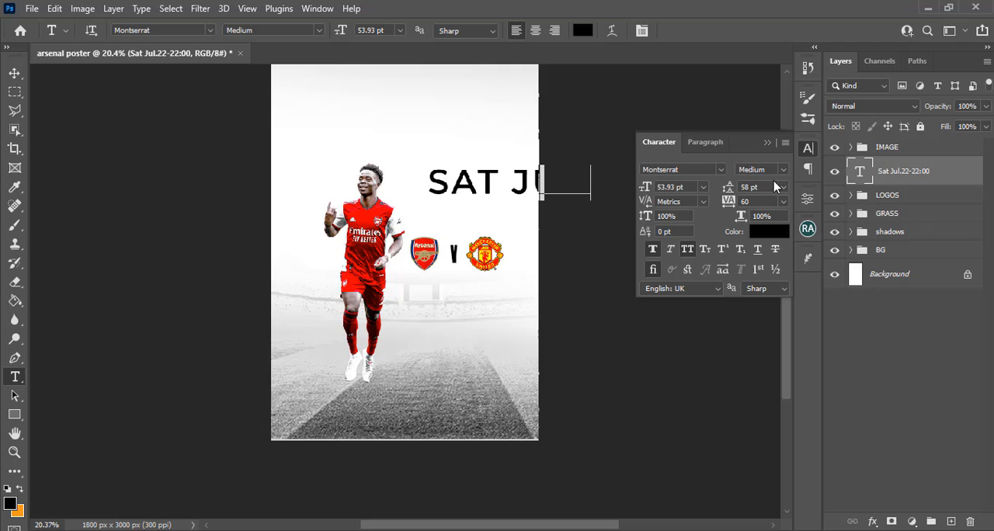
{"action": "key", "text": "v"}
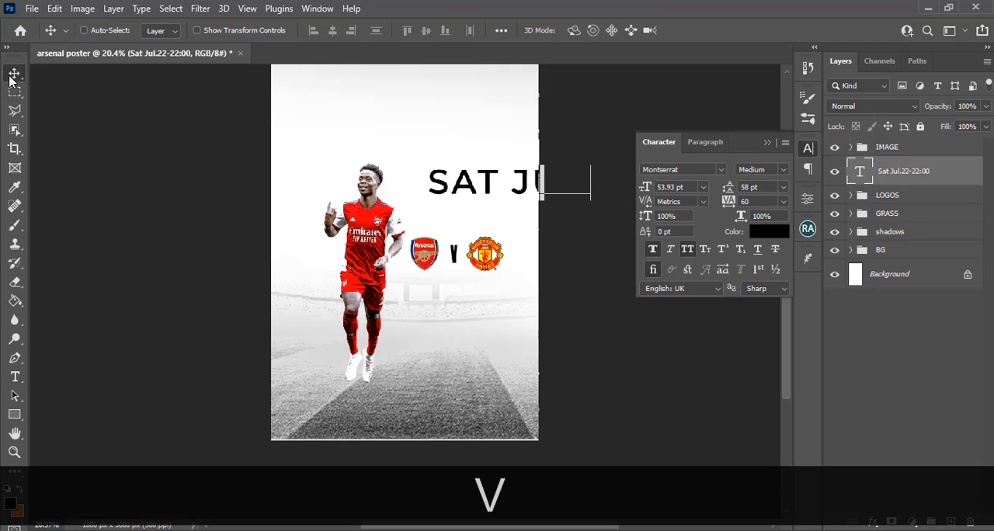
{"action": "left_click_drag", "start_coordinate": [464, 179], "coordinate": [350, 157]}
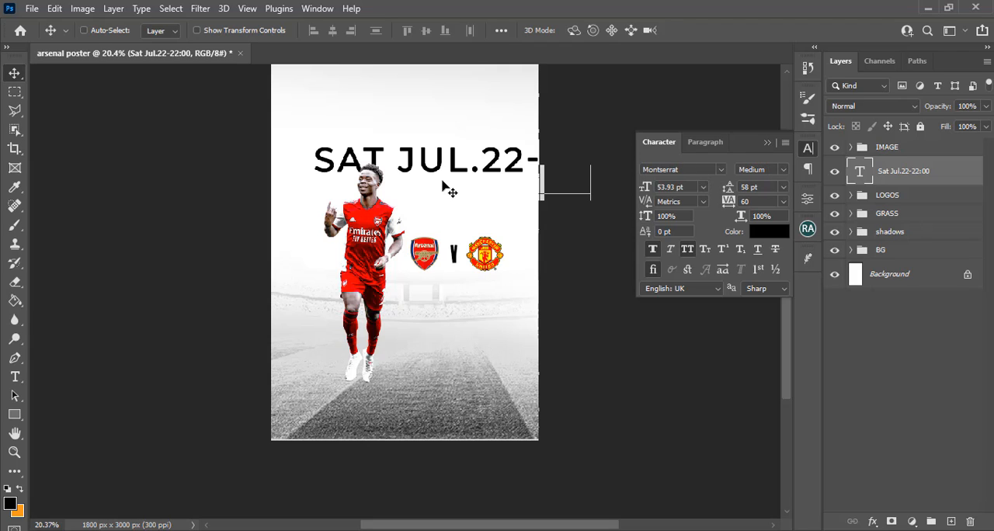
{"action": "left_click", "coordinate": [783, 170]}
{"action": "left_click", "coordinate": [764, 301]}
Set the date text's size to 18 pt and move it to just above the badges
{"action": "left_click_drag", "start_coordinate": [669, 186], "coordinate": [606, 181]}
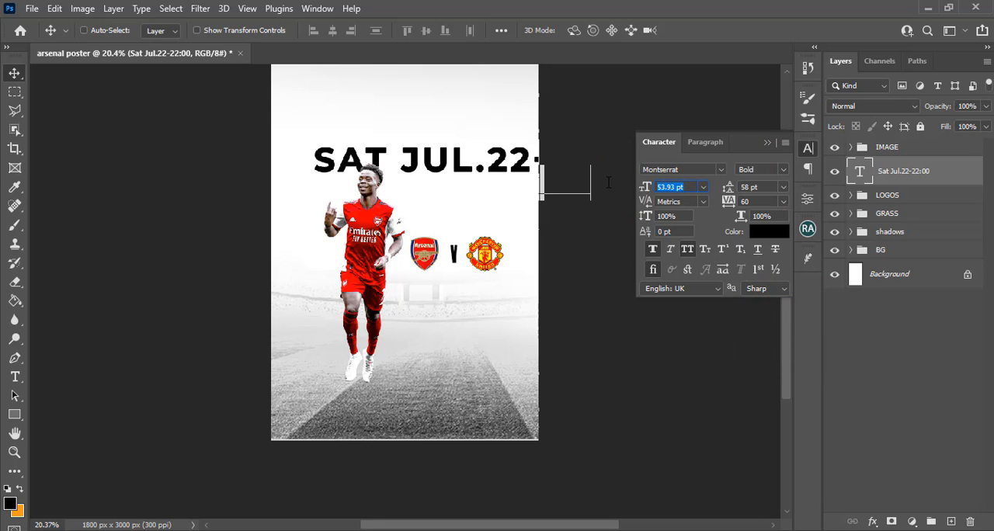
{"action": "type", "text": "18"}
{"action": "key", "text": "Return"}
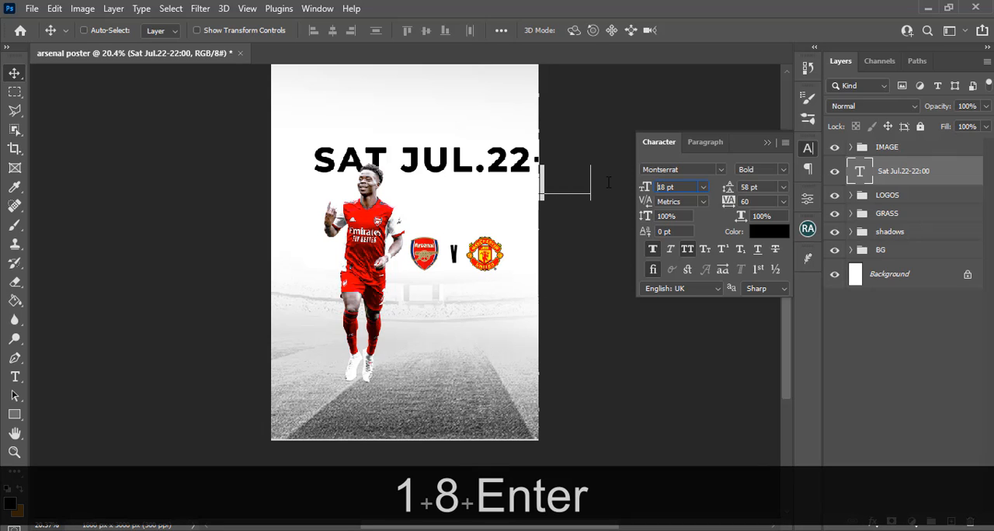
{"action": "left_click_drag", "start_coordinate": [399, 173], "coordinate": [483, 211]}
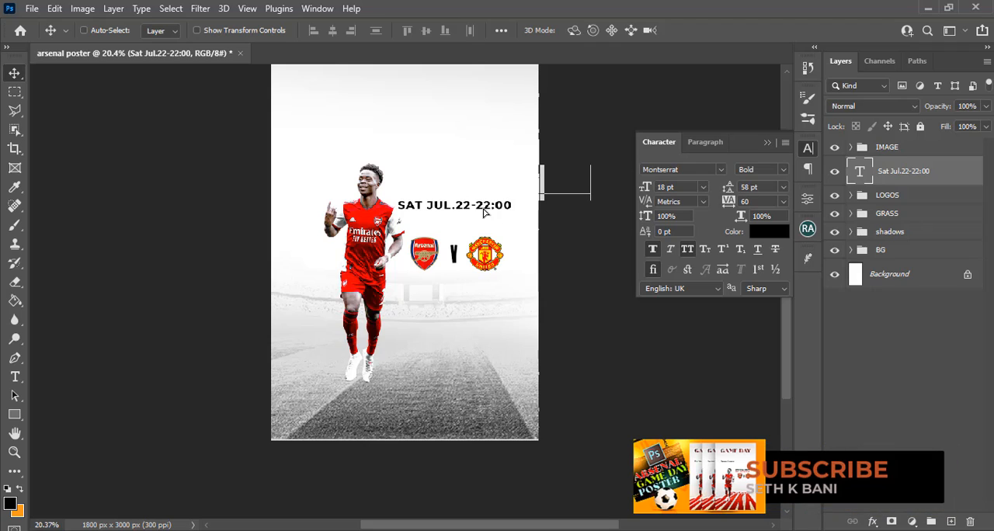
Turn off all caps for the date text and set its tracking to 0
{"action": "left_click", "coordinate": [654, 252]}
{"action": "left_click", "coordinate": [688, 253]}
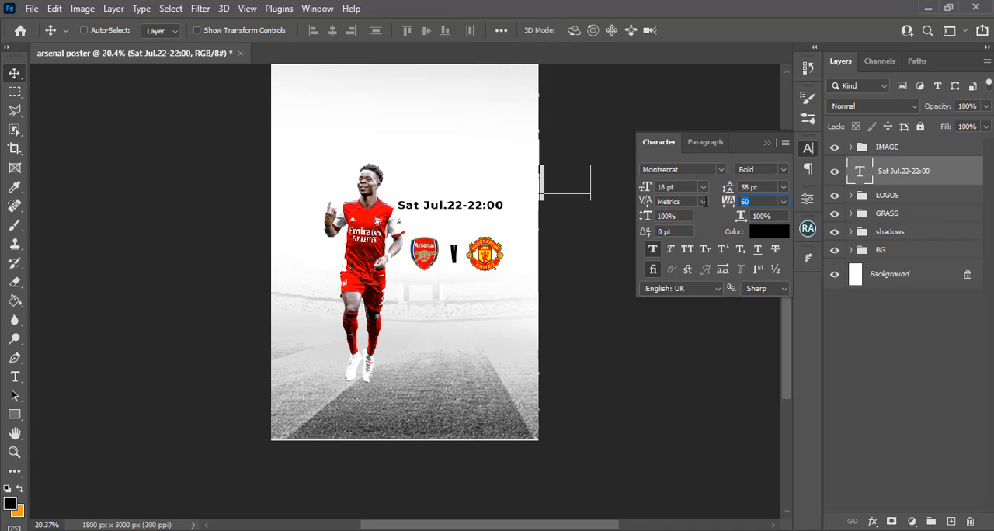
{"action": "type", "text": "0"}
{"action": "key", "text": "Return"}
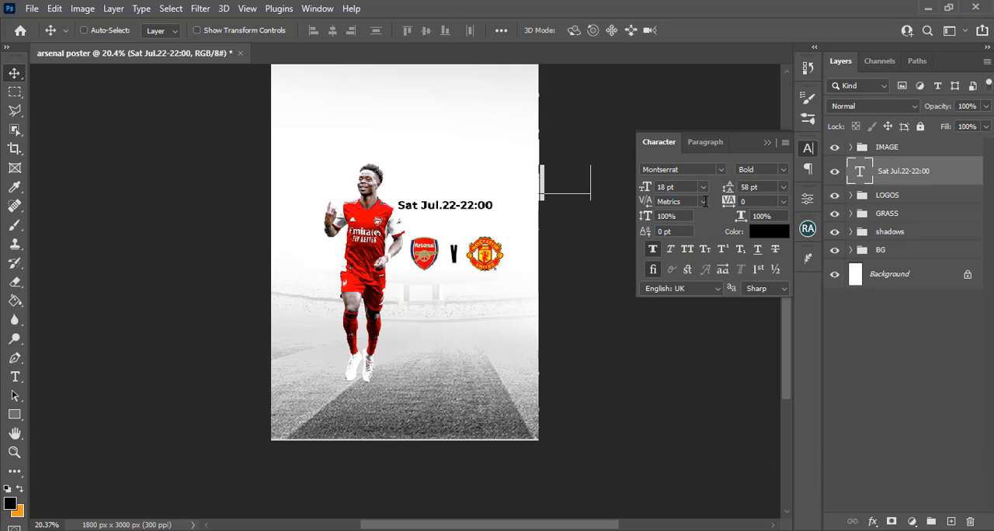
Right-align the date text, show the guides, and line its right end up with the Manchester United badge's right edge
{"action": "left_click", "coordinate": [711, 143]}
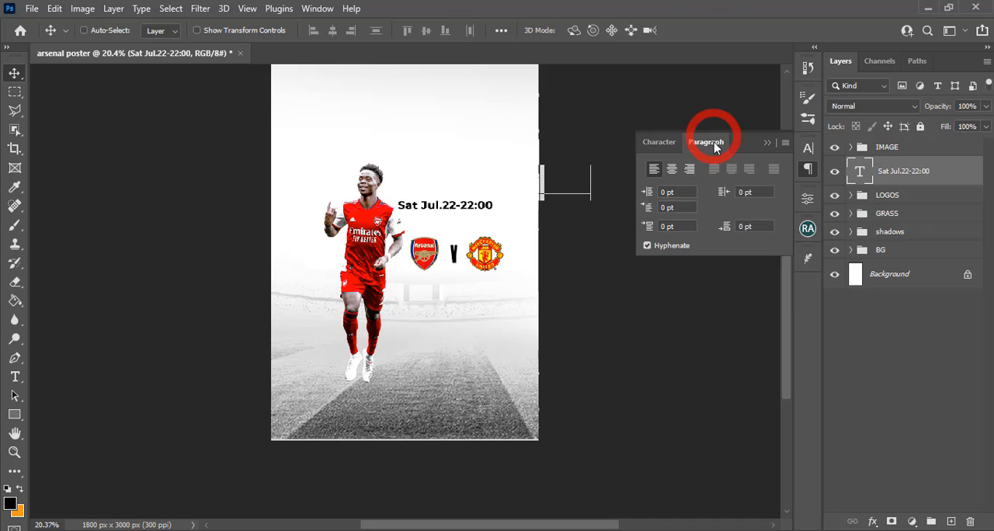
{"action": "left_click", "coordinate": [689, 169]}
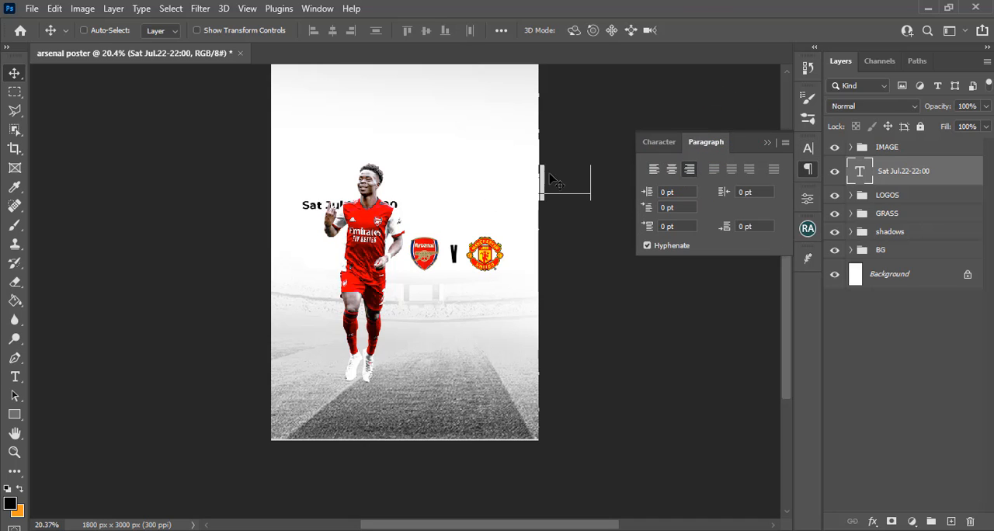
{"action": "left_click_drag", "start_coordinate": [397, 196], "coordinate": [479, 196]}
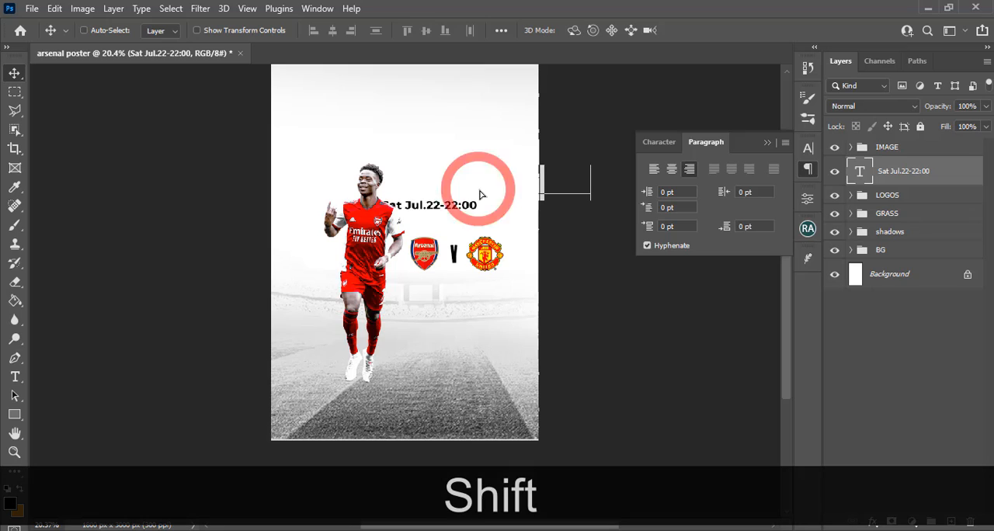
{"action": "key", "text": "ctrl+h"}
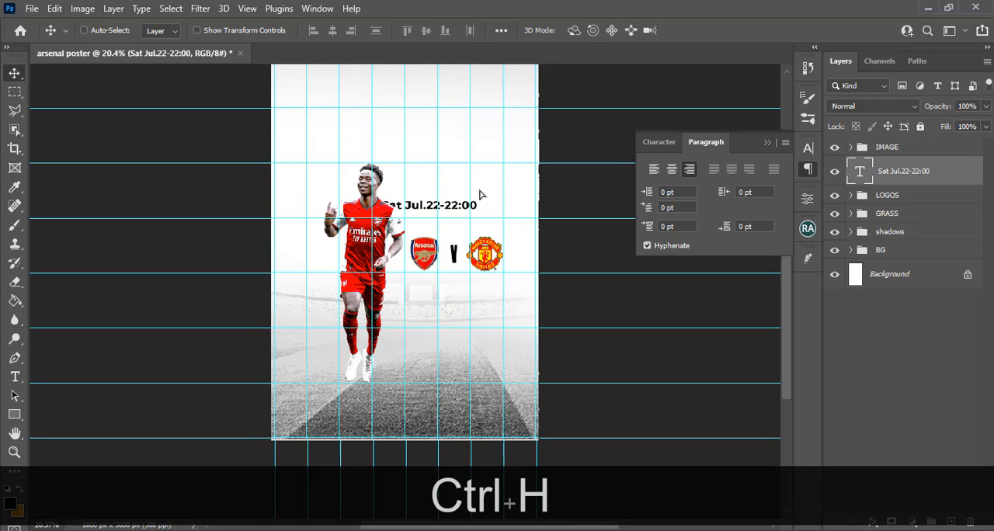
{"action": "left_click_drag", "start_coordinate": [462, 187], "coordinate": [486, 189]}
{"action": "key", "text": "shift+Up"}
{"action": "key", "text": "shift+Up"}
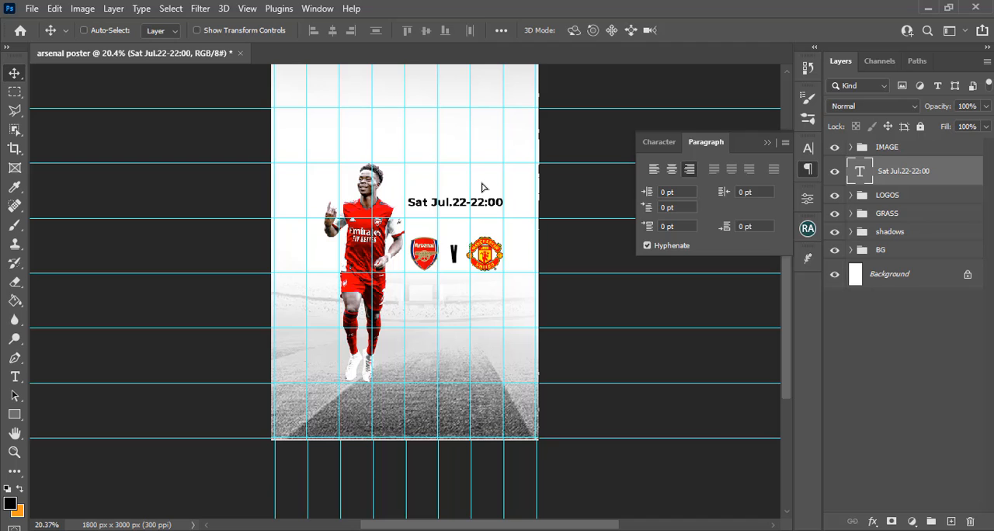
Duplicate the date text layer and nudge the copy down to form a second line directly beneath the original
{"action": "key", "text": "ctrl+j"}
{"action": "key", "text": "v"}
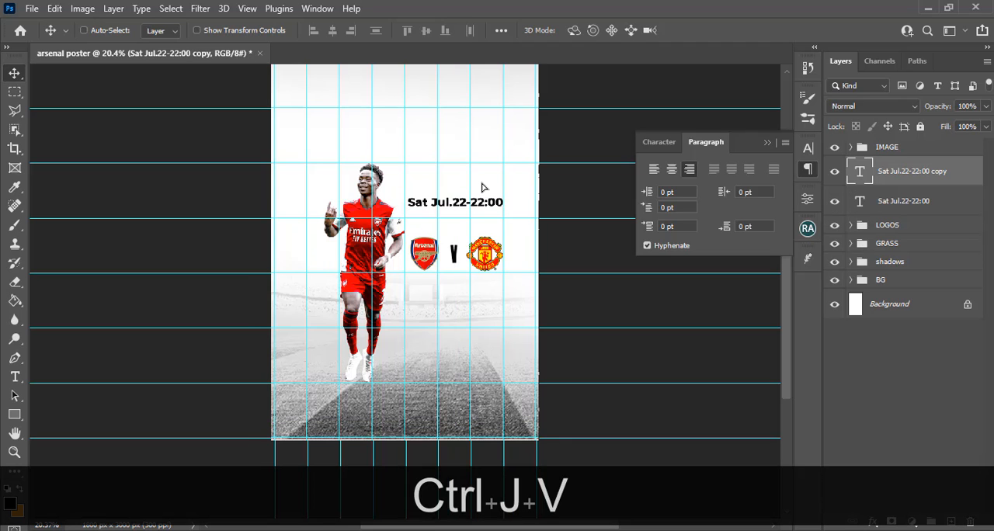
{"action": "key", "text": "shift+Down"}
{"action": "key", "text": "shift+Down"}
{"action": "key", "text": "shift+Down"}
{"action": "key", "text": "shift+Down"}
{"action": "key", "text": "shift+Down"}
{"action": "key", "text": "shift+Down"}
{"action": "key", "text": "shift+Down"}
{"action": "key", "text": "shift+Down"}
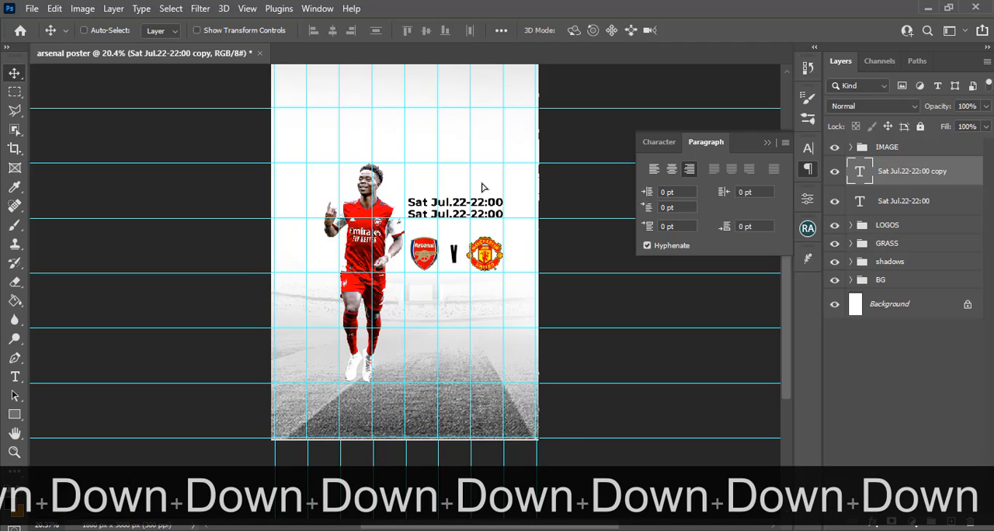
{"action": "key", "text": "shift+Down"}
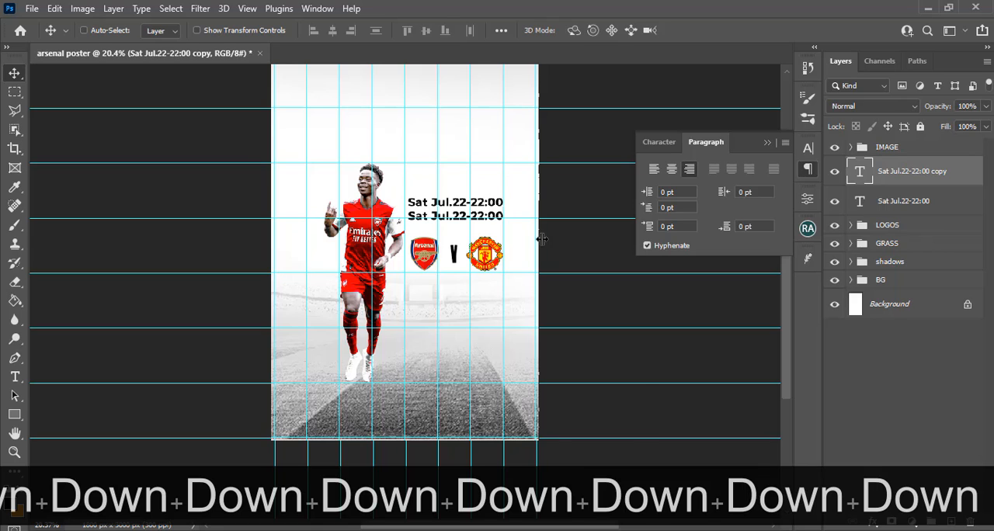
Replace the duplicated date line's text with MetLife Stadium, copied from the Notepad file 36.txt
{"action": "left_click", "coordinate": [660, 530]}
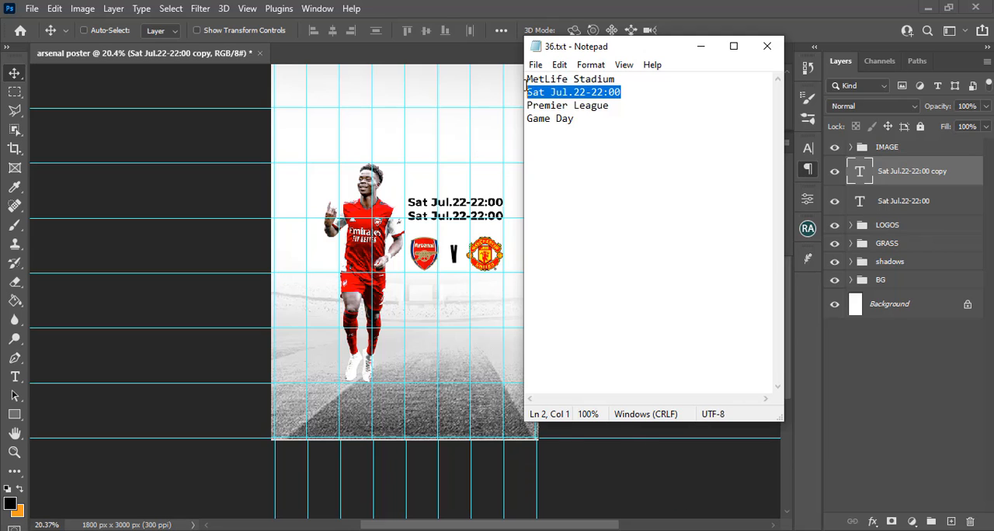
{"action": "left_click", "coordinate": [623, 104]}
{"action": "left_click_drag", "start_coordinate": [630, 81], "coordinate": [503, 70]}
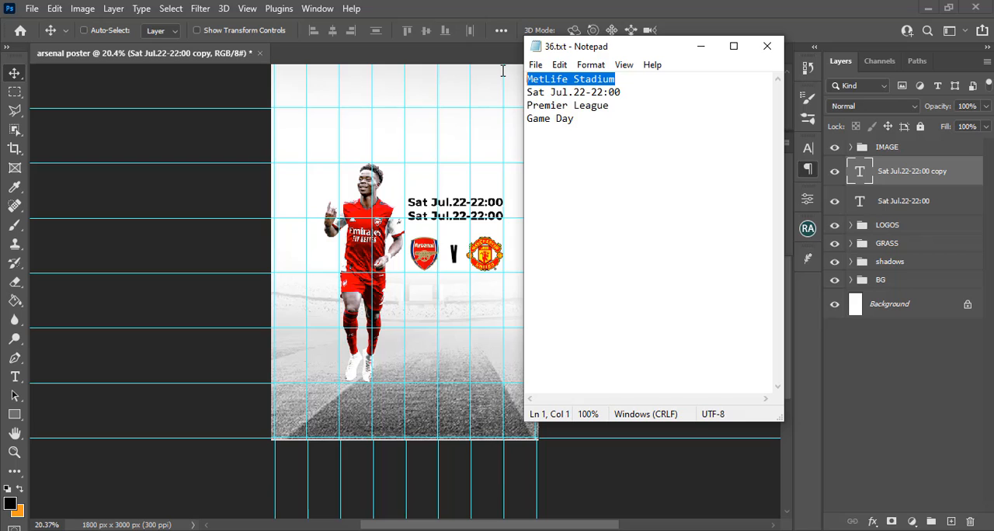
{"action": "key", "text": "ctrl+c"}
{"action": "left_click", "coordinate": [453, 7]}
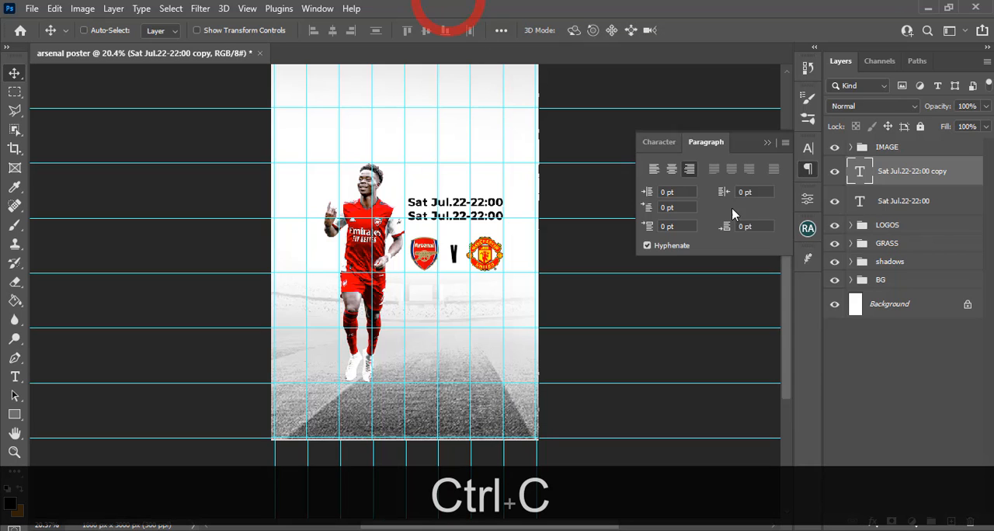
{"action": "double_click", "coordinate": [860, 172]}
{"action": "key", "text": "ctrl+v"}
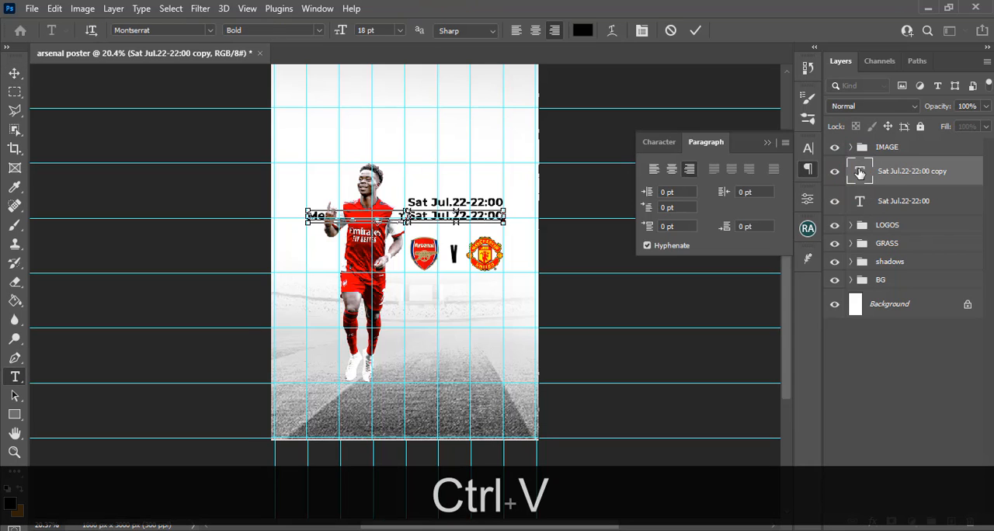
{"action": "key", "text": "ctrl+a"}
{"action": "key", "text": "ctrl+v"}
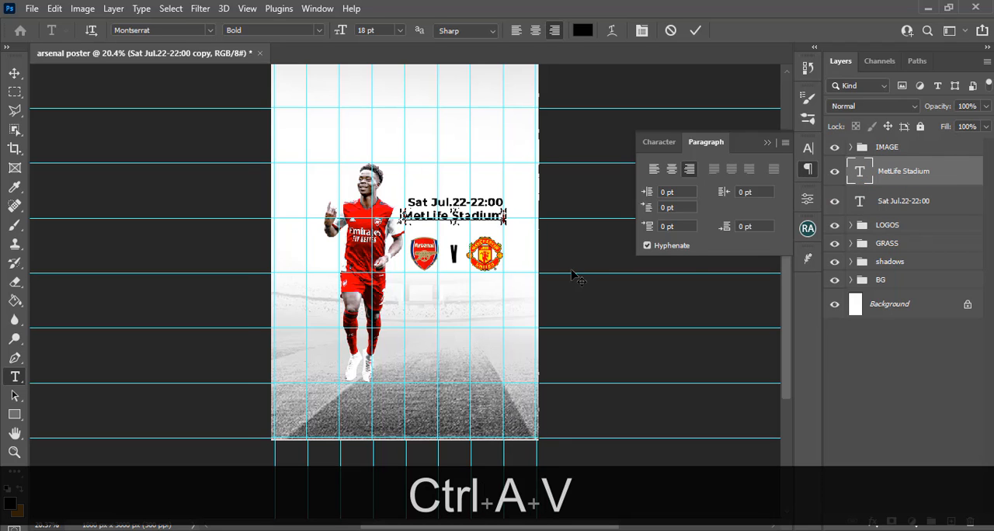
{"action": "key", "text": "ctrl+equal"}
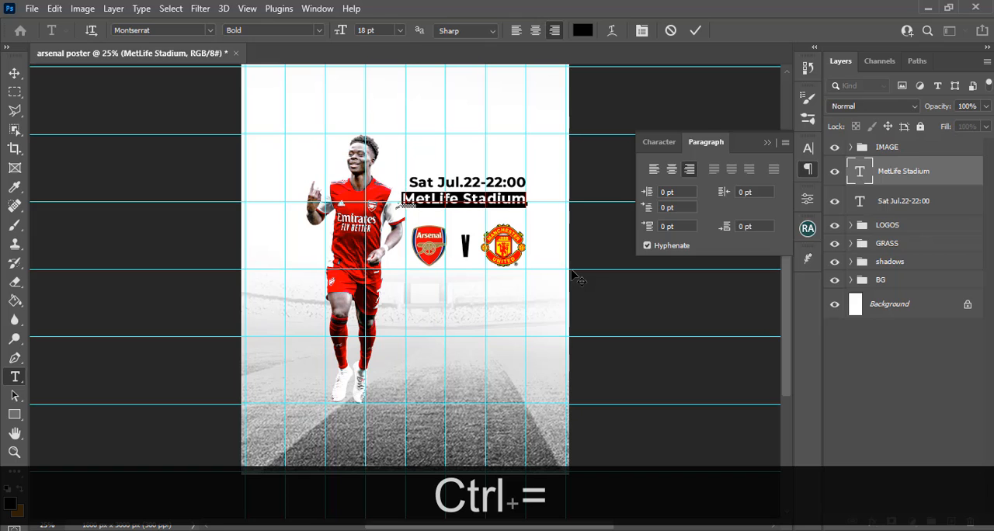
{"action": "left_click", "coordinate": [917, 180]}
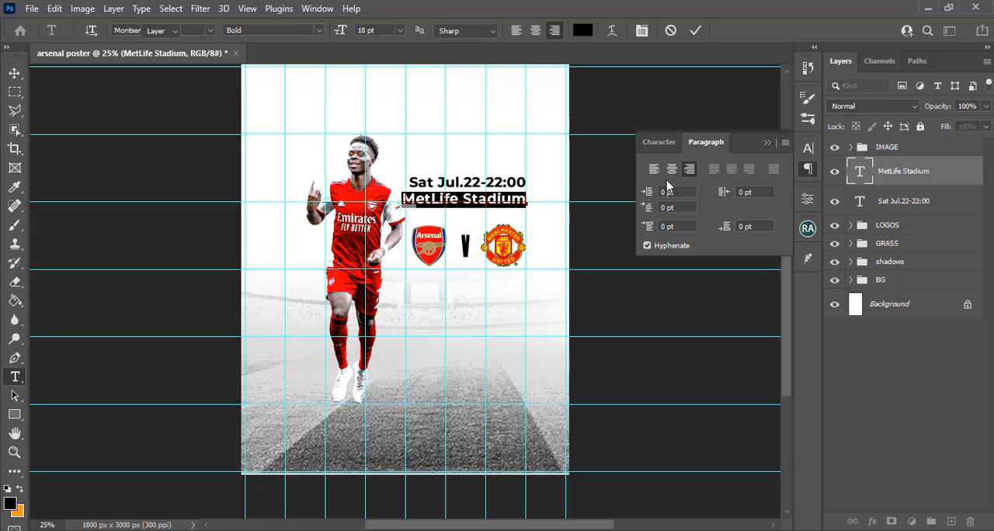
{"action": "key", "text": "v"}
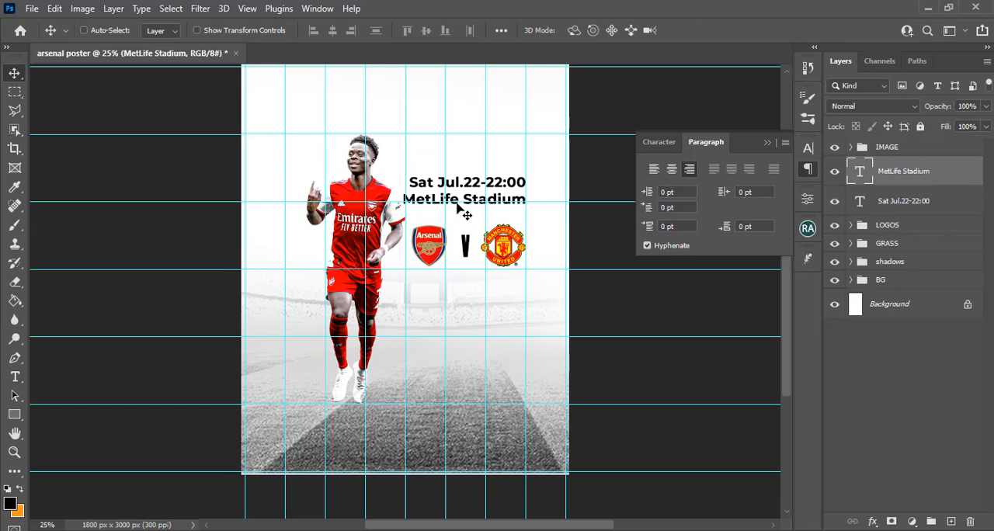
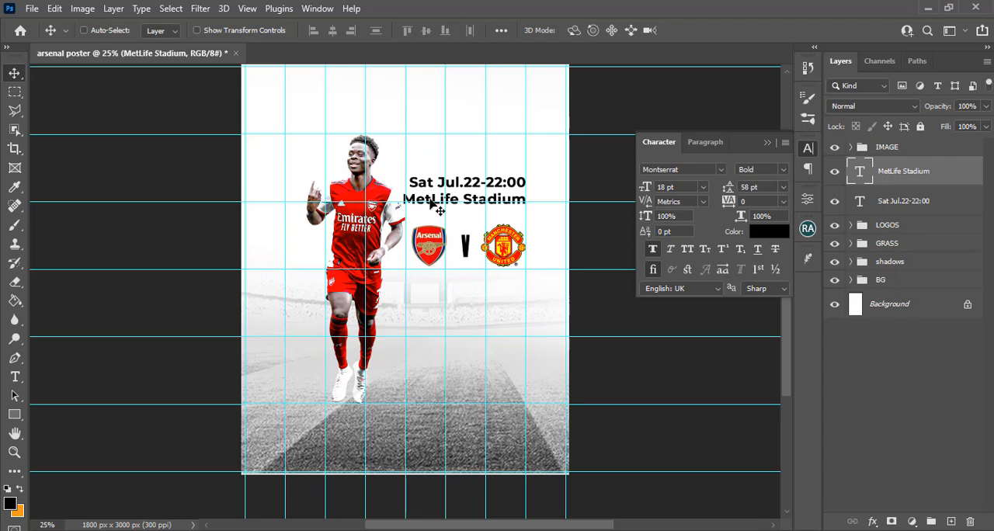
Set the MetLife Stadium text to Montserrat Medium, colour it red (ff0000), and hide the guides
{"action": "left_click", "coordinate": [783, 170]}
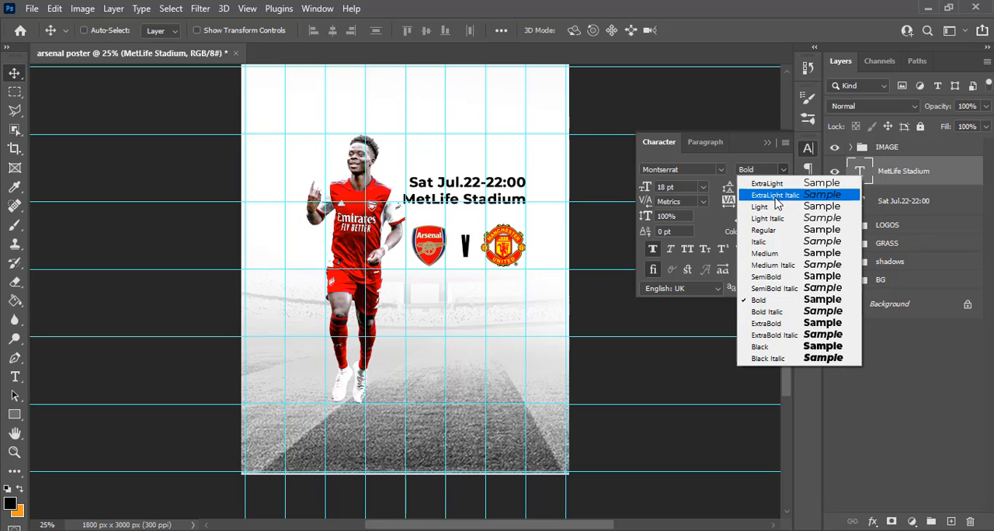
{"action": "left_click", "coordinate": [764, 254]}
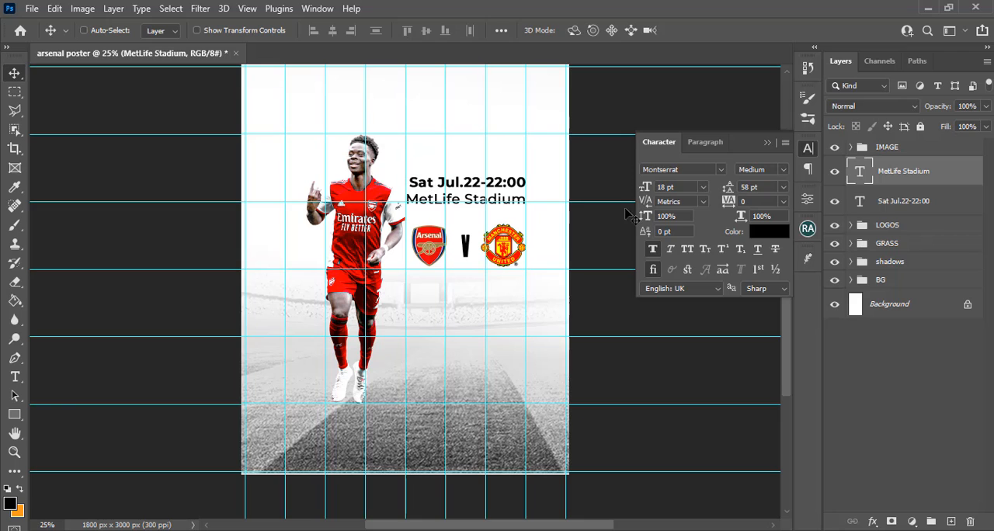
{"action": "left_click", "coordinate": [767, 230]}
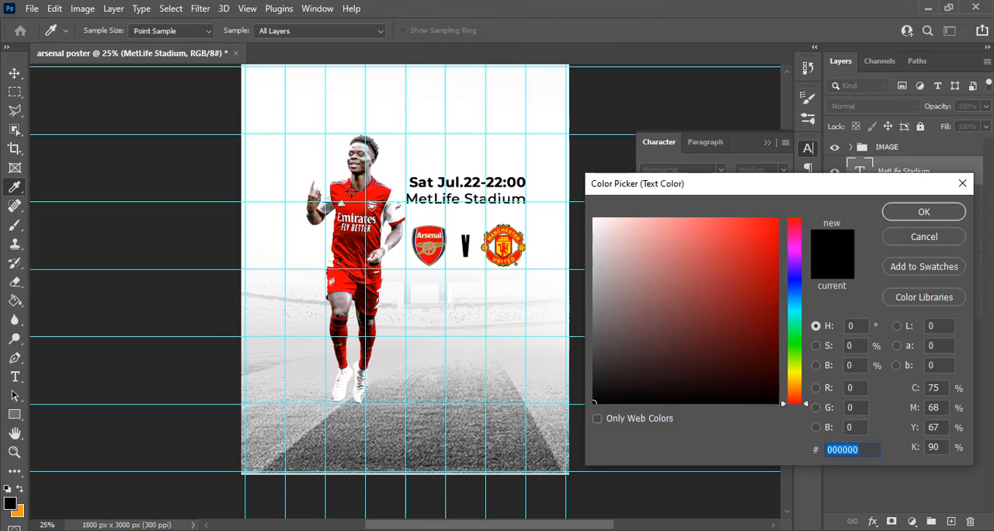
{"action": "type", "text": "ff0000"}
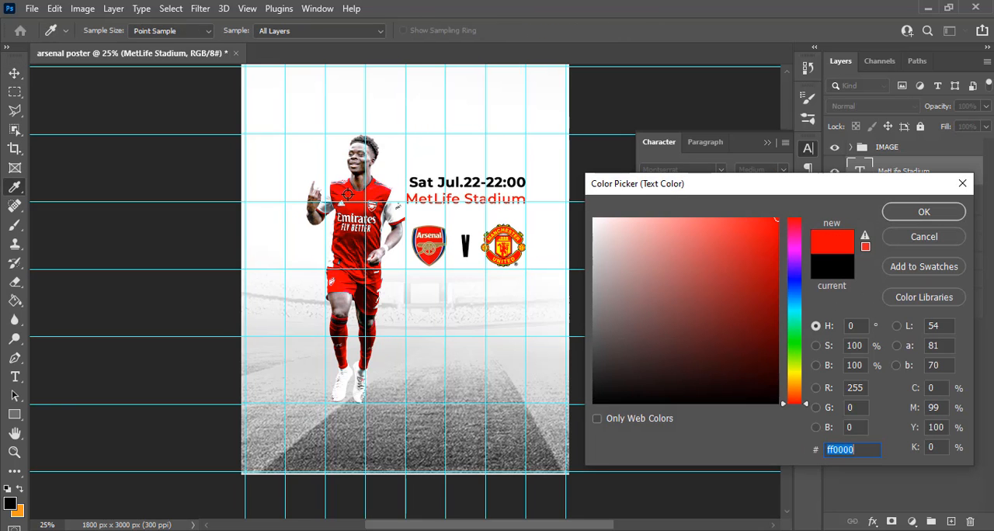
{"action": "left_click", "coordinate": [913, 212]}
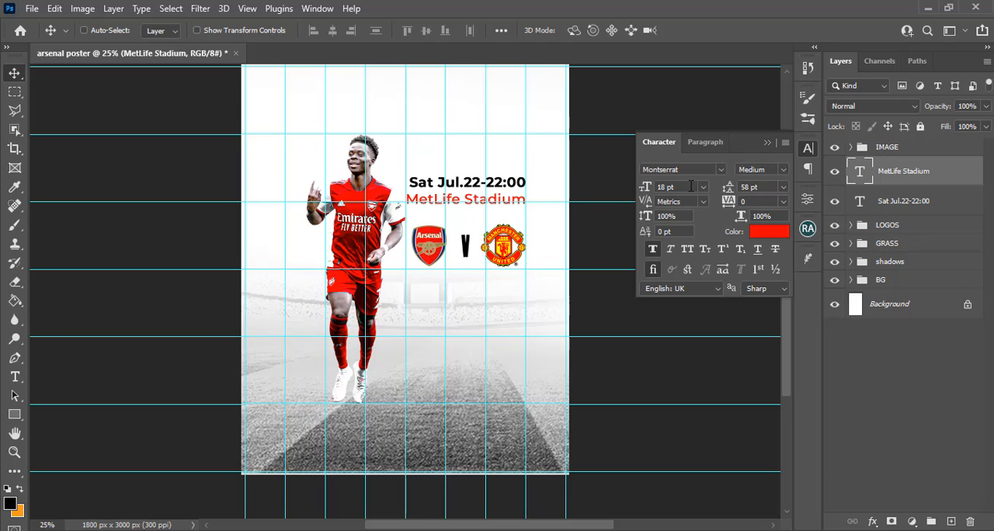
{"action": "left_click", "coordinate": [767, 143]}
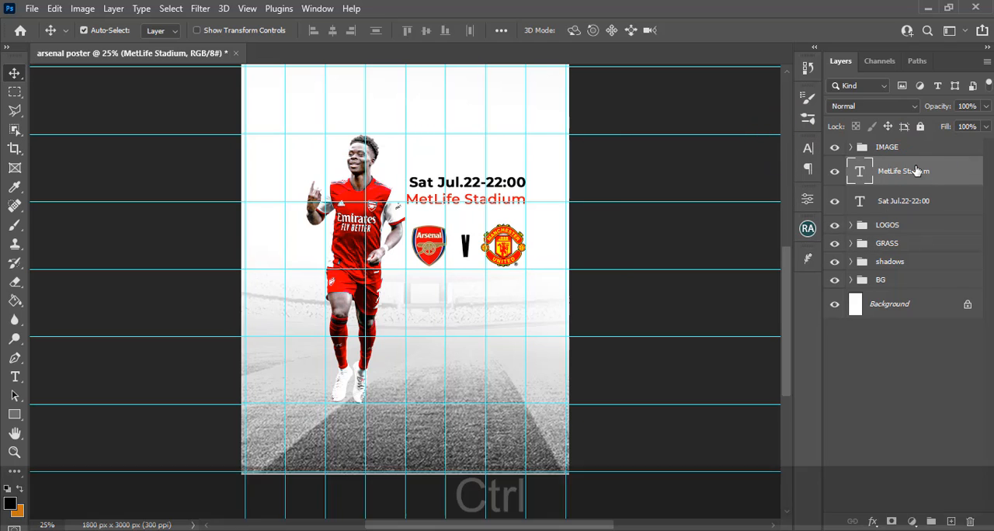
{"action": "key", "text": "ctrl+h"}
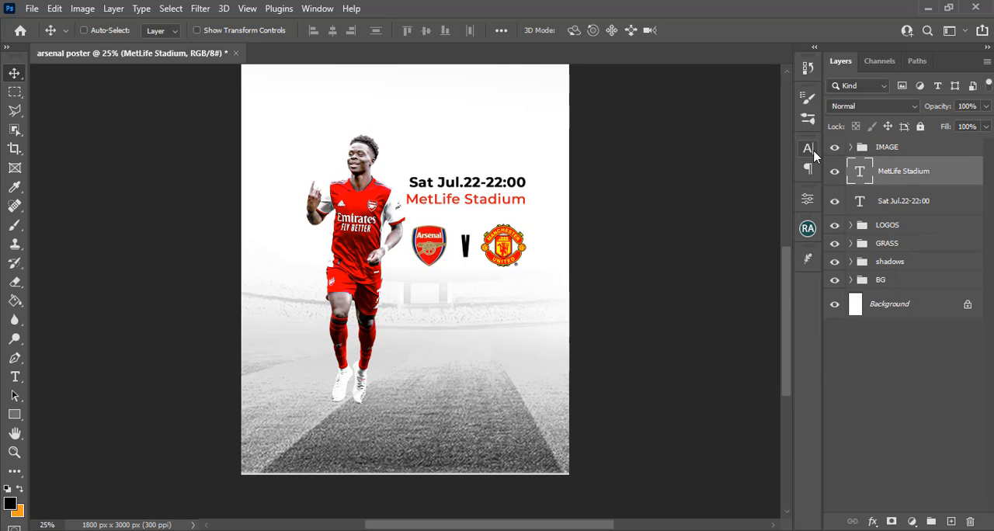
Reduce the MetLife Stadium text's font size to 17 pt
{"action": "left_click", "coordinate": [808, 148]}
{"action": "left_click", "coordinate": [690, 190]}
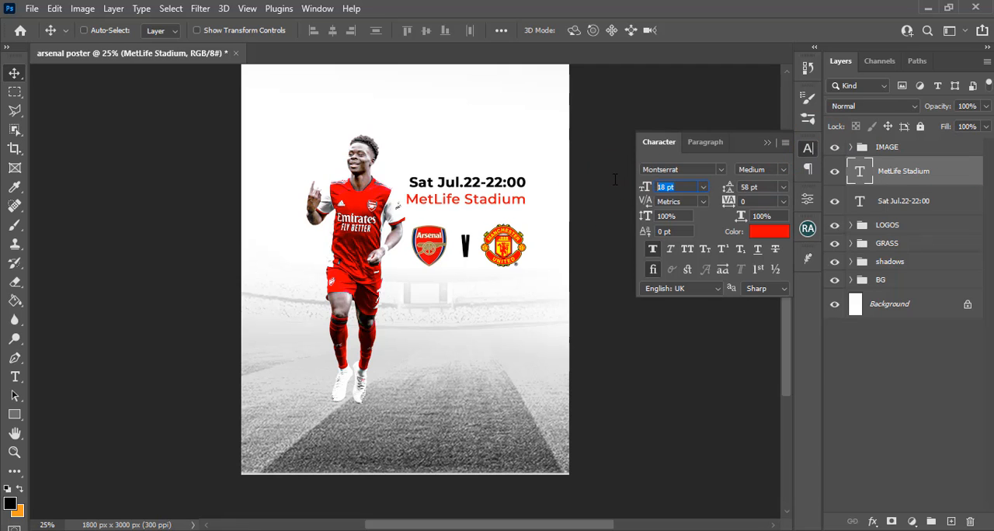
{"action": "type", "text": "17"}
{"action": "key", "text": "Return"}
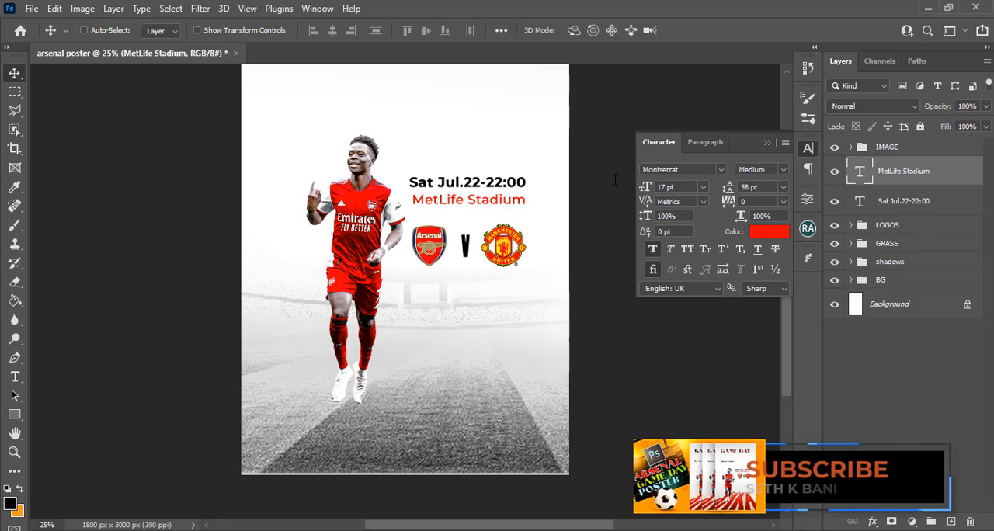
{"action": "left_click", "coordinate": [766, 144]}
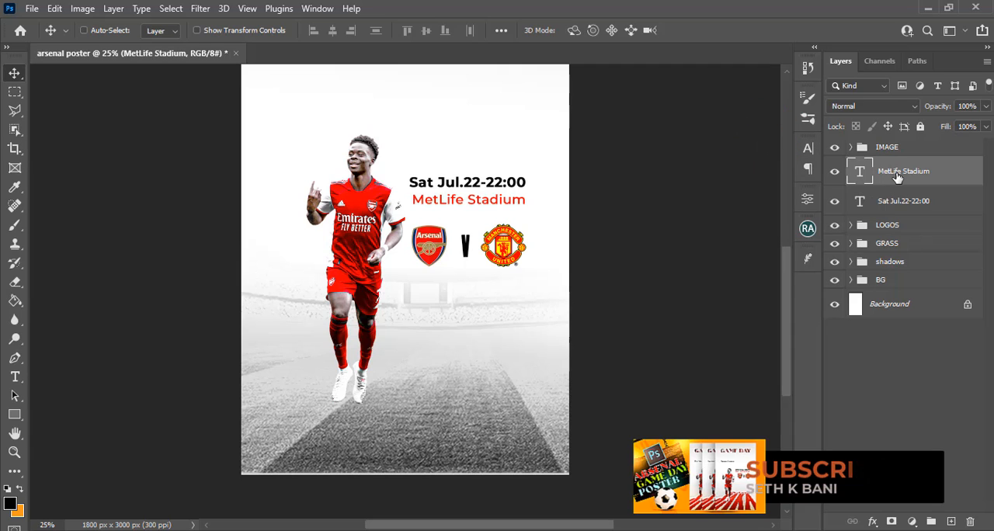
Nudge the MetLife Stadium text vertically until it sits slightly closer beneath the date line
{"action": "key", "text": "v"}
{"action": "key", "text": "Down"}
{"action": "key", "text": "Down"}
{"action": "key", "text": "Down"}
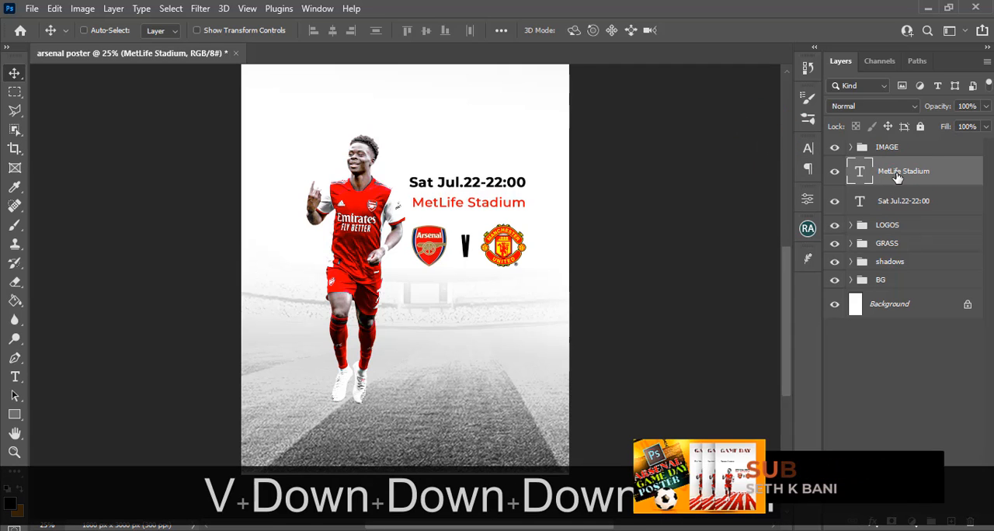
{"action": "key", "text": "Up"}
{"action": "key", "text": "Up"}
{"action": "key", "text": "Up"}
{"action": "key", "text": "Up"}
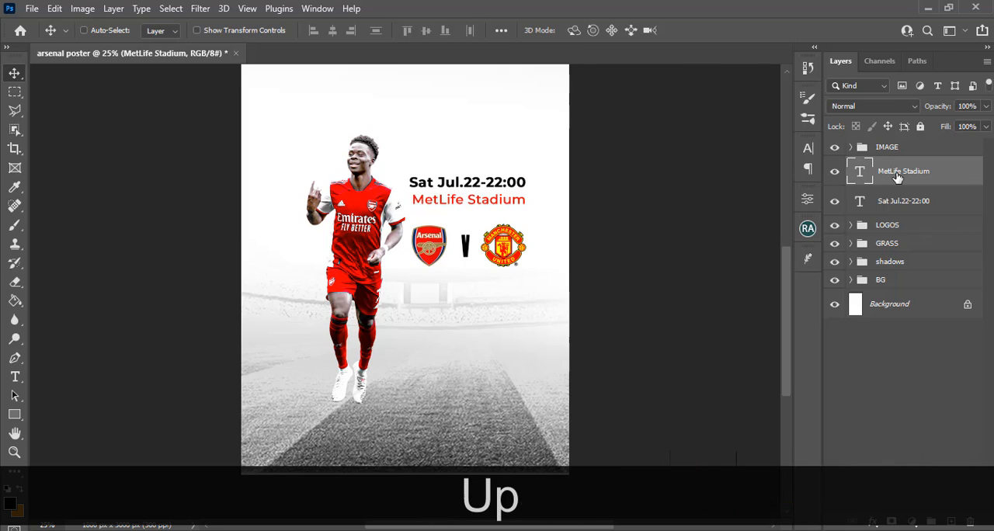
{"action": "key", "text": "Up"}
{"action": "key", "text": "Up"}
{"action": "key", "text": "Up"}
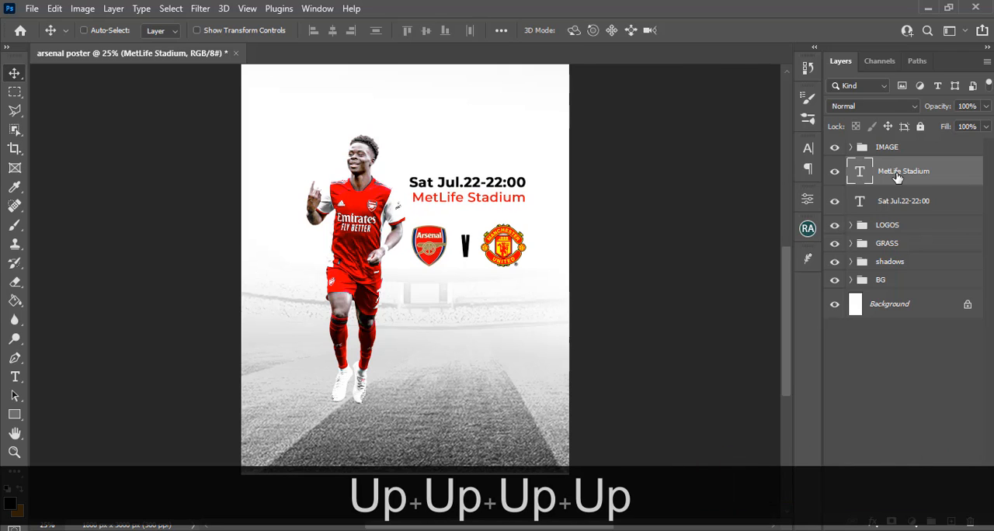
Select the date and stadium text layers together and nudge both lines down closer to the logos
{"action": "left_click", "coordinate": [920, 200], "text": "ctrl"}
{"action": "key", "text": "v"}
{"action": "key", "text": "Down"}
{"action": "key", "text": "Down"}
{"action": "key", "text": "Down"}
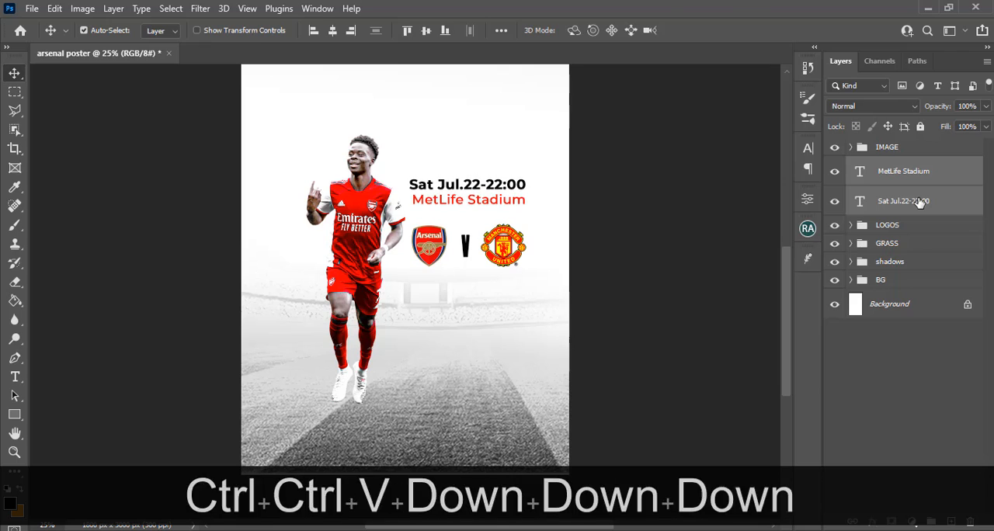
{"action": "key", "text": "Down"}
{"action": "key", "text": "Down"}
{"action": "key", "text": "Down"}
{"action": "key", "text": "Down"}
{"action": "key", "text": "Down"}
{"action": "key", "text": "Down"}
{"action": "key", "text": "Down"}
{"action": "key", "text": "Down"}
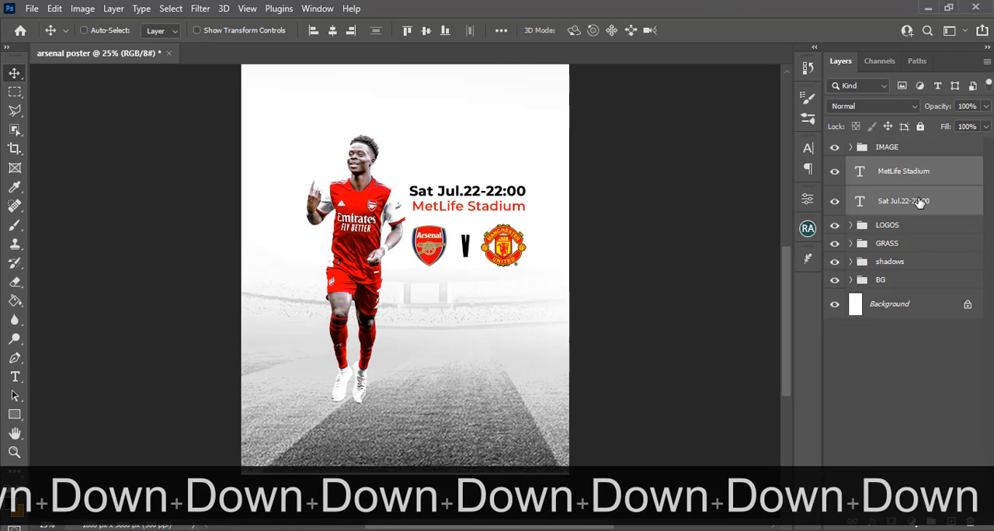
Nudge only the MetLife Stadium line down slightly to widen its gap below the date line
{"action": "left_click", "coordinate": [906, 171]}
{"action": "key", "text": "Down"}
{"action": "key", "text": "Down"}
{"action": "key", "text": "Down"}
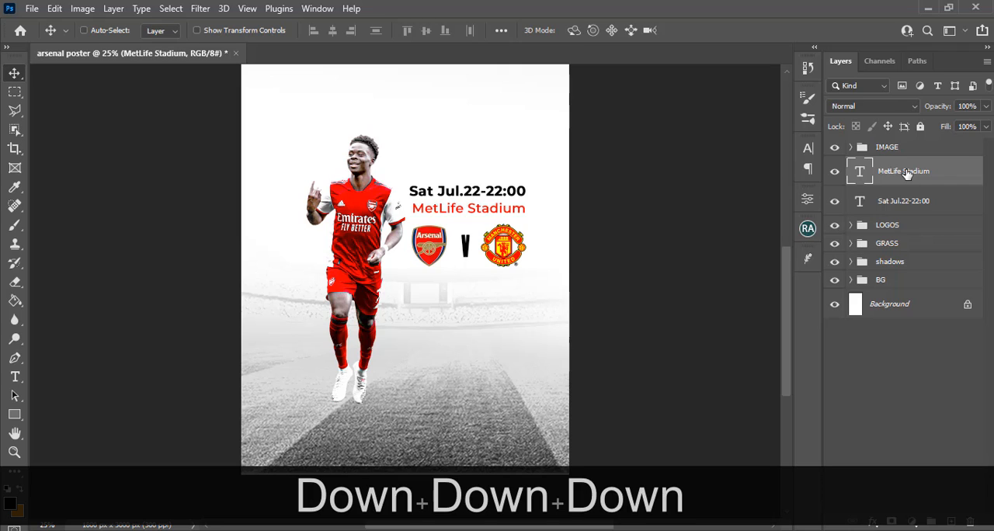
Group the date and stadium text layers and name the group DATE VENUE
{"action": "left_click", "coordinate": [901, 204], "text": "shift"}
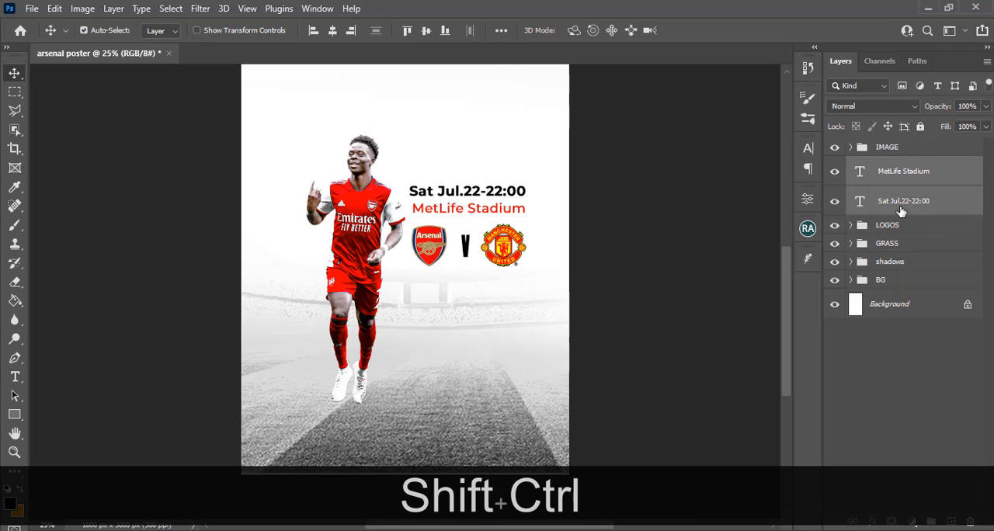
{"action": "key", "text": "ctrl+shift+g"}
{"action": "double_click", "coordinate": [887, 165]}
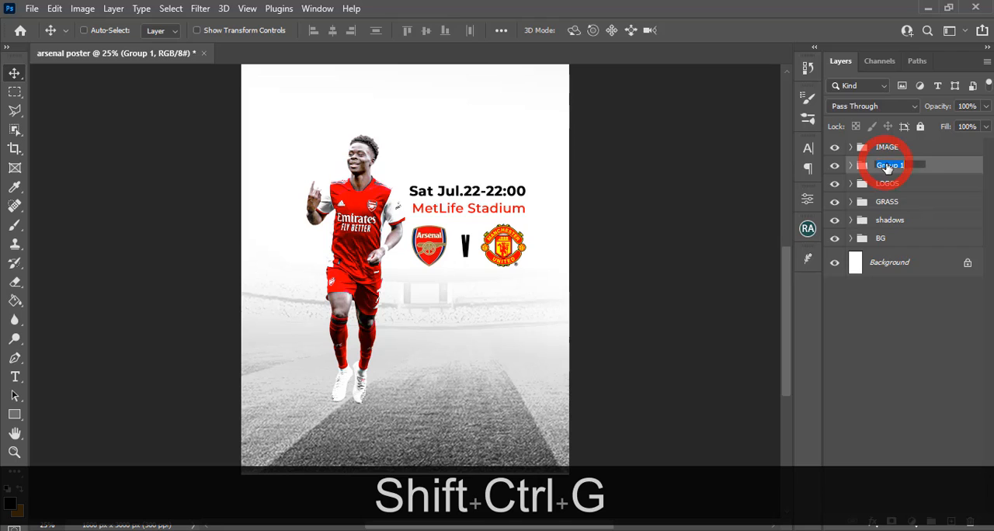
{"action": "type", "text": "DATE V"}
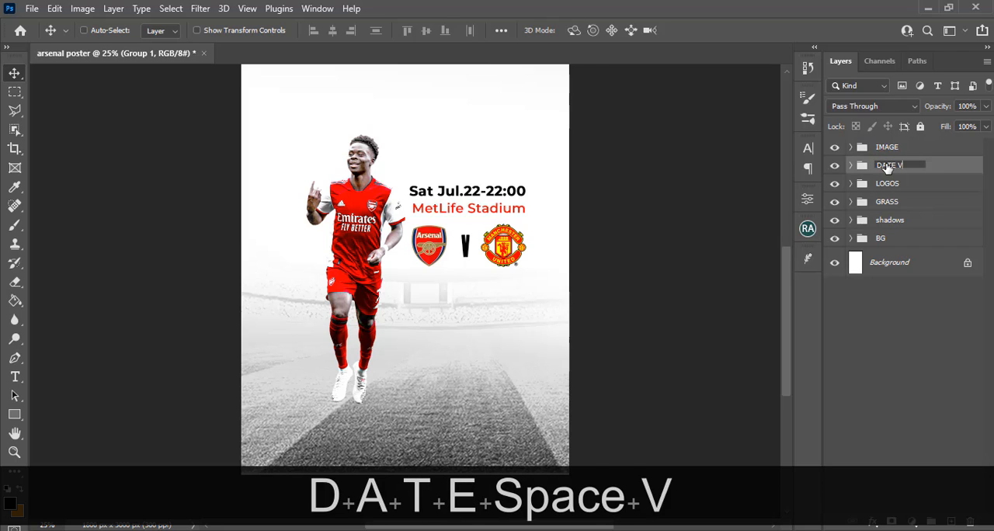
{"action": "type", "text": "ENUE"}
{"action": "key", "text": "Return"}
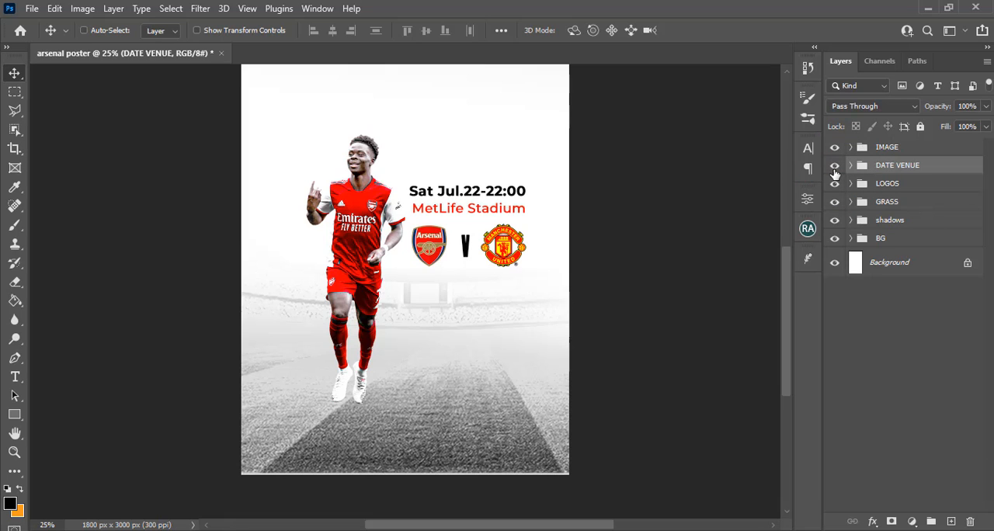
Select the DATE VENUE and LOGOS groups, move them up together, and line their right edge up with the vertical guide beside the Manchester United badge
{"action": "key", "text": "ctrl+0"}
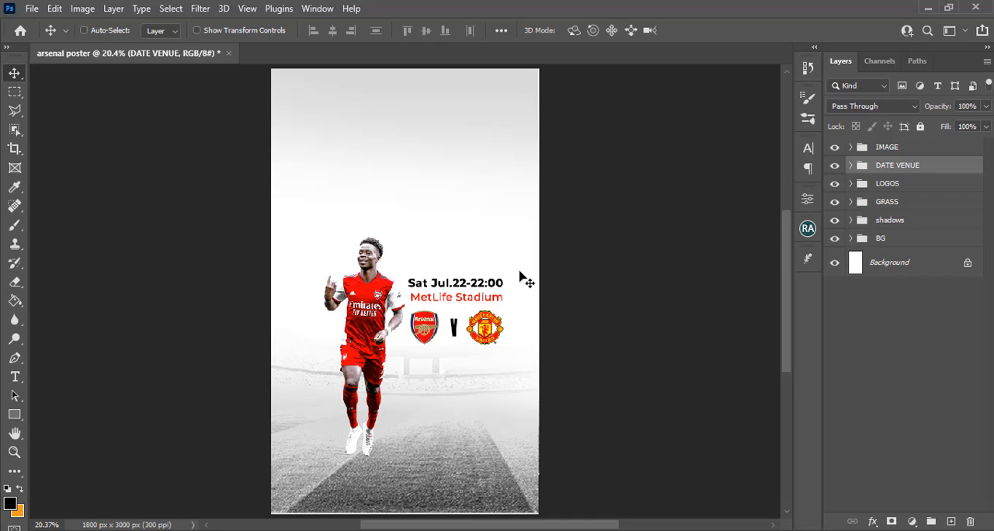
{"action": "key", "text": "shift"}
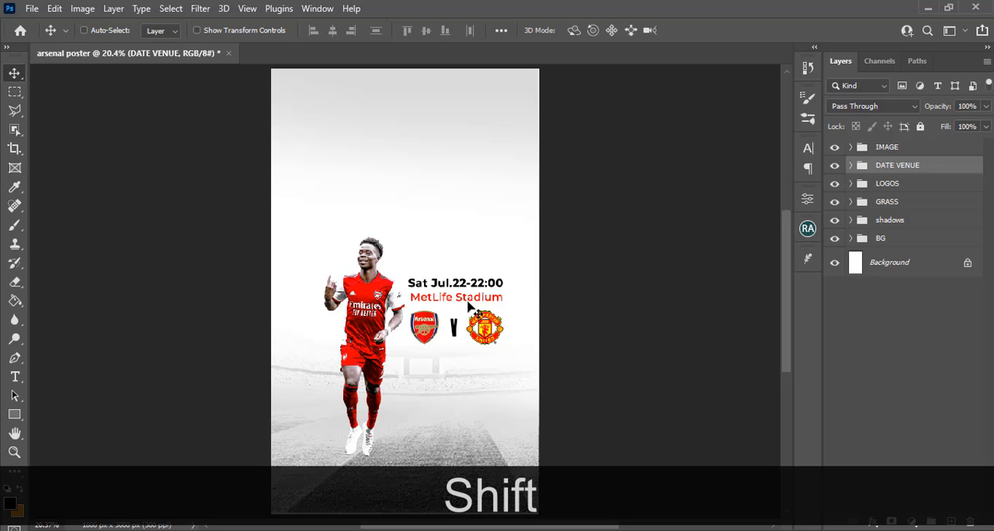
{"action": "key", "text": "ctrl+shift+z"}
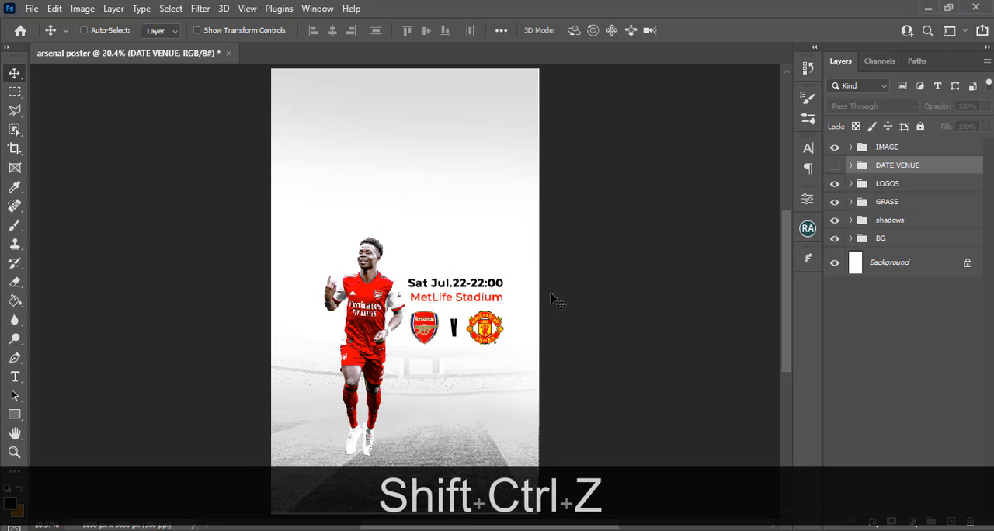
{"action": "left_click", "coordinate": [878, 186], "text": "ctrl"}
{"action": "key", "text": "ctrl"}
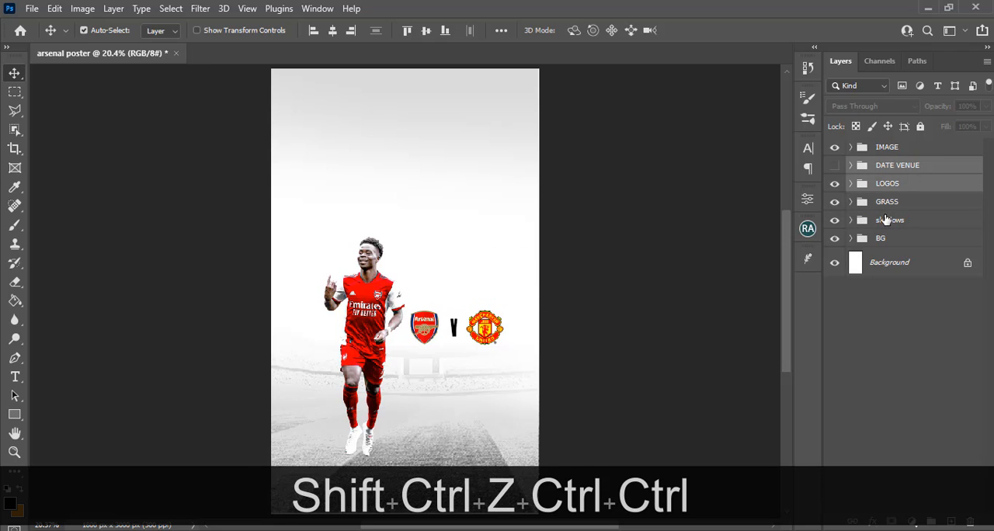
{"action": "left_click", "coordinate": [834, 164]}
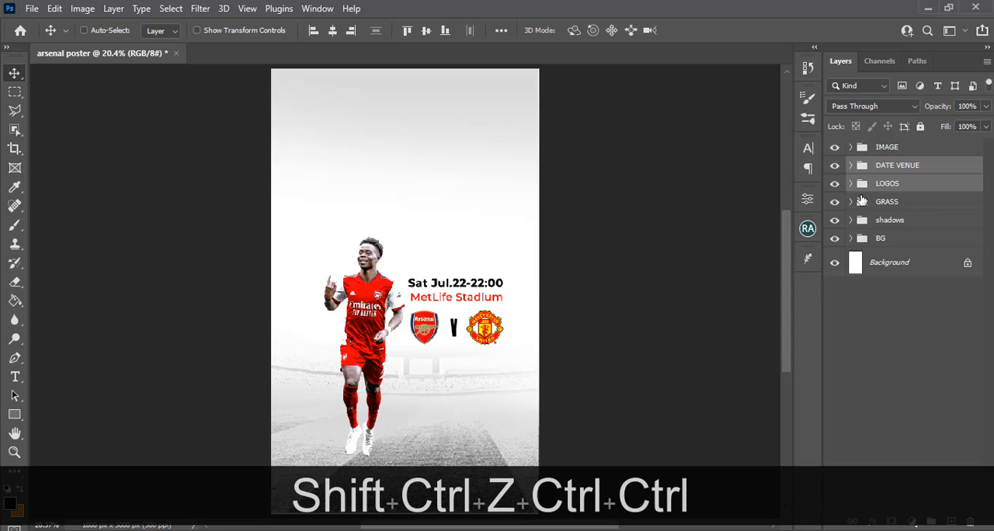
{"action": "left_click_drag", "start_coordinate": [436, 292], "coordinate": [430, 268]}
{"action": "key", "text": "ctrl+h"}
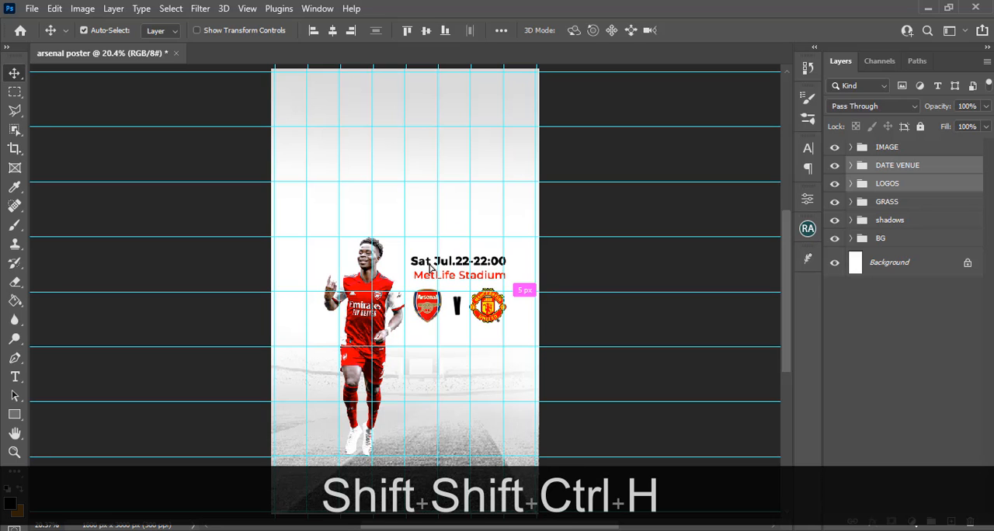
{"action": "key", "text": "Left"}
{"action": "key", "text": "Left"}
{"action": "key", "text": "Left"}
{"action": "key", "text": "Left"}
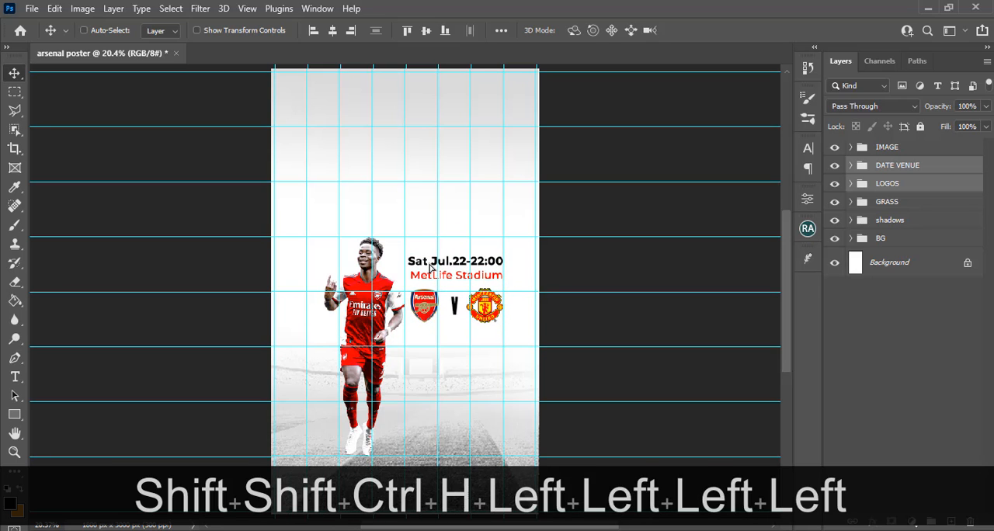
Nudge the DATE VENUE and LOGOS groups up until the date line's top meets the horizontal guide at the player's head
{"action": "key", "text": "shift+Up"}
{"action": "key", "text": "shift+Up"}
{"action": "key", "text": "shift+Up"}
{"action": "key", "text": "shift+Up"}
{"action": "key", "text": "shift+Up"}
{"action": "key", "text": "shift+Up"}
{"action": "key", "text": "shift+Up"}
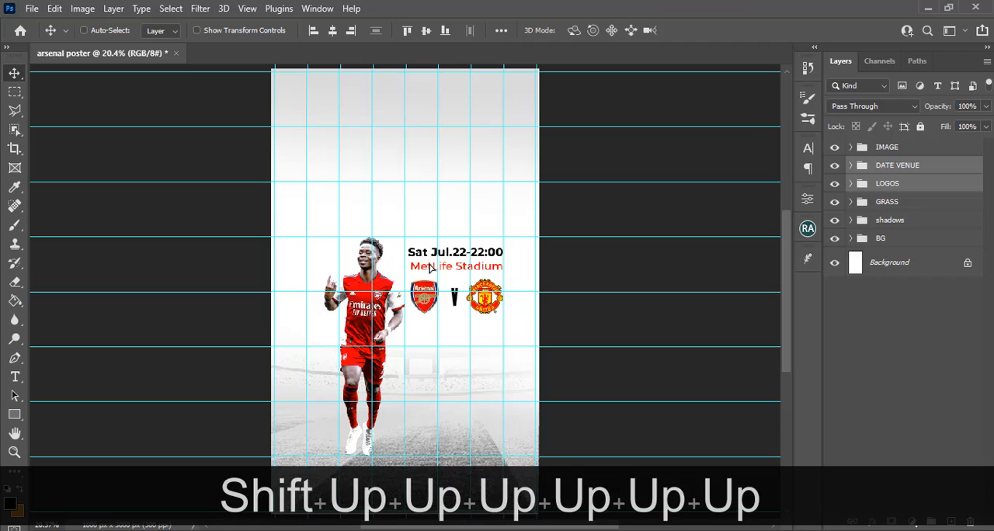
{"action": "key", "text": "shift+Up"}
{"action": "key", "text": "shift+Up"}
{"action": "key", "text": "shift+Up"}
{"action": "key", "text": "shift+Up"}
{"action": "key", "text": "shift+Up"}
{"action": "key", "text": "shift+Up"}
{"action": "key", "text": "shift+Up"}
{"action": "key", "text": "shift+Up"}
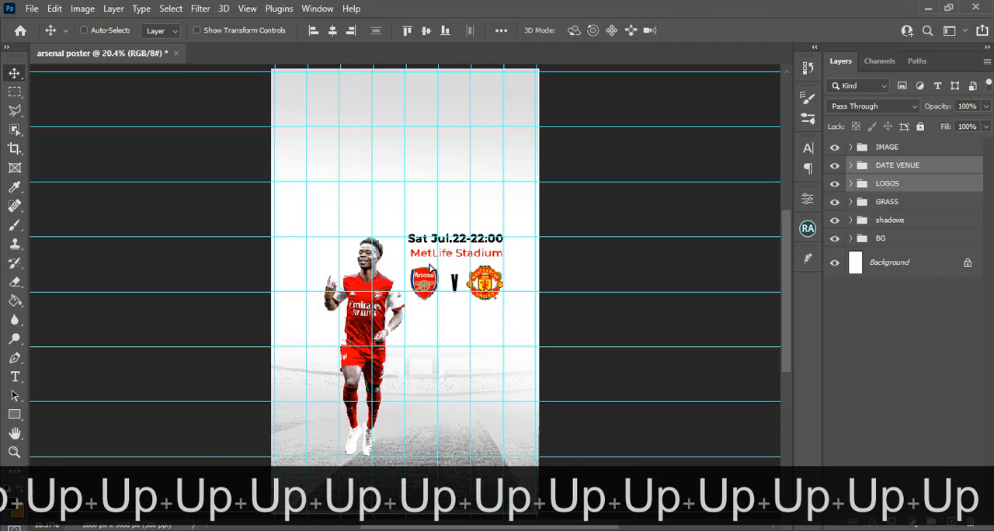
{"action": "key", "text": "shift+Down"}
{"action": "key", "text": "ctrl+semicolon"}
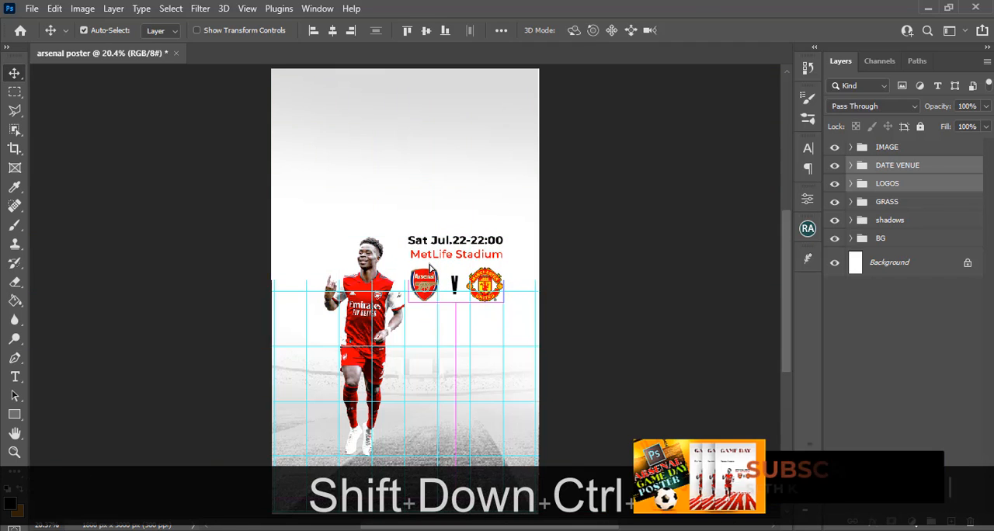
{"action": "key", "text": "ctrl+h"}
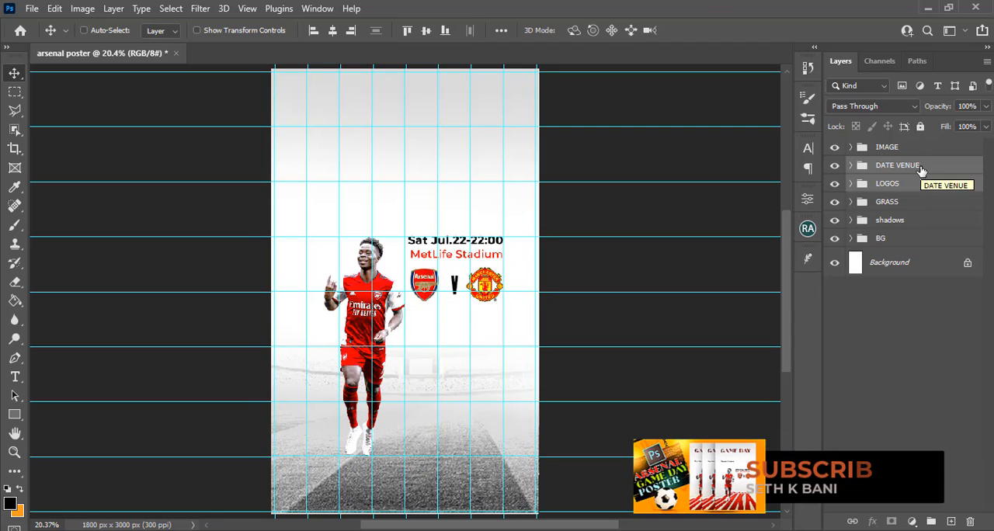
Add a new text layer above the player reading Premier League, copied from the Notepad file 36.txt
{"action": "key", "text": "t"}
{"action": "left_click", "coordinate": [371, 163]}
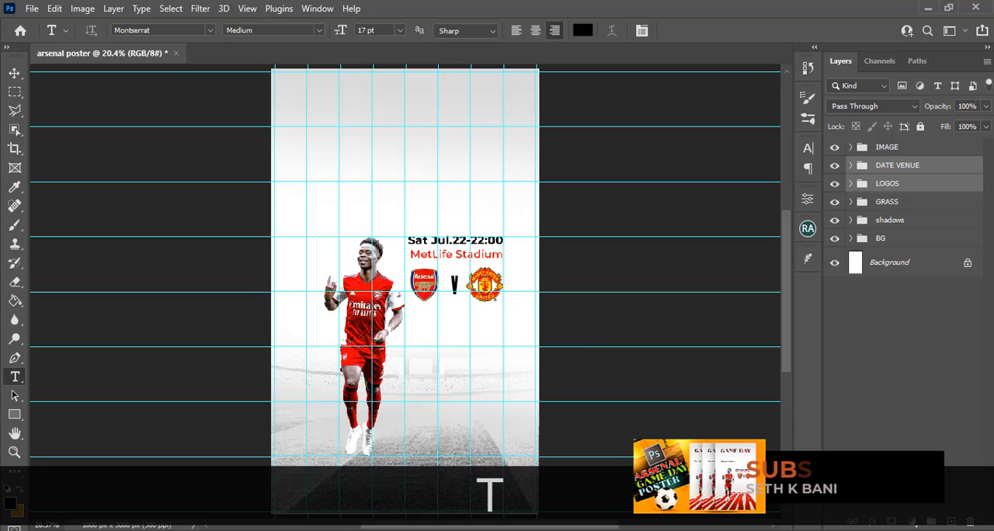
{"action": "key", "text": "alt+Tab"}
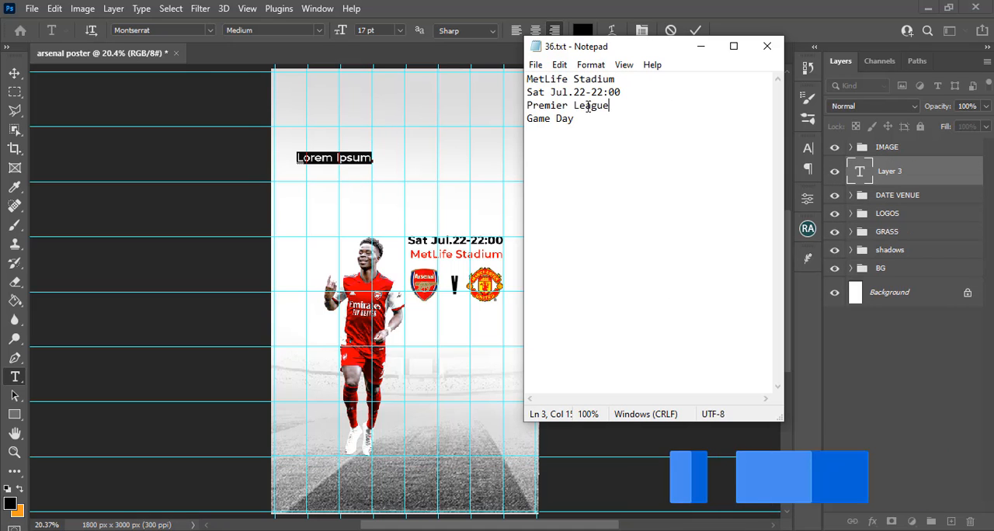
{"action": "left_click_drag", "start_coordinate": [625, 105], "coordinate": [521, 105]}
{"action": "key", "text": "ctrl+c"}
{"action": "key", "text": "alt+Tab"}
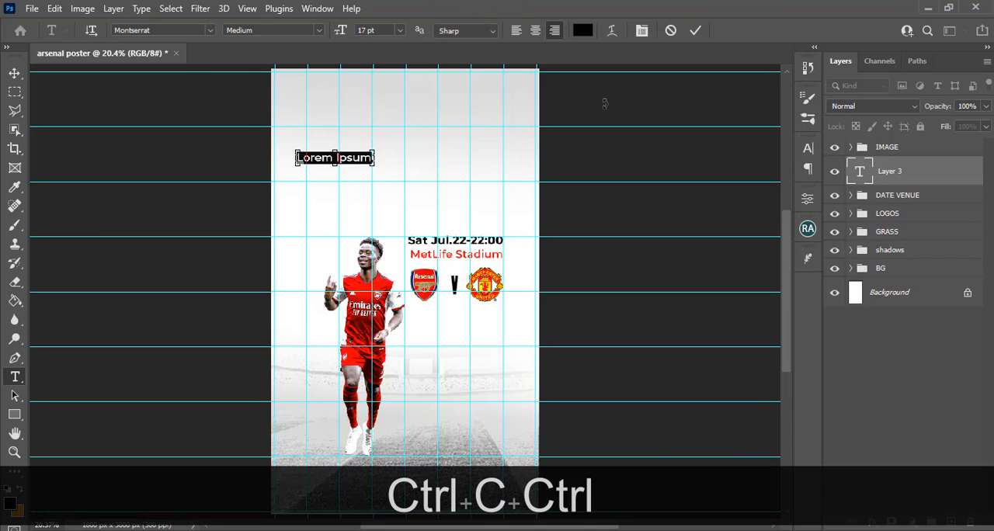
{"action": "key", "text": "ctrl+v"}
{"action": "left_click", "coordinate": [873, 171]}
{"action": "key", "text": "v"}
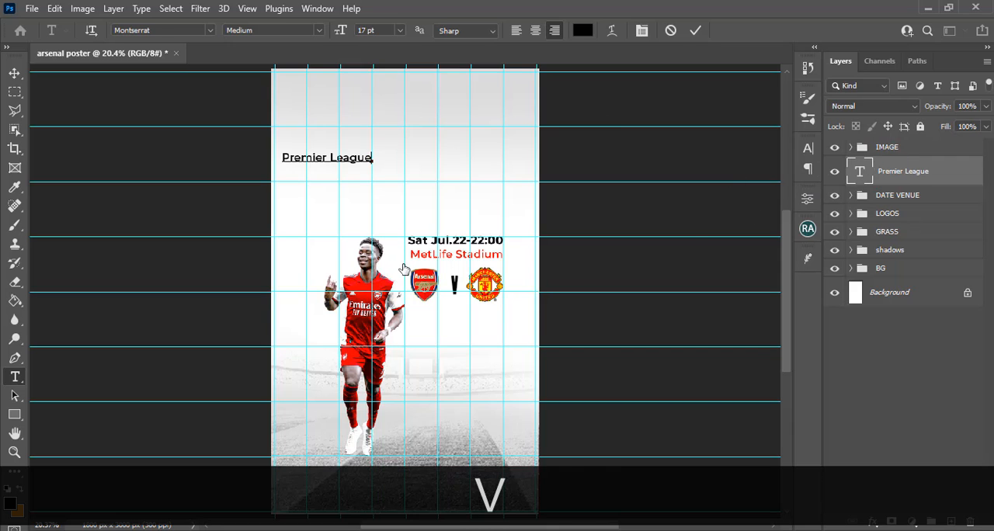
Shift the Premier League text slightly right and place a duplicate of it above, near the top of the poster
{"action": "left_click_drag", "start_coordinate": [325, 167], "coordinate": [349, 168]}
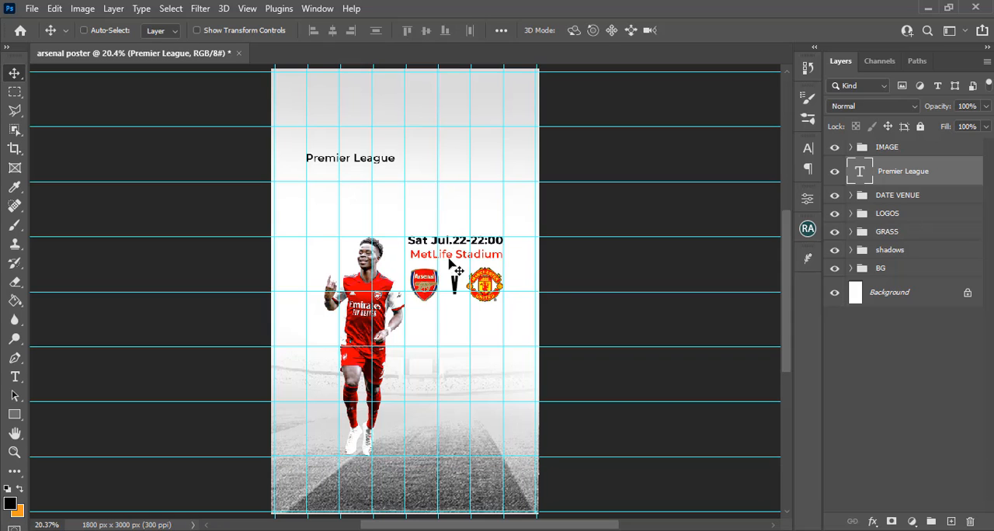
{"action": "left_click", "coordinate": [808, 148]}
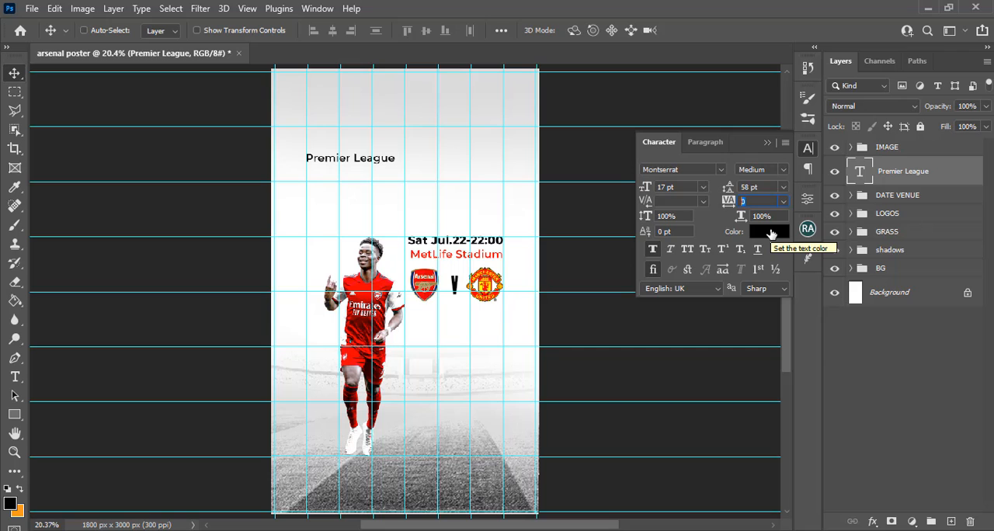
{"action": "left_click", "coordinate": [767, 143]}
{"action": "key", "text": "ctrl+j"}
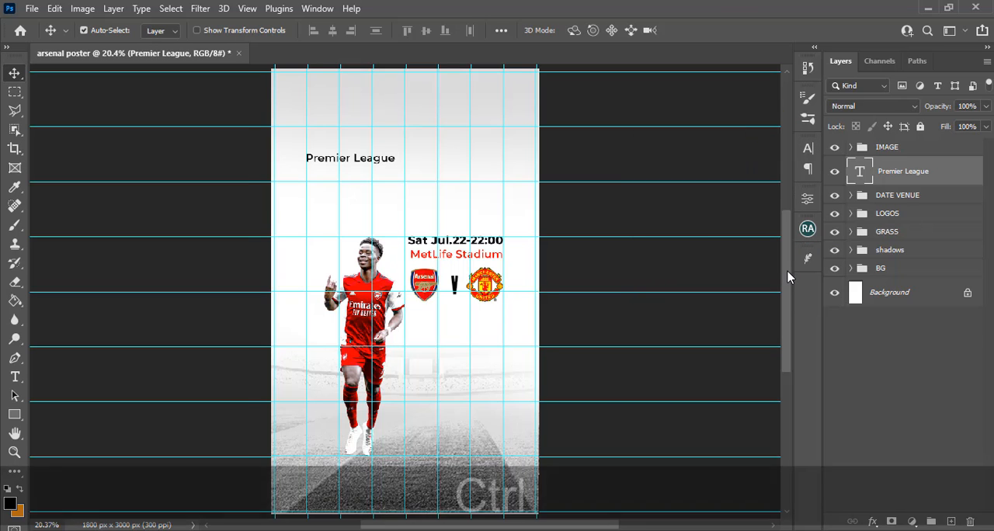
{"action": "key", "text": "v"}
{"action": "left_click_drag", "start_coordinate": [355, 157], "coordinate": [383, 104]}
Replace the upper copy's wording with Game Day, copied from the Notepad file 36.txt
{"action": "key", "text": "alt+Tab"}
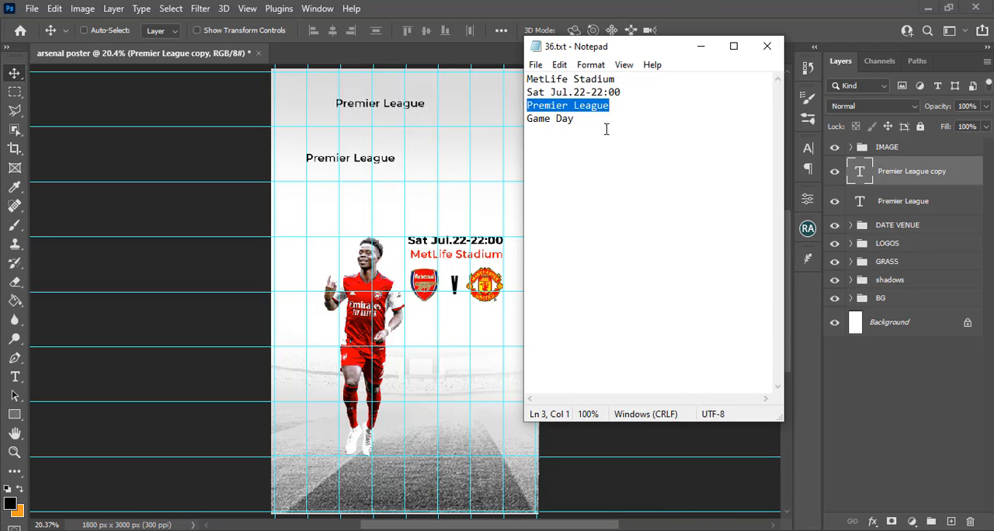
{"action": "left_click_drag", "start_coordinate": [577, 119], "coordinate": [526, 117]}
{"action": "key", "text": "ctrl+c"}
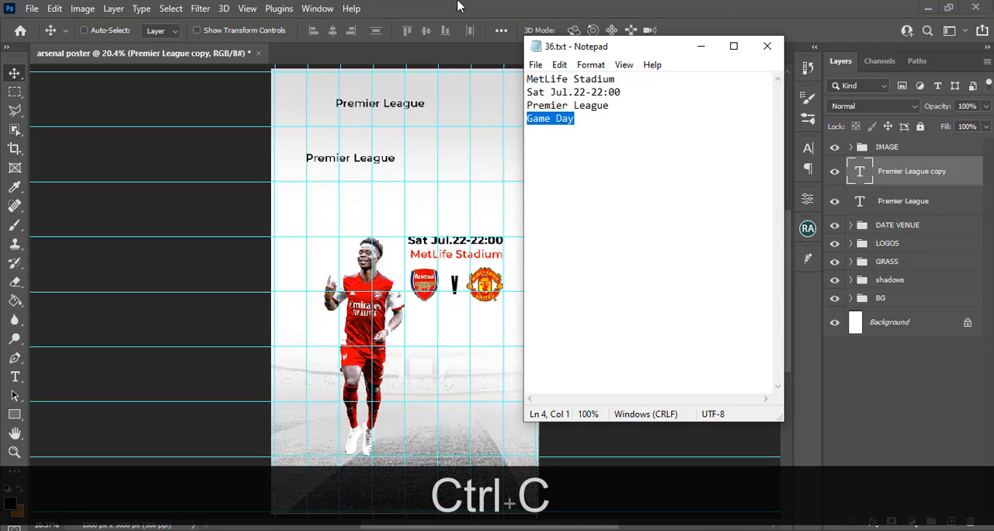
{"action": "key", "text": "alt+Tab"}
{"action": "double_click", "coordinate": [860, 172]}
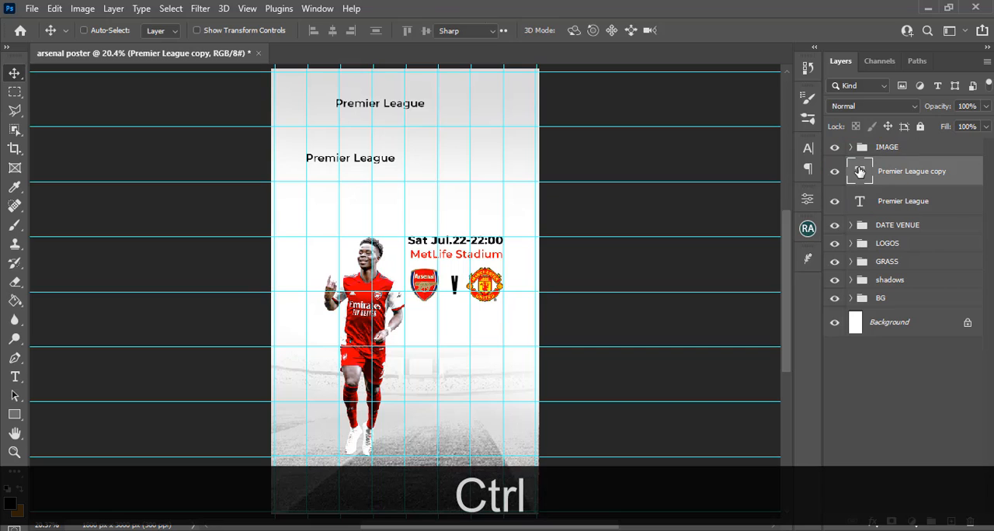
{"action": "key", "text": "ctrl+v"}
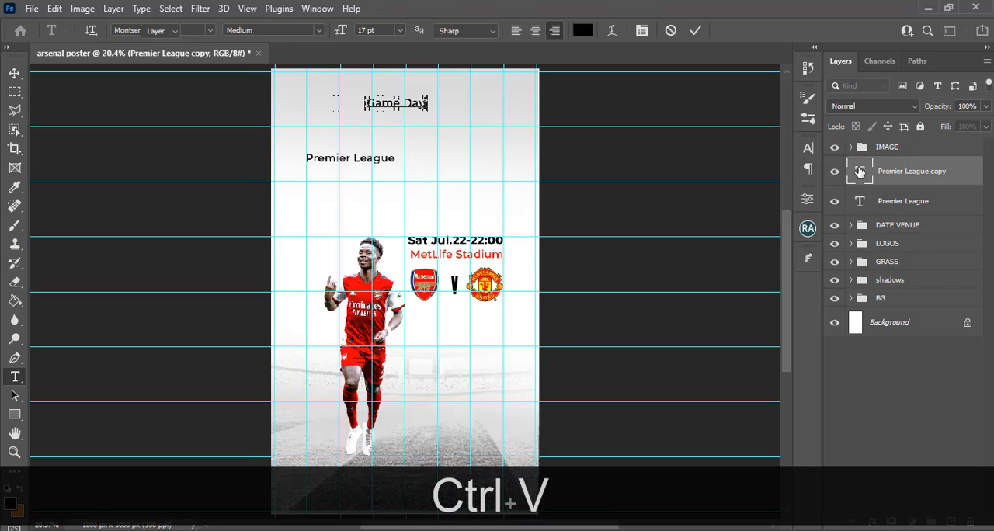
{"action": "left_click", "coordinate": [860, 172]}
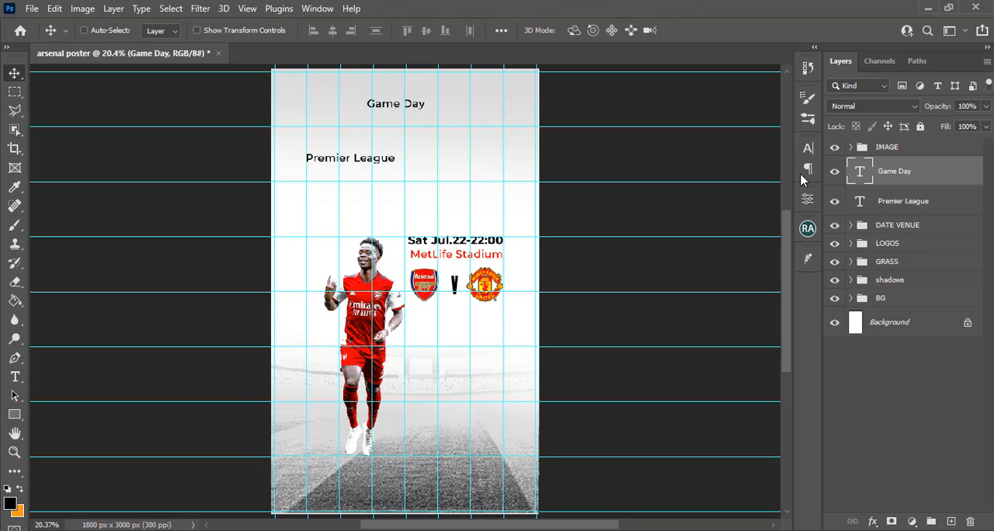
Change the Game Day text's font to Quaker FREE Regular
{"action": "left_click", "coordinate": [808, 147]}
{"action": "left_click", "coordinate": [703, 169]}
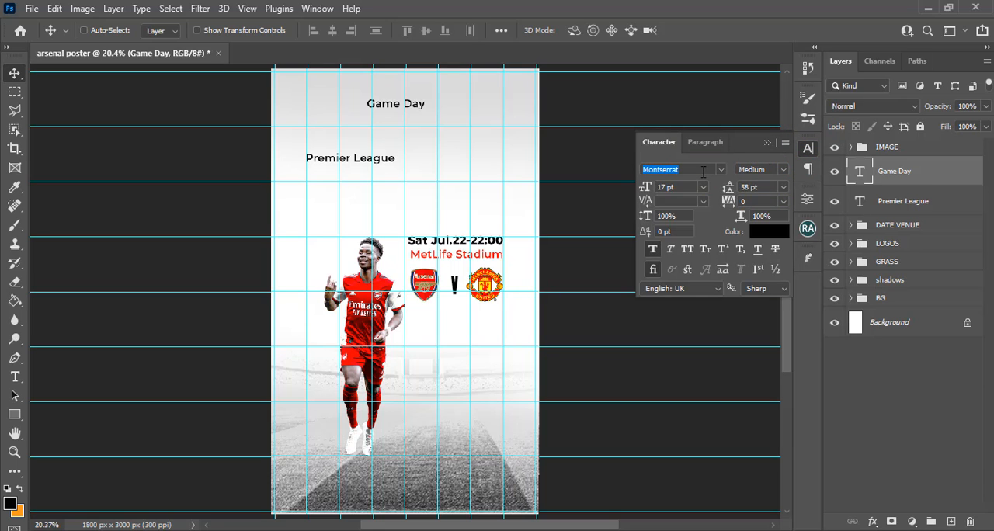
{"action": "type", "text": "QUAK"}
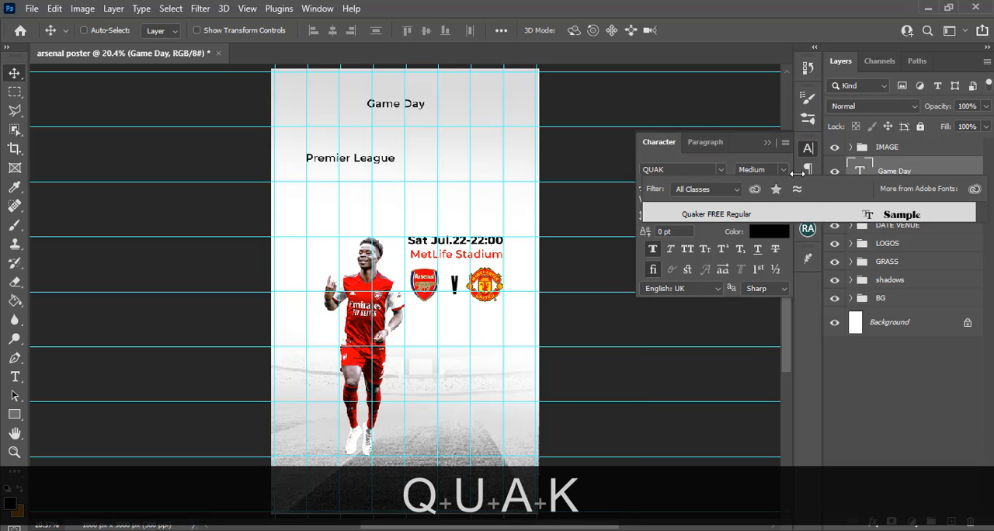
{"action": "left_click", "coordinate": [733, 215]}
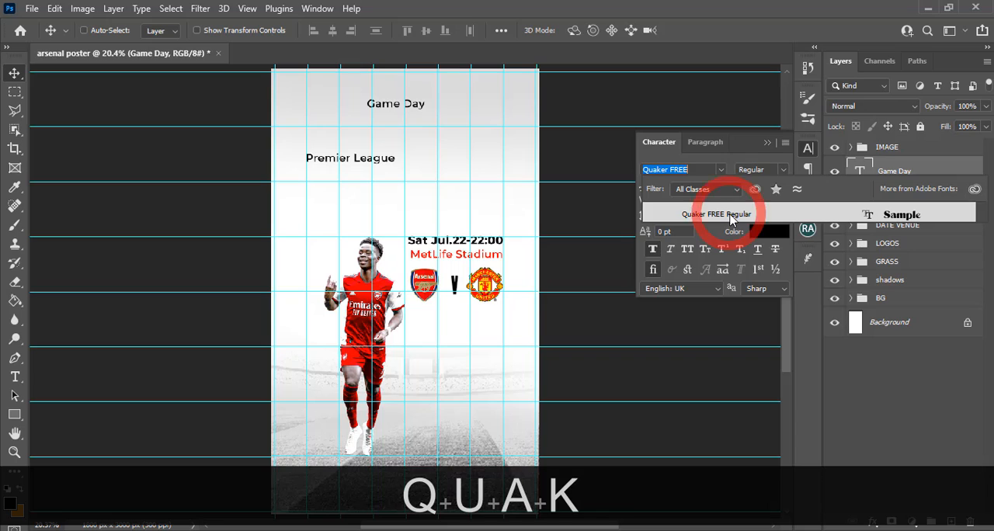
{"action": "left_click", "coordinate": [898, 187]}
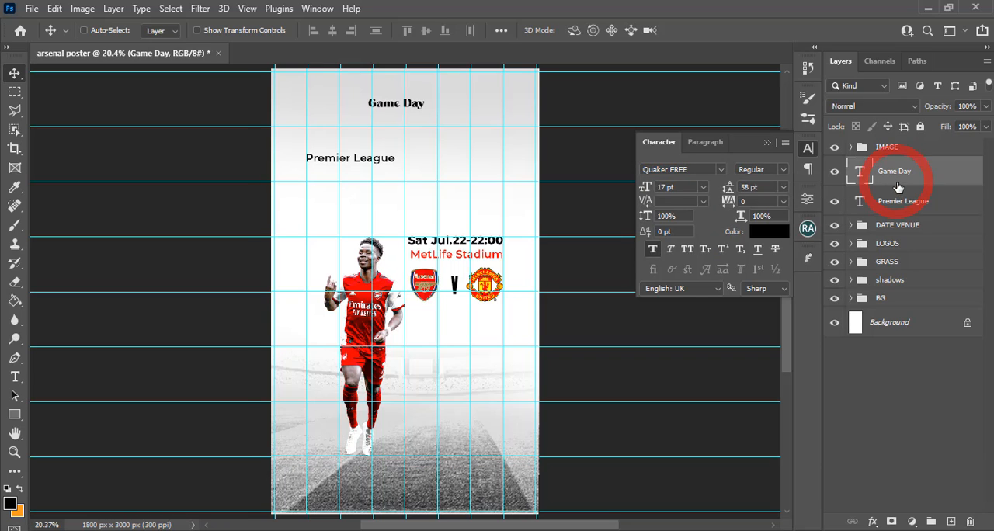
Set the Game Day text's size to 53 pt and its tracking to 60
{"action": "left_click", "coordinate": [638, 187]}
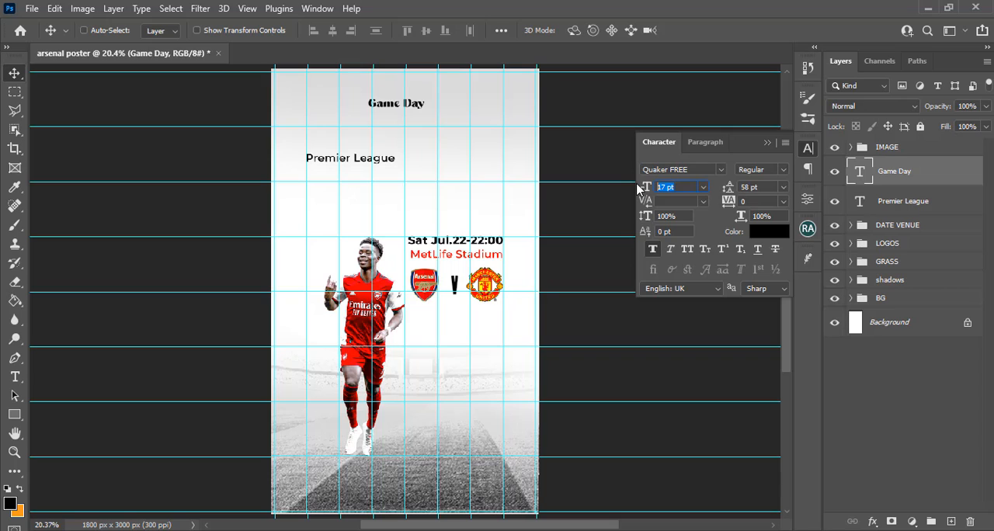
{"action": "type", "text": "53"}
{"action": "key", "text": "Return"}
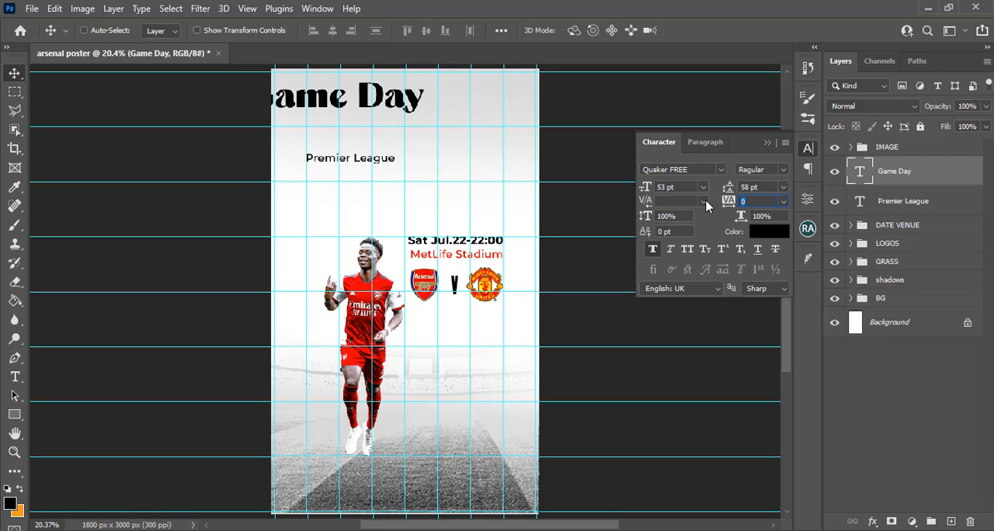
{"action": "type", "text": "60"}
{"action": "key", "text": "Return"}
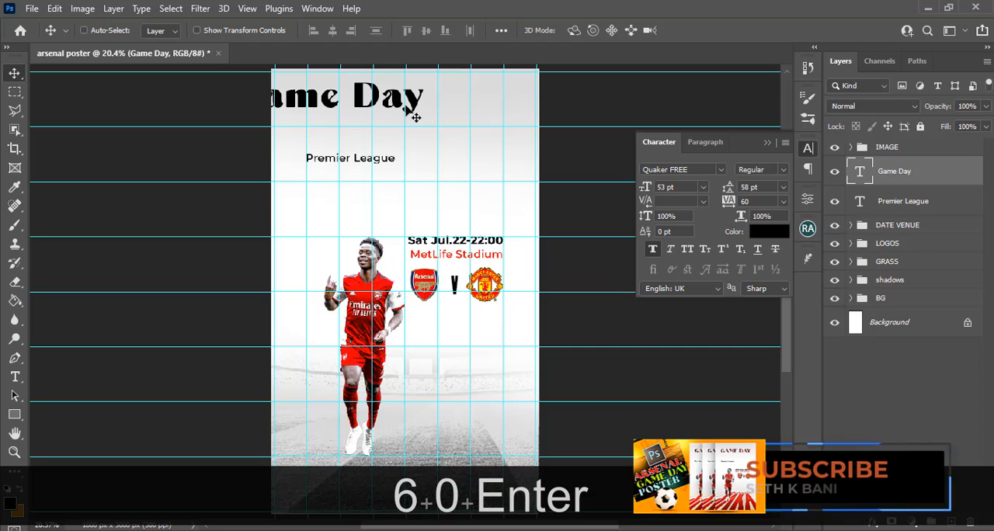
Move the Game Day heading fully onto the canvas between the top two horizontal guides and set it in all caps
{"action": "left_click_drag", "start_coordinate": [291, 105], "coordinate": [366, 112]}
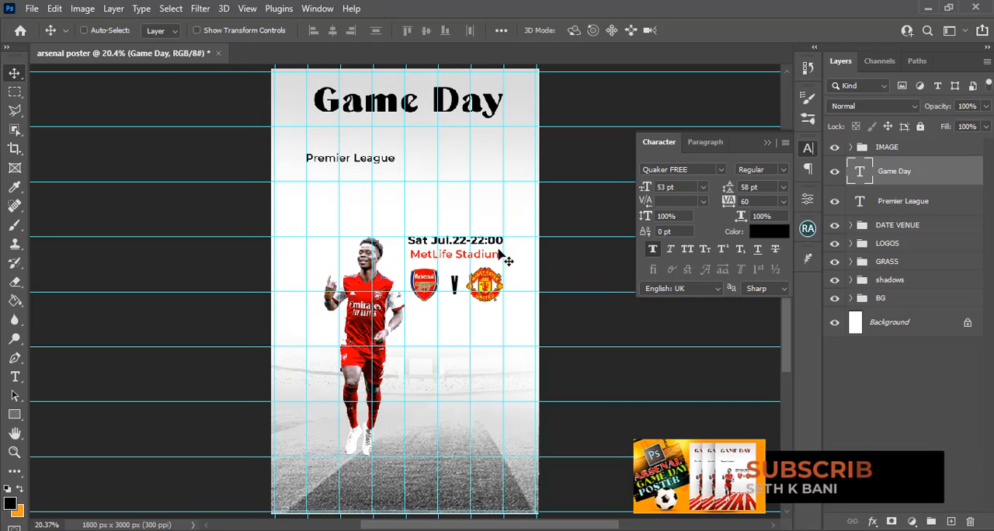
{"action": "left_click", "coordinate": [688, 250]}
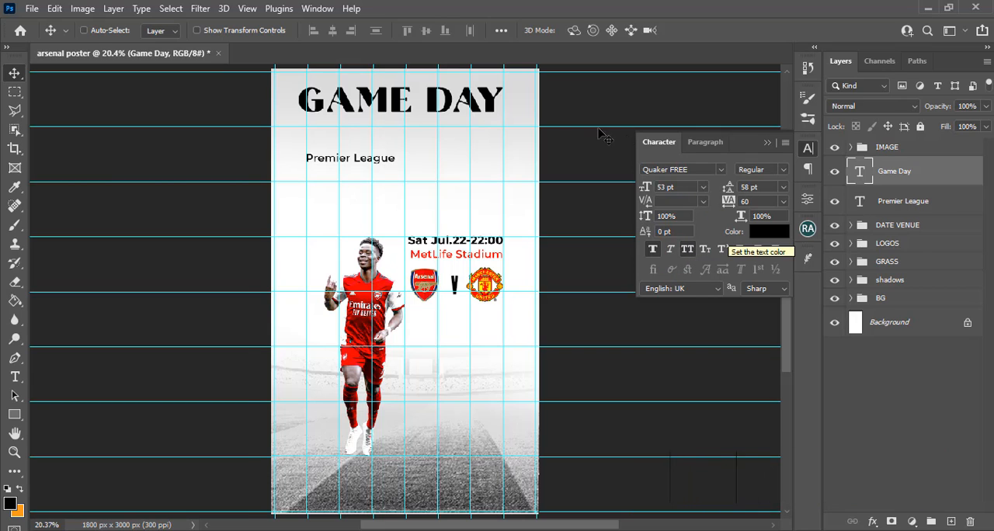
{"action": "left_click_drag", "start_coordinate": [426, 105], "coordinate": [429, 112]}
Nudge the Game Day heading left in Free Transform until it is centred horizontally on the canvas, X about 901 px
{"action": "key", "text": "ctrl+t"}
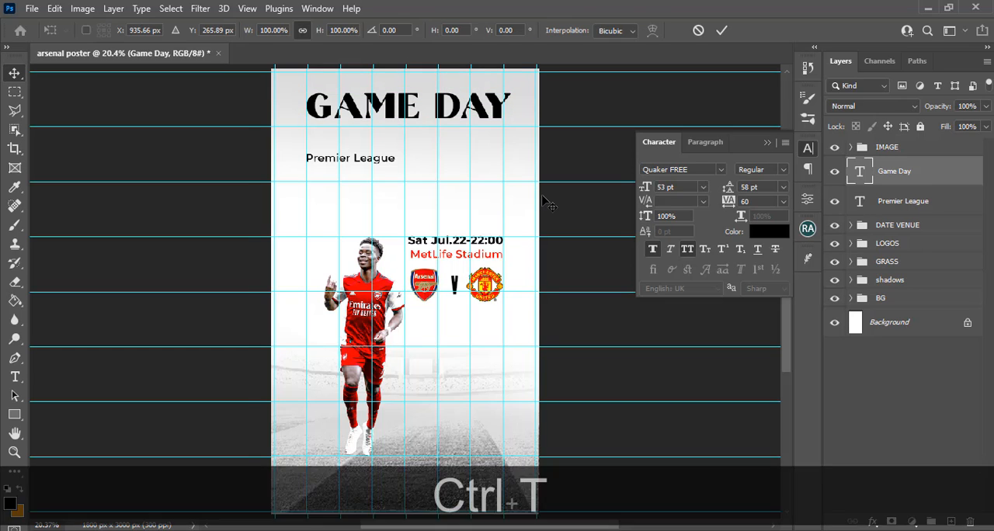
{"action": "key", "text": "shift+Left"}
{"action": "key", "text": "shift+Left"}
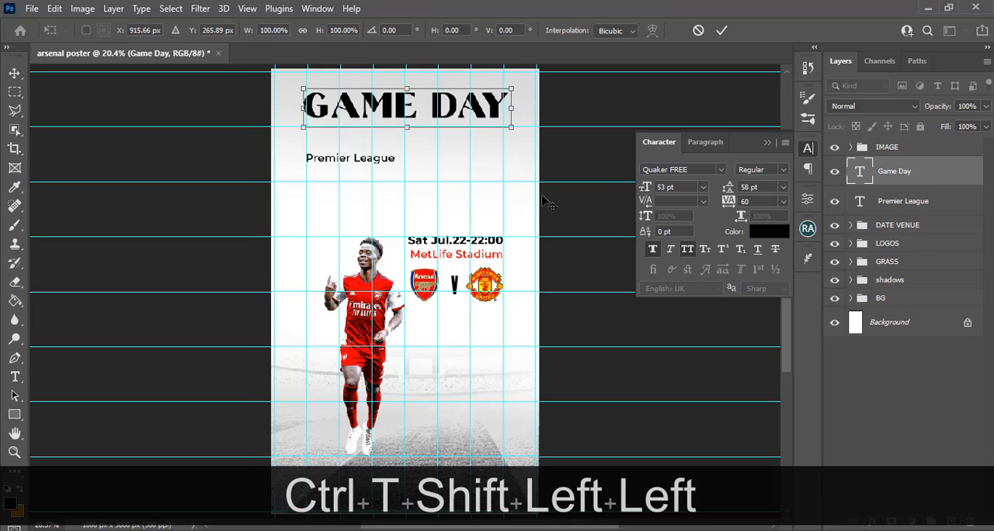
{"action": "key", "text": "Left"}
{"action": "key", "text": "Left"}
{"action": "key", "text": "Left"}
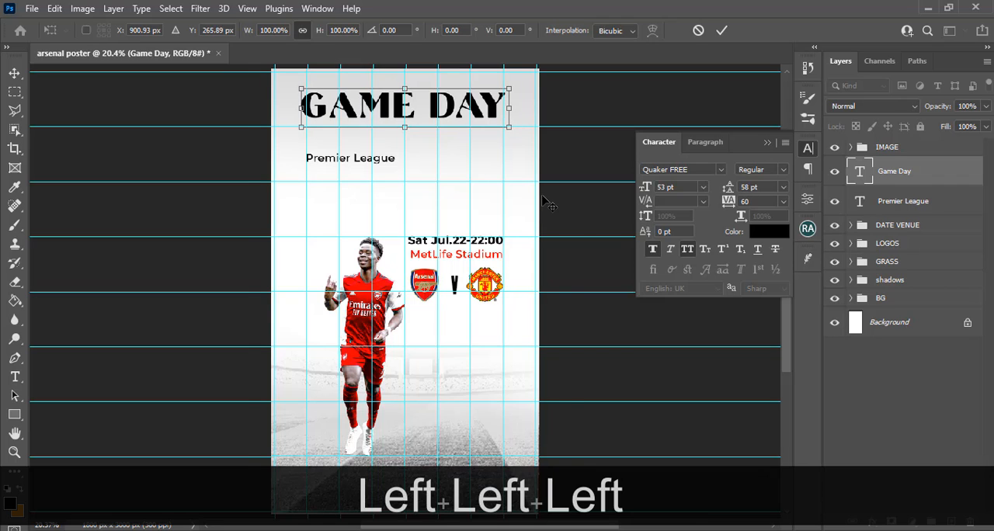
{"action": "key", "text": "Return"}
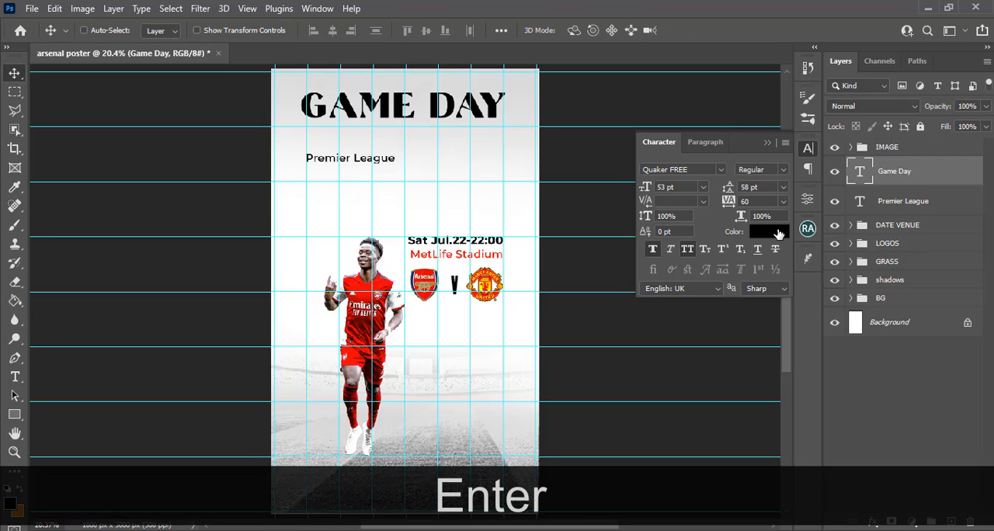
Recolour the Game Day heading red ff0002, sampled from the player's jersey
{"action": "left_click", "coordinate": [777, 232]}
{"action": "left_click", "coordinate": [356, 285]}
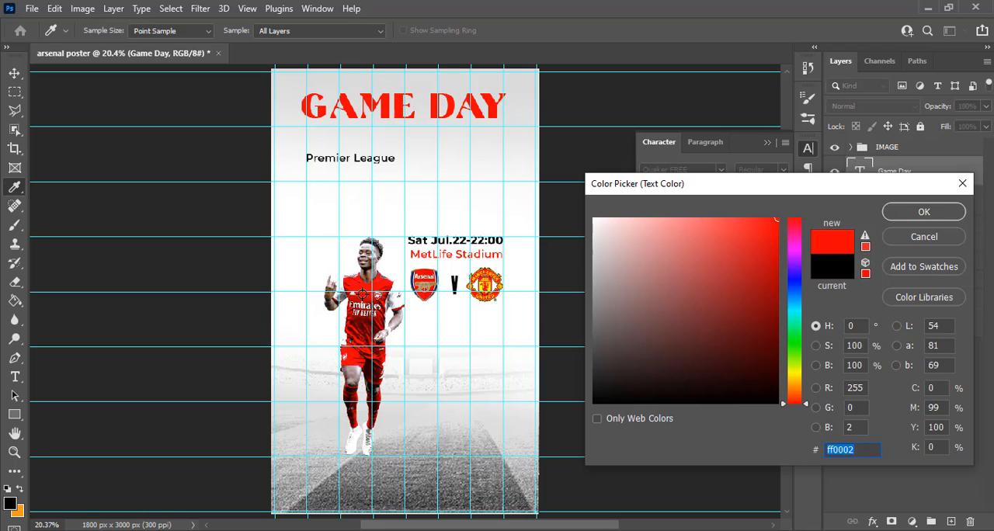
{"action": "left_click", "coordinate": [957, 212]}
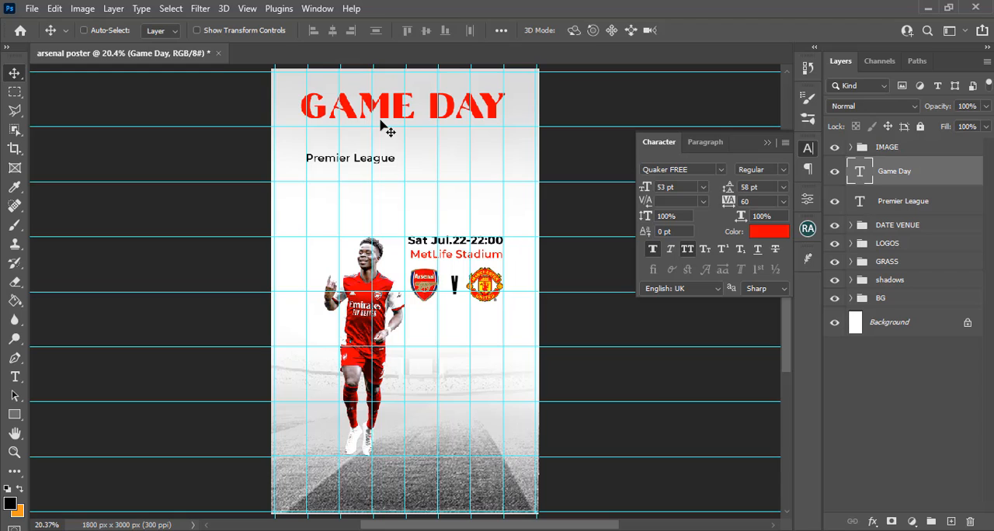
Add a Pattern Overlay to the Game Day layer using the first Antique Pattern Textures swatch, Multiply blend, 100% opacity and 417% scale
{"action": "left_click", "coordinate": [967, 171]}
{"action": "double_click", "coordinate": [967, 171]}
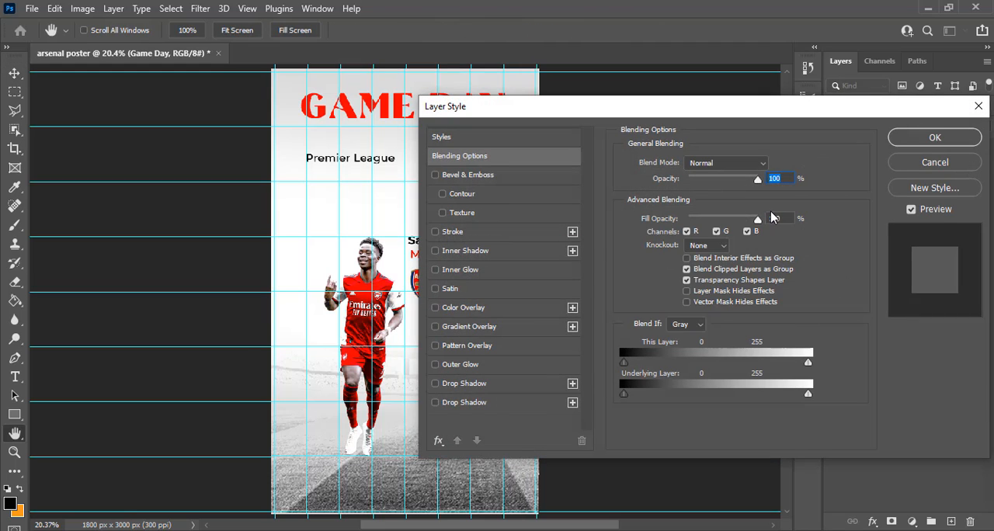
{"action": "left_click", "coordinate": [466, 347]}
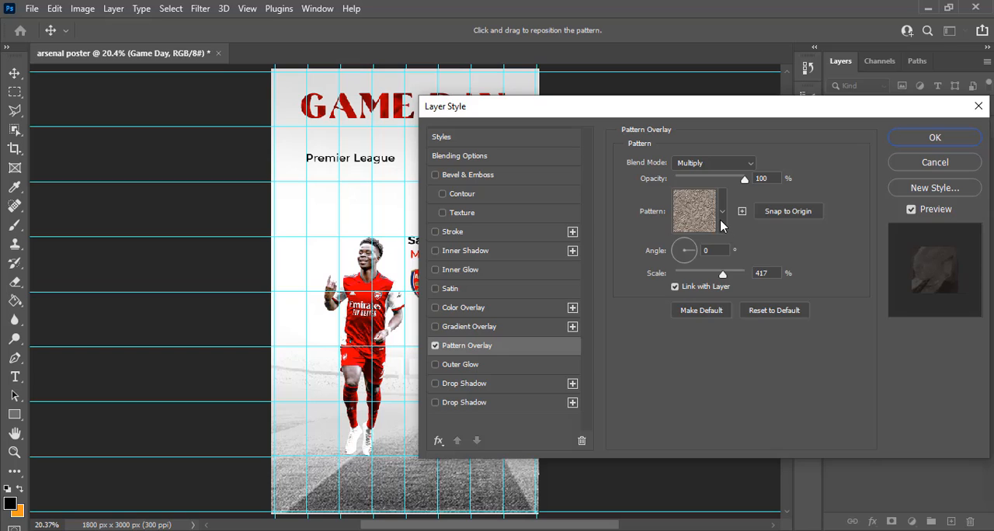
{"action": "left_click", "coordinate": [720, 224]}
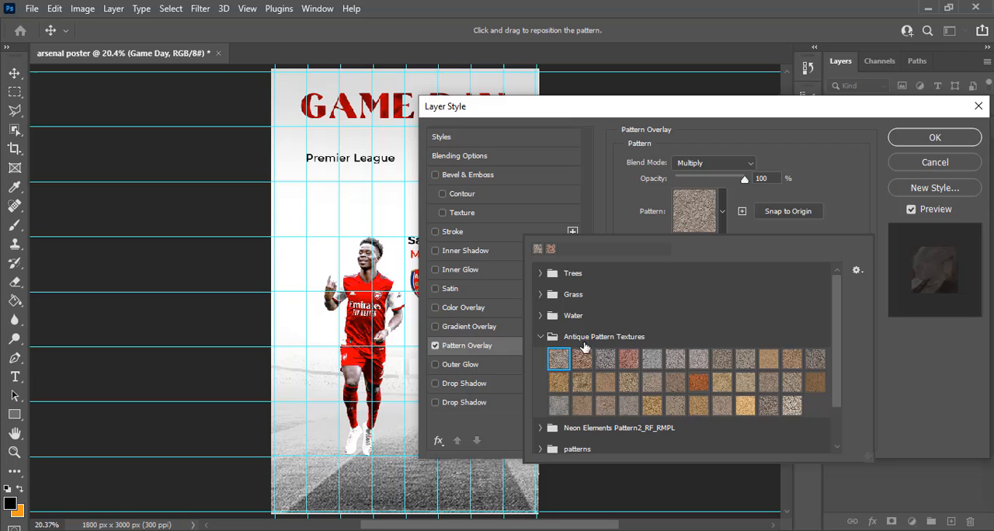
{"action": "left_click", "coordinate": [559, 357]}
{"action": "left_click", "coordinate": [856, 161]}
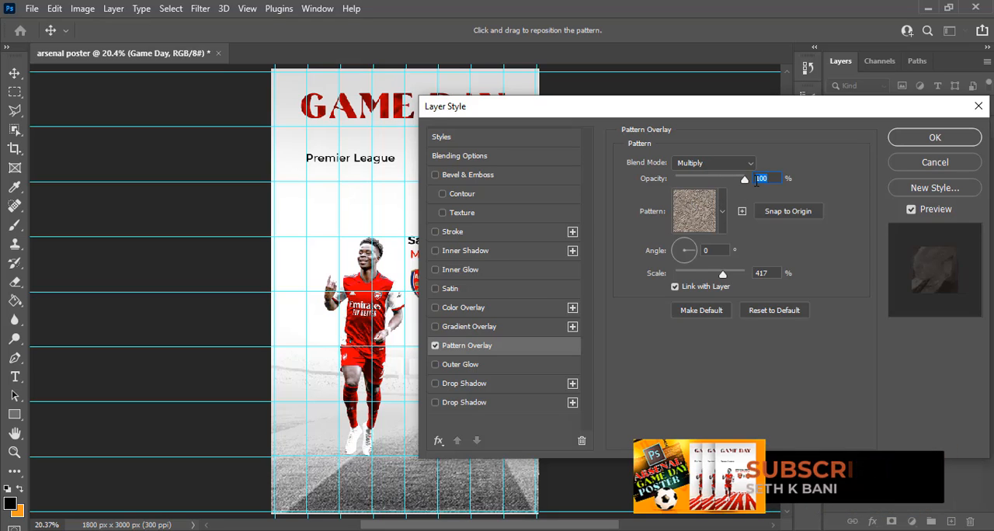
{"action": "left_click", "coordinate": [705, 250]}
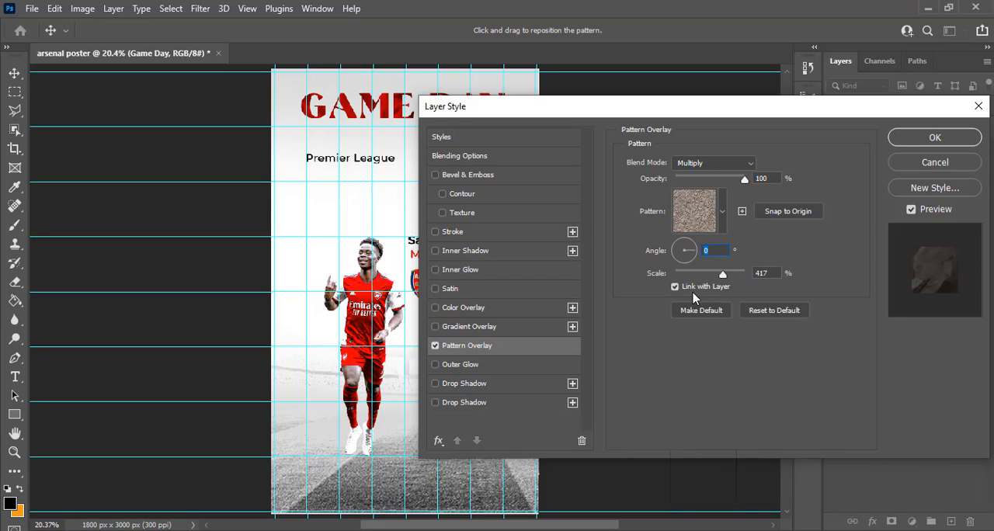
{"action": "left_click_drag", "start_coordinate": [774, 273], "coordinate": [747, 272]}
{"action": "left_click", "coordinate": [927, 139]}
Hide the guides and compare the Game Day heading with its layer effects off and on
{"action": "key", "text": "ctrl+h"}
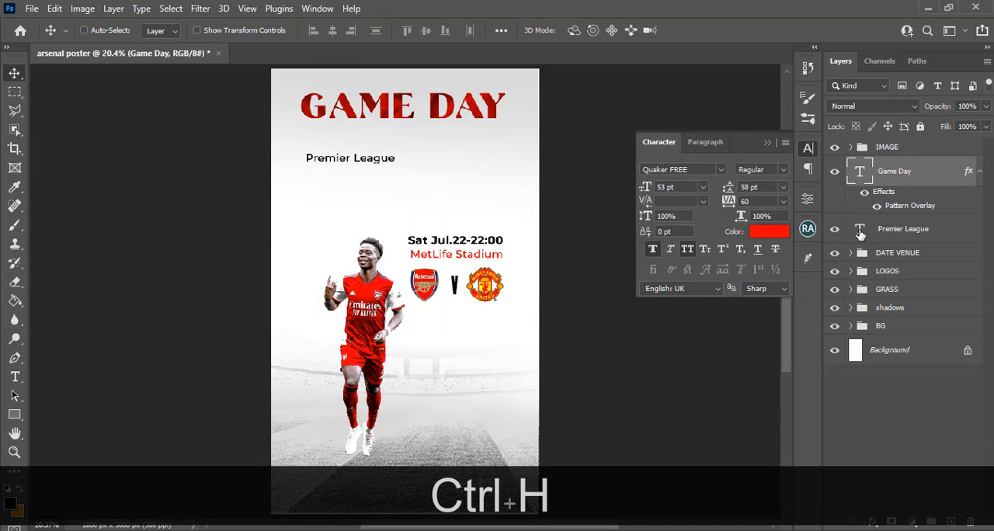
{"action": "left_click", "coordinate": [865, 192]}
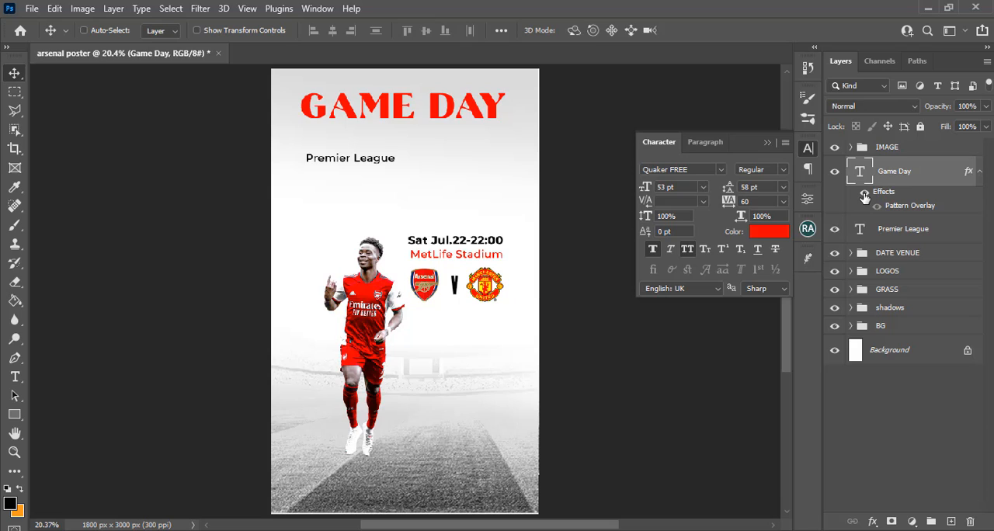
{"action": "left_click", "coordinate": [865, 192]}
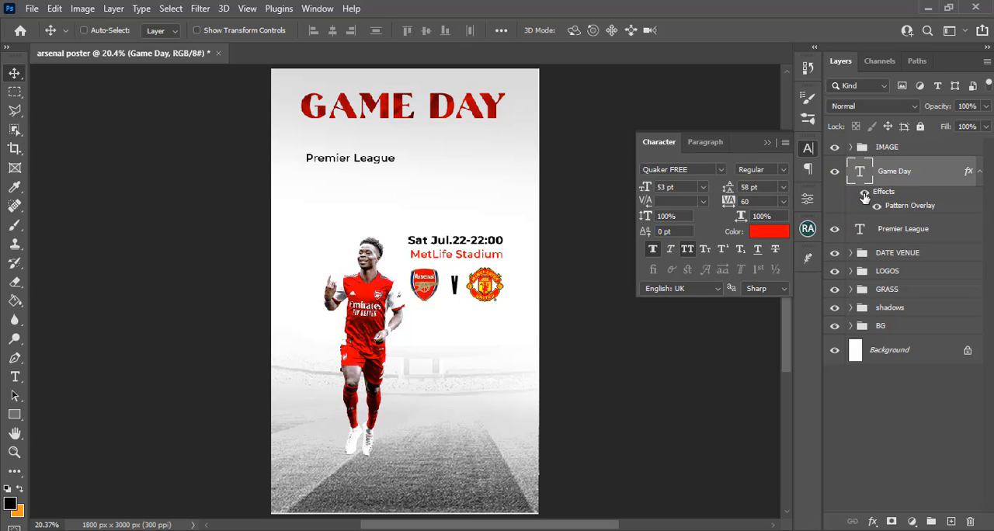
{"action": "left_click", "coordinate": [768, 142]}
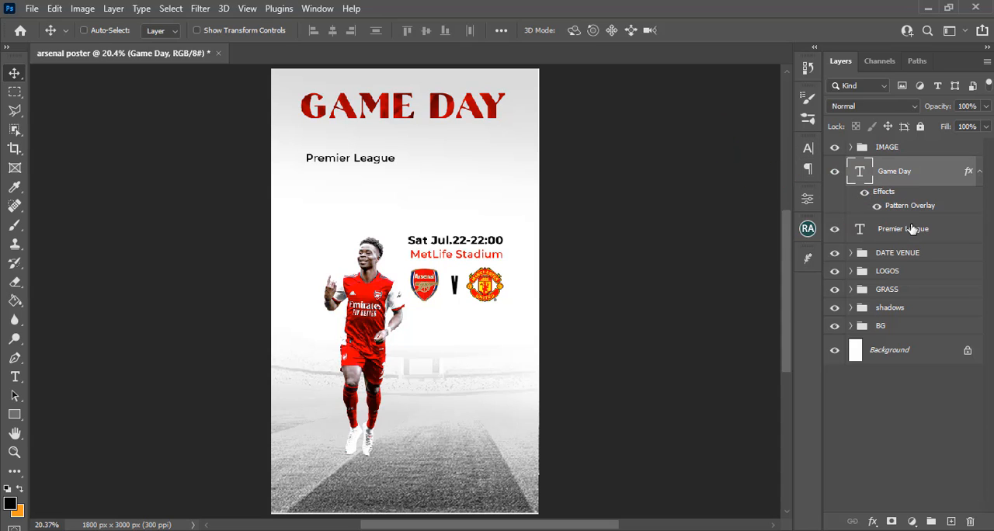
Select the Premier League text layer and nudge it down, widening the gap below the Game Day heading
{"action": "left_click", "coordinate": [911, 235]}
{"action": "key", "text": "v"}
{"action": "key", "text": "shift+Down"}
{"action": "key", "text": "shift+Down"}
{"action": "key", "text": "shift+Down"}
{"action": "key", "text": "shift+Down"}
{"action": "key", "text": "shift+Down"}
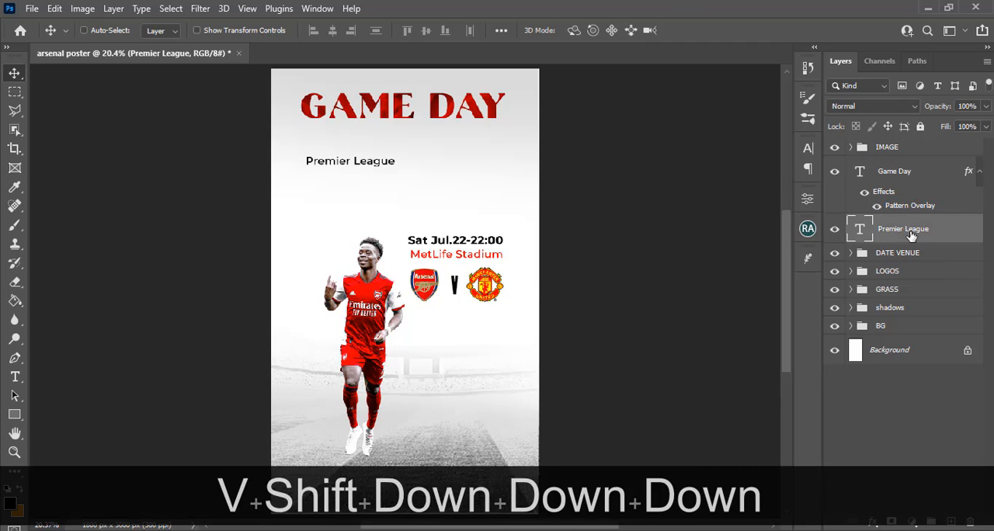
{"action": "key", "text": "shift+Down"}
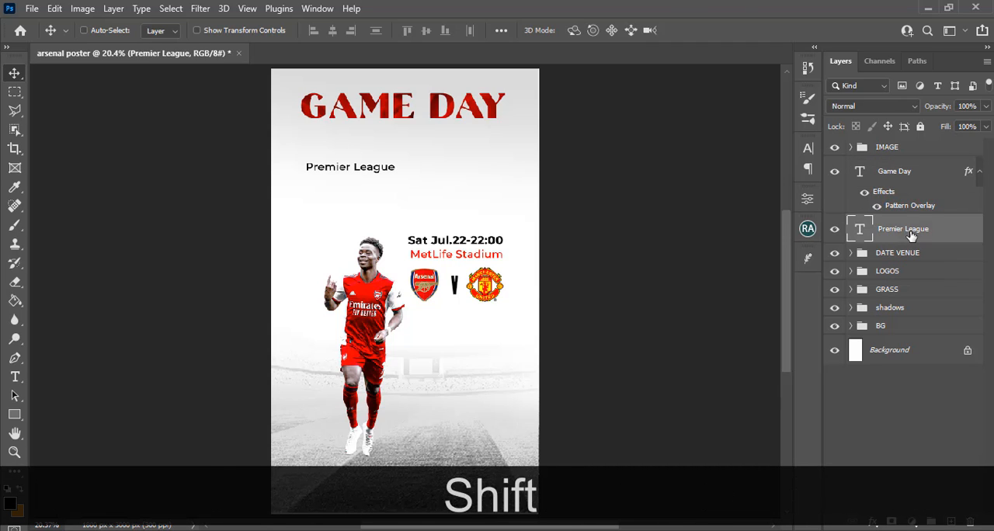
{"action": "key", "text": "shift+Down"}
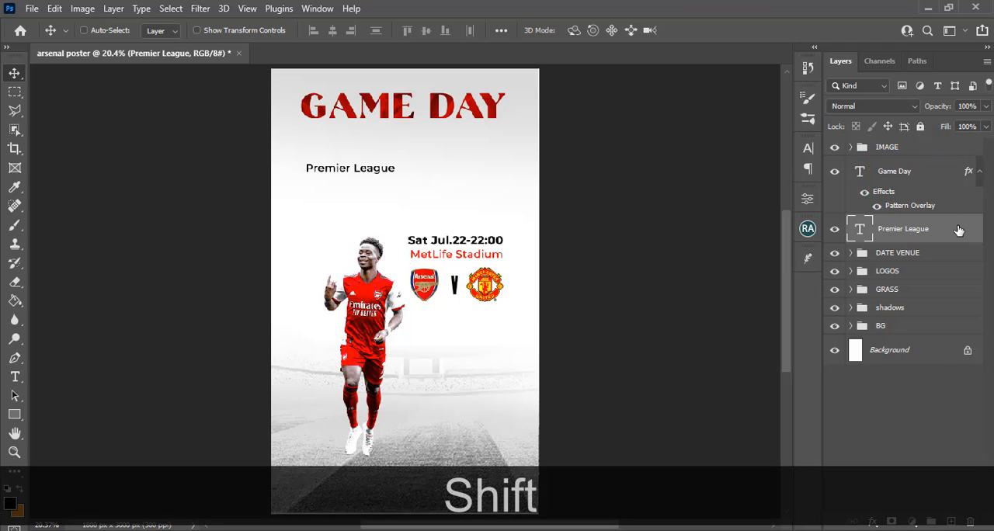
Group the Game Day and Premier League text layers and name the group TOP TEXT
{"action": "left_click", "coordinate": [959, 231], "text": "shift"}
{"action": "key", "text": "ctrl+g"}
{"action": "double_click", "coordinate": [895, 166]}
{"action": "key", "text": "Caps_Lock"}
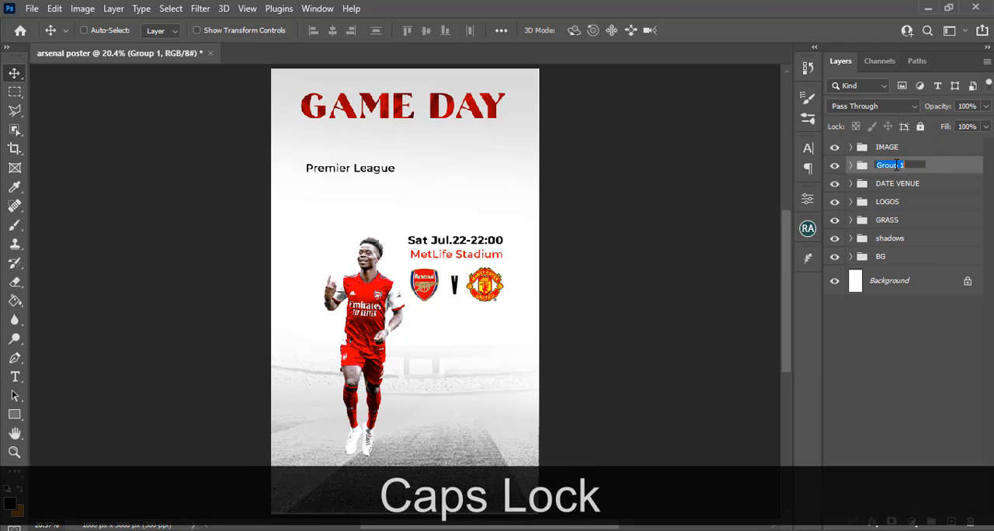
{"action": "key", "text": "Caps_Lock"}
{"action": "type", "text": "TOP TE"}
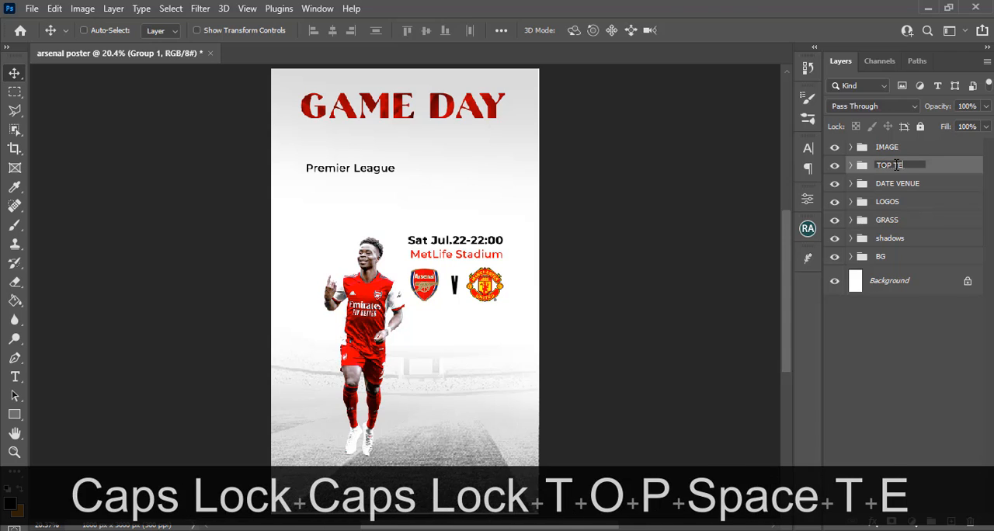
{"action": "type", "text": "XT"}
{"action": "key", "text": "Return"}
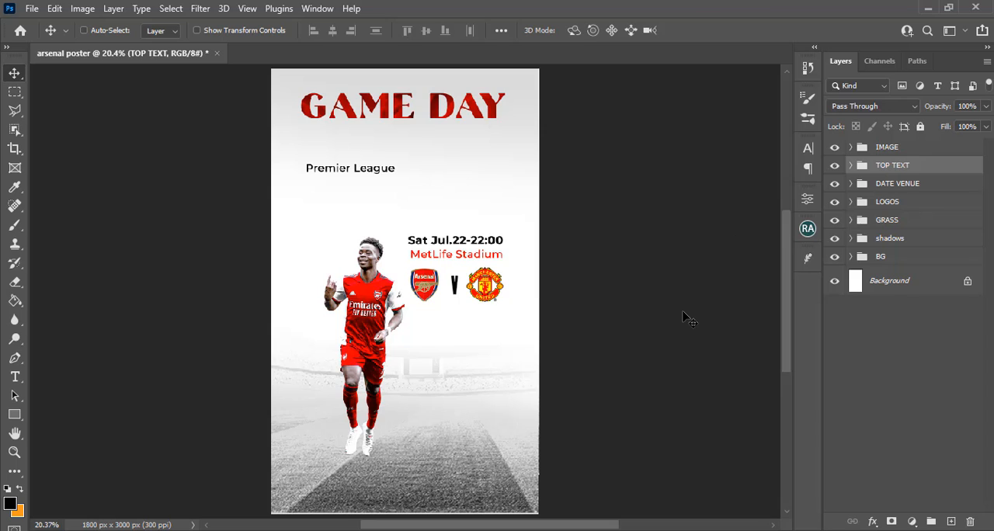
Place bukayo copy 2.png from the SPORTS folder on the poster, beside the player's lower legs
{"action": "key", "text": "ctrl+minus"}
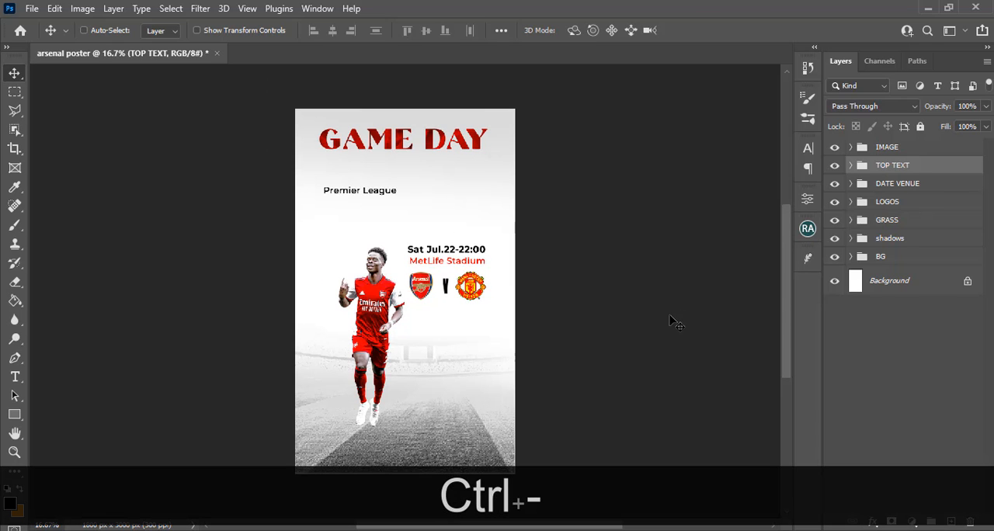
{"action": "left_click_drag", "start_coordinate": [787, 306], "coordinate": [787, 328]}
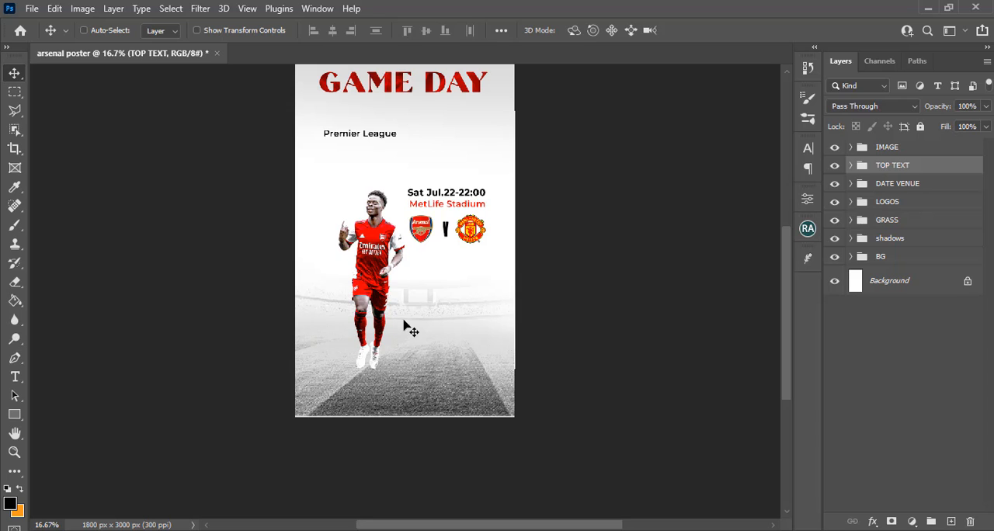
{"action": "left_click", "coordinate": [349, 530]}
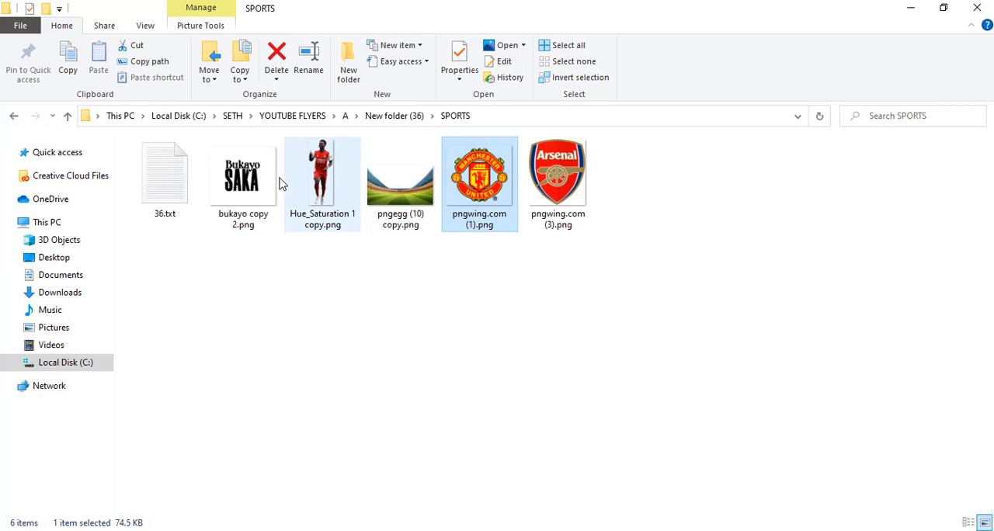
{"action": "left_click_drag", "start_coordinate": [253, 184], "coordinate": [449, 340]}
{"action": "key", "text": "ctrl+z"}
{"action": "key", "text": "ctrl+z"}
{"action": "key", "text": "ctrl+z"}
{"action": "key", "text": "ctrl+z"}
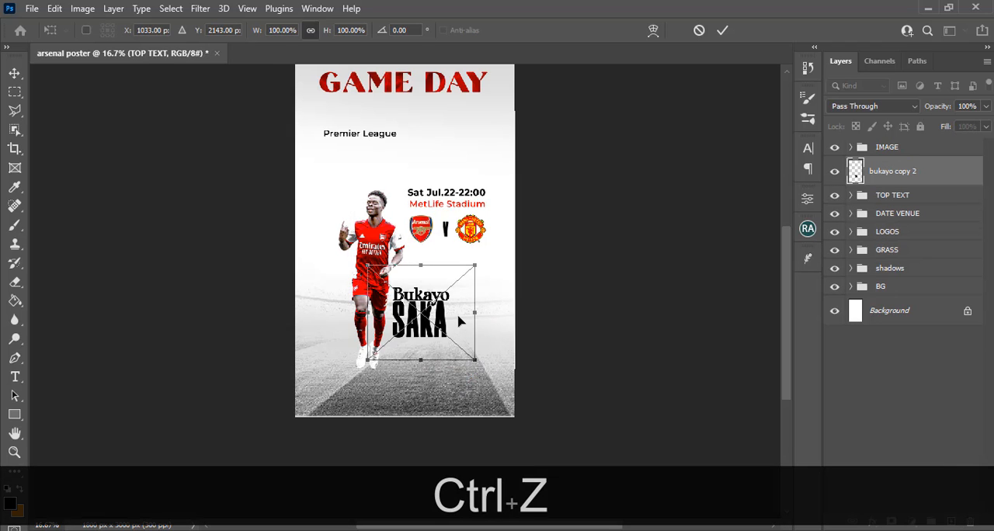
{"action": "key", "text": "Return"}
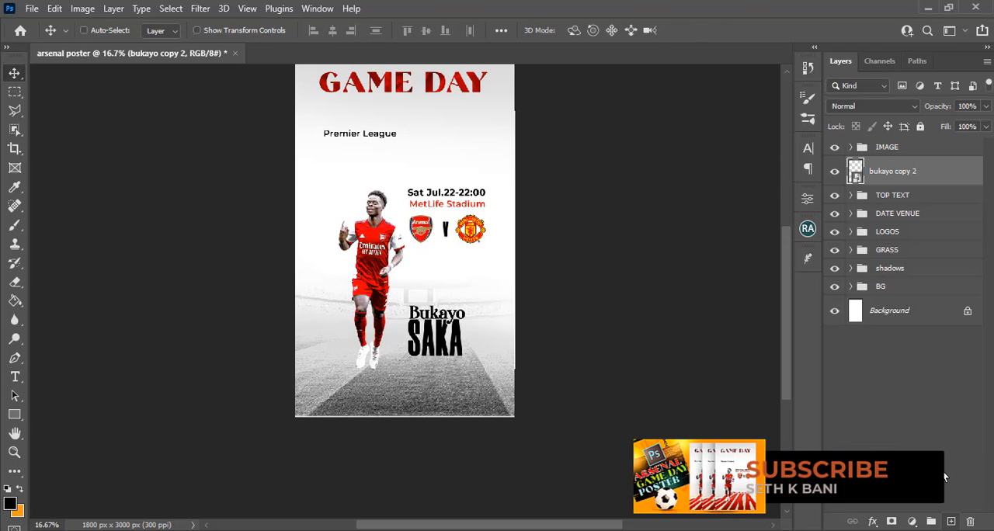
Add a new empty layer above bukayo copy 2, then copy the Bukayo Saka lettering through a selection of its outline and deselect
{"action": "left_click", "coordinate": [951, 521]}
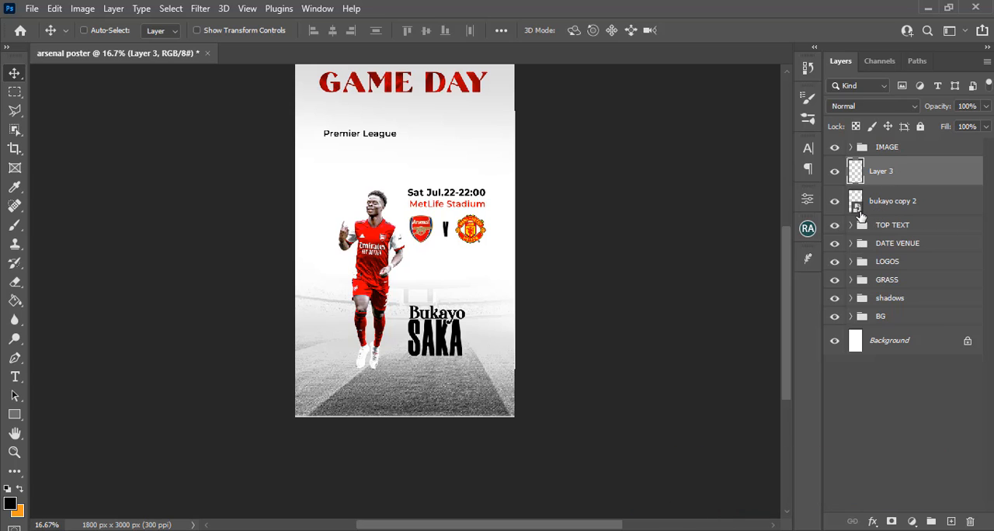
{"action": "key", "text": "ctrl"}
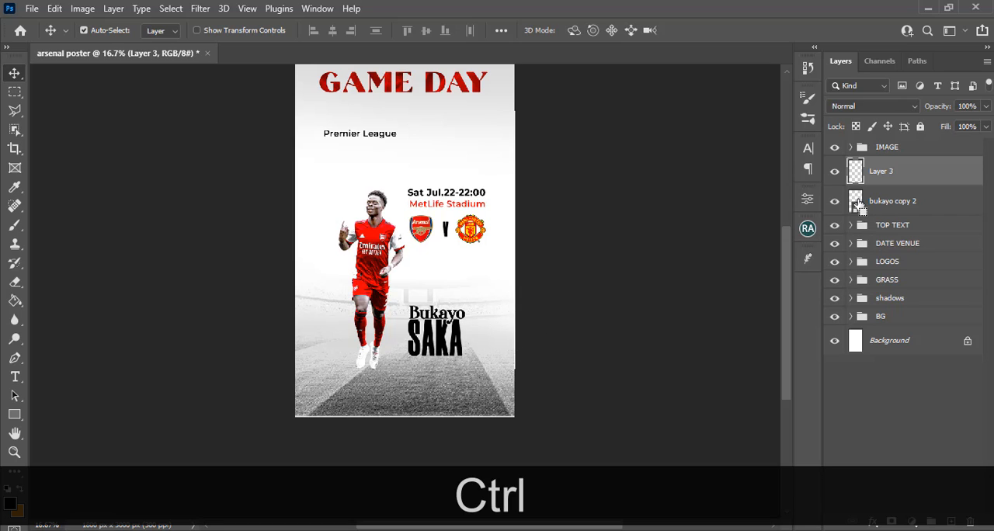
{"action": "left_click", "coordinate": [857, 204], "text": "ctrl"}
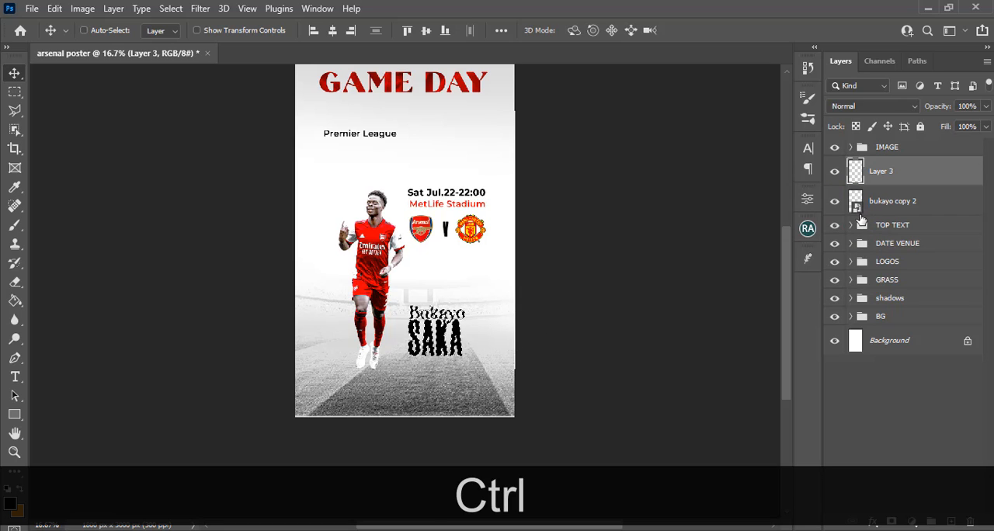
{"action": "left_click", "coordinate": [894, 207]}
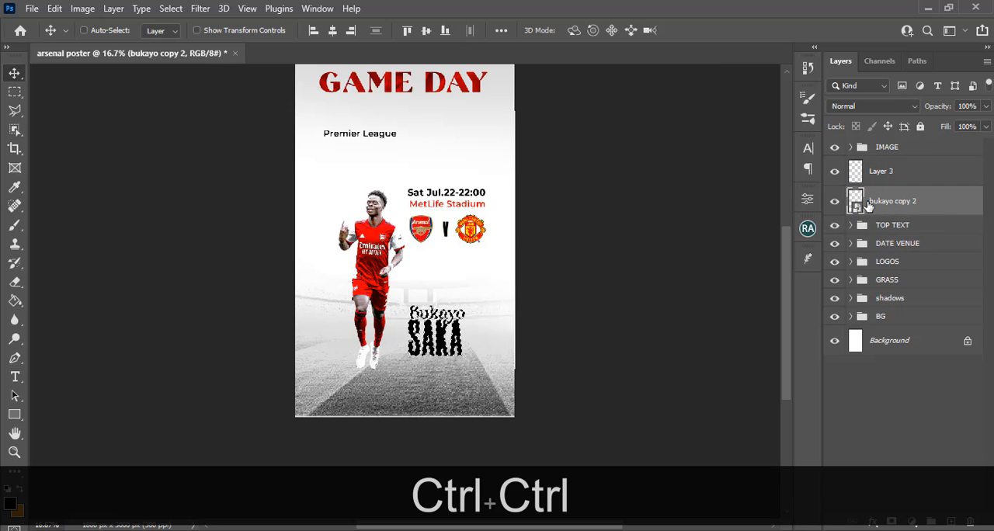
{"action": "key", "text": "ctrl"}
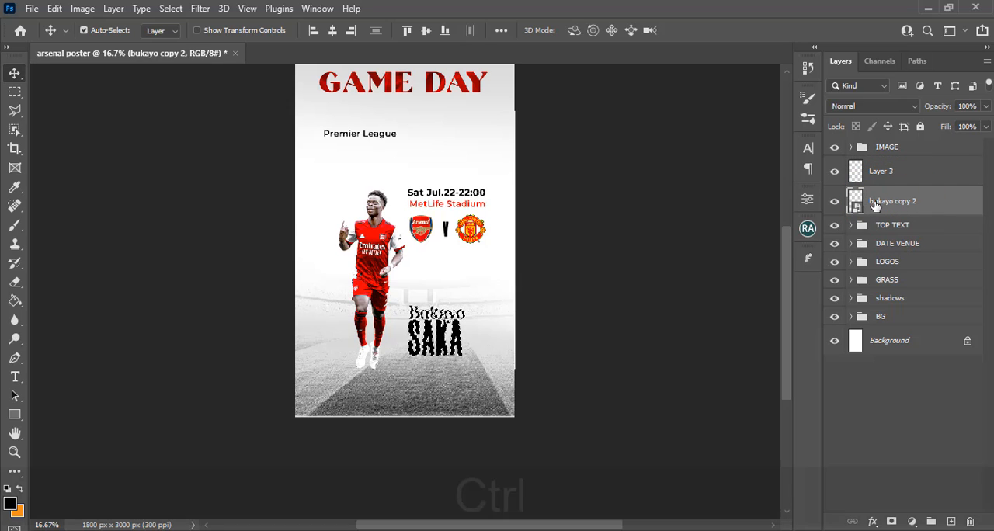
{"action": "key", "text": "ctrl+c"}
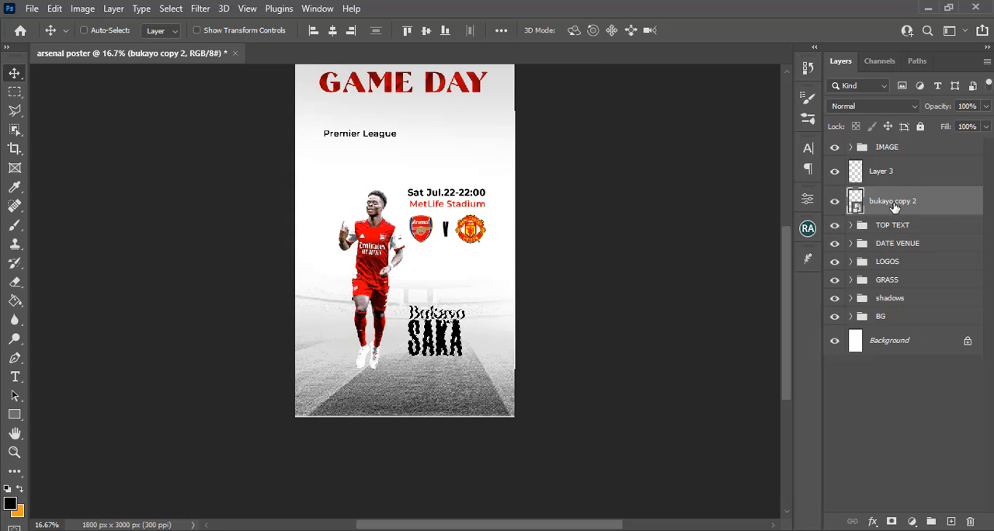
{"action": "key", "text": "ctrl"}
{"action": "left_click", "coordinate": [855, 204], "text": "ctrl"}
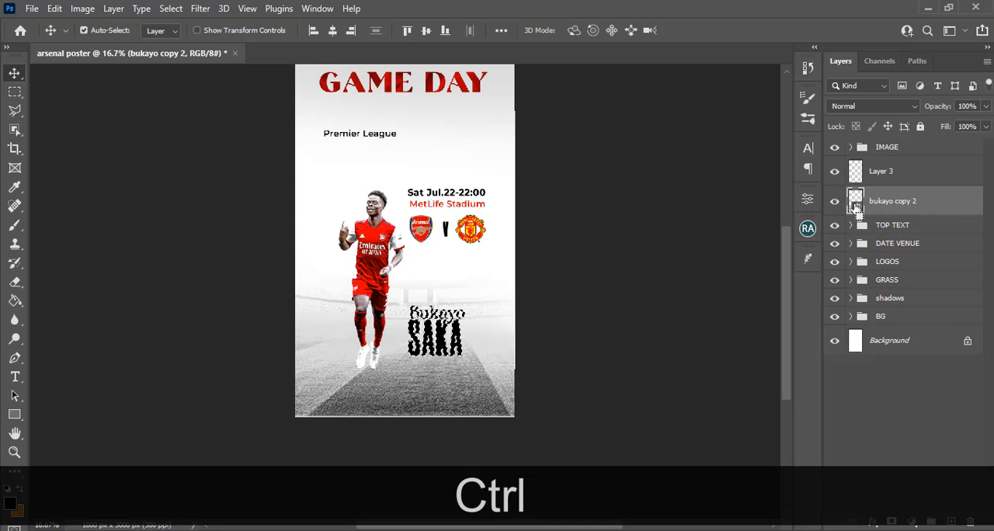
{"action": "key", "text": "ctrl+c"}
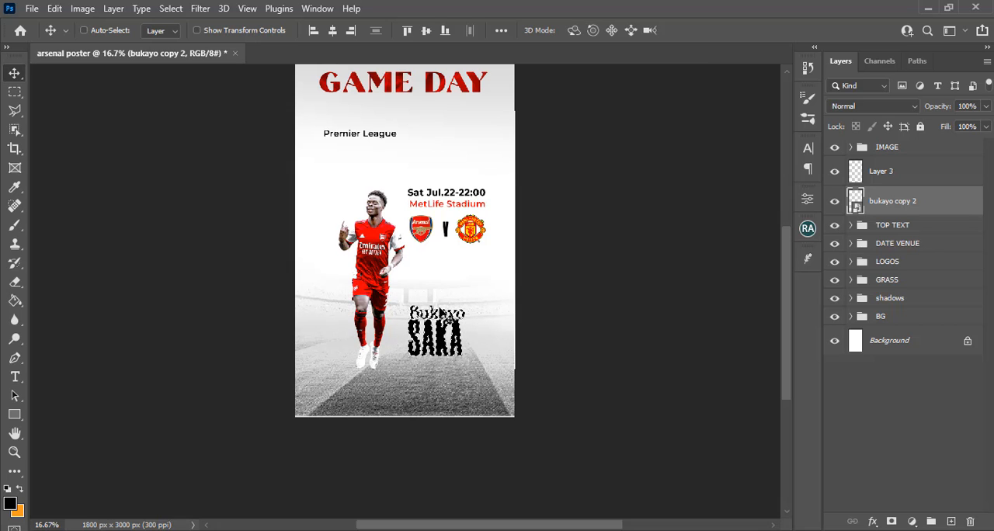
{"action": "key", "text": "ctrl+d"}
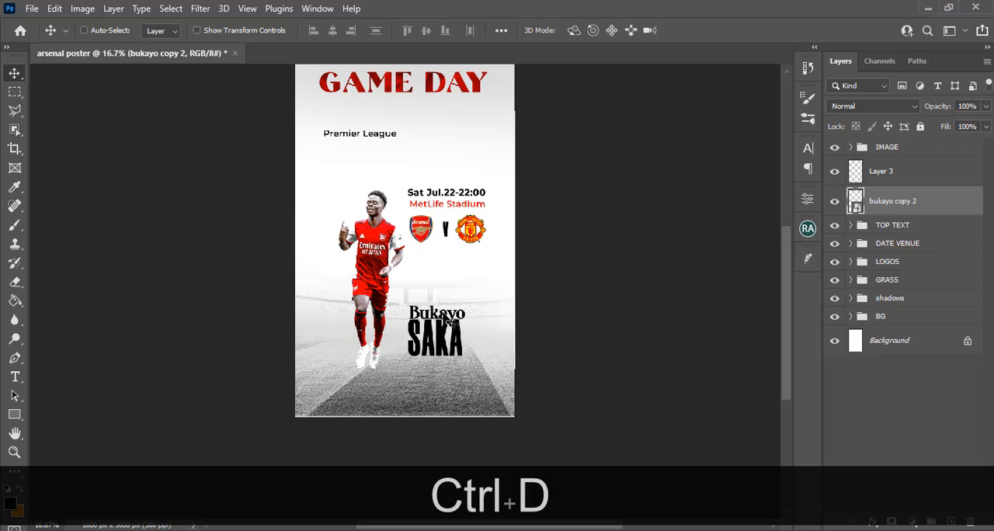
Hide the bukayo copy 2 layer and open the Vanishing Point filter on the new empty layer
{"action": "left_click", "coordinate": [889, 173]}
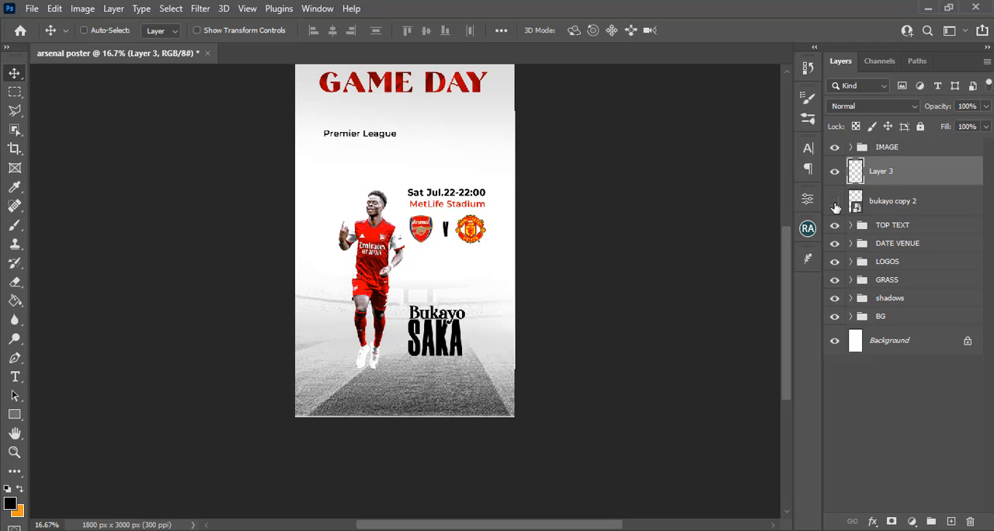
{"action": "left_click", "coordinate": [835, 202]}
{"action": "left_click", "coordinate": [880, 172]}
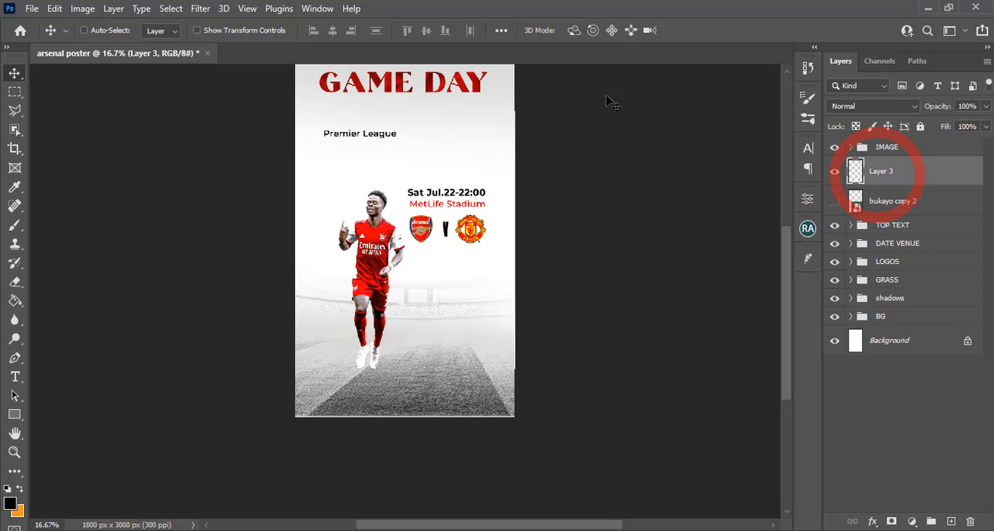
{"action": "left_click", "coordinate": [200, 9]}
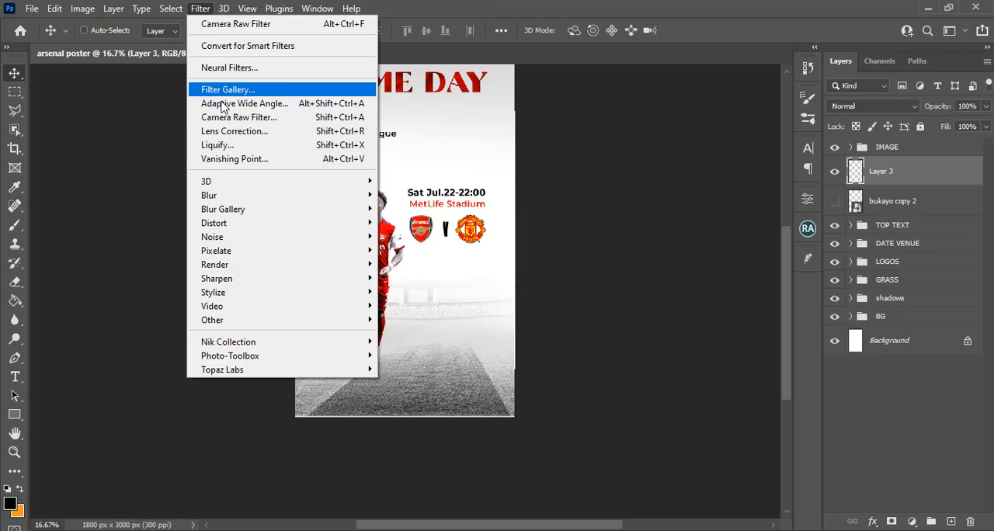
{"action": "key", "text": "Escape"}
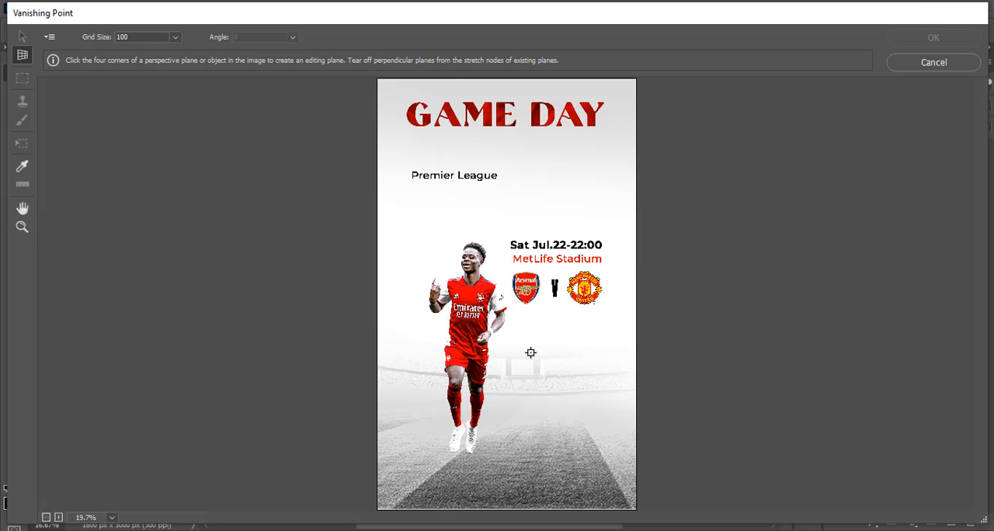
Draw a four-corner perspective plane over the pitch, widening from beside the player's legs to beyond the canvas's lower corners
{"action": "left_click", "coordinate": [603, 398]}
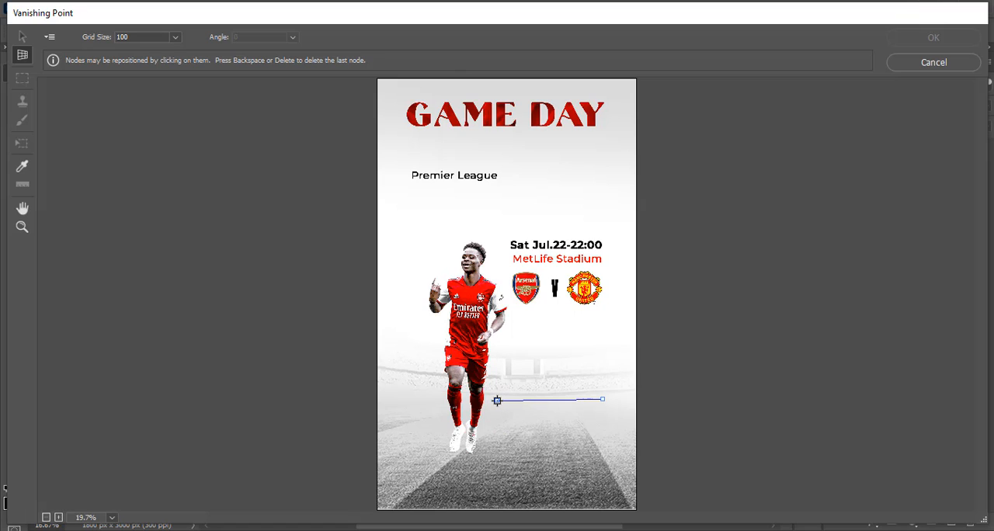
{"action": "left_click", "coordinate": [497, 401]}
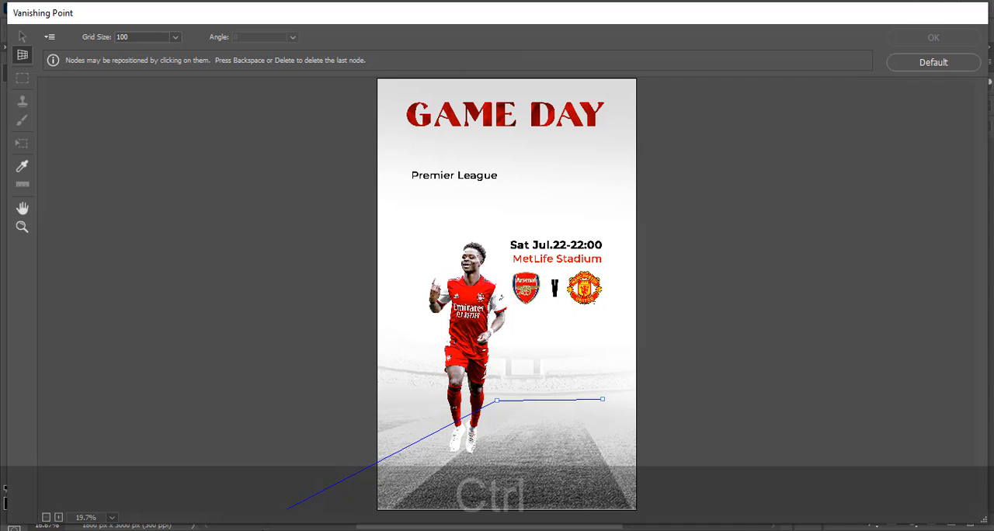
{"action": "key", "text": "ctrl+minus"}
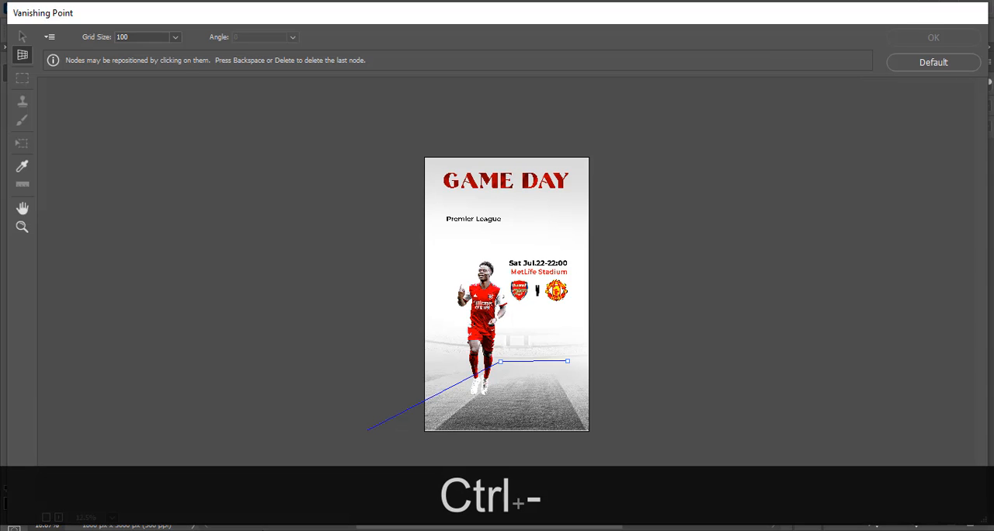
{"action": "key", "text": "ctrl+minus"}
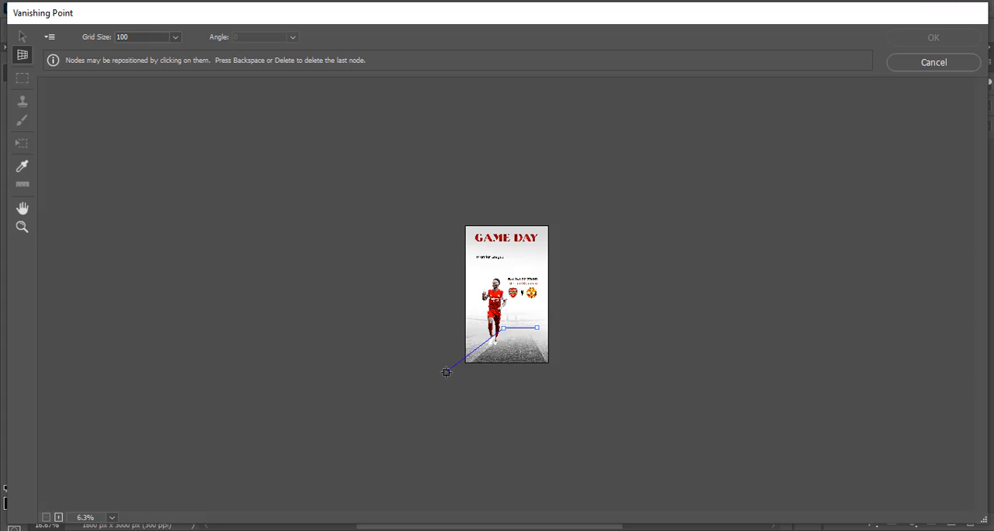
{"action": "left_click", "coordinate": [445, 372]}
{"action": "left_click", "coordinate": [564, 372]}
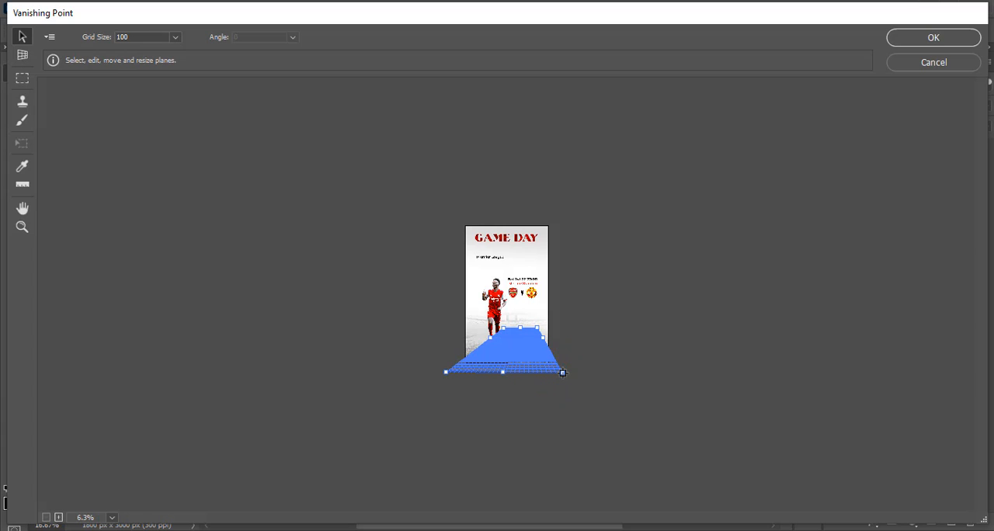
Paste the copied Bukayo Saka lettering into Vanishing Point and move it onto the perspective plane
{"action": "key", "text": "ctrl+0"}
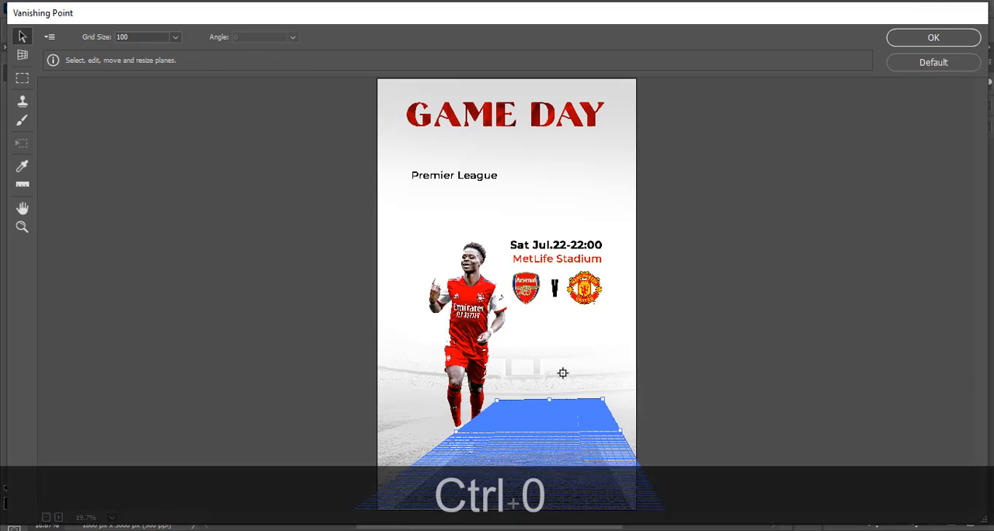
{"action": "key", "text": "ctrl"}
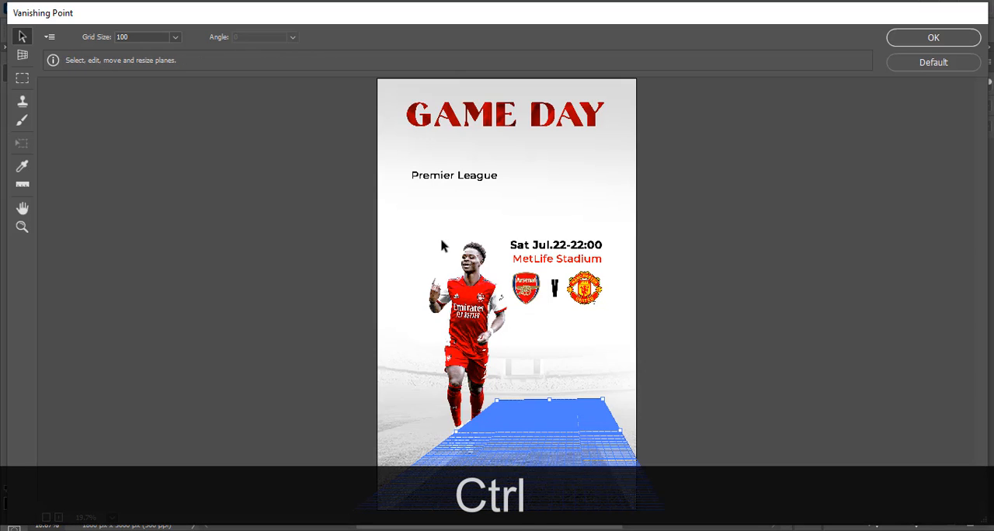
{"action": "key", "text": "ctrl+v"}
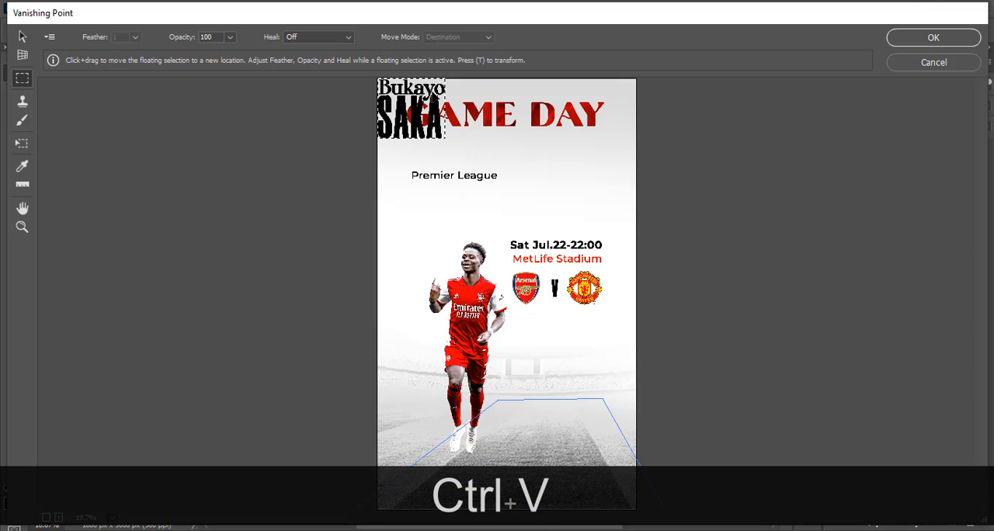
{"action": "left_click_drag", "start_coordinate": [412, 108], "coordinate": [525, 481]}
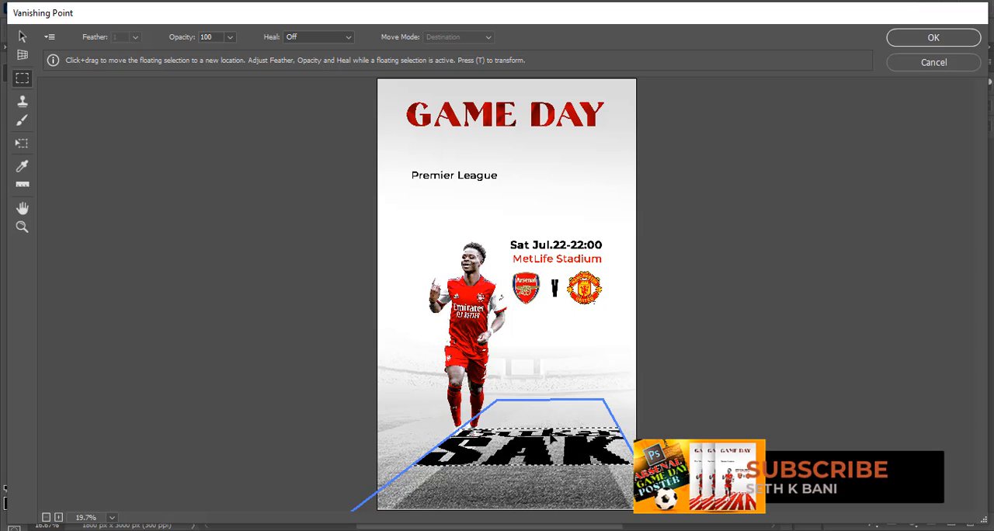
Transform the lettering in the plane, scaling and moving it until it fills the pitch from the player's legs to the poster's lower edge
{"action": "left_click", "coordinate": [23, 149]}
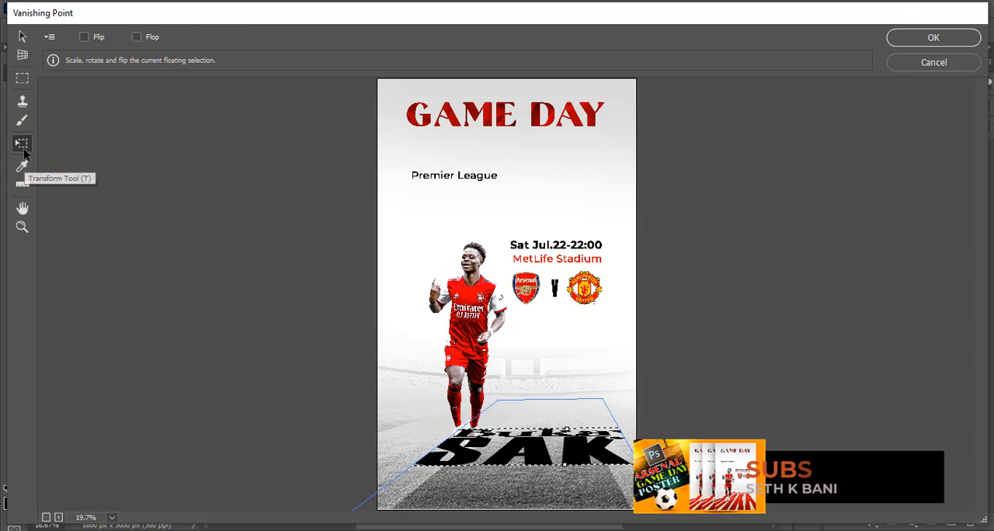
{"action": "left_click", "coordinate": [566, 458]}
{"action": "left_click_drag", "start_coordinate": [599, 460], "coordinate": [471, 468]}
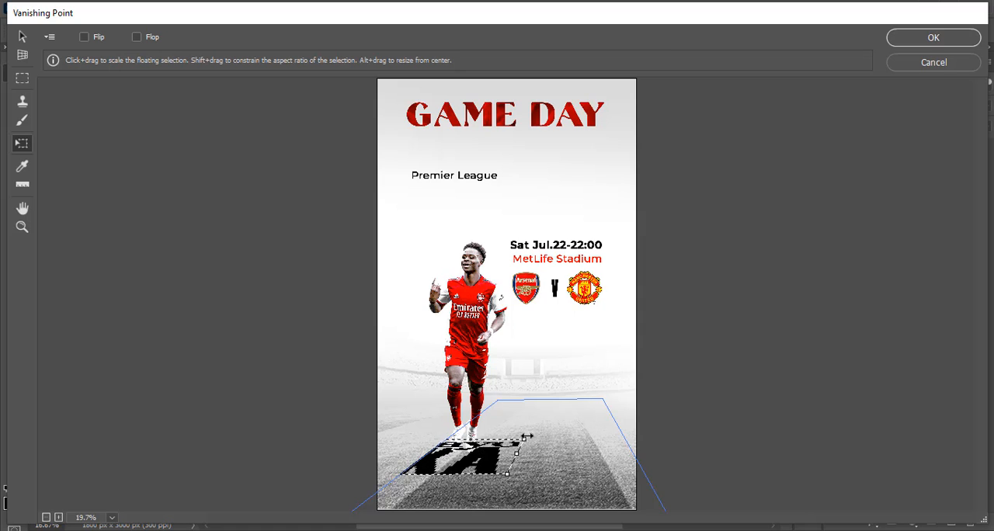
{"action": "left_click_drag", "start_coordinate": [538, 466], "coordinate": [594, 463]}
{"action": "left_click_drag", "start_coordinate": [624, 435], "coordinate": [585, 451]}
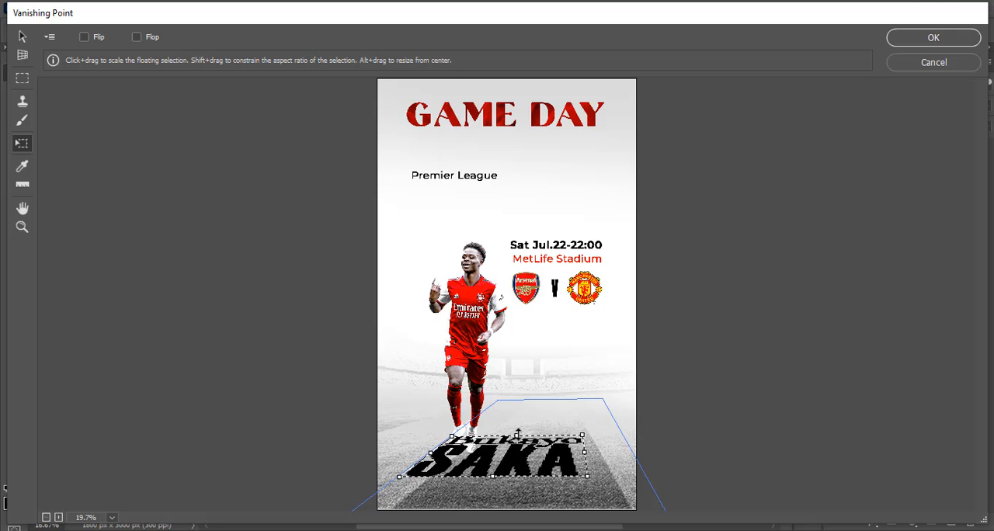
{"action": "left_click_drag", "start_coordinate": [530, 466], "coordinate": [556, 431]}
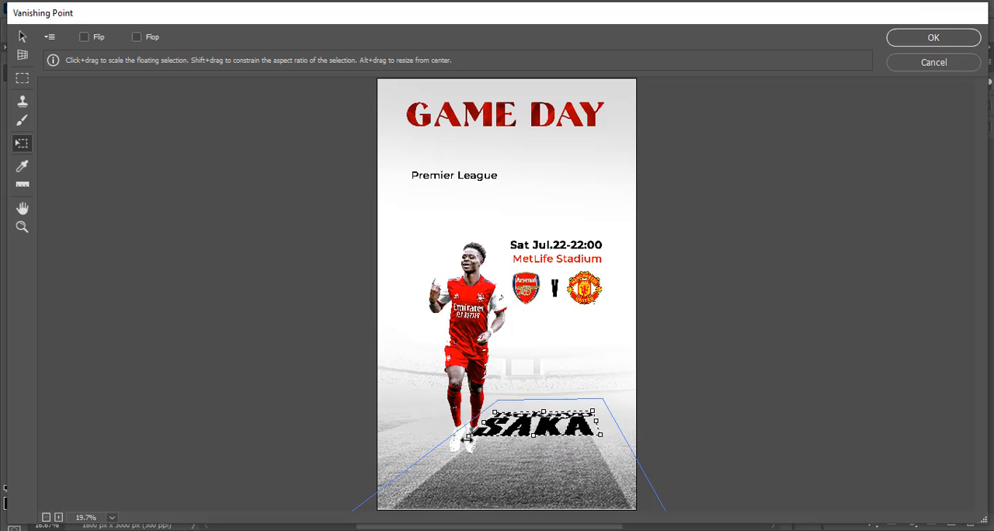
{"action": "left_click_drag", "start_coordinate": [468, 438], "coordinate": [382, 498]}
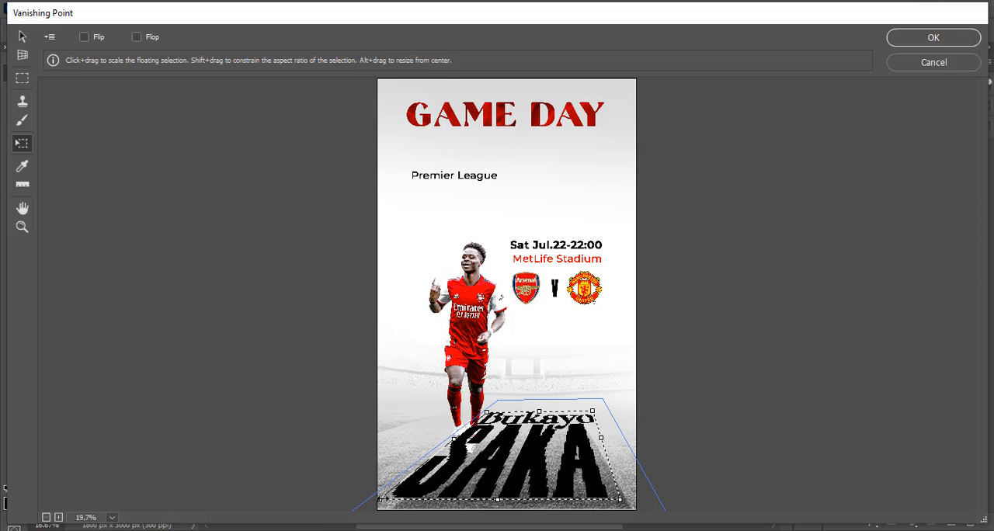
Stretch the lettering to the edges of the perspective plane, past the canvas's lower edge, and apply the Vanishing Point filter
{"action": "left_click_drag", "start_coordinate": [619, 500], "coordinate": [665, 510]}
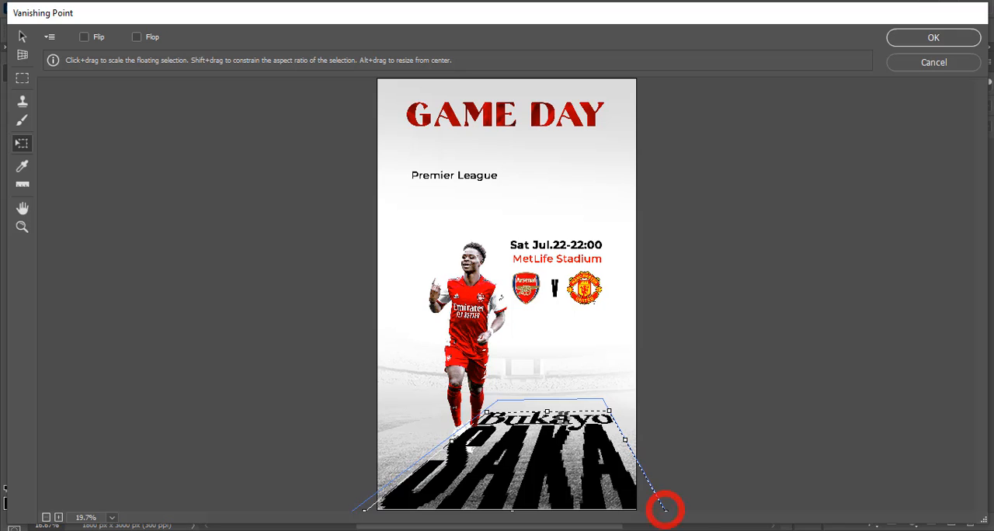
{"action": "left_click_drag", "start_coordinate": [547, 411], "coordinate": [546, 406]}
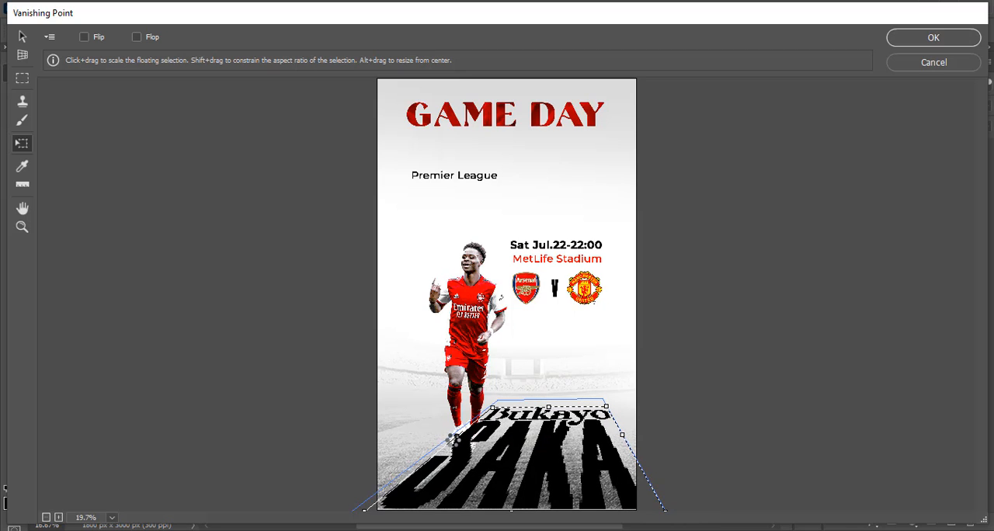
{"action": "left_click_drag", "start_coordinate": [456, 436], "coordinate": [450, 437]}
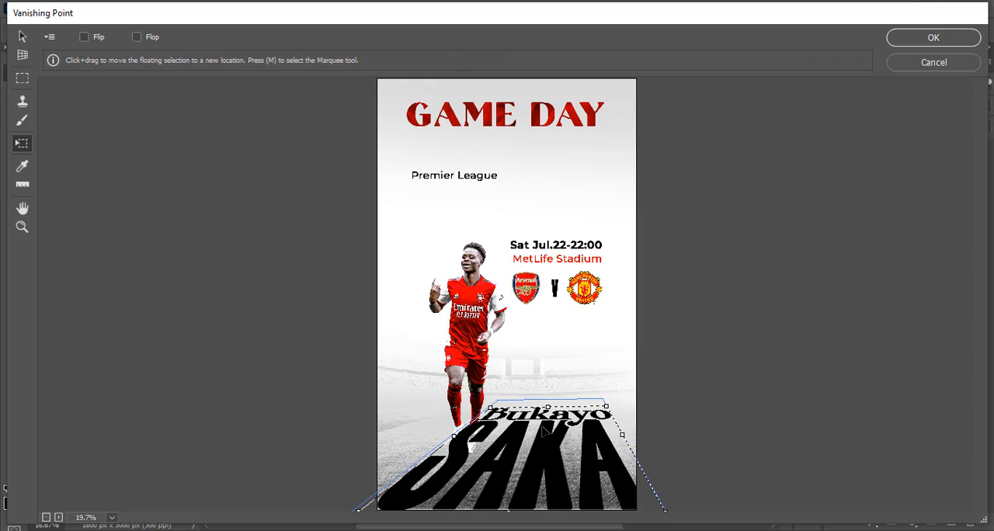
{"action": "left_click_drag", "start_coordinate": [546, 405], "coordinate": [546, 403]}
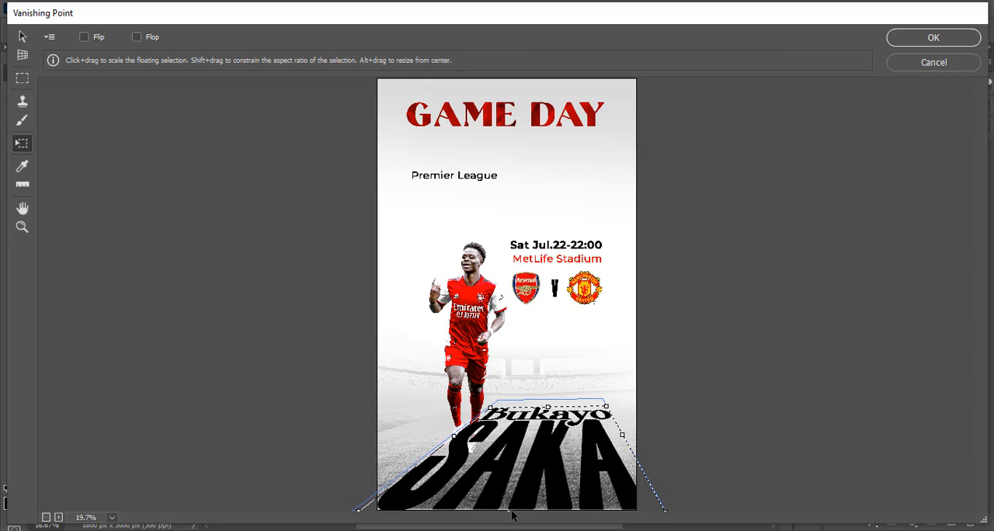
{"action": "left_click_drag", "start_coordinate": [507, 509], "coordinate": [509, 520]}
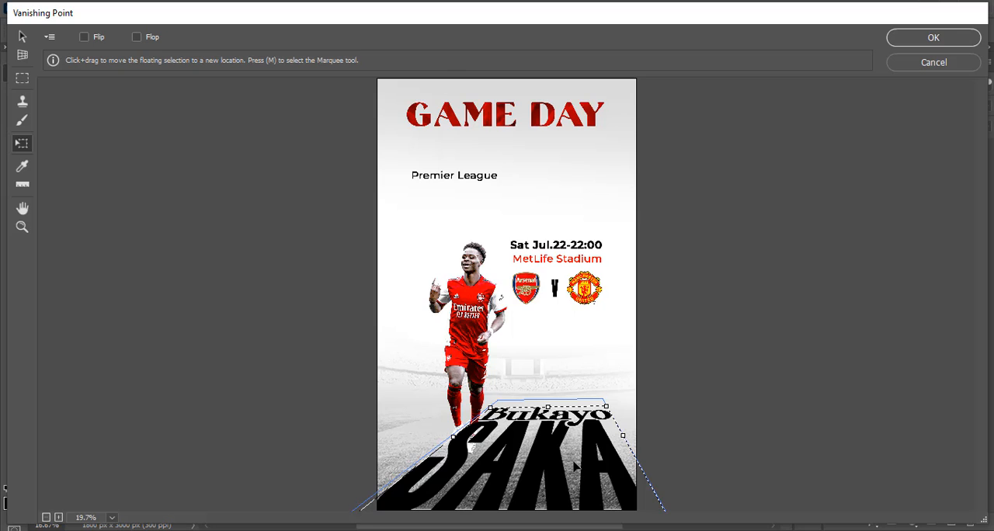
{"action": "left_click", "coordinate": [950, 35]}
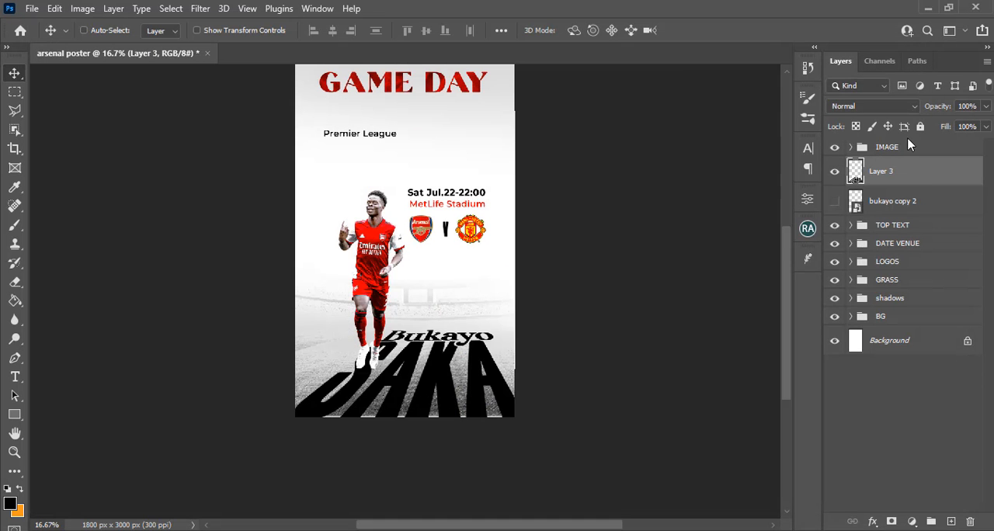
Convert Layer 3 to a smart object and give it a red f00000 Color Overlay sampled from the player's shirt
{"action": "right_click", "coordinate": [922, 178]}
{"action": "left_click", "coordinate": [780, 201]}
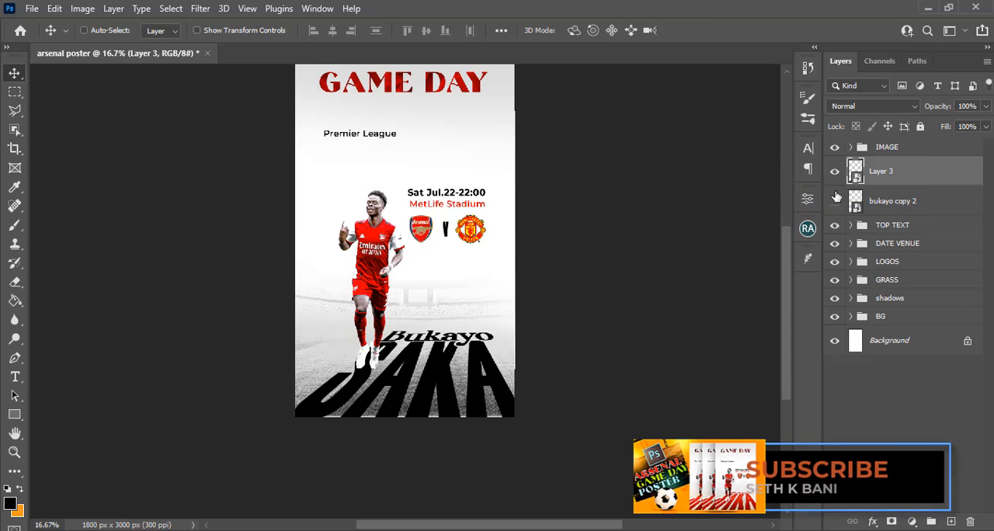
{"action": "double_click", "coordinate": [955, 164]}
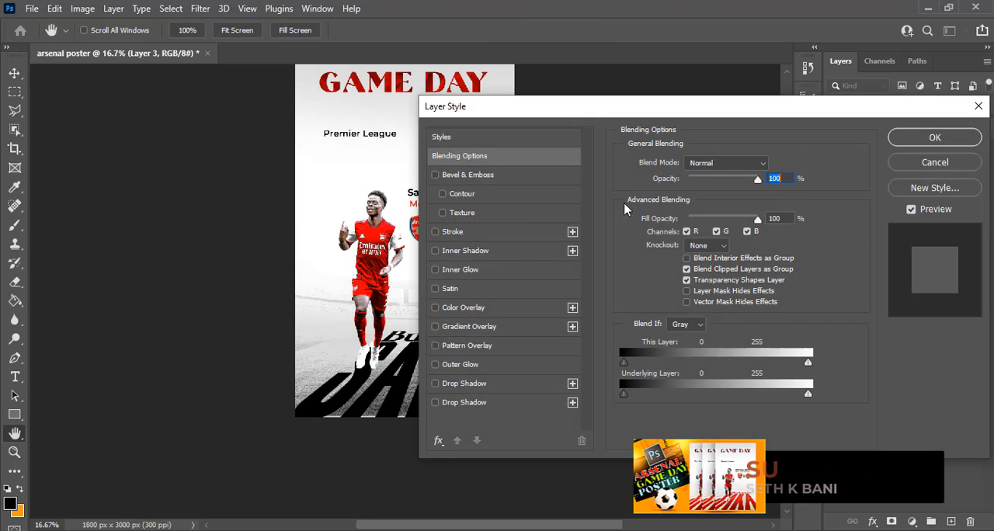
{"action": "left_click", "coordinate": [466, 309]}
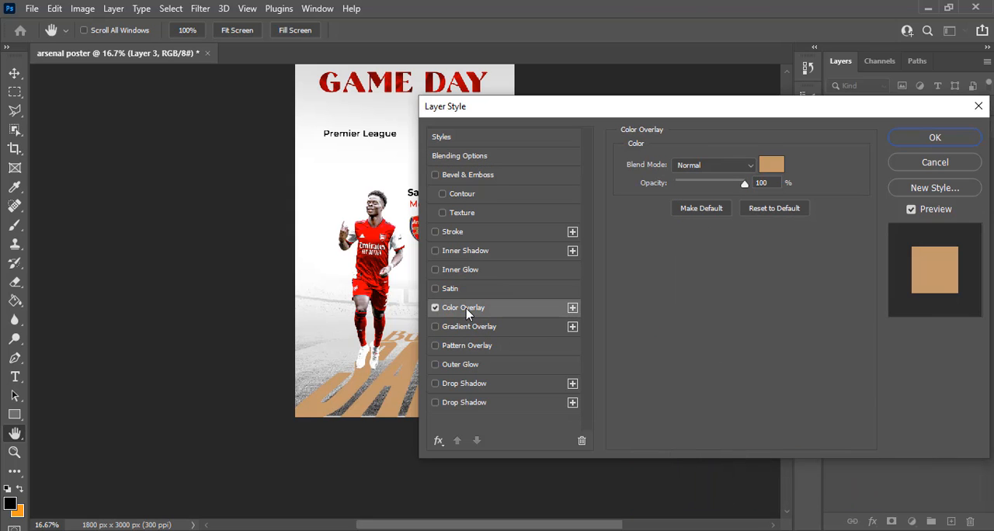
{"action": "left_click_drag", "start_coordinate": [548, 108], "coordinate": [649, 116]}
{"action": "left_click", "coordinate": [873, 175]}
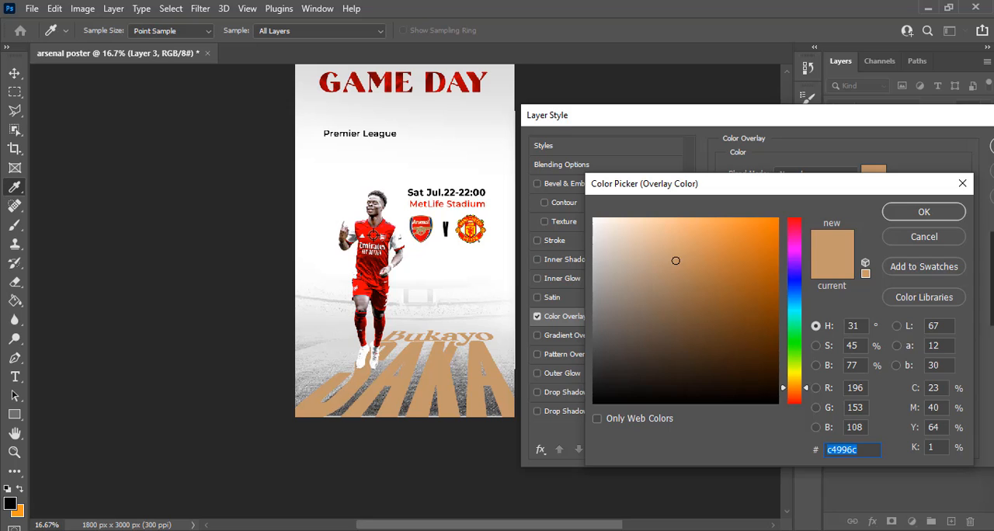
{"action": "left_click", "coordinate": [370, 237]}
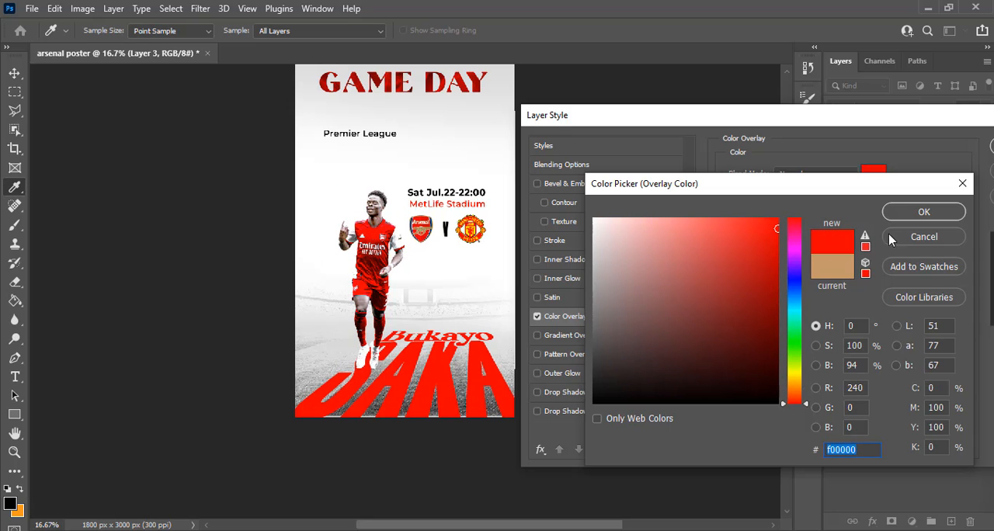
{"action": "left_click", "coordinate": [910, 214]}
{"action": "left_click_drag", "start_coordinate": [893, 116], "coordinate": [791, 132]}
{"action": "left_click", "coordinate": [903, 161]}
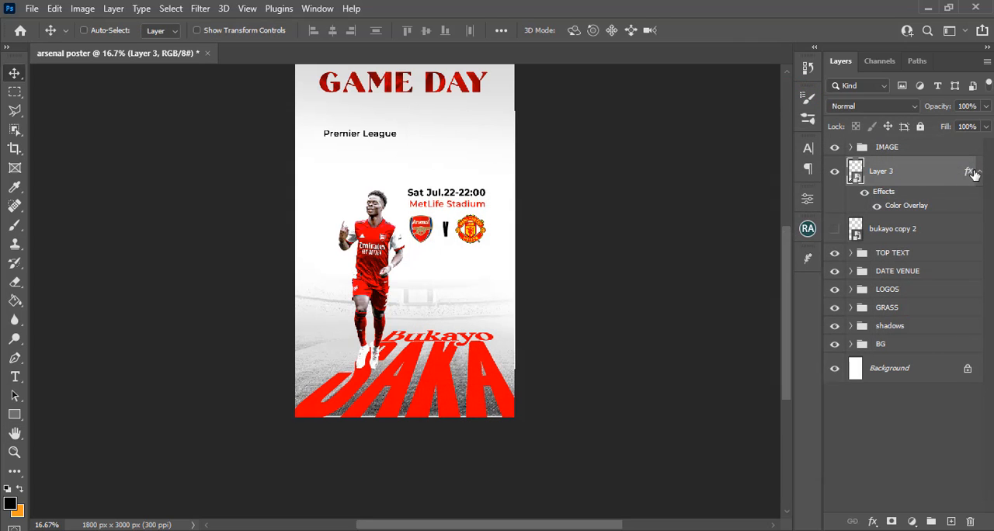
{"action": "left_click", "coordinate": [978, 172]}
Group the perspective lettering layer as NAME and set the group's blend mode to Multiply
{"action": "left_click", "coordinate": [926, 181]}
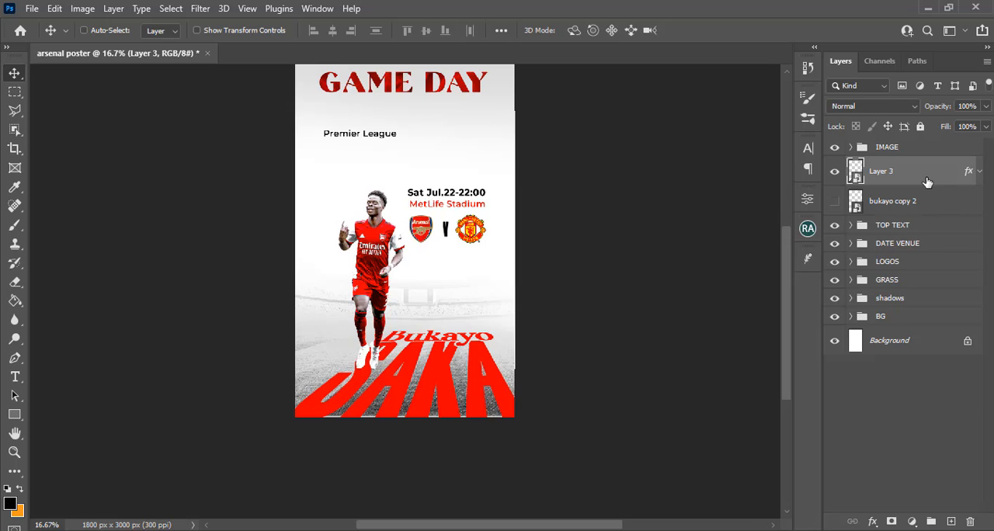
{"action": "key", "text": "ctrl+g"}
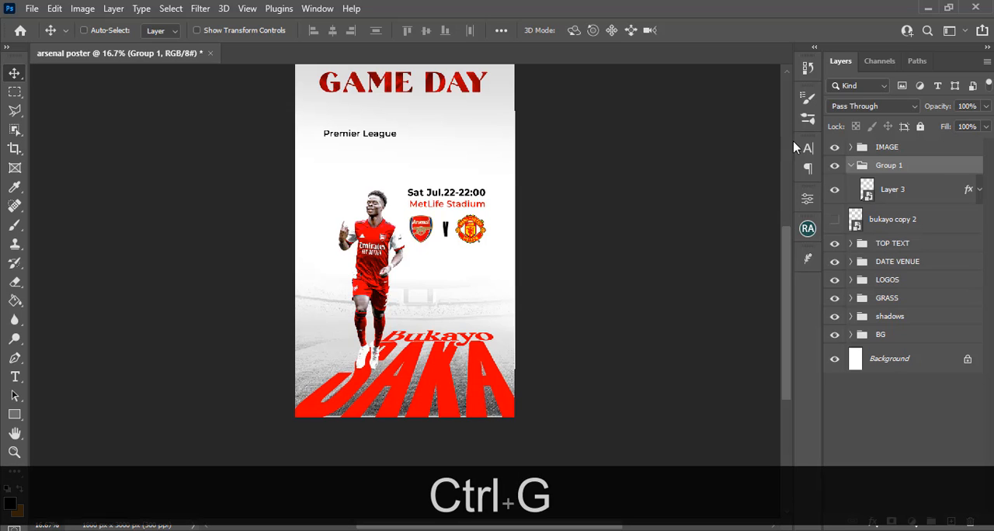
{"action": "left_click", "coordinate": [851, 168]}
{"action": "double_click", "coordinate": [886, 165]}
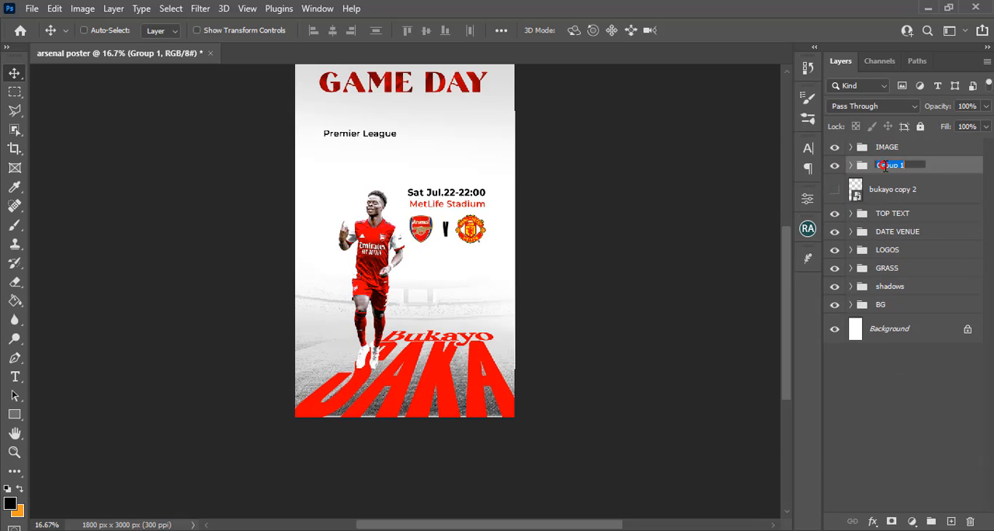
{"action": "type", "text": "NAME"}
{"action": "key", "text": "Return"}
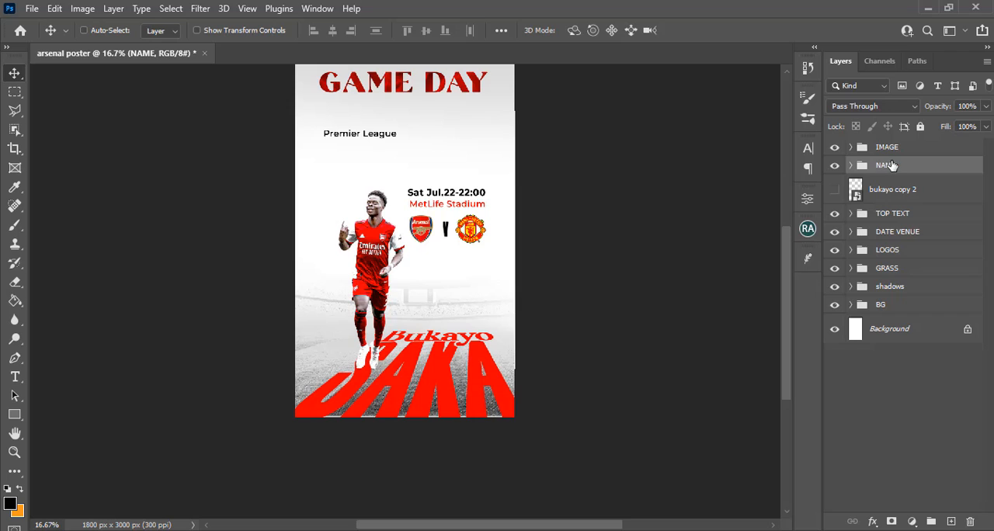
{"action": "left_click", "coordinate": [863, 107]}
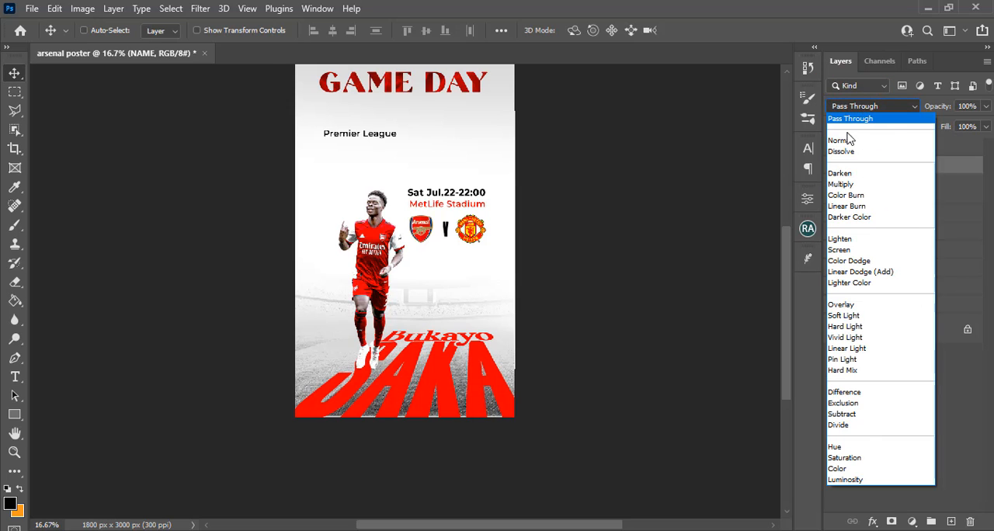
{"action": "left_click", "coordinate": [849, 185]}
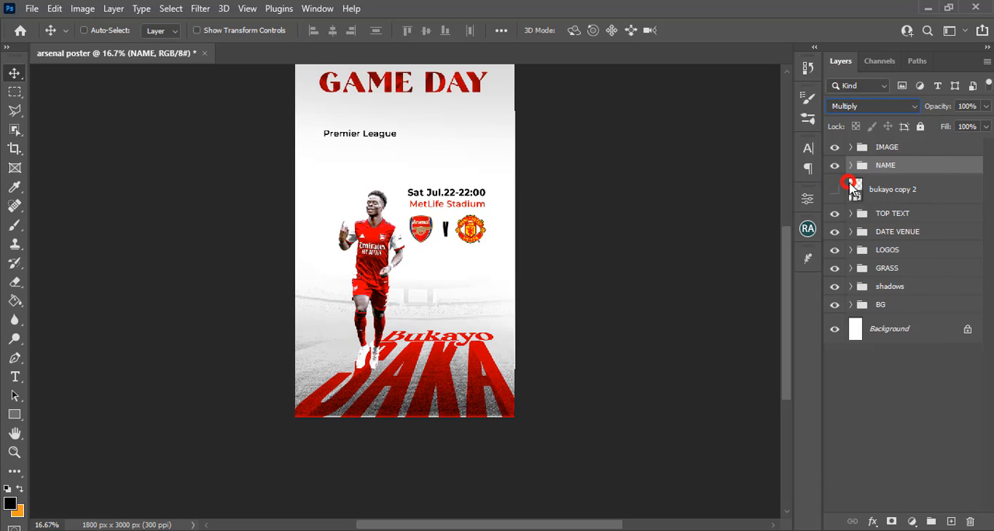
{"action": "left_click", "coordinate": [886, 171]}
{"action": "key", "text": "ctrl+t"}
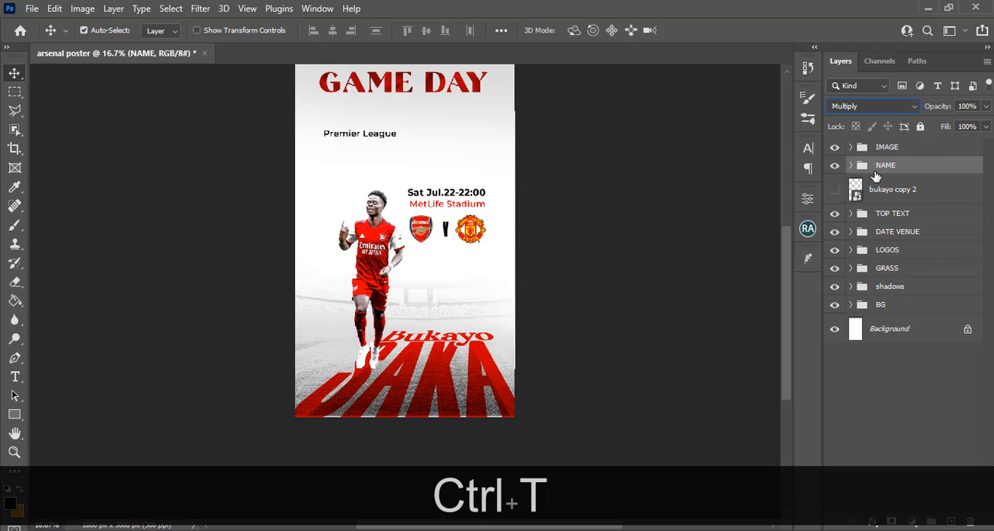
{"action": "double_click", "coordinate": [438, 365]}
{"action": "right_click", "coordinate": [423, 344]}
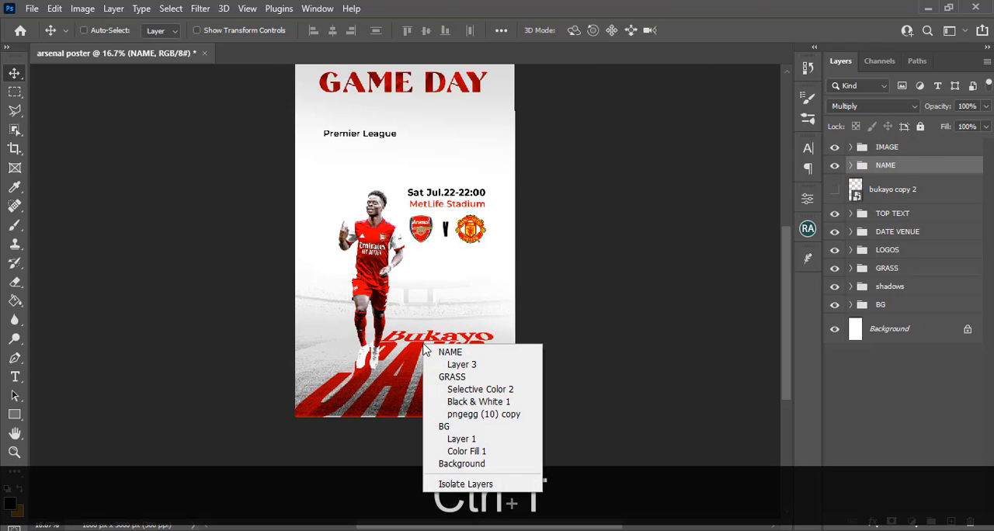
{"action": "left_click", "coordinate": [518, 48]}
Distort the NAME group, lowering its top edge to reduce the lettering's height to about 87%
{"action": "key", "text": "ctrl+t"}
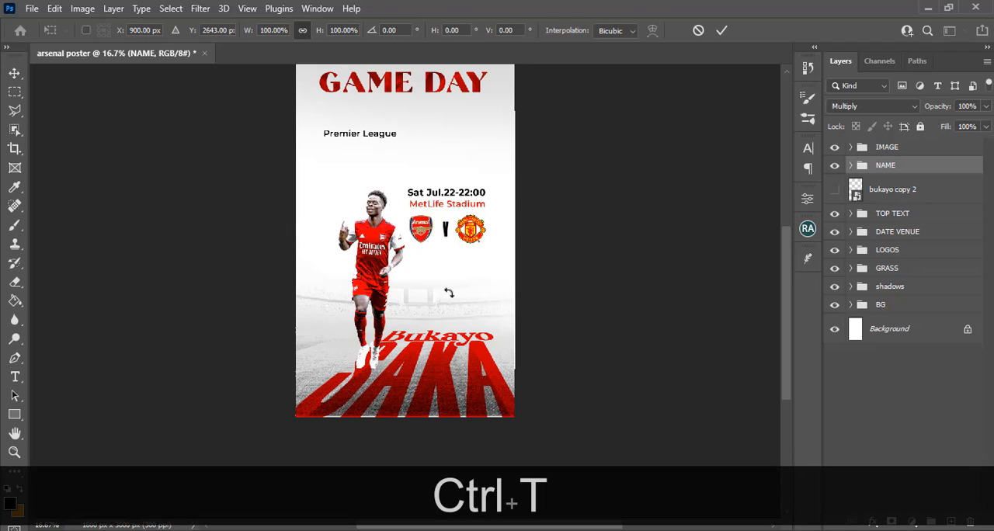
{"action": "right_click", "coordinate": [424, 359]}
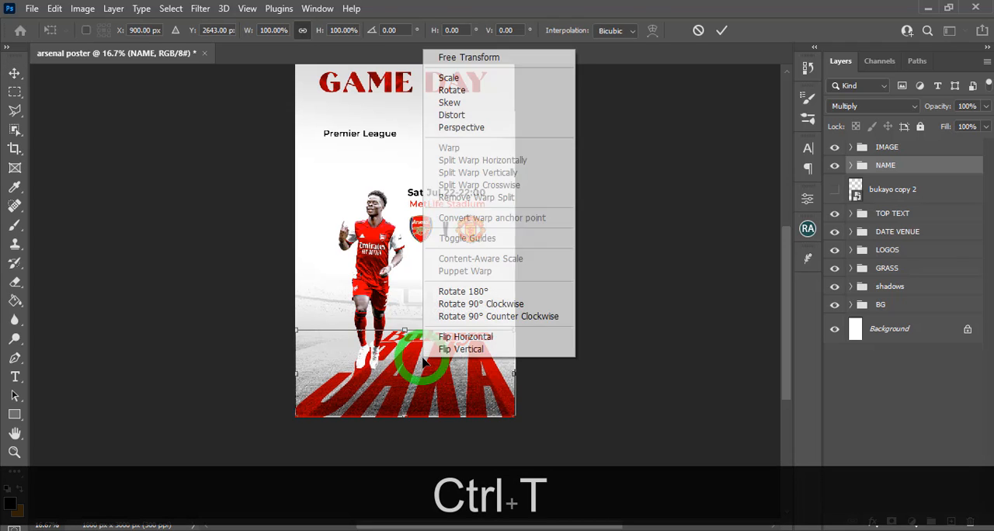
{"action": "left_click", "coordinate": [462, 115]}
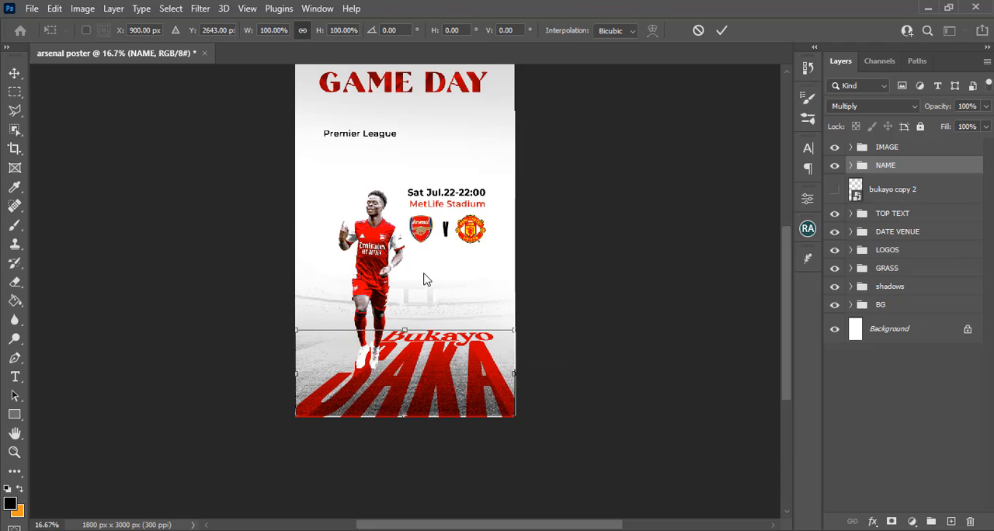
{"action": "left_click_drag", "start_coordinate": [405, 330], "coordinate": [403, 343]}
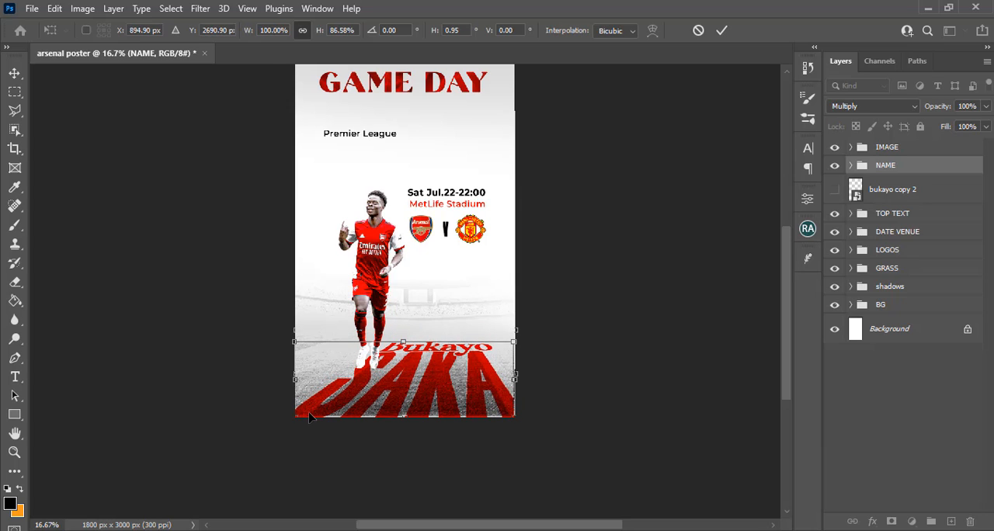
Pull the lettering's lower corners outward past the canvas sides, fine-tune its upper corners and right edge, and apply the distortion
{"action": "left_click_drag", "start_coordinate": [297, 418], "coordinate": [281, 419]}
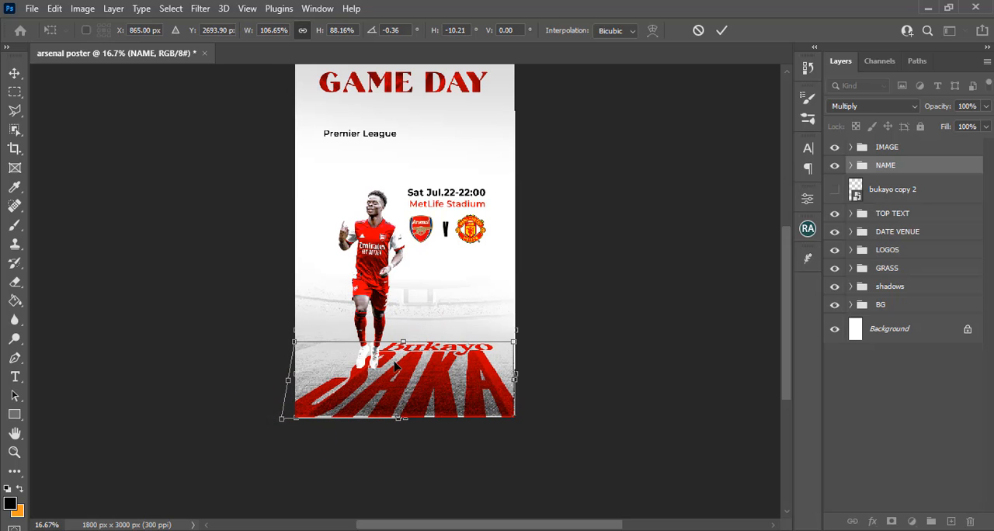
{"action": "left_click_drag", "start_coordinate": [394, 367], "coordinate": [389, 367]}
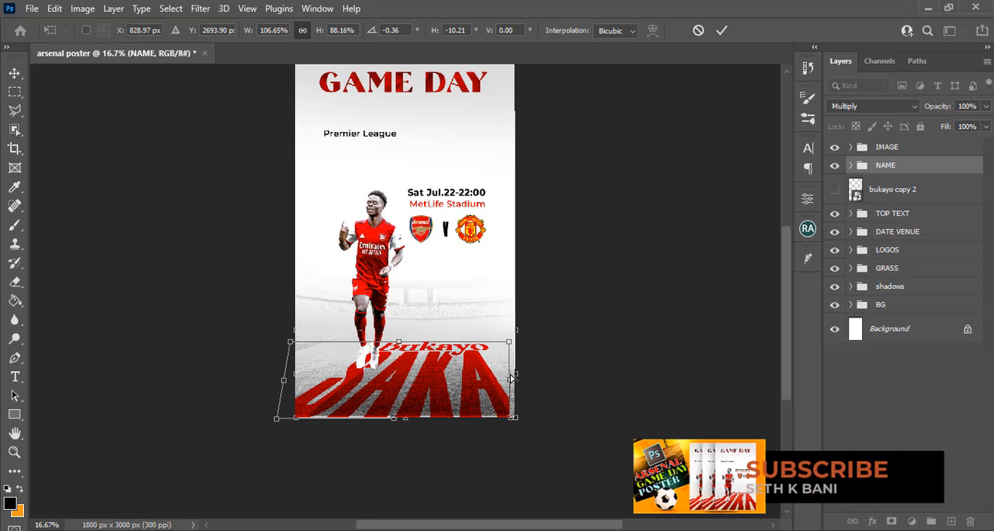
{"action": "left_click_drag", "start_coordinate": [513, 385], "coordinate": [518, 384]}
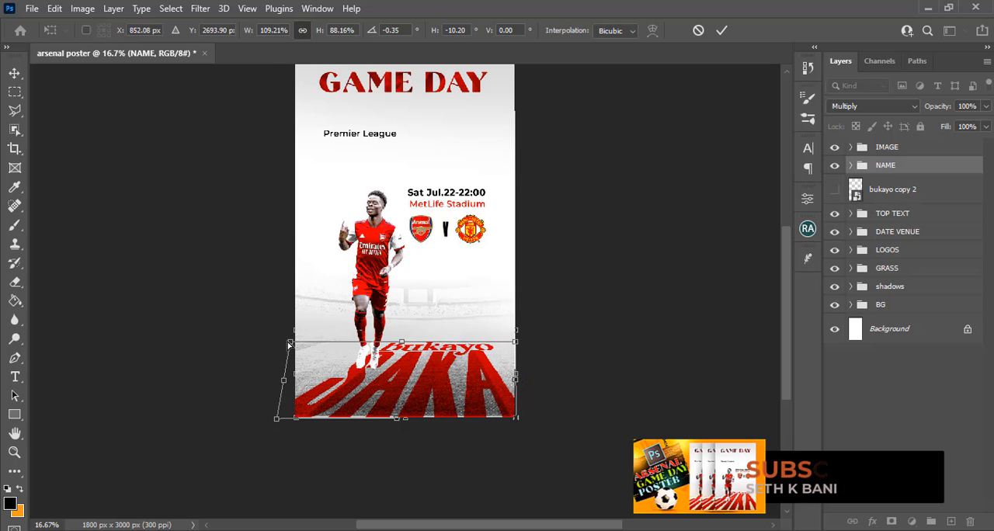
{"action": "left_click_drag", "start_coordinate": [290, 342], "coordinate": [282, 340]}
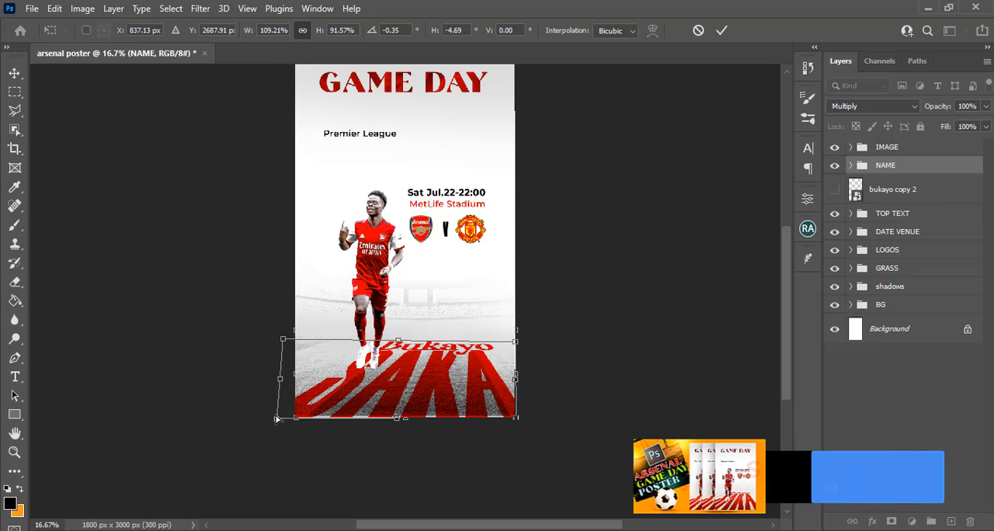
{"action": "left_click_drag", "start_coordinate": [276, 423], "coordinate": [266, 418]}
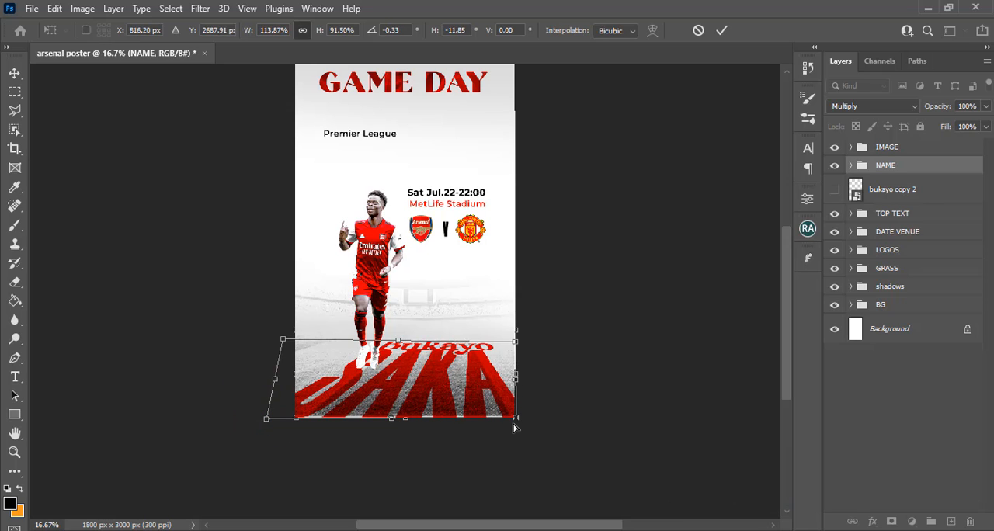
{"action": "left_click_drag", "start_coordinate": [515, 419], "coordinate": [527, 421]}
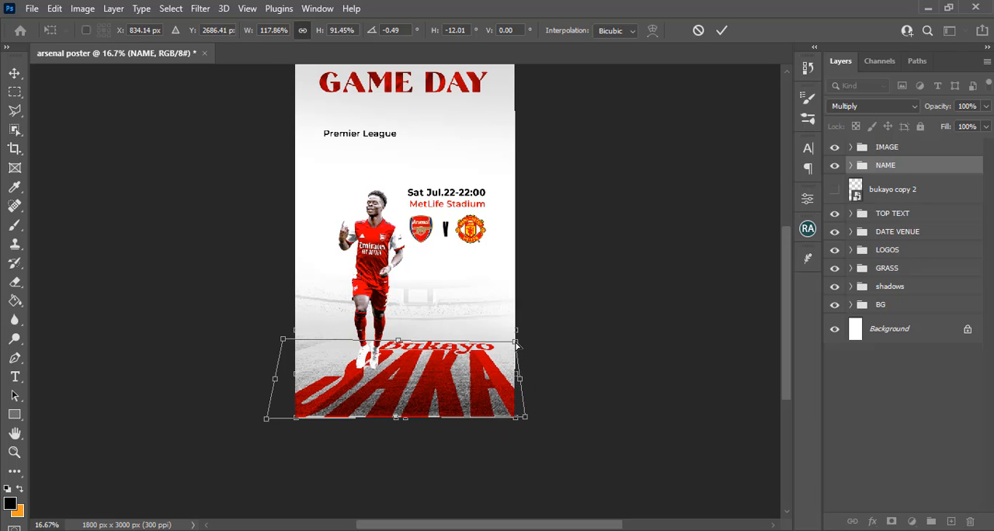
{"action": "left_click_drag", "start_coordinate": [518, 342], "coordinate": [520, 343]}
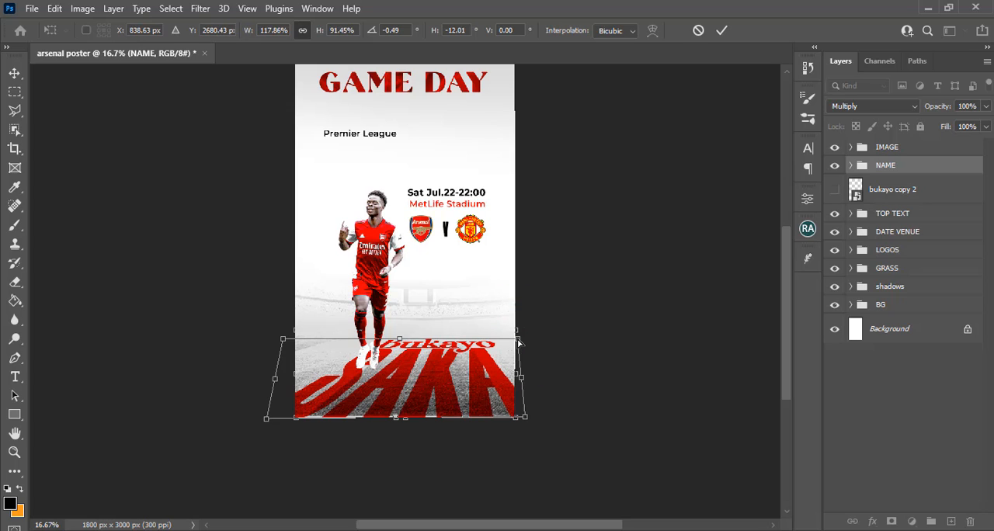
{"action": "key", "text": "Return"}
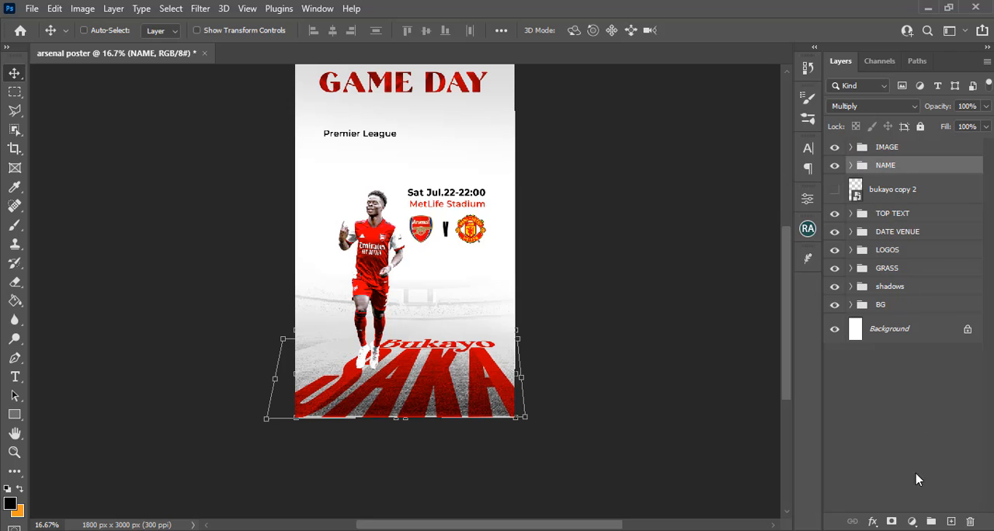
Add a Curves adjustment layer above the NAME group and clip it to that group
{"action": "left_click", "coordinate": [912, 522]}
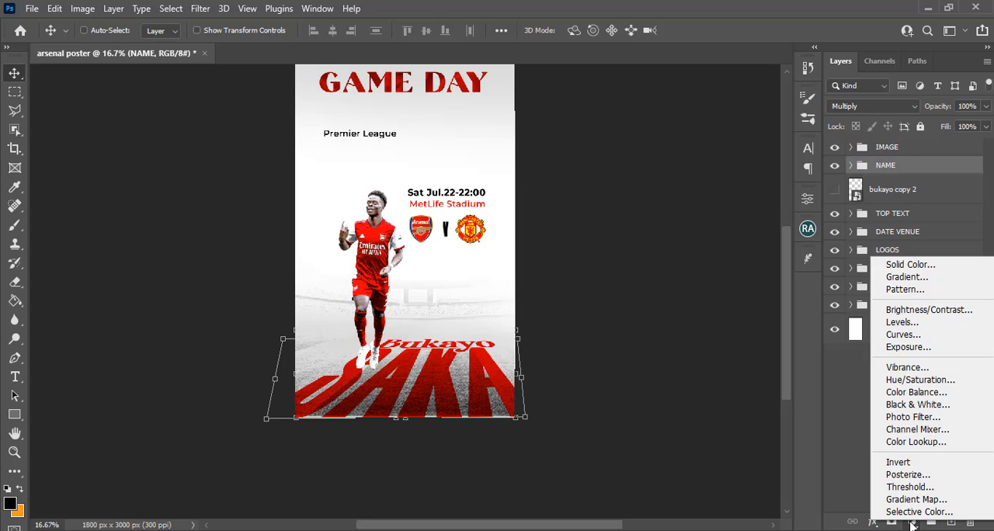
{"action": "left_click", "coordinate": [903, 335]}
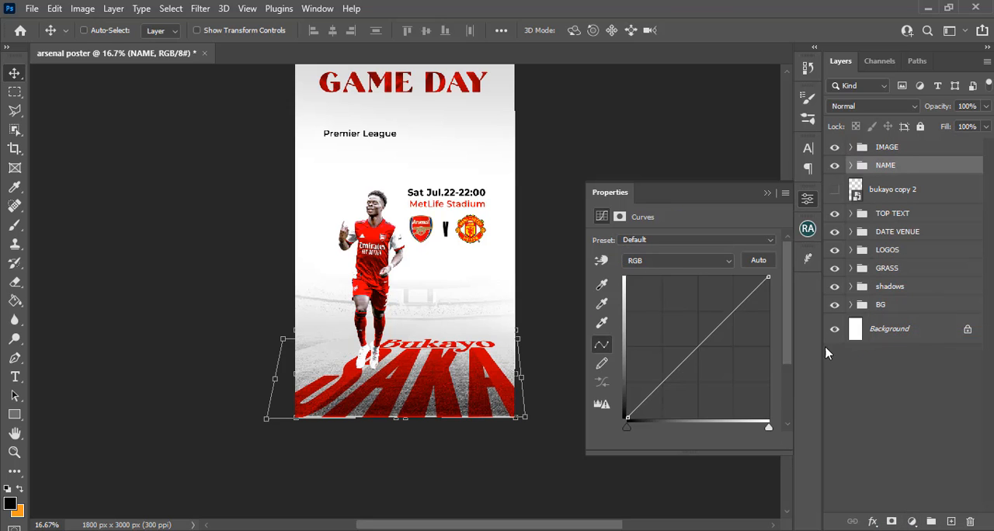
{"action": "left_click", "coordinate": [682, 440]}
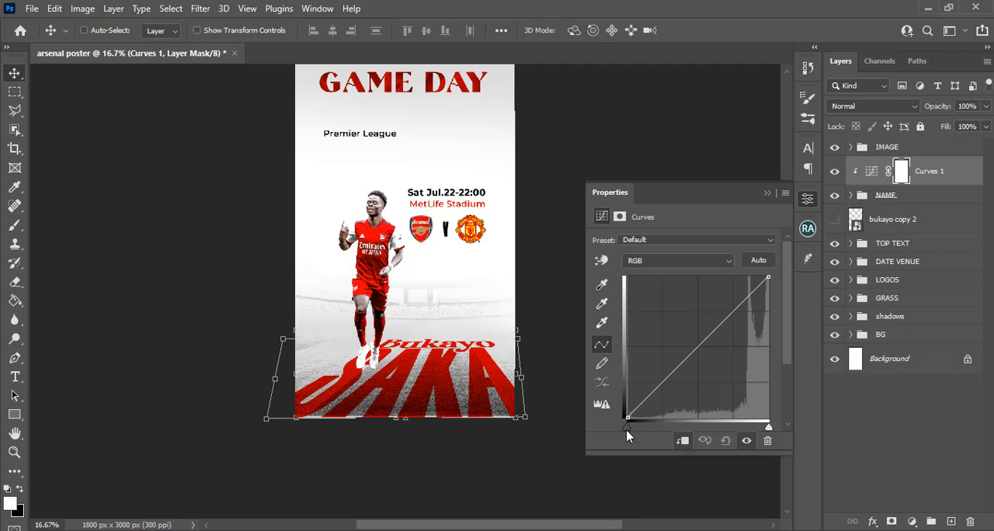
Darken the NAME lettering by moving the Curves black point well past the midtones, comparing the result with the adjustment hidden
{"action": "left_click_drag", "start_coordinate": [626, 429], "coordinate": [705, 427]}
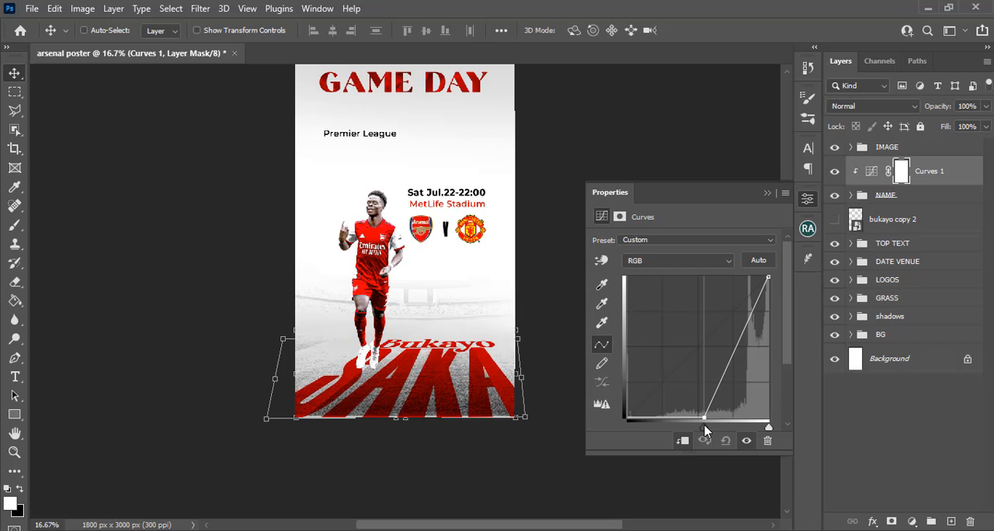
{"action": "left_click", "coordinate": [835, 172]}
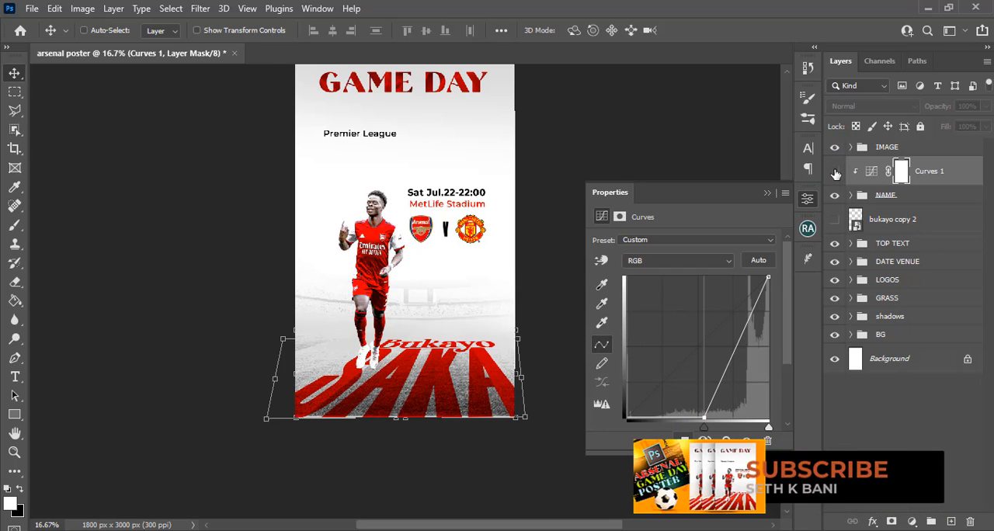
{"action": "key", "text": "ctrl+0"}
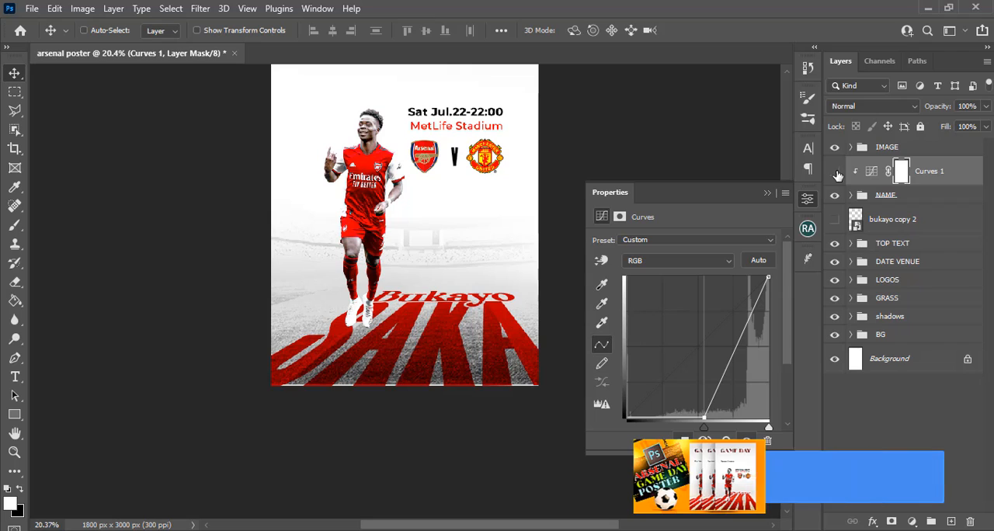
{"action": "left_click_drag", "start_coordinate": [704, 427], "coordinate": [728, 433]}
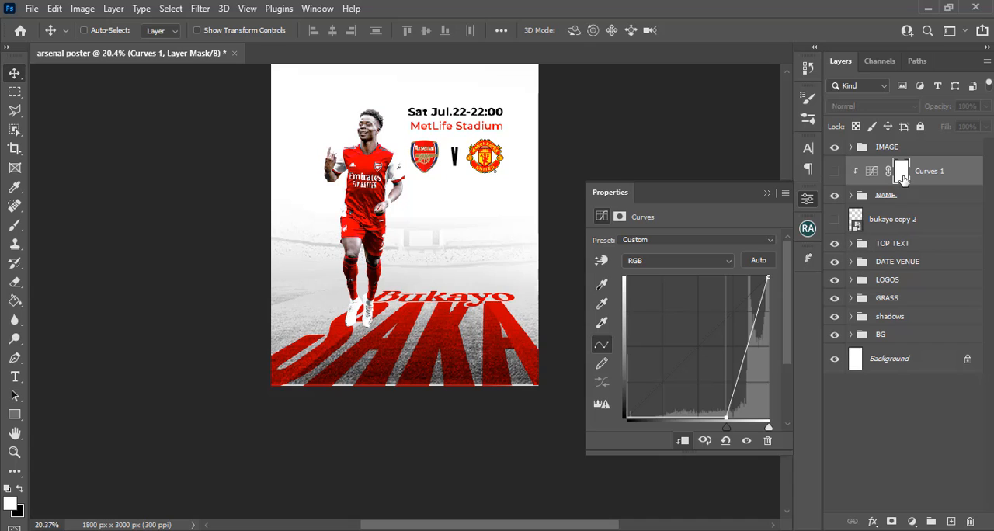
Add an empty layer above the Curves adjustment and clip it to the NAME group
{"action": "left_click", "coordinate": [951, 521]}
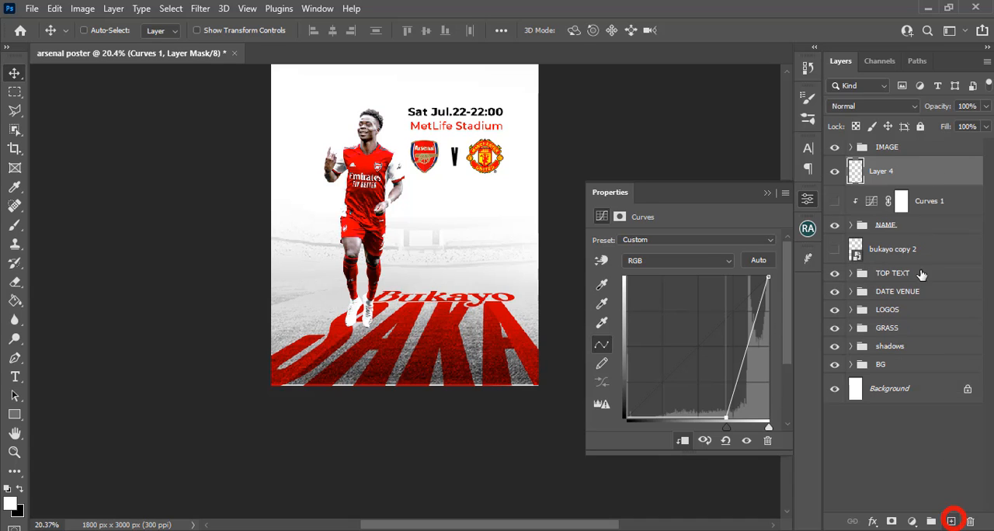
{"action": "key", "text": "alt"}
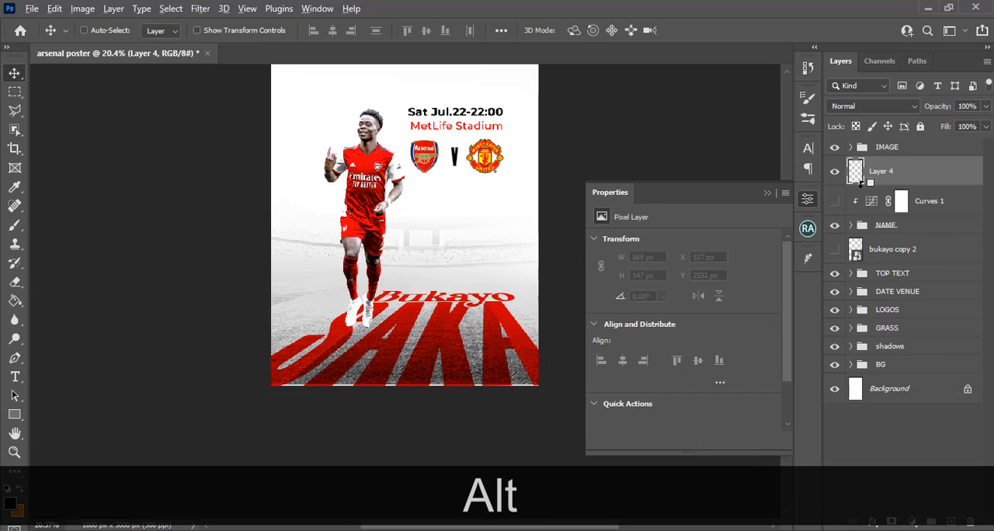
{"action": "left_click", "coordinate": [860, 182], "text": "alt"}
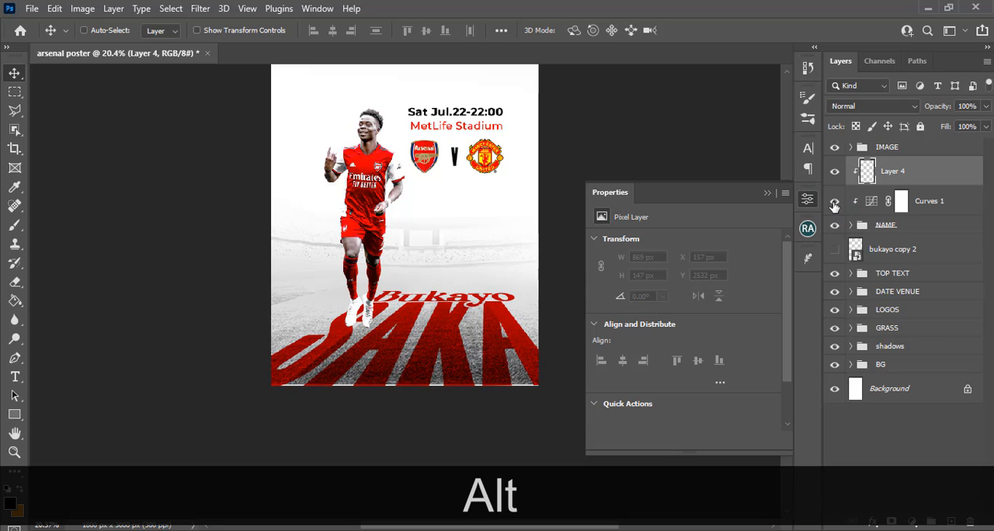
Paint black on the Curves 1 layer mask over the lettering with a soft brush, reducing the brush size to 600
{"action": "left_click", "coordinate": [861, 200]}
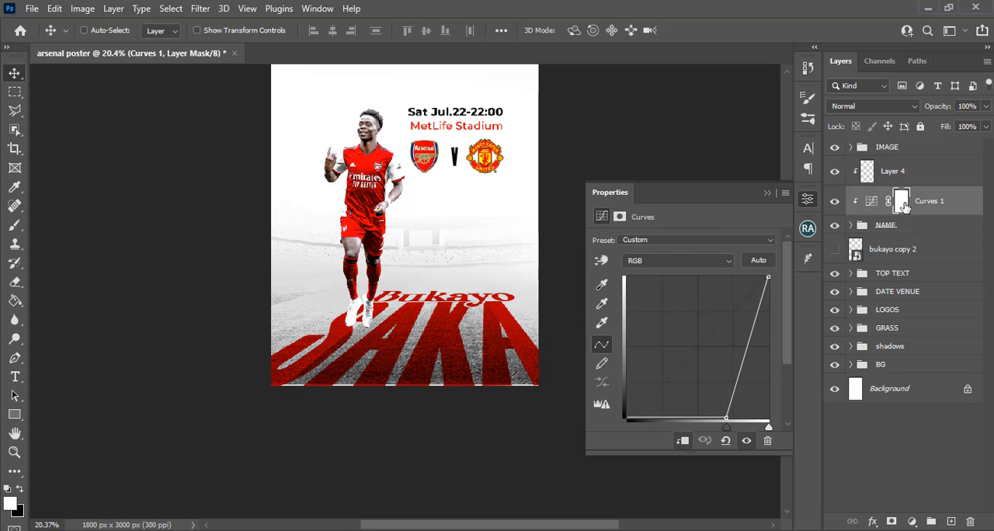
{"action": "left_click", "coordinate": [903, 203]}
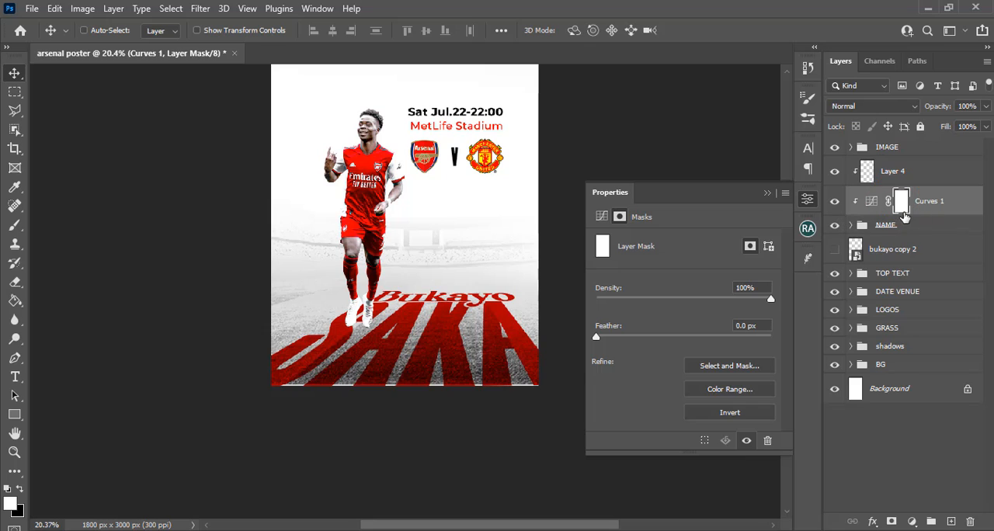
{"action": "key", "text": "b"}
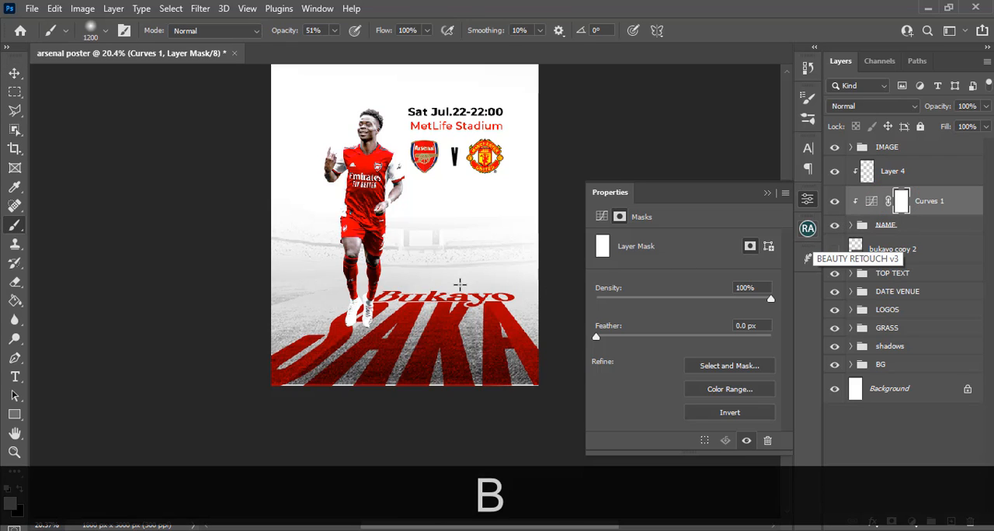
{"action": "key", "text": "Caps_Lock"}
{"action": "key", "text": "bracketleft"}
{"action": "key", "text": "bracketleft"}
{"action": "key", "text": "bracketleft"}
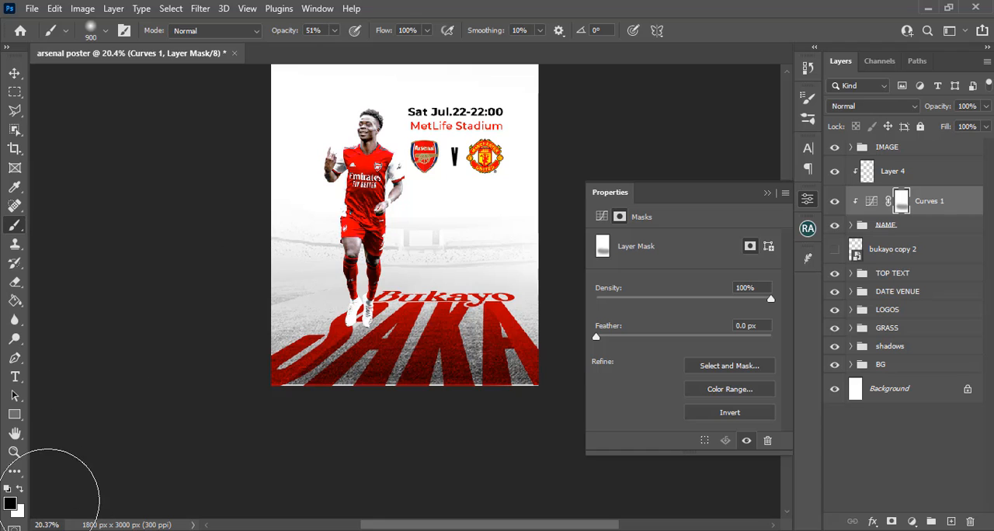
{"action": "key", "text": "bracketleft"}
{"action": "key", "text": "bracketleft"}
{"action": "key", "text": "bracketleft"}
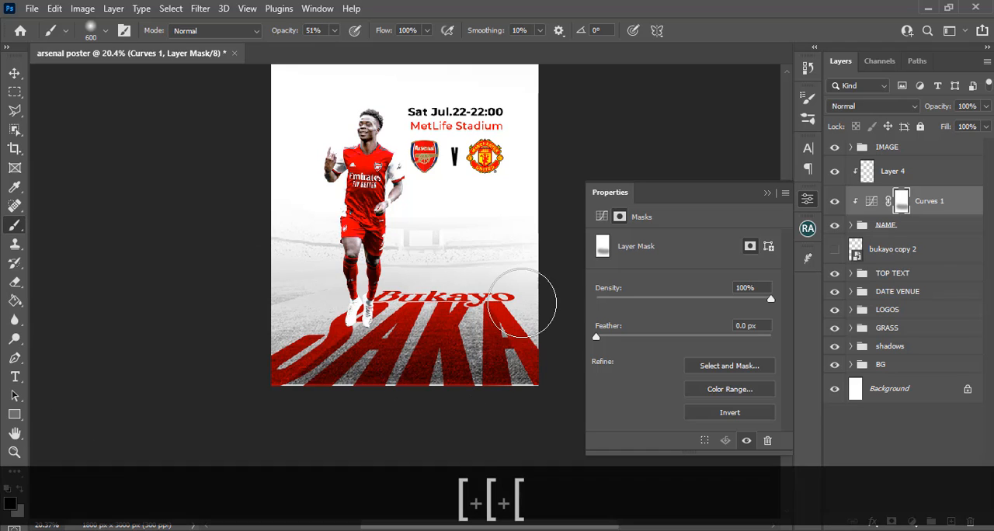
{"action": "left_click", "coordinate": [503, 308]}
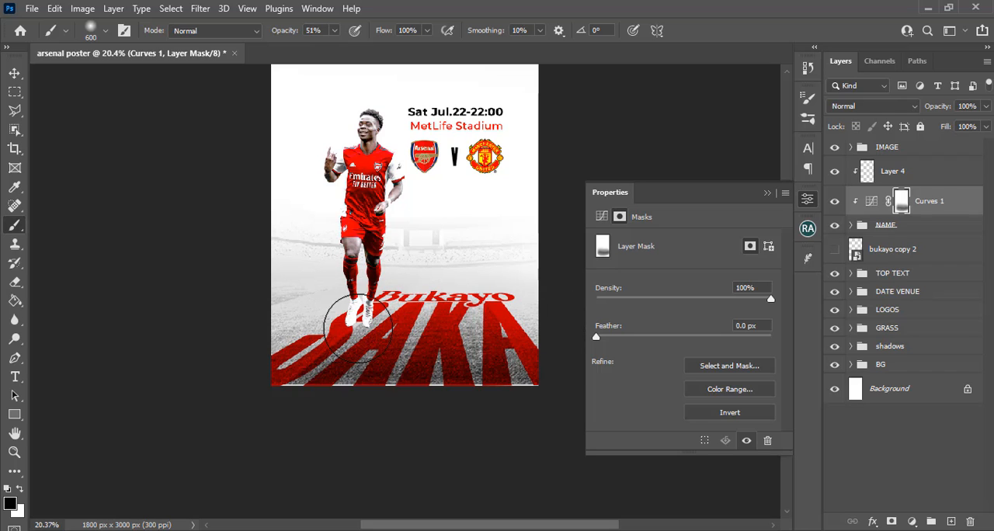
Set the brush opacity to 100%, paint more black on the Curves 1 mask across the lettering, and compare with the adjustment hidden
{"action": "left_click", "coordinate": [334, 30]}
{"action": "left_click_drag", "start_coordinate": [344, 48], "coordinate": [371, 48]}
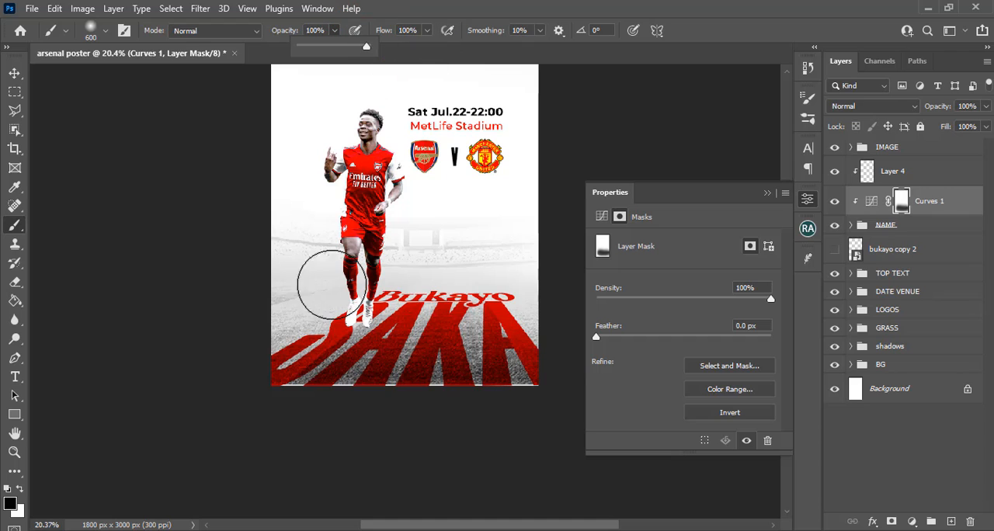
{"action": "mouse_move", "coordinate": [483, 313]}
{"action": "left_mouse_down"}
{"action": "mouse_move", "coordinate": [357, 290]}
{"action": "mouse_move", "coordinate": [436, 314]}
{"action": "mouse_move", "coordinate": [341, 283]}
{"action": "mouse_move", "coordinate": [372, 300]}
{"action": "mouse_move", "coordinate": [551, 309]}
{"action": "left_mouse_up"}
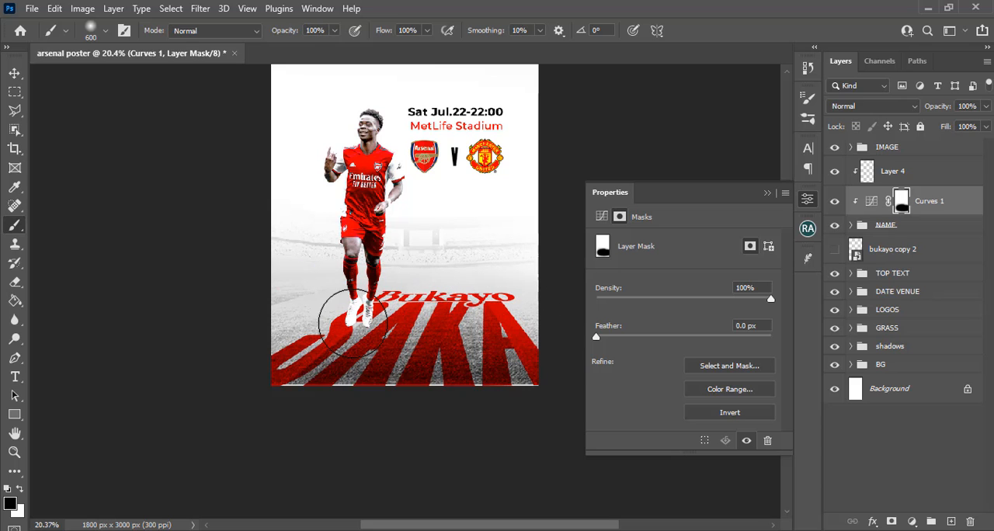
{"action": "left_click", "coordinate": [833, 201]}
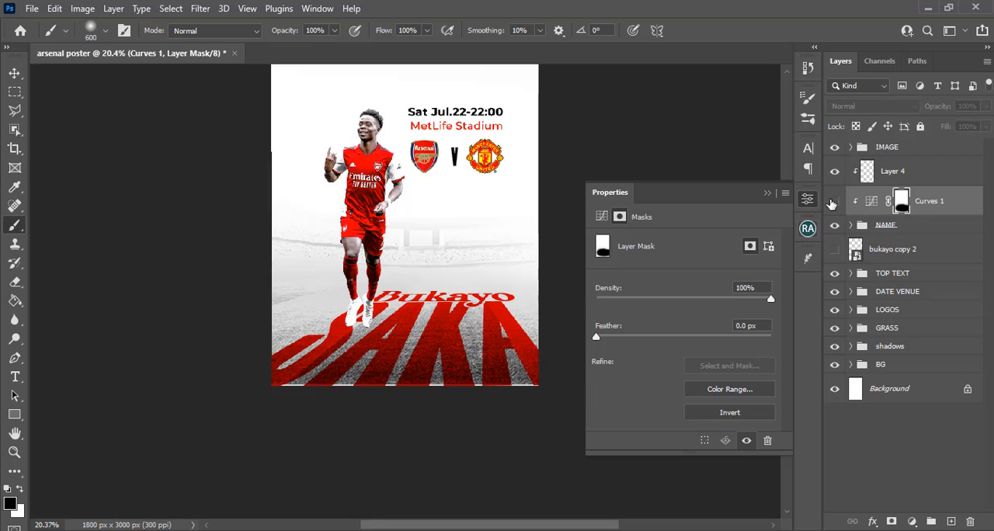
{"action": "left_click", "coordinate": [834, 201]}
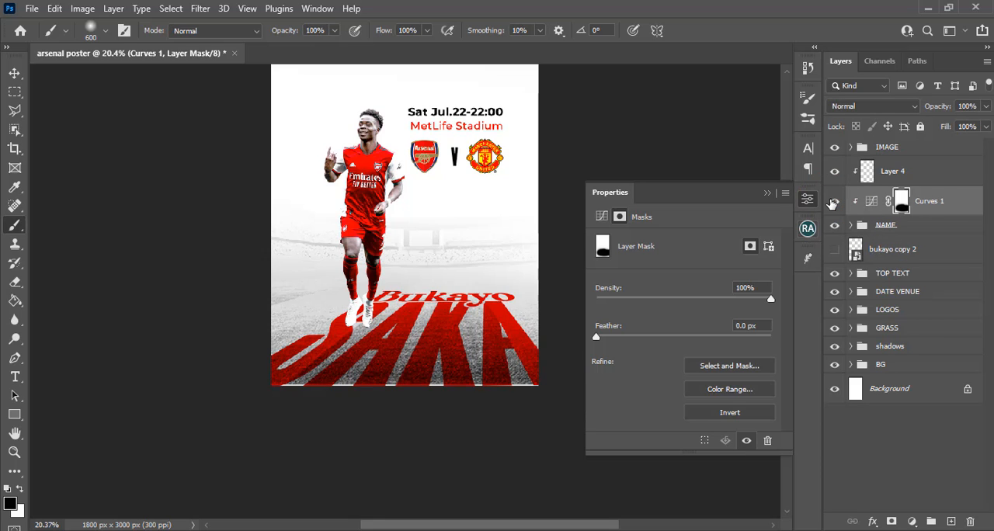
{"action": "left_click", "coordinate": [834, 201]}
Sample white from the poster background and paint one soft spot over the middle of the lettering on Layer 4
{"action": "left_click", "coordinate": [867, 171]}
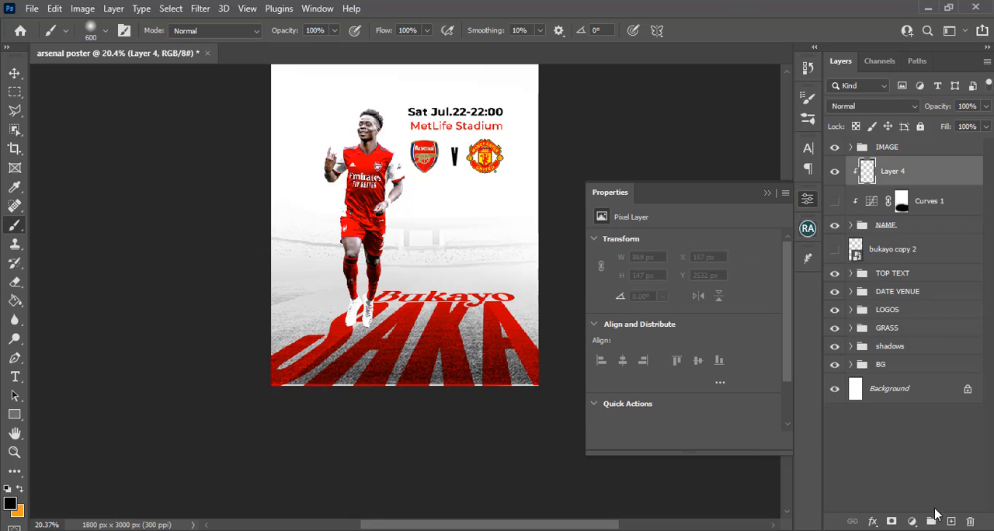
{"action": "key", "text": "alt"}
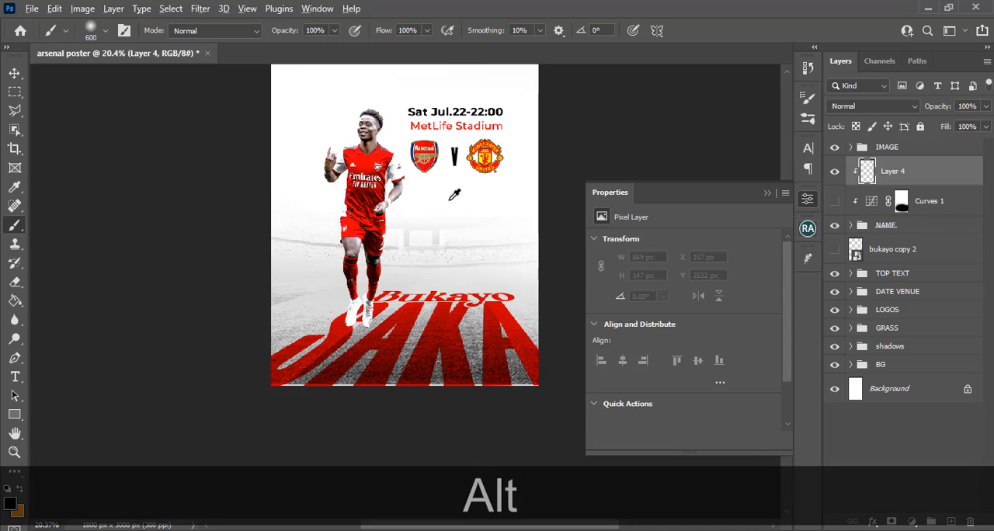
{"action": "left_click", "coordinate": [450, 200], "text": "alt"}
{"action": "left_click", "coordinate": [420, 315]}
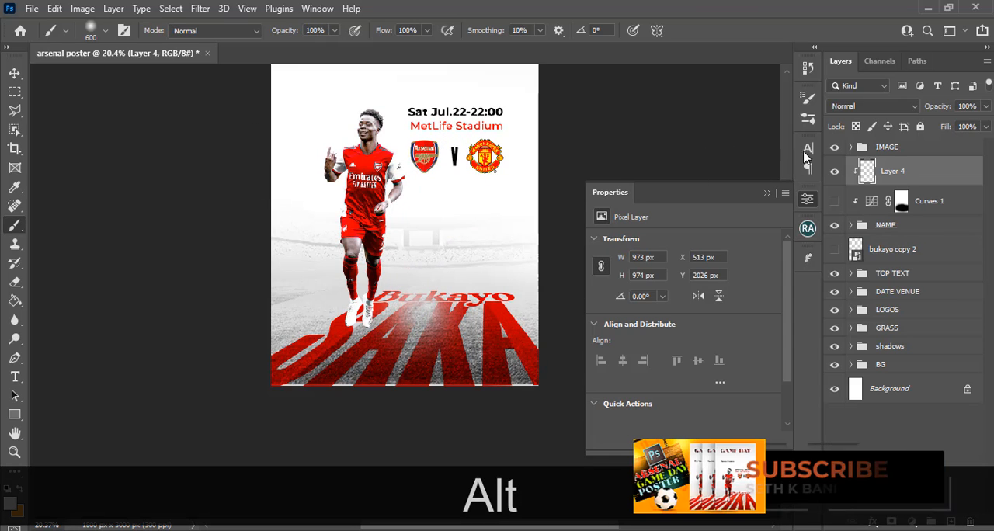
Try the Overlay blend mode on Layer 4 and compare the lettering with the layer hidden and shown
{"action": "left_click", "coordinate": [866, 107]}
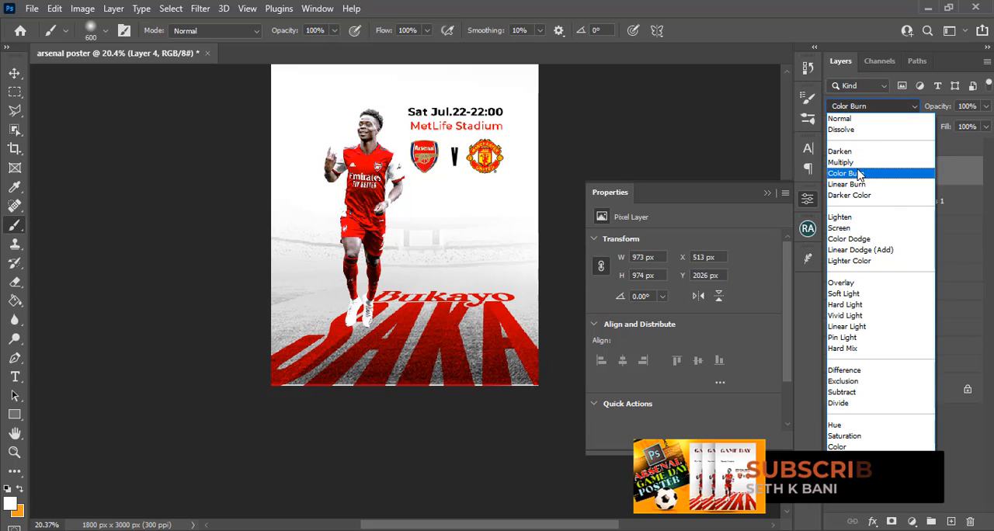
{"action": "left_click", "coordinate": [849, 284]}
{"action": "left_click", "coordinate": [835, 171]}
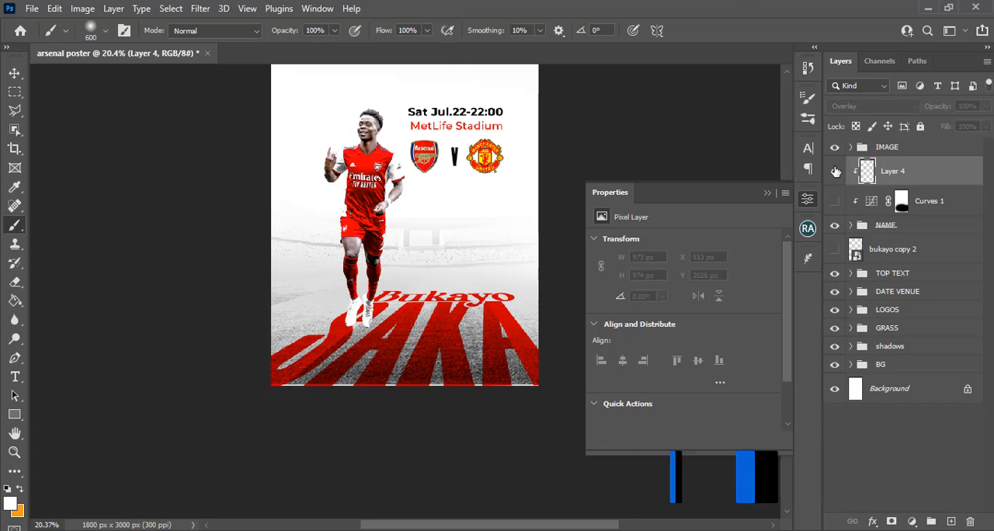
{"action": "left_click", "coordinate": [835, 170]}
Transform Layer 4's white spot into a wide, flattened glow about 1463 x 697 px, centred over the SAKA lettering
{"action": "left_click", "coordinate": [893, 171]}
{"action": "key", "text": "ctrl+t"}
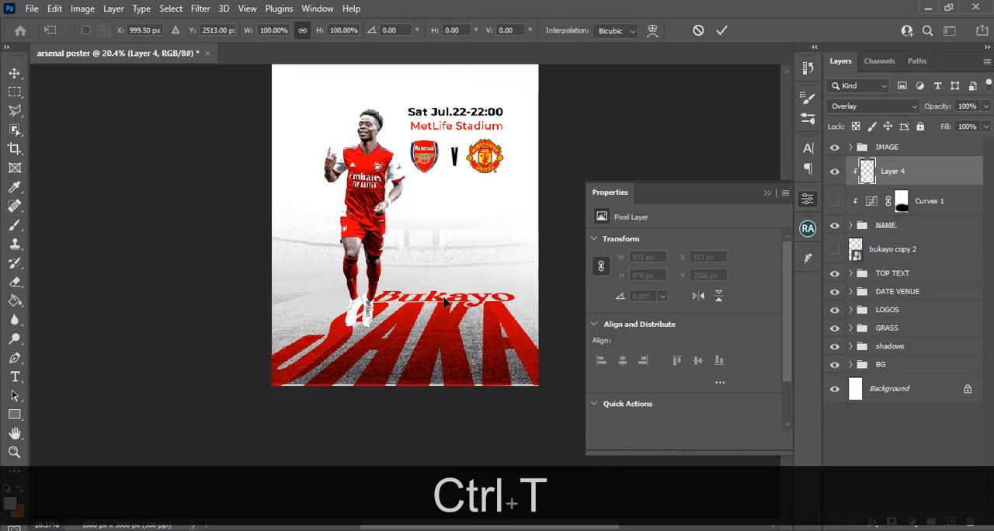
{"action": "left_click_drag", "start_coordinate": [493, 241], "coordinate": [529, 205]}
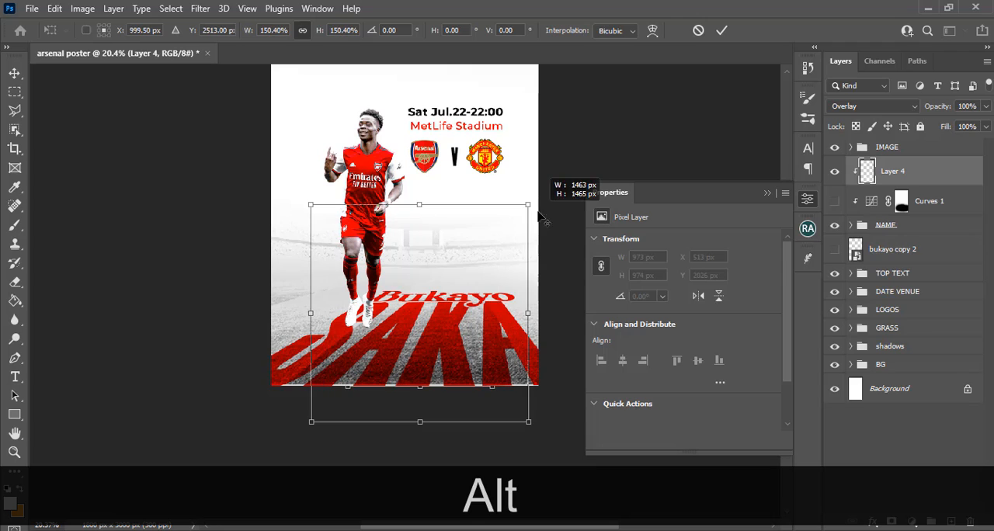
{"action": "left_click_drag", "start_coordinate": [422, 205], "coordinate": [420, 270]}
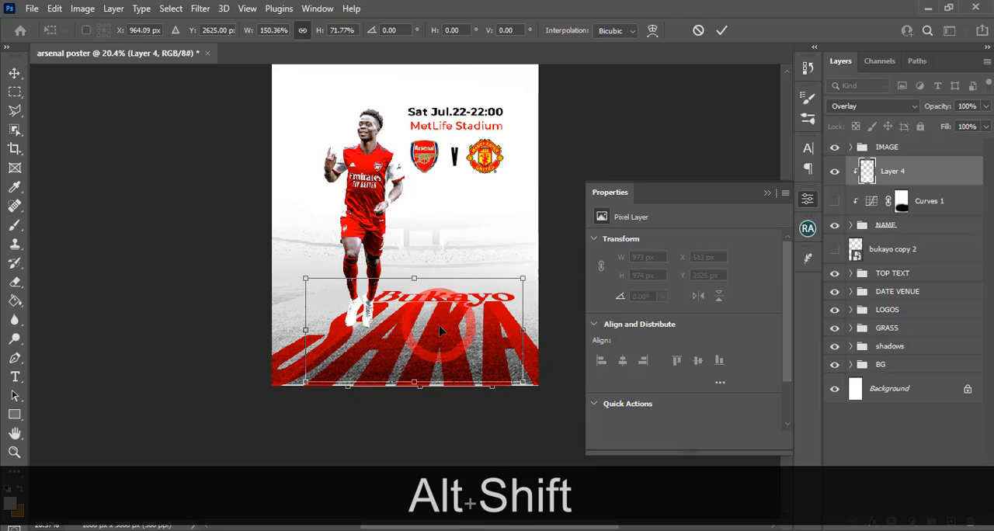
{"action": "key", "text": "Return"}
{"action": "key", "text": "b"}
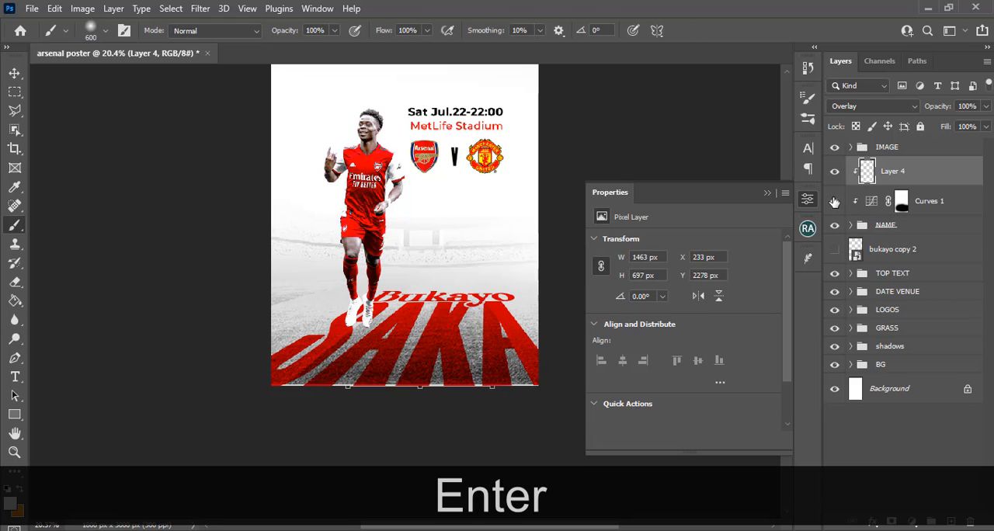
Set Layer 4's blend mode to Linear Dodge (Add) and reduce its opacity to 17%
{"action": "left_click", "coordinate": [837, 172]}
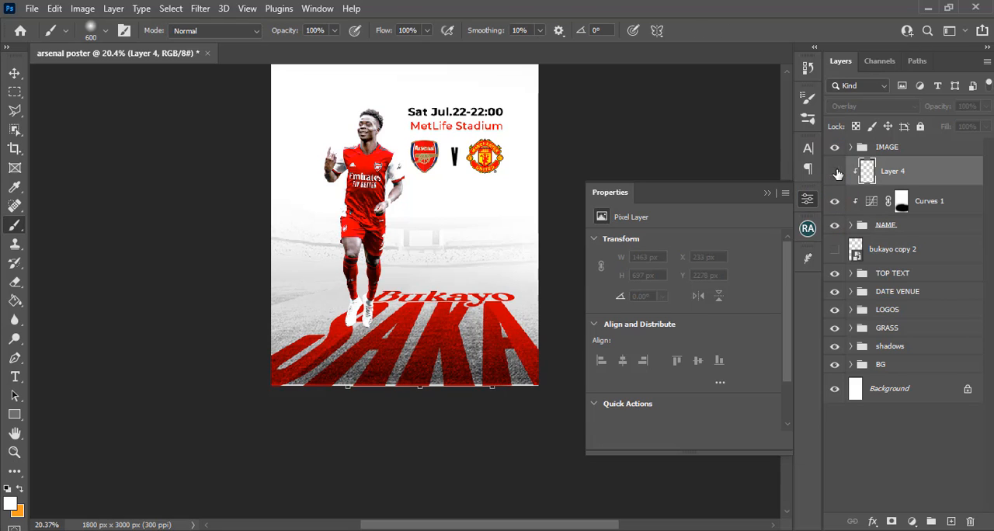
{"action": "left_click", "coordinate": [836, 173]}
{"action": "left_click", "coordinate": [870, 106]}
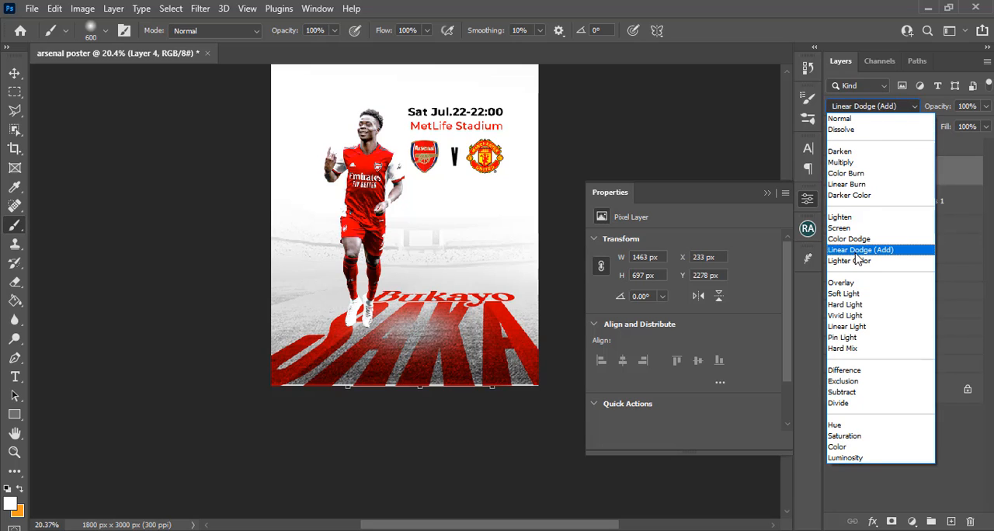
{"action": "left_click", "coordinate": [858, 252]}
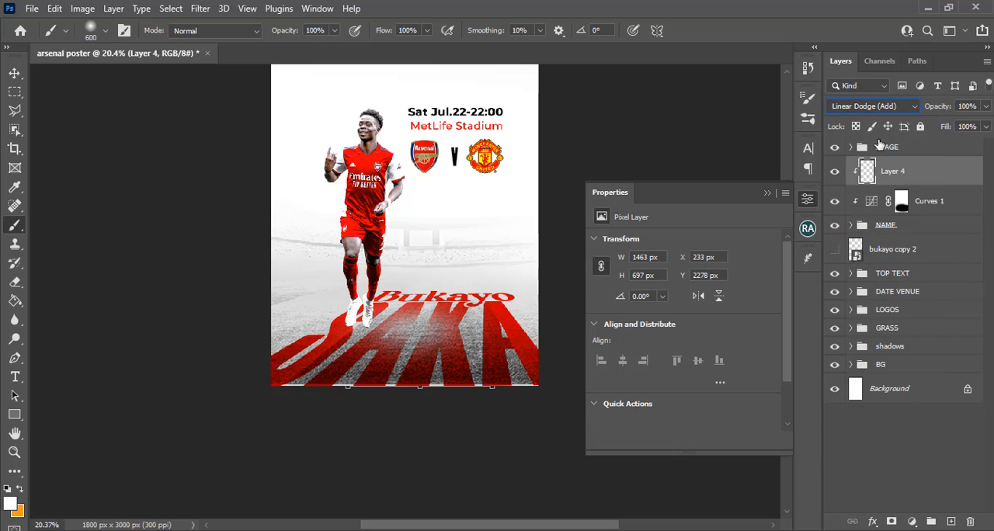
{"action": "left_click", "coordinate": [983, 106]}
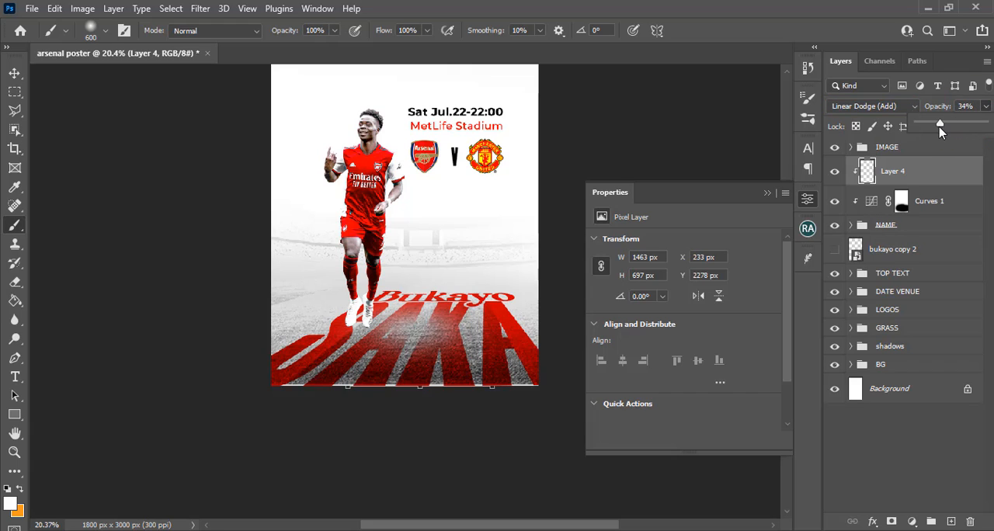
{"action": "left_click_drag", "start_coordinate": [940, 132], "coordinate": [938, 132]}
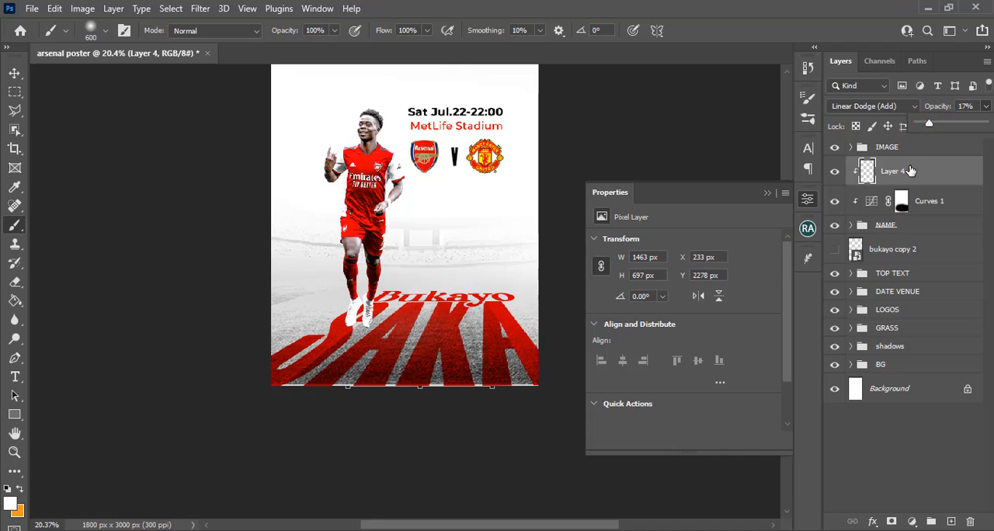
Enlarge Layer 4's glow to about 2032 x 1192 px and shift it upward so it spans the full name lettering
{"action": "key", "text": "ctrl+t"}
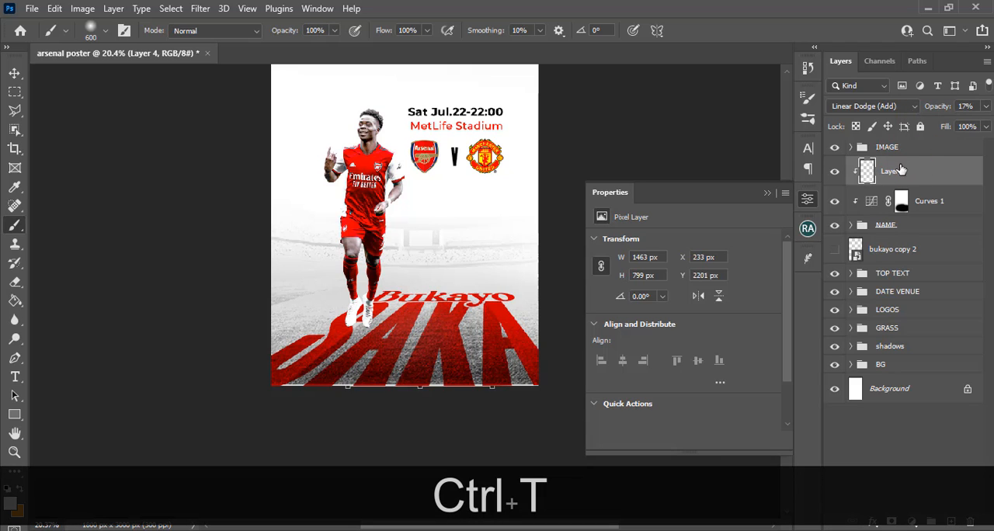
{"action": "key", "text": "ctrl+t"}
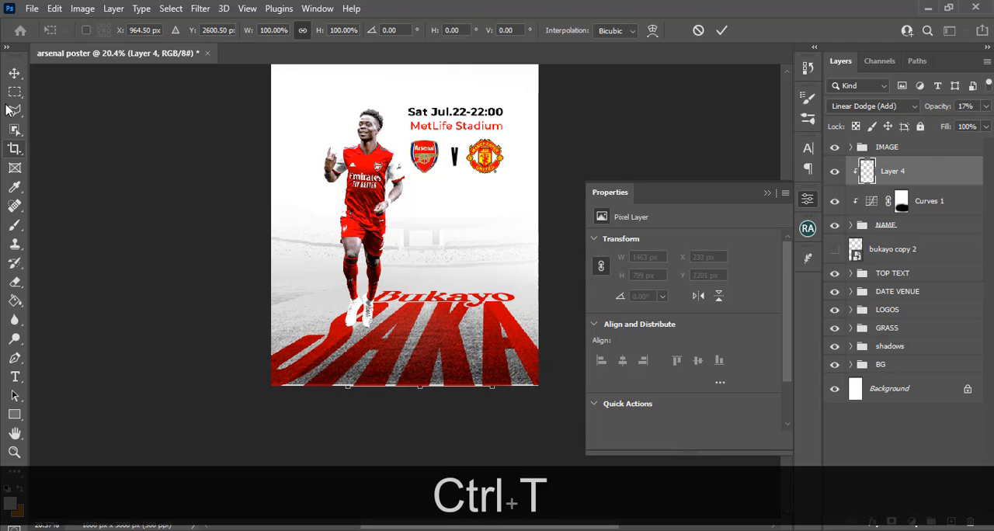
{"action": "left_click", "coordinate": [17, 80]}
{"action": "key", "text": "ctrl+t"}
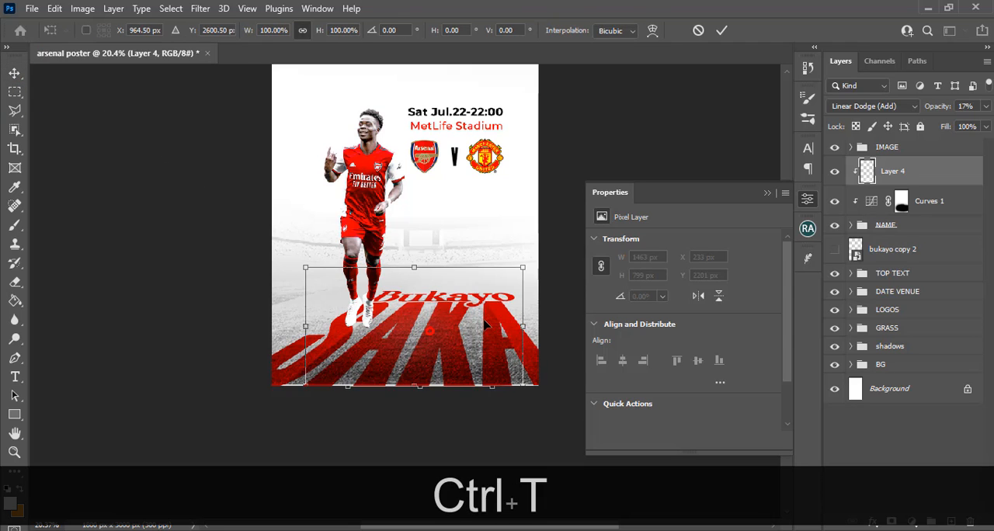
{"action": "left_click_drag", "start_coordinate": [523, 268], "coordinate": [565, 238]}
{"action": "left_click_drag", "start_coordinate": [437, 336], "coordinate": [424, 307]}
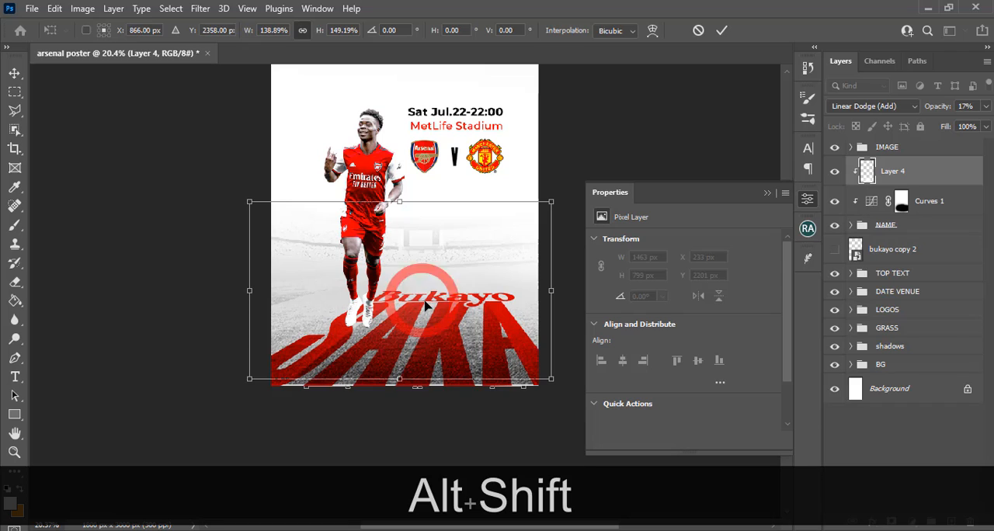
{"action": "key", "text": "Return"}
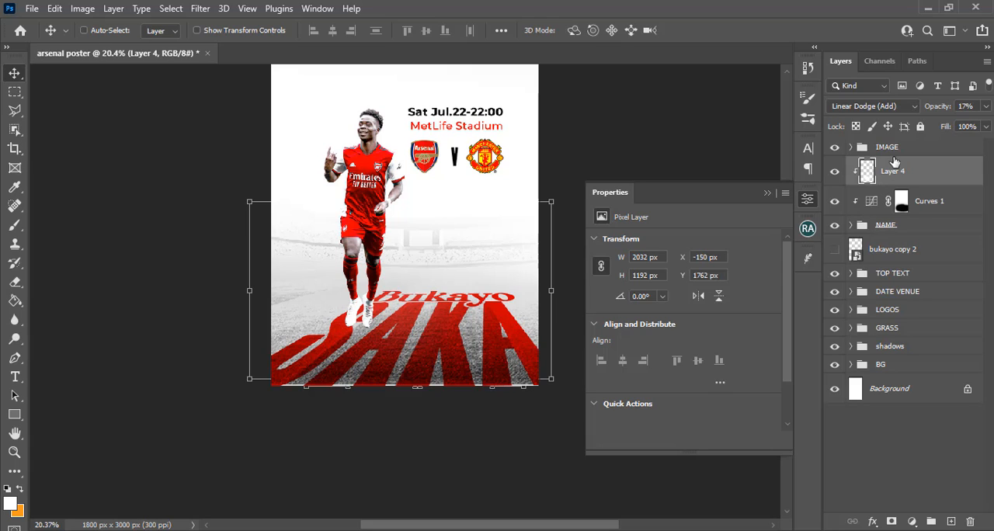
Group Layer 4, Curves 1 and the NAME group together and name the new group NAME
{"action": "left_click", "coordinate": [911, 225], "text": "shift"}
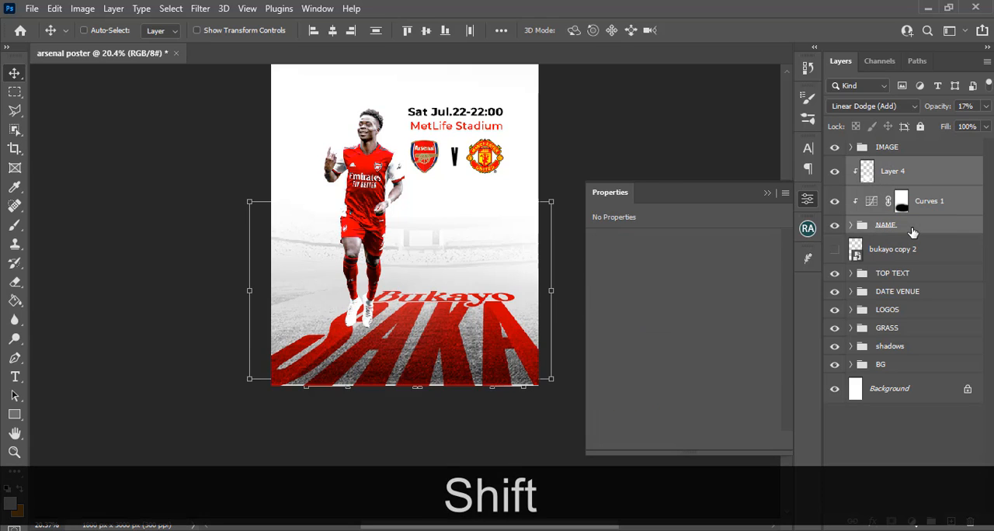
{"action": "key", "text": "shift+ctrl+g"}
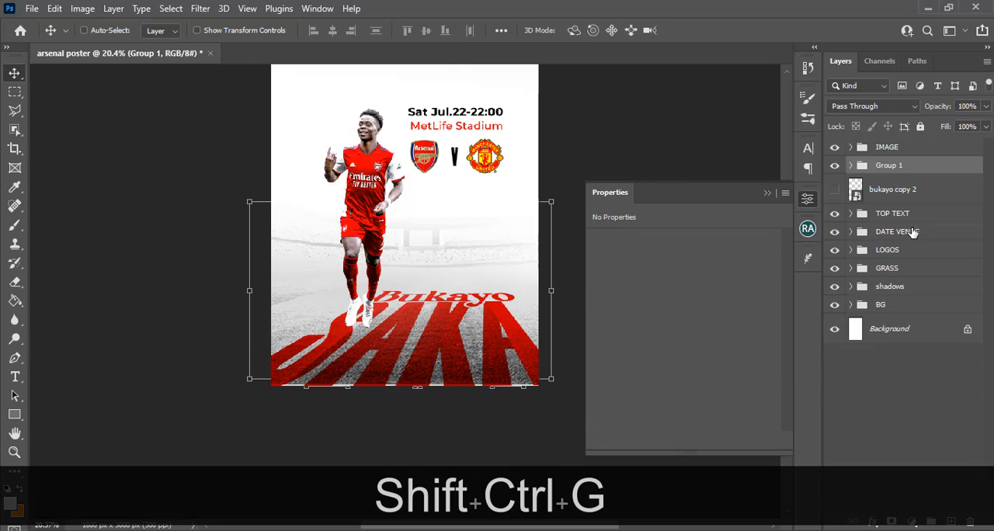
{"action": "double_click", "coordinate": [888, 166]}
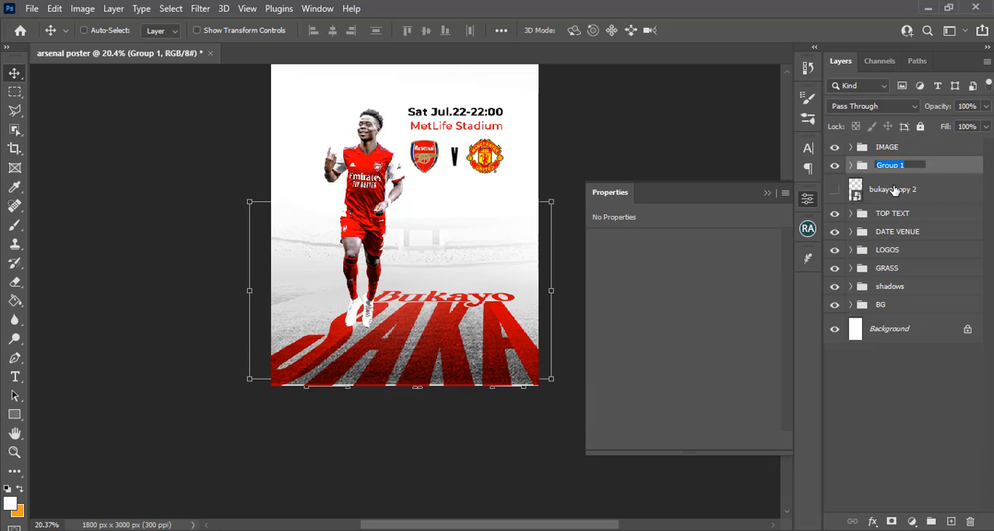
{"action": "key", "text": "Caps_Lock"}
{"action": "type", "text": "NAME"}
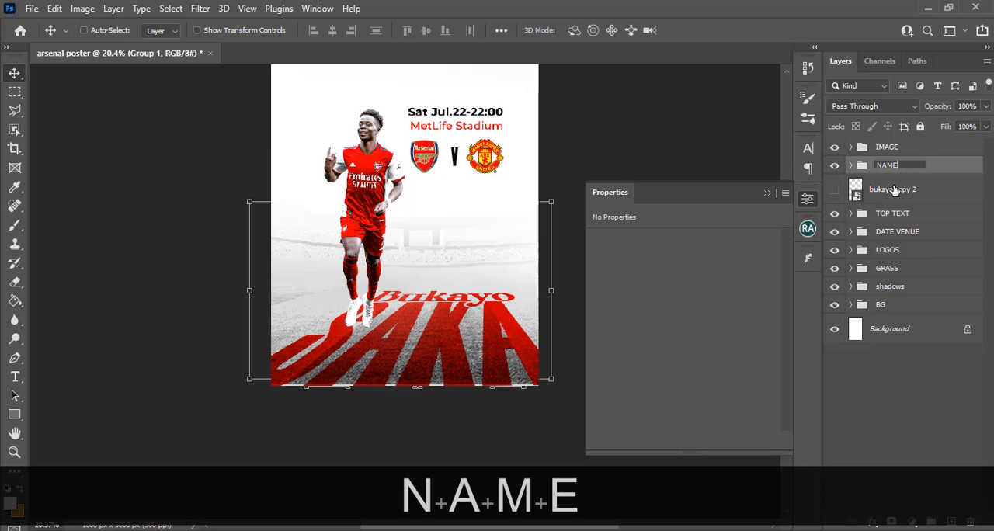
{"action": "key", "text": "Return"}
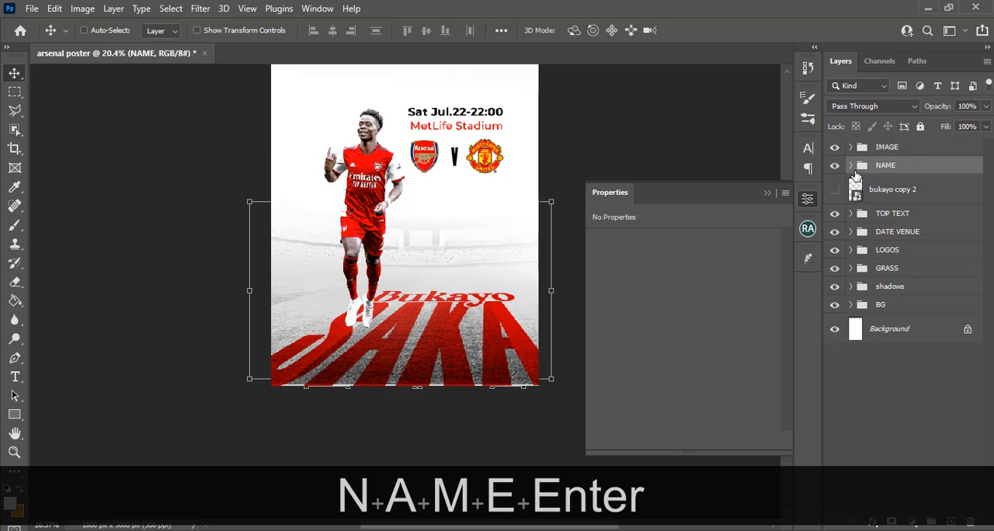
Add a new layer above Layer 4 inside the NAME group and ready the soft 600 px white brush over the lettering
{"action": "left_click", "coordinate": [852, 166]}
{"action": "left_click", "coordinate": [877, 190]}
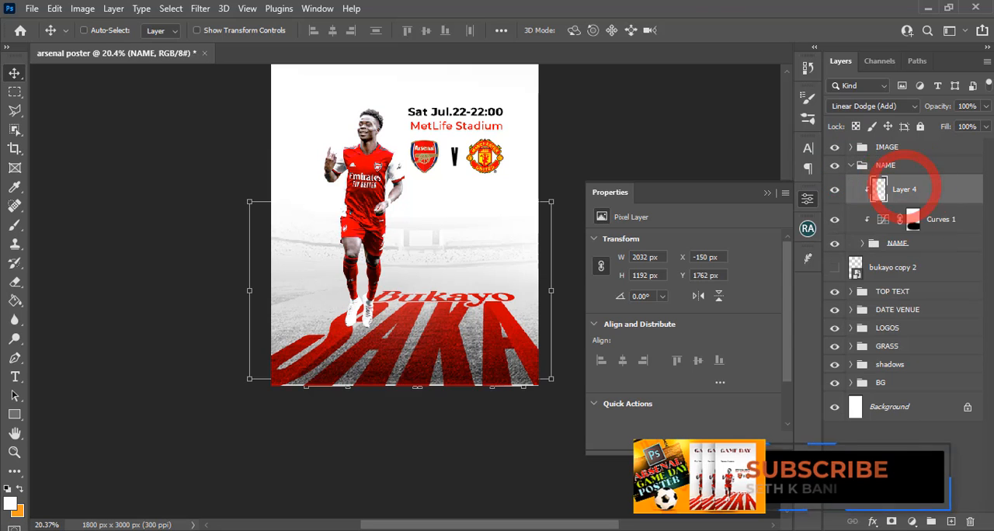
{"action": "left_click", "coordinate": [952, 521]}
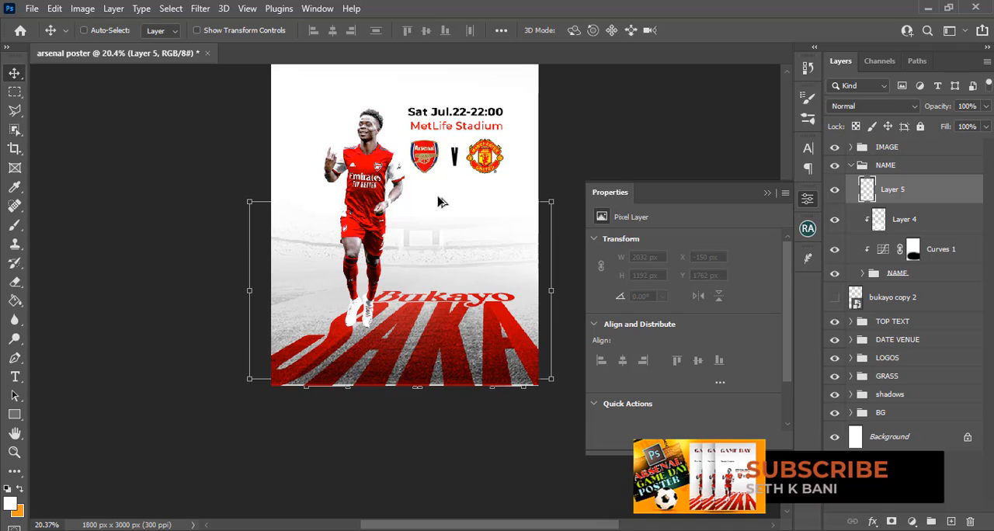
{"action": "key", "text": "alt"}
{"action": "key", "text": "b"}
{"action": "key", "text": "alt"}
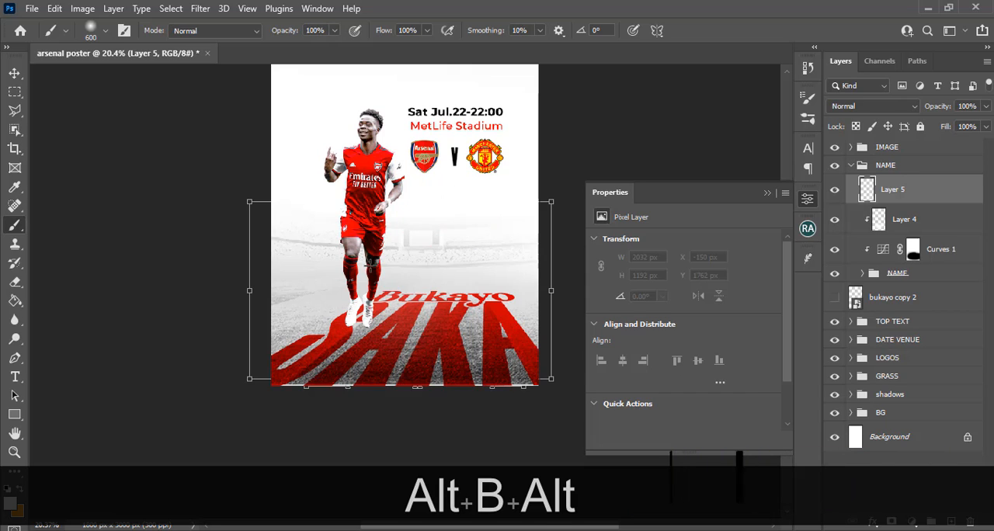
{"action": "key", "text": "Caps_Lock"}
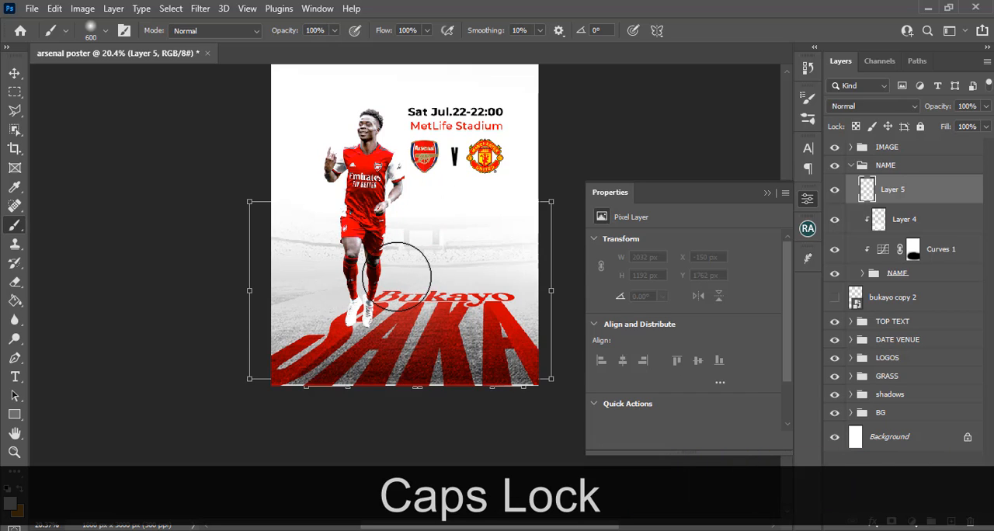
Enlarge the new layer's soft white spot to about 1397 x 1354 px and move it up behind the player, above the lettering
{"action": "key", "text": "ctrl+t"}
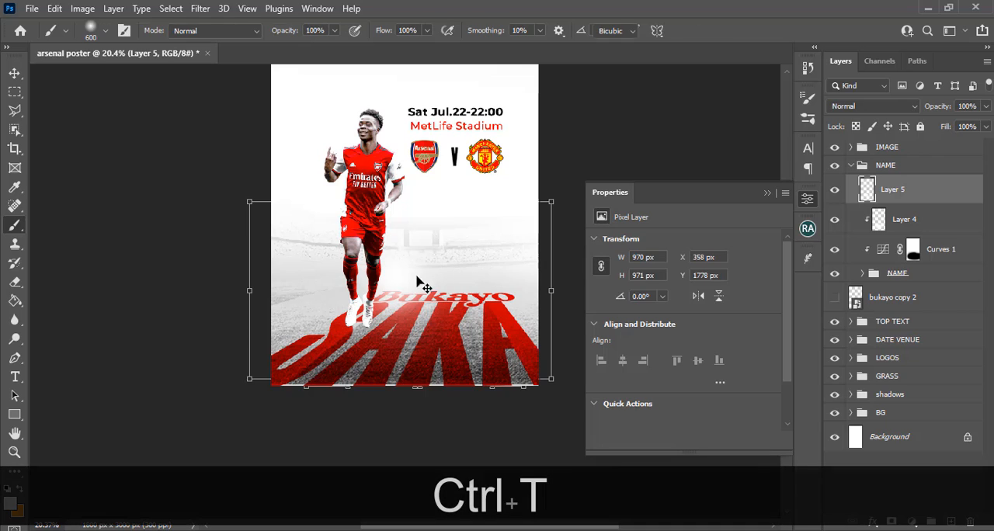
{"action": "left_click", "coordinate": [415, 287]}
{"action": "left_click_drag", "start_coordinate": [468, 348], "coordinate": [445, 266]}
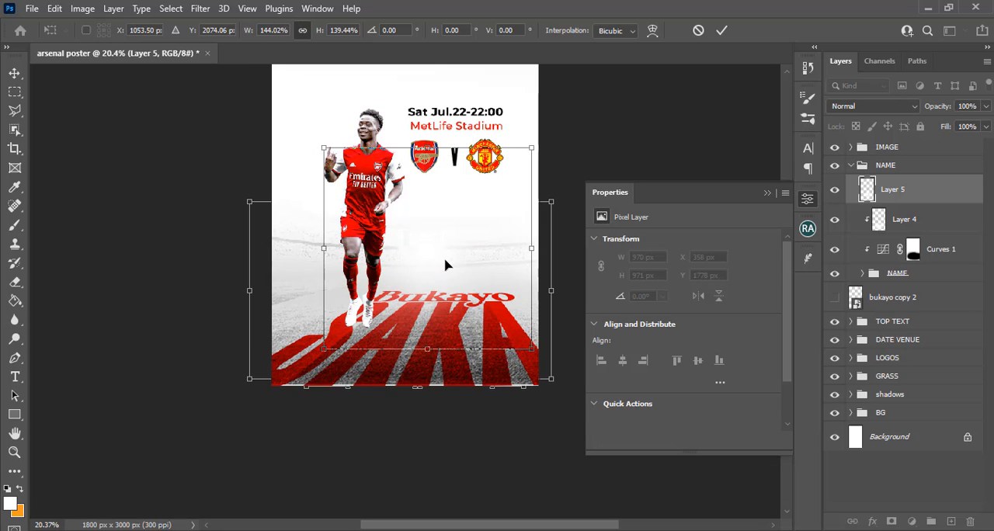
{"action": "key", "text": "Return"}
{"action": "key", "text": "ctrl+h"}
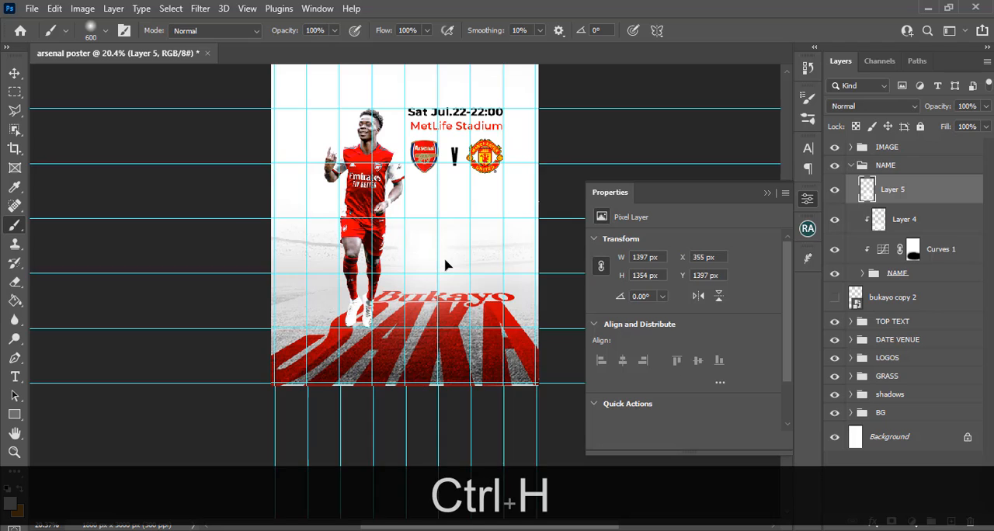
{"action": "key", "text": "ctrl+h"}
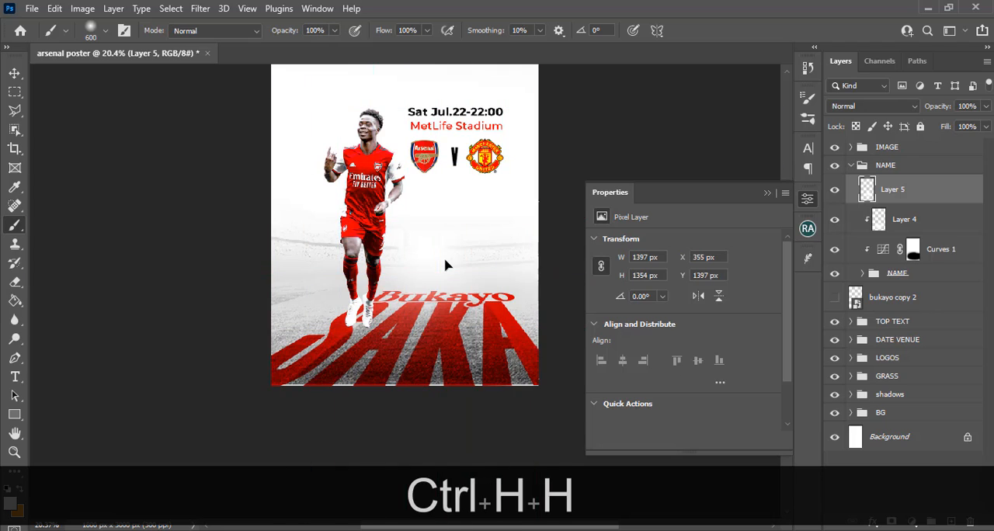
Collapse the NAME group, check the hidden bukayo copy 2 layer by toggling its visibility, and delete that layer
{"action": "left_click", "coordinate": [767, 194]}
{"action": "left_click", "coordinate": [852, 165]}
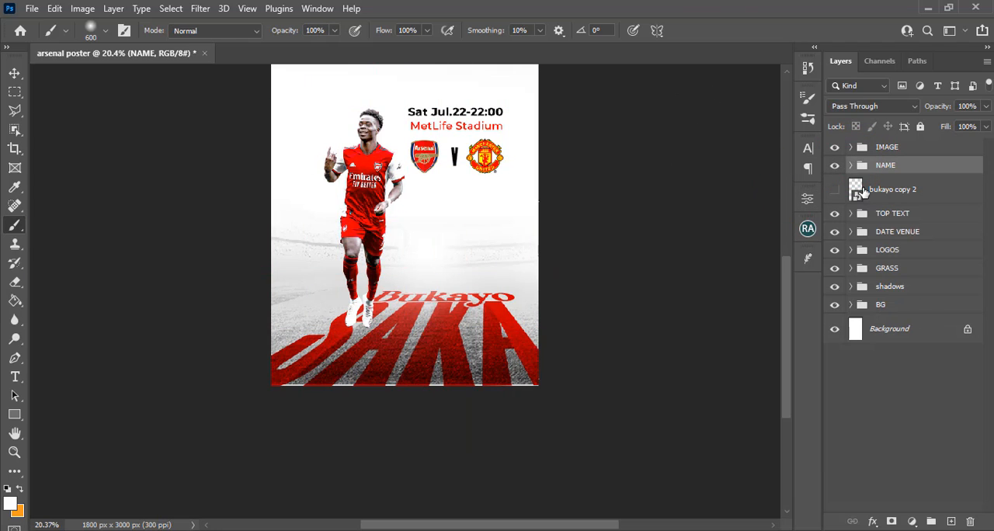
{"action": "left_click", "coordinate": [835, 189]}
{"action": "left_click", "coordinate": [835, 189]}
{"action": "left_click", "coordinate": [862, 190]}
{"action": "key", "text": "Delete"}
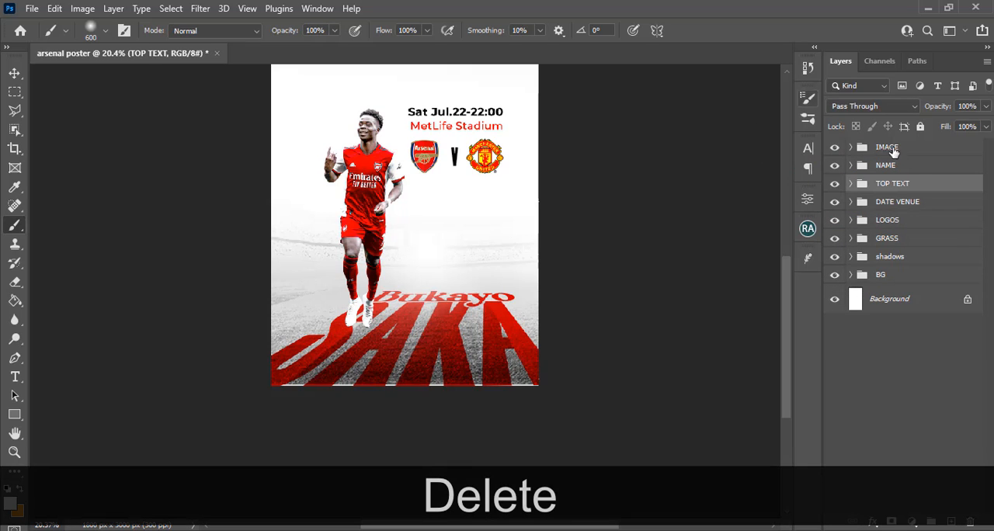
Reorder the layer groups so that NAME sits directly below LOGOS, followed by shadows, GRASS and BG
{"action": "left_click", "coordinate": [886, 166]}
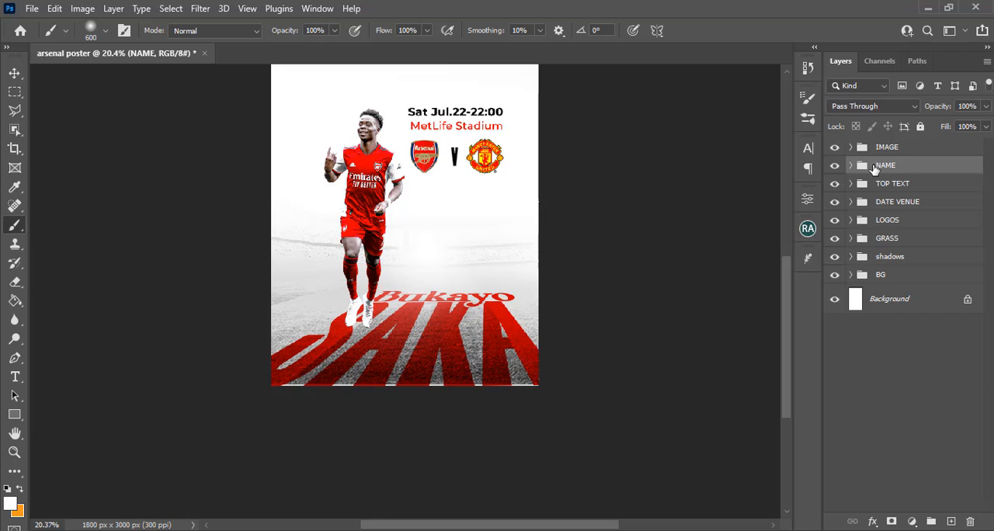
{"action": "left_click", "coordinate": [834, 170]}
{"action": "left_click", "coordinate": [834, 170]}
{"action": "left_click_drag", "start_coordinate": [888, 169], "coordinate": [899, 267]}
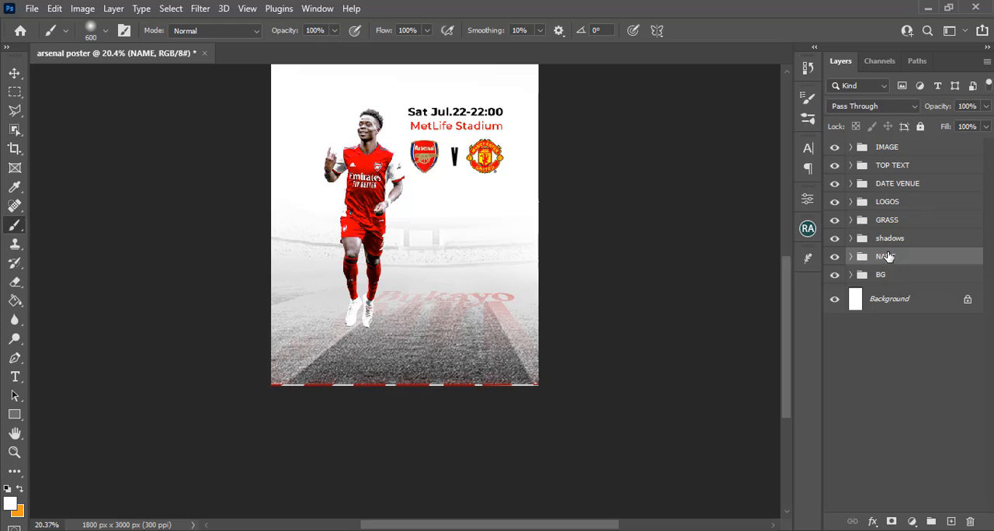
{"action": "left_click_drag", "start_coordinate": [887, 243], "coordinate": [892, 213]}
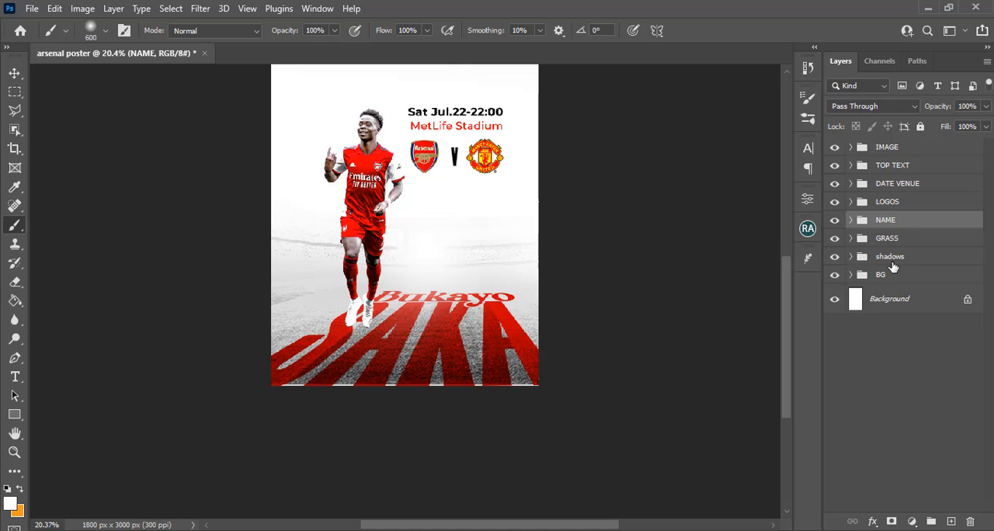
{"action": "left_click_drag", "start_coordinate": [893, 267], "coordinate": [893, 227]}
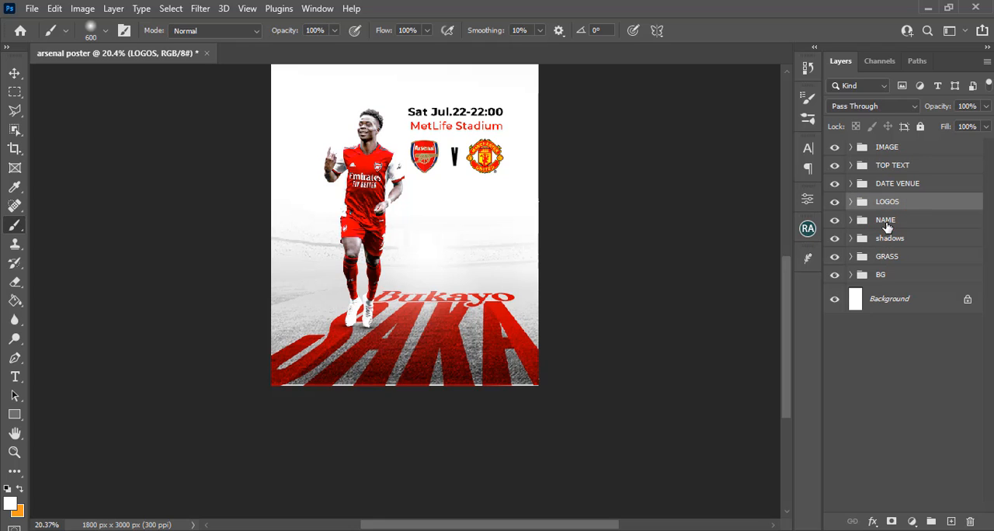
{"action": "left_click", "coordinate": [882, 259]}
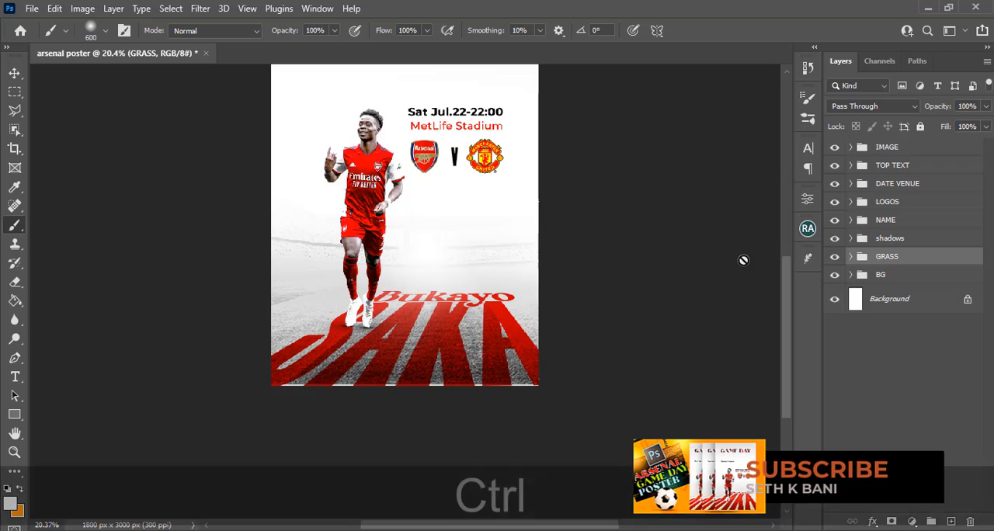
Stamp all visible layers into a new layer above the IMAGE group and convert it to a Smart Object
{"action": "key", "text": "ctrl+0"}
{"action": "key", "text": "ctrl+minus"}
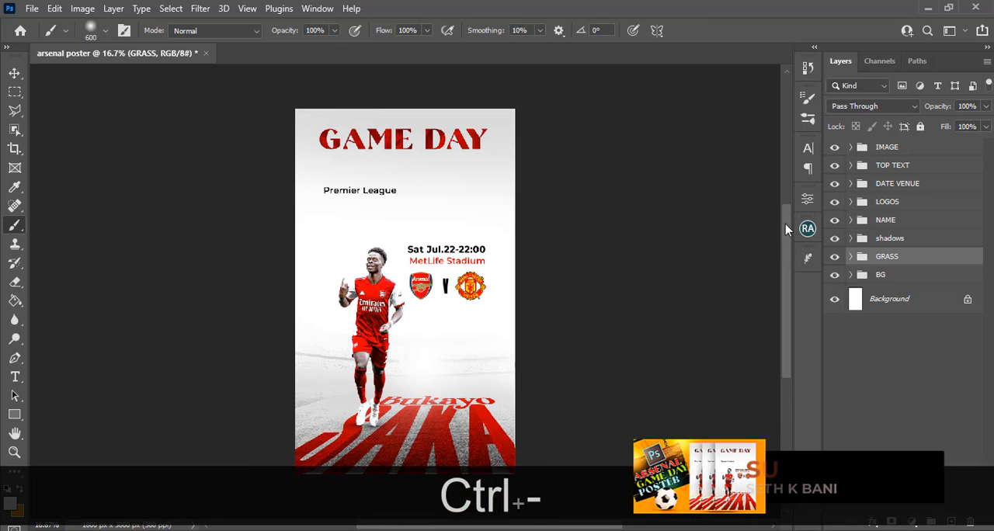
{"action": "left_click_drag", "start_coordinate": [785, 223], "coordinate": [785, 239]}
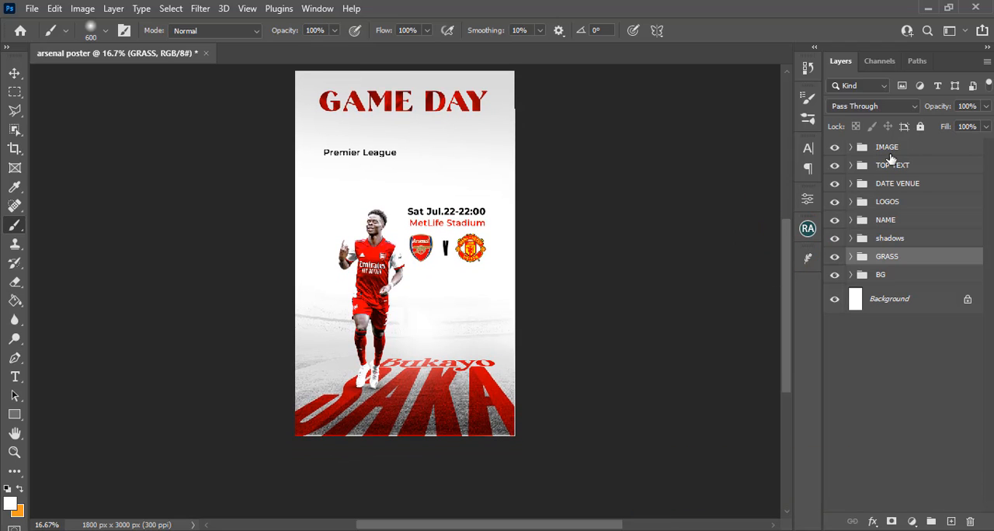
{"action": "left_click", "coordinate": [887, 149]}
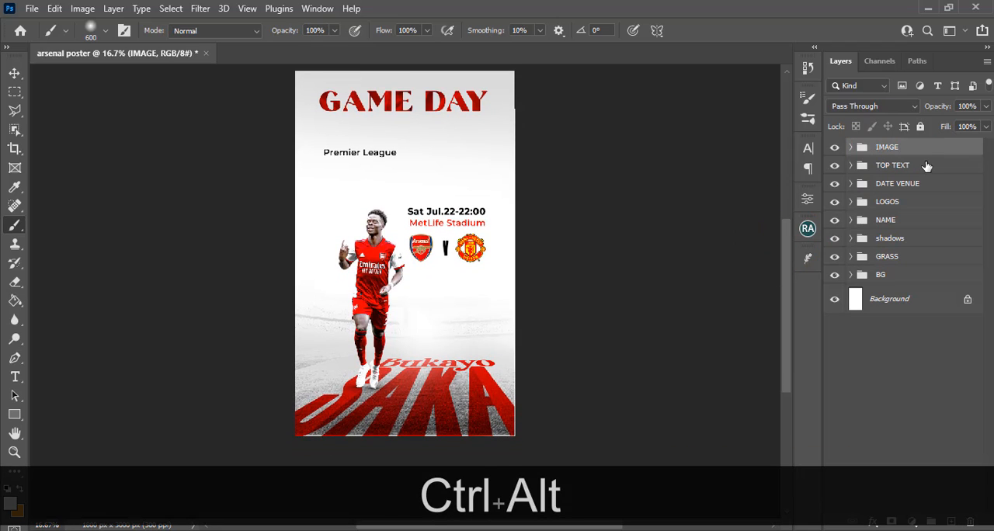
{"action": "key", "text": "ctrl+alt+shift+e"}
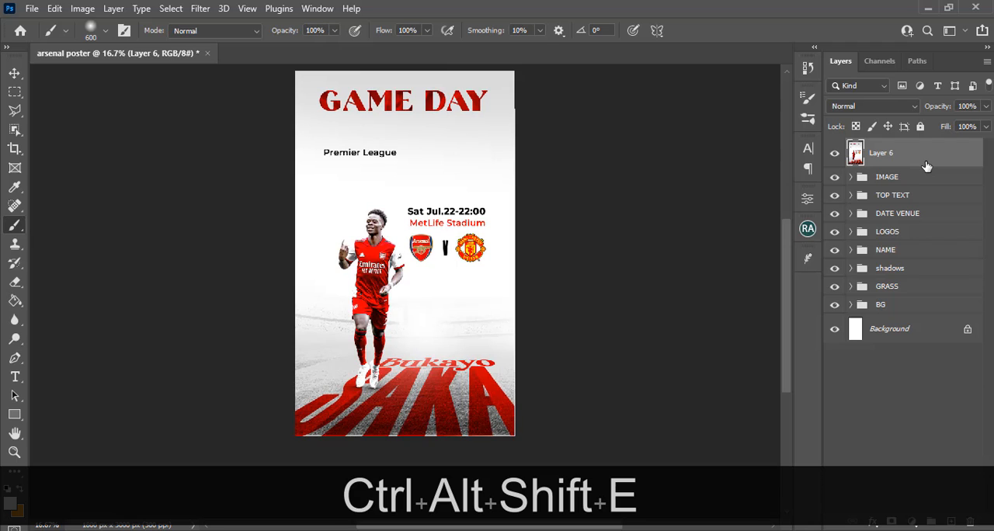
{"action": "right_click", "coordinate": [918, 157]}
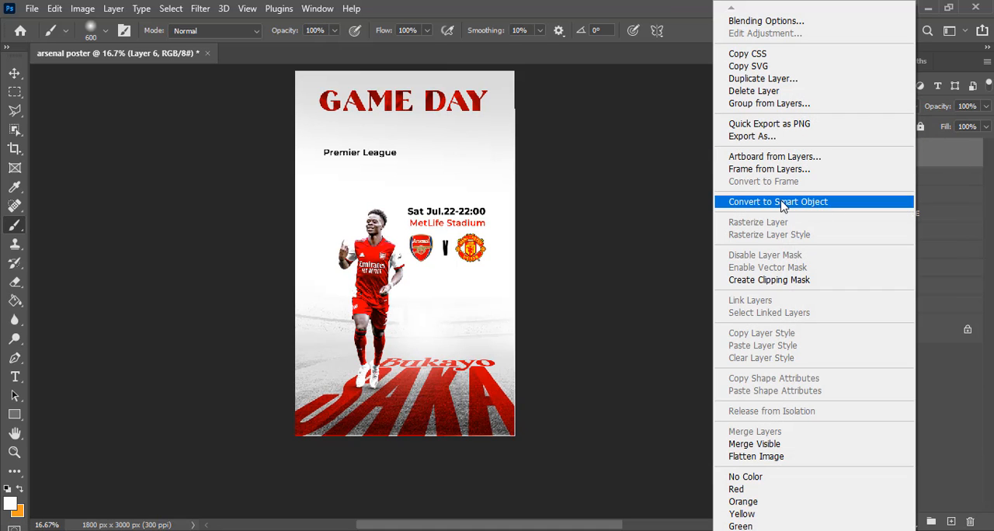
{"action": "left_click", "coordinate": [781, 202]}
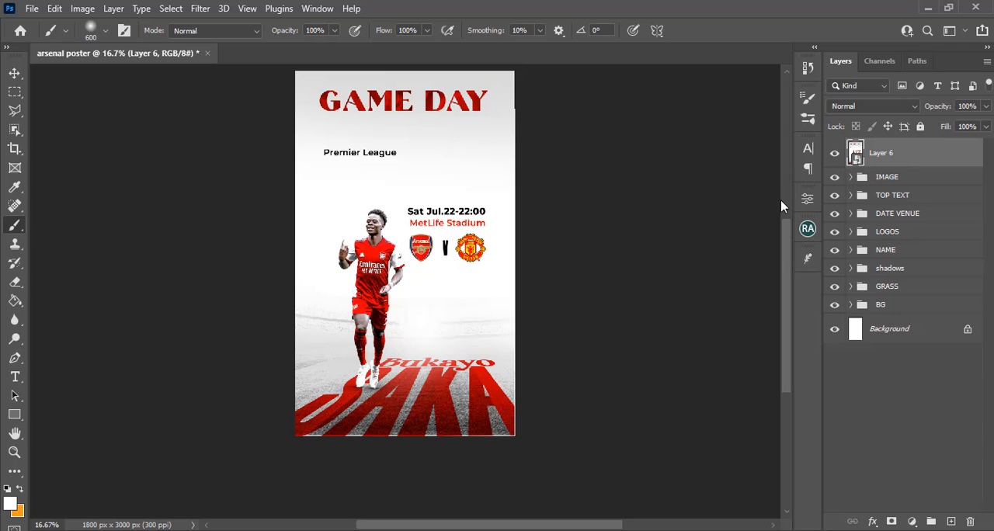
Apply the Filter Gallery's Poster Edges effect to Layer 6 with Edge Thickness 8, Edge Intensity 0 and Posterization 3
{"action": "left_click", "coordinate": [201, 8]}
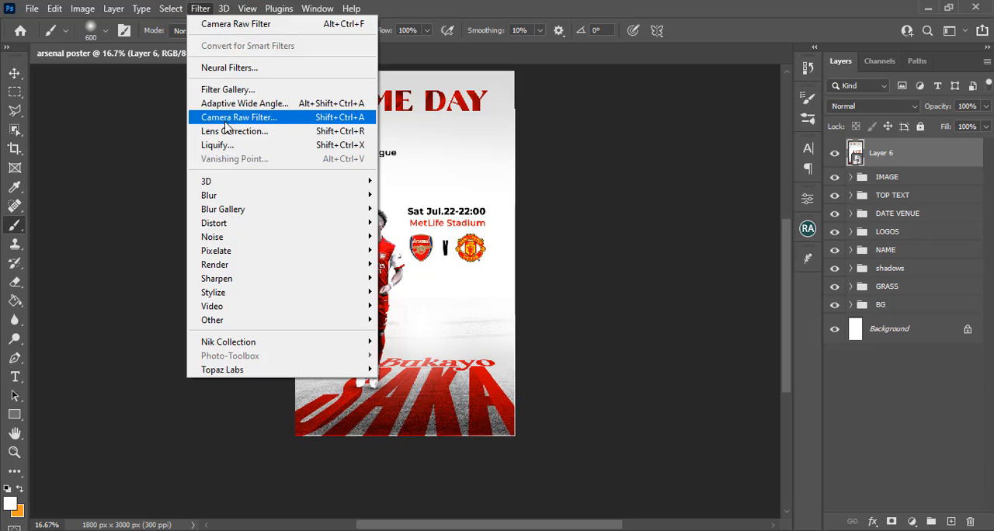
{"action": "left_click", "coordinate": [227, 90]}
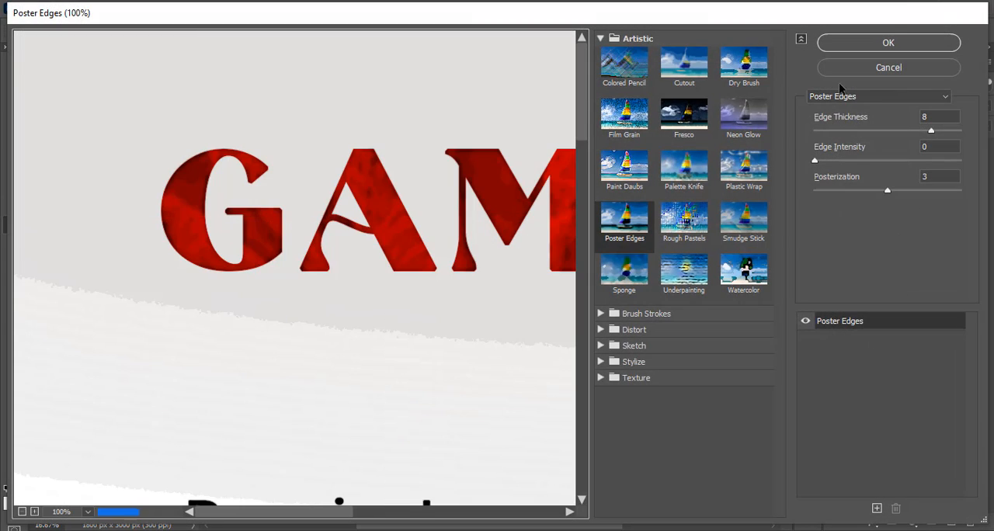
{"action": "left_click", "coordinate": [839, 94]}
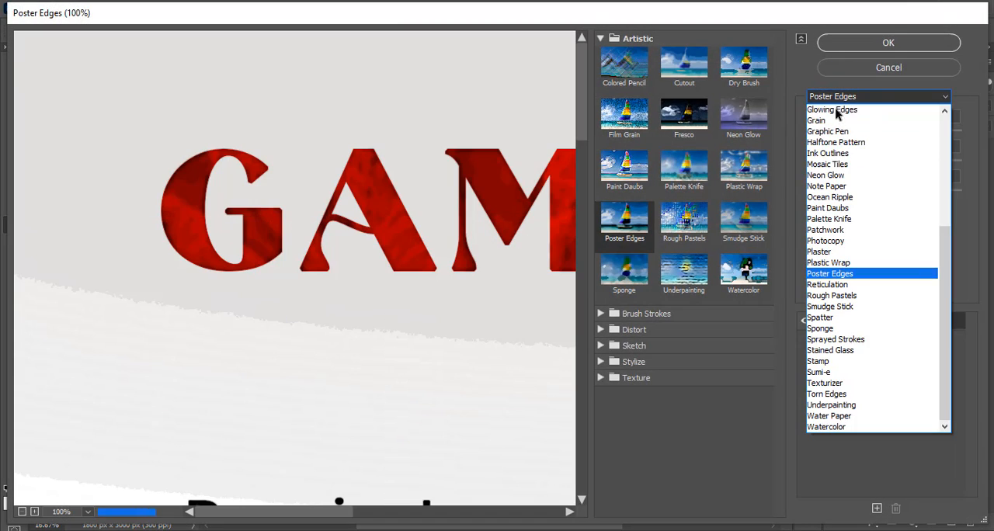
{"action": "left_click", "coordinate": [830, 274]}
{"action": "left_click", "coordinate": [822, 97]}
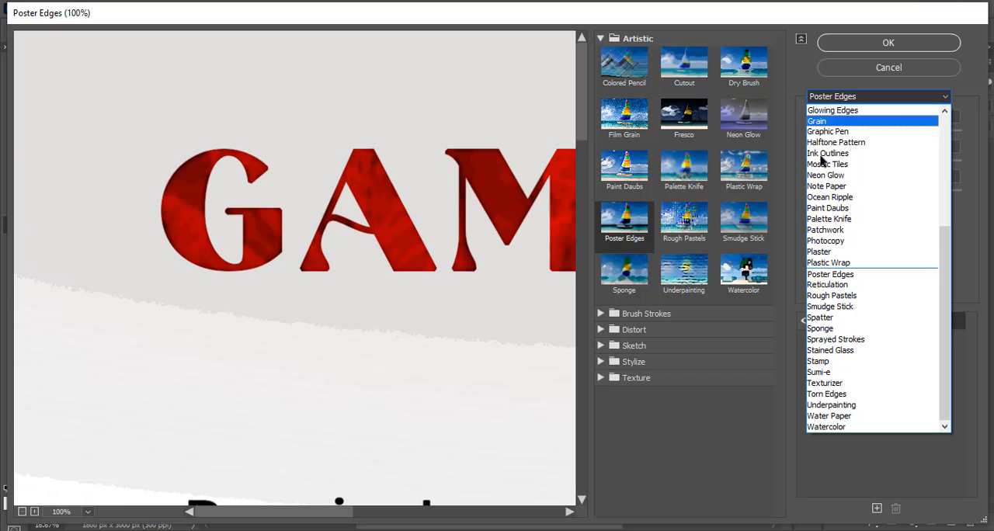
{"action": "left_click", "coordinate": [833, 277]}
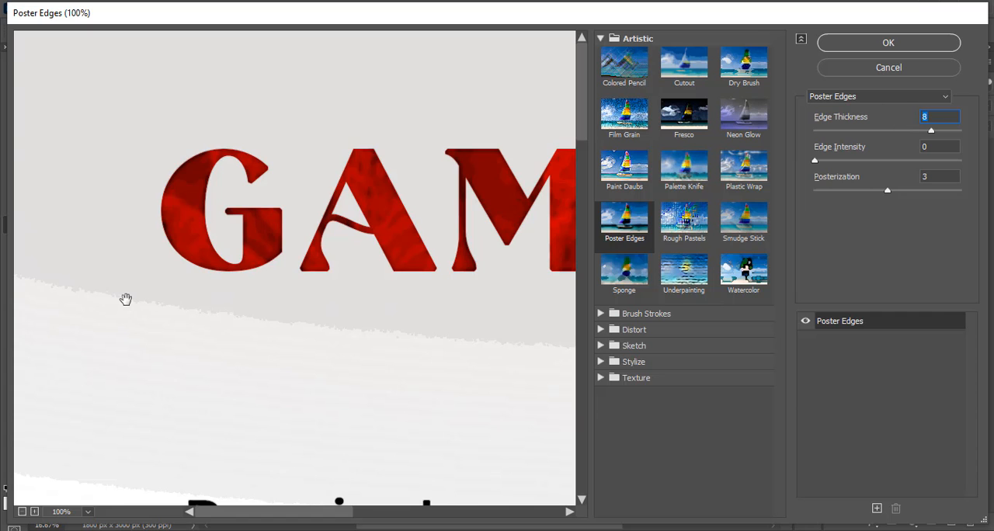
{"action": "key", "text": "ctrl+0"}
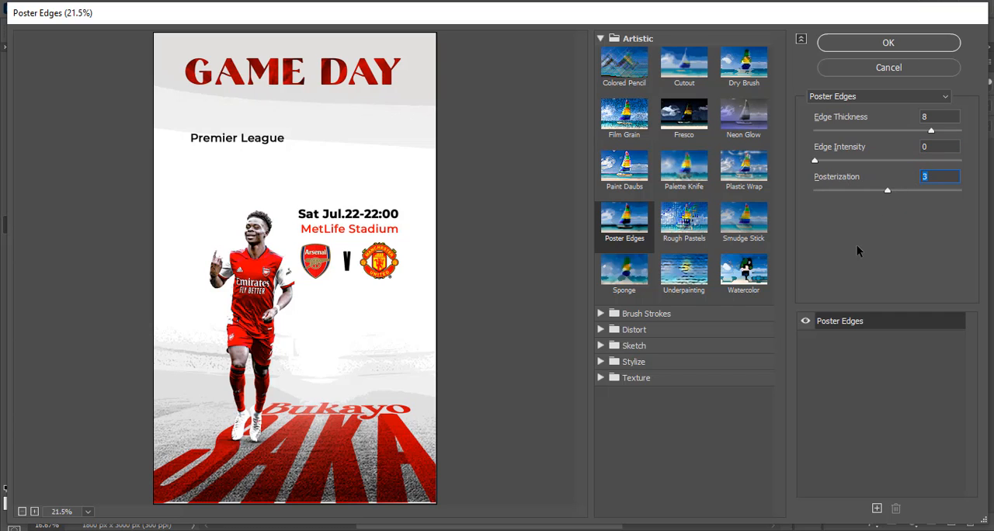
{"action": "left_click", "coordinate": [887, 43]}
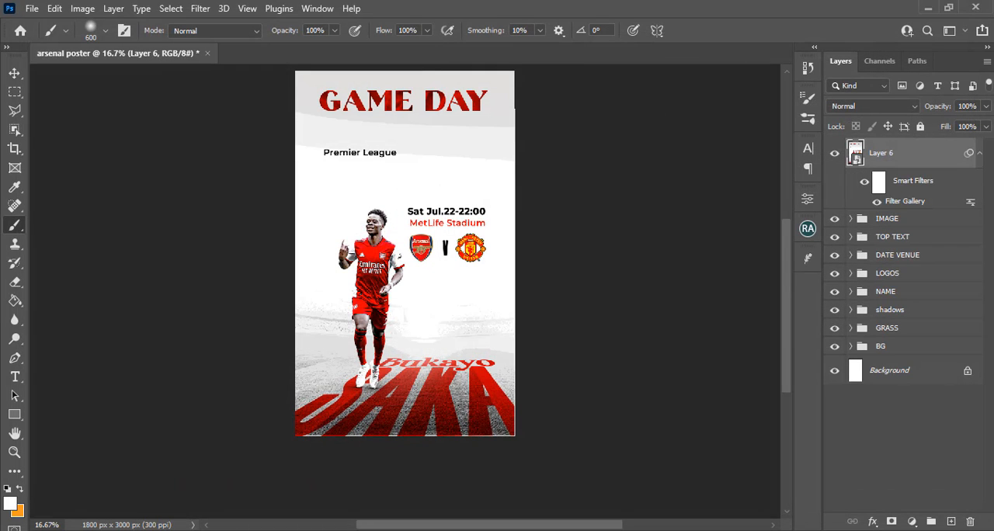
Collapse Layer 6's smart filter list and toggle the layer's visibility to compare the poster with and without the effect
{"action": "left_click", "coordinate": [979, 153]}
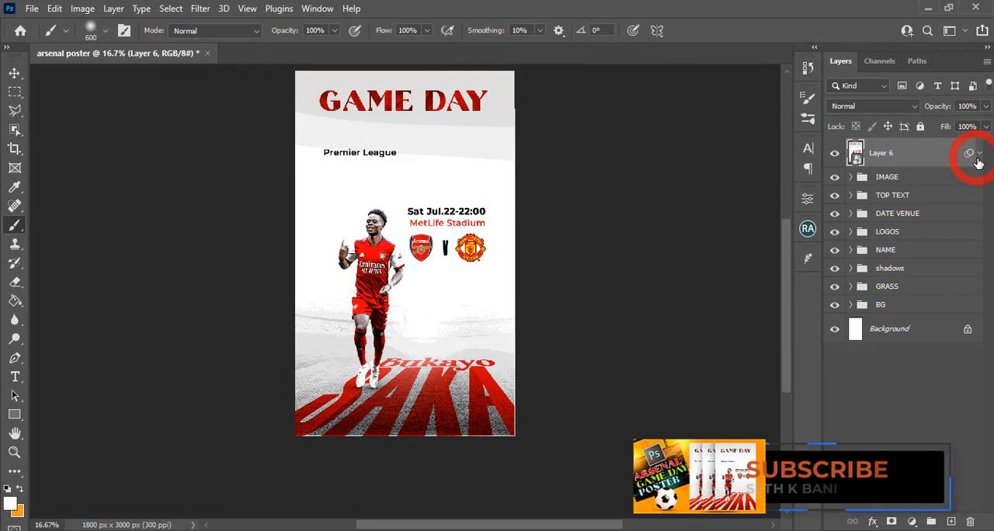
{"action": "left_click", "coordinate": [832, 155]}
{"action": "left_click", "coordinate": [833, 156]}
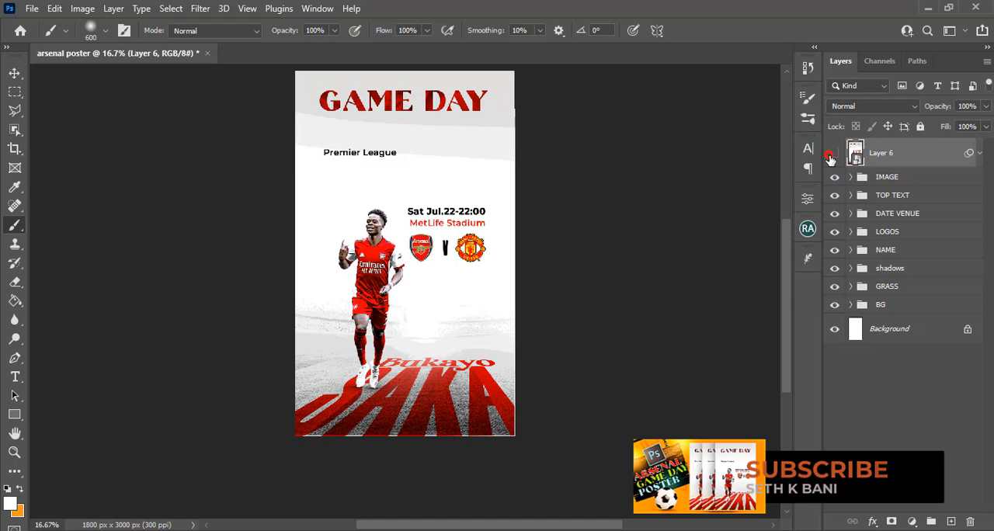
{"action": "left_click", "coordinate": [832, 155]}
{"action": "left_click", "coordinate": [833, 156]}
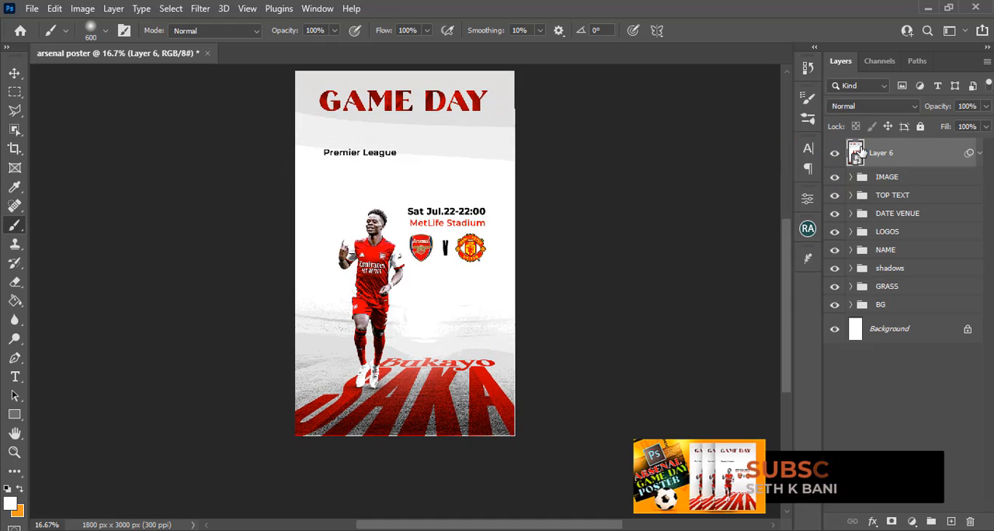
Add a layer mask to Layer 6 and paint out the hard background band edge just below the GAME DAY title in black
{"action": "left_click", "coordinate": [892, 521]}
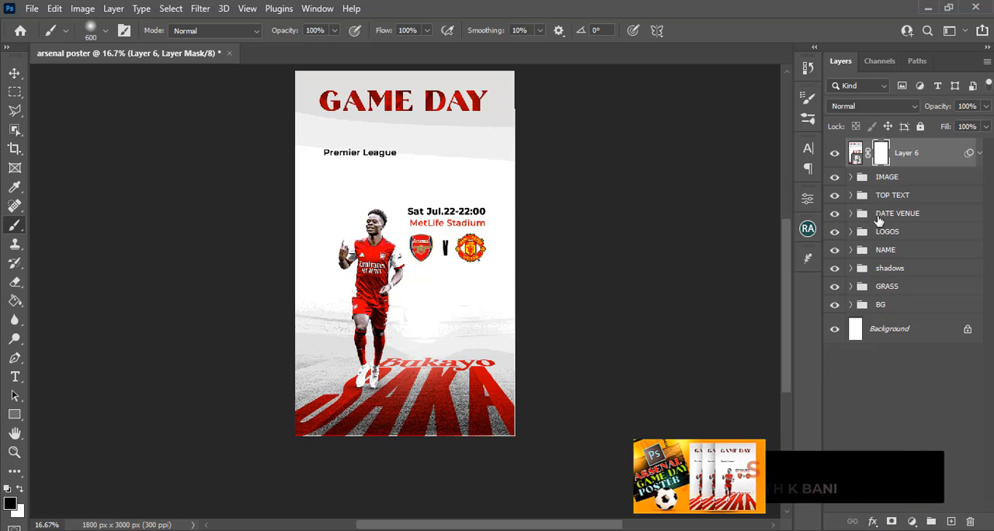
{"action": "key", "text": "bracketleft"}
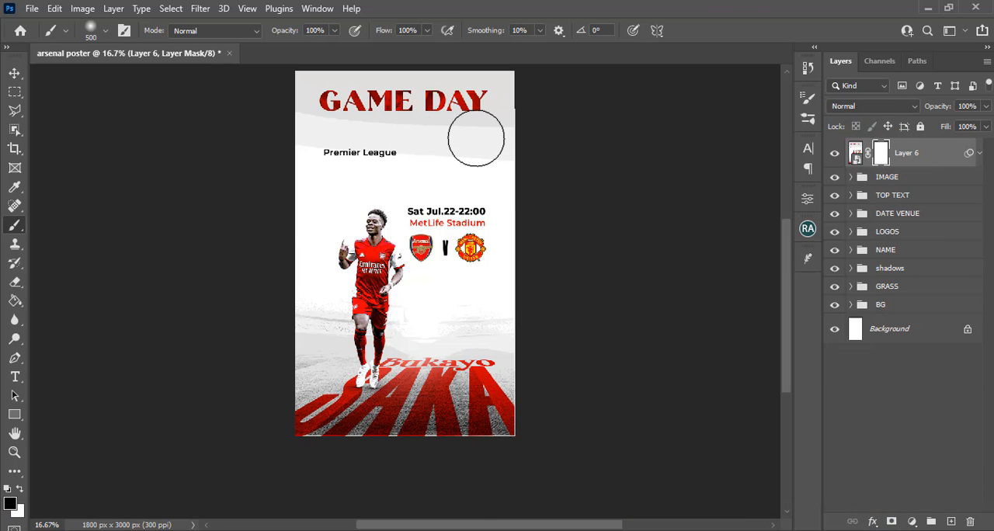
{"action": "key", "text": "bracketleft"}
{"action": "key", "text": "bracketleft"}
{"action": "key", "text": "bracketleft"}
{"action": "key", "text": "bracketleft"}
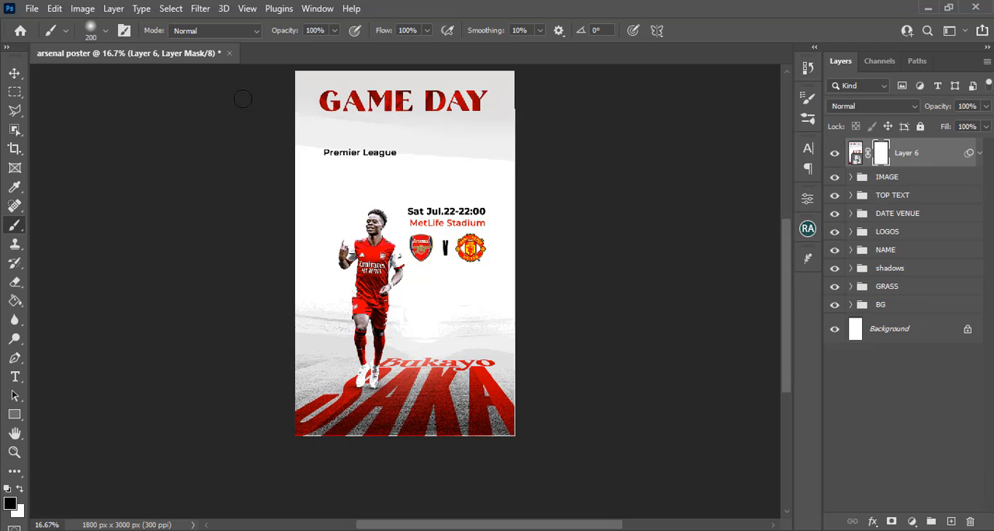
{"action": "key", "text": "bracketright"}
{"action": "key", "text": "bracketright"}
{"action": "key", "text": "bracketright"}
{"action": "key", "text": "bracketright"}
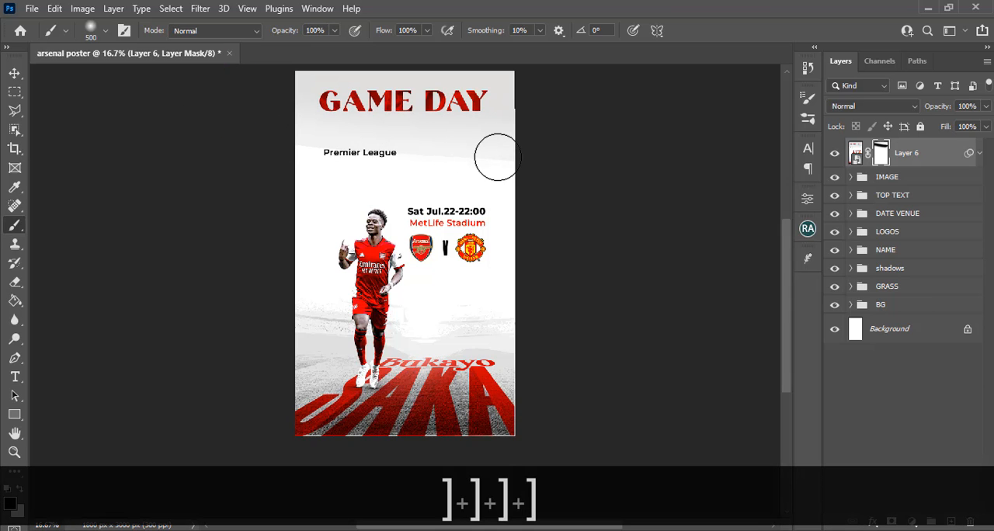
Mask out the remaining hard band edge across the Premier League line on Layer 6 with a smaller soft black brush
{"action": "key", "text": "bracketright"}
{"action": "key", "text": "bracketright"}
{"action": "key", "text": "bracketright"}
{"action": "key", "text": "bracketleft"}
{"action": "key", "text": "bracketleft"}
{"action": "key", "text": "bracketleft"}
{"action": "key", "text": "bracketleft"}
{"action": "key", "text": "bracketleft"}
{"action": "key", "text": "bracketleft"}
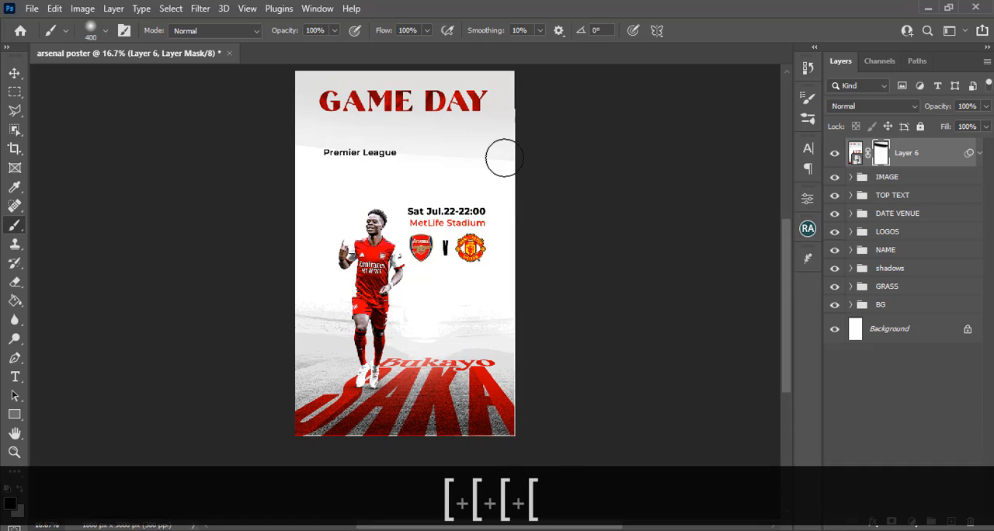
{"action": "left_click_drag", "start_coordinate": [406, 154], "coordinate": [236, 158]}
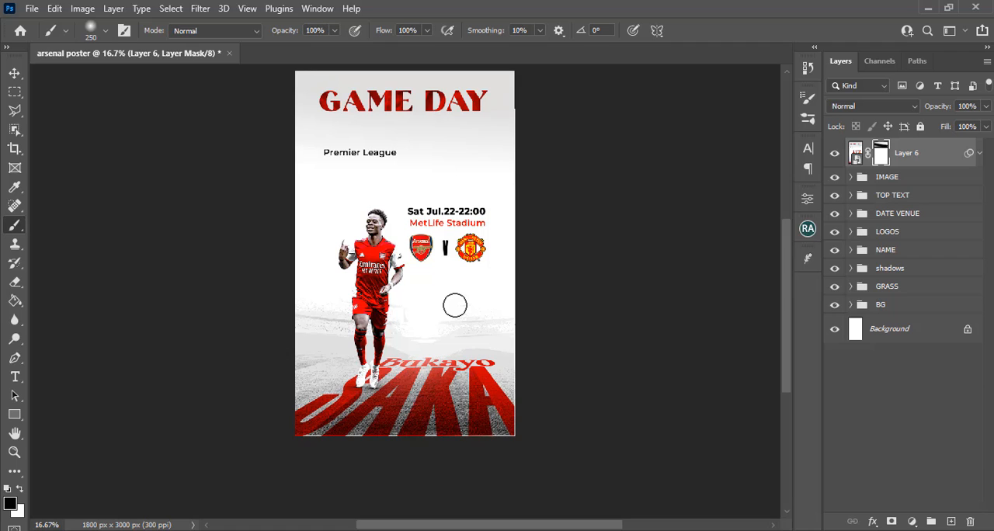
{"action": "key", "text": "ctrl+equal"}
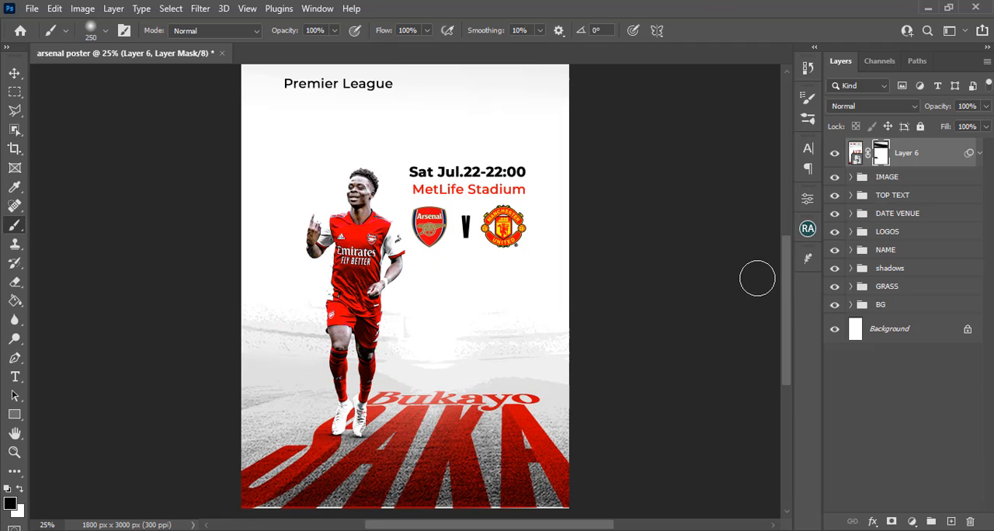
{"action": "mouse_move", "coordinate": [784, 300]}
{"action": "left_mouse_down"}
{"action": "mouse_move", "coordinate": [789, 271]}
{"action": "mouse_move", "coordinate": [792, 311]}
{"action": "left_mouse_up"}
{"action": "key", "text": "ctrl+minus"}
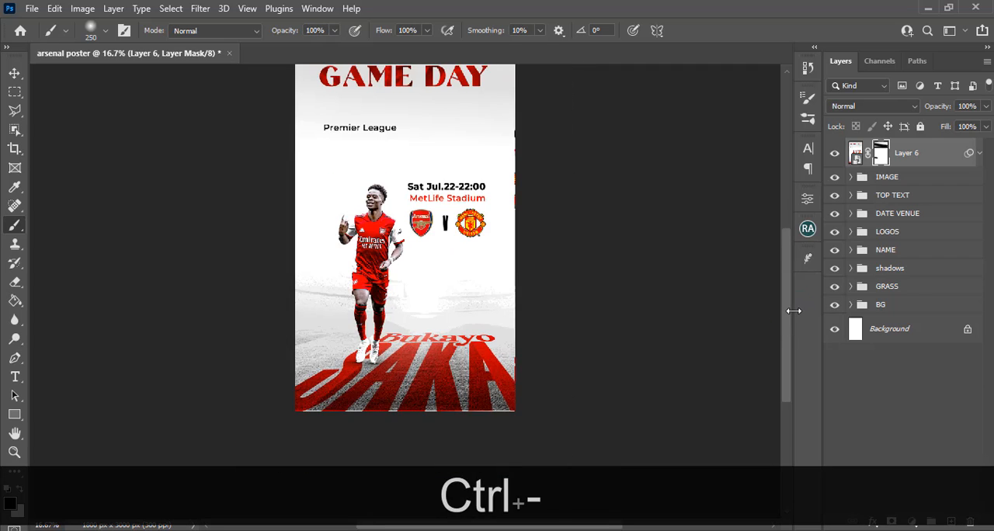
{"action": "key", "text": "ctrl+0"}
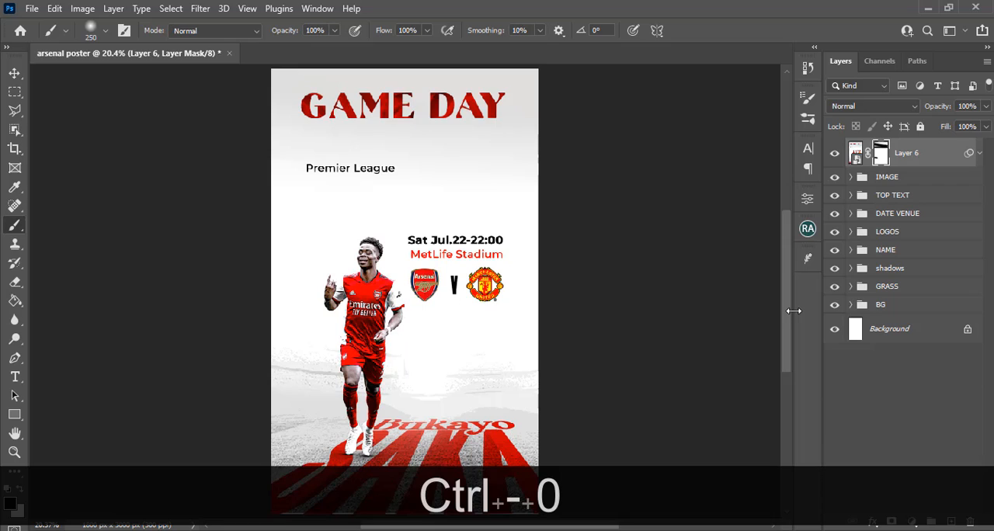
{"action": "key", "text": "ctrl+minus"}
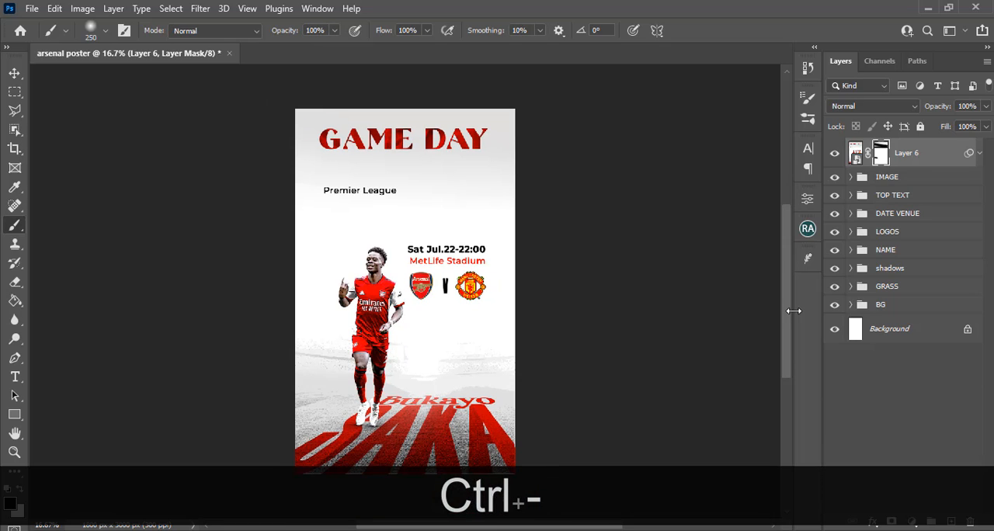